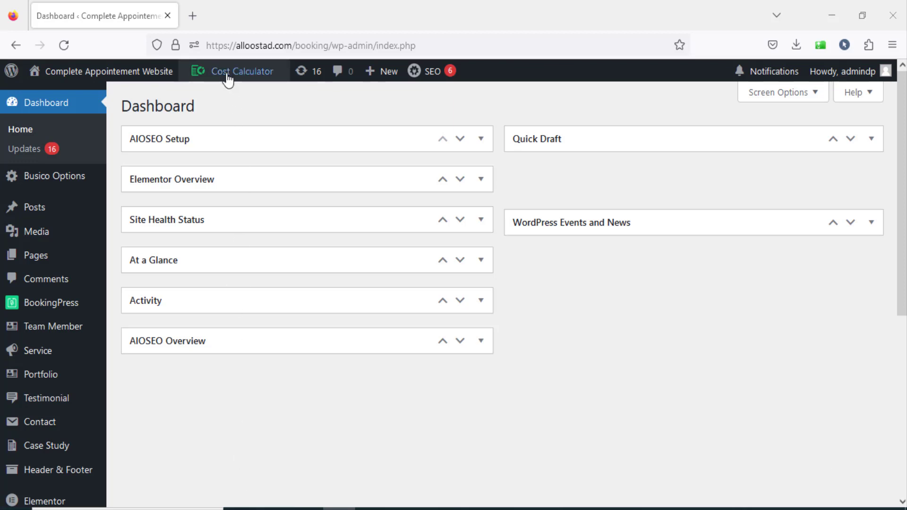
Open the Cost Calculator plugin's calculators list in a new browser tab and start creating a new calculator.
{"action": "mouse_move", "coordinate": [227, 76]}
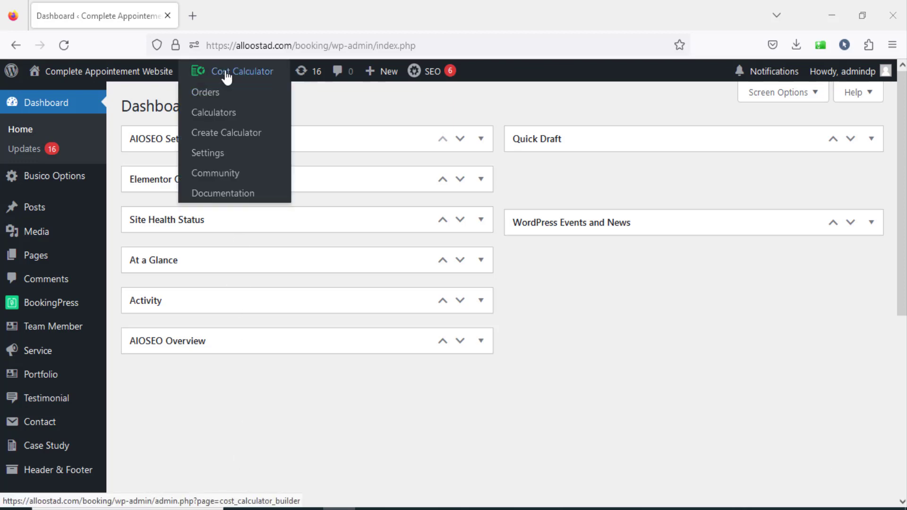
{"action": "scroll", "coordinate": [47, 448], "scroll_direction": "down", "scroll_amount": 6}
{"action": "mouse_move", "coordinate": [34, 472]}
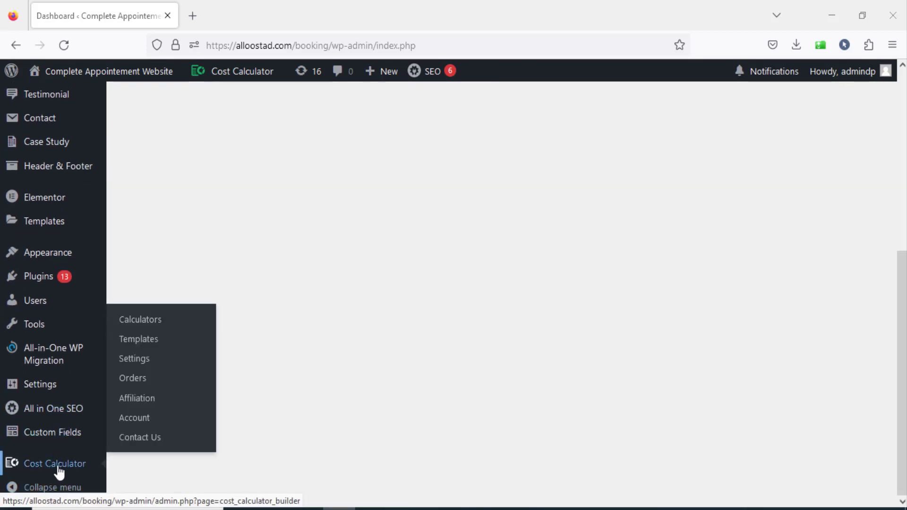
{"action": "right_click", "coordinate": [154, 319]}
{"action": "left_click", "coordinate": [214, 110]}
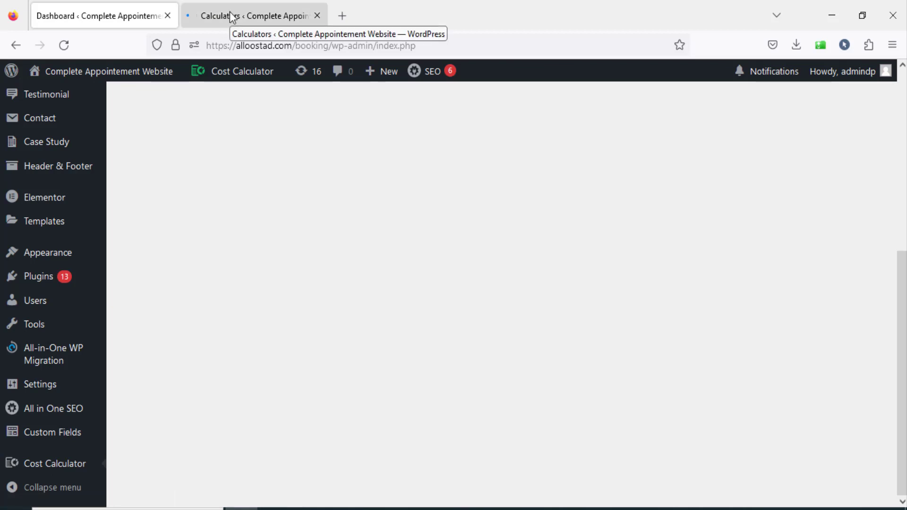
{"action": "left_click", "coordinate": [233, 17]}
{"action": "mouse_move", "coordinate": [155, 286]}
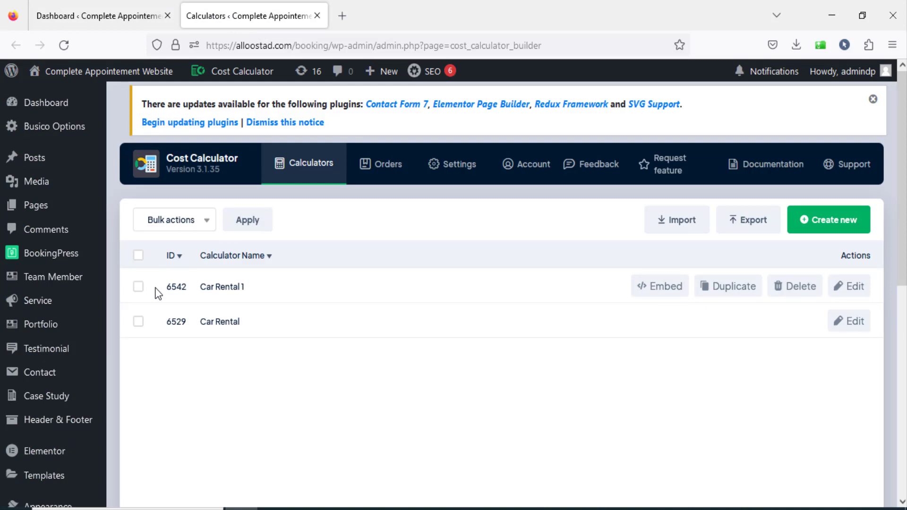
{"action": "left_click", "coordinate": [837, 228]}
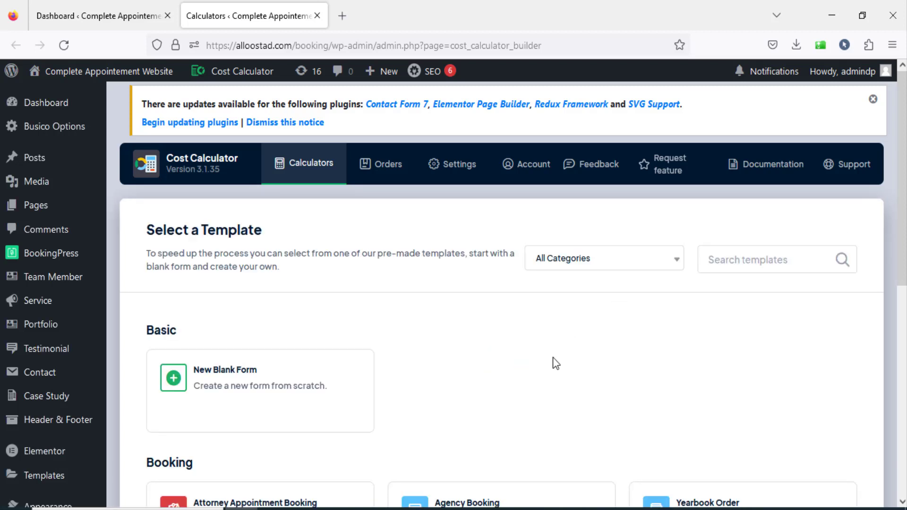
Look through the available calculator templates in the Basic, Booking and Education categories.
{"action": "scroll", "coordinate": [553, 357], "scroll_direction": "down", "scroll_amount": 2}
{"action": "scroll", "coordinate": [630, 280], "scroll_direction": "down", "scroll_amount": 3}
{"action": "scroll", "coordinate": [631, 280], "scroll_direction": "up", "scroll_amount": 1}
{"action": "mouse_move", "coordinate": [218, 262]}
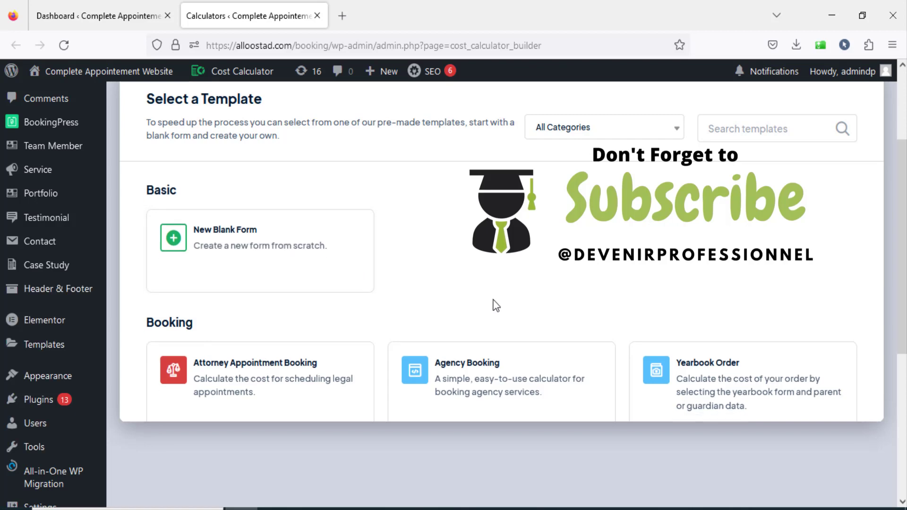
{"action": "scroll", "coordinate": [494, 306], "scroll_direction": "down", "scroll_amount": 2}
{"action": "scroll", "coordinate": [236, 325], "scroll_direction": "down", "scroll_amount": 2}
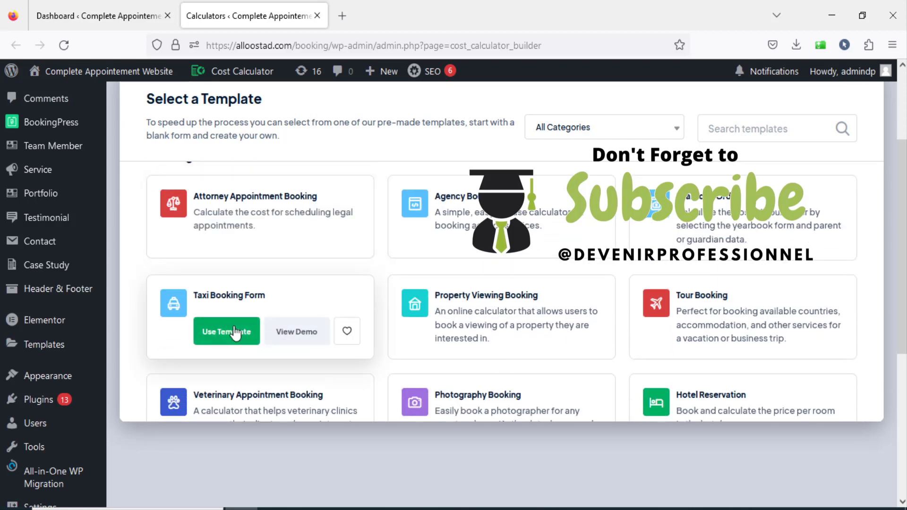
{"action": "scroll", "coordinate": [457, 318], "scroll_direction": "down", "scroll_amount": 5}
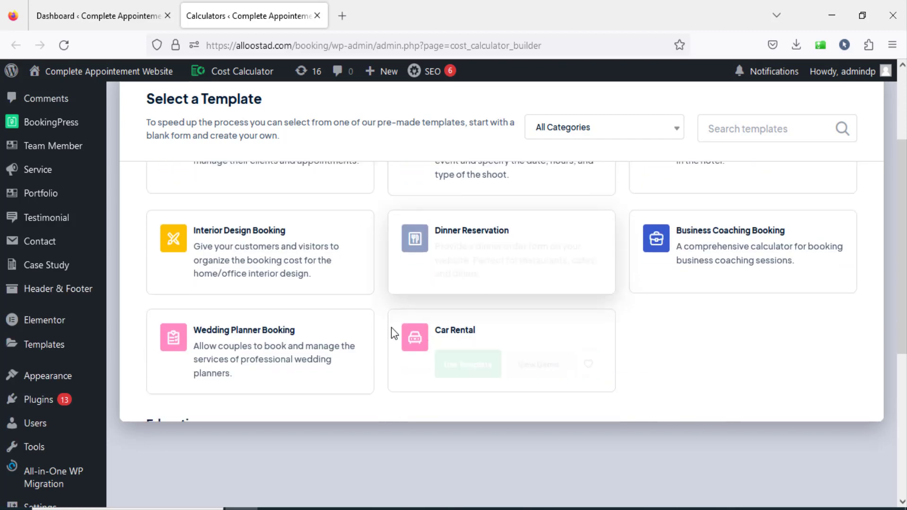
{"action": "scroll", "coordinate": [373, 322], "scroll_direction": "down", "scroll_amount": 5}
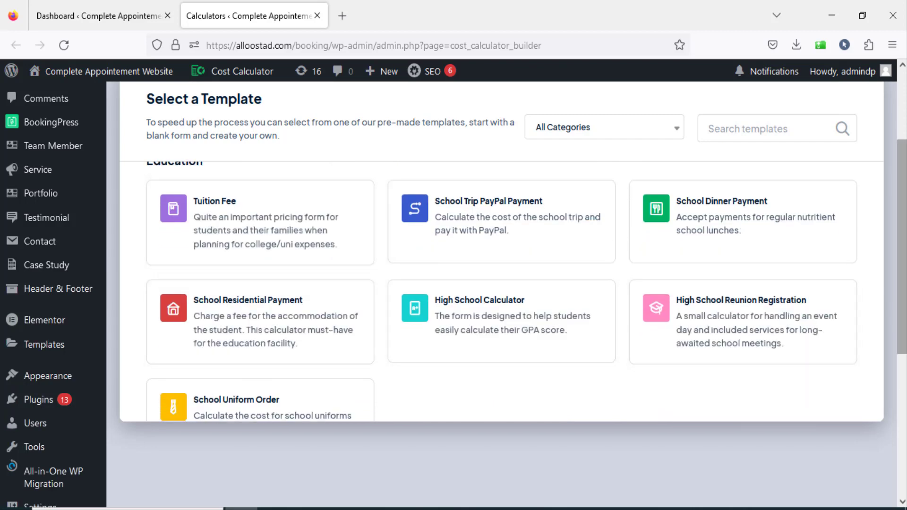
{"action": "scroll", "coordinate": [681, 344], "scroll_direction": "up", "scroll_amount": 7}
{"action": "scroll", "coordinate": [519, 327], "scroll_direction": "up", "scroll_amount": 5}
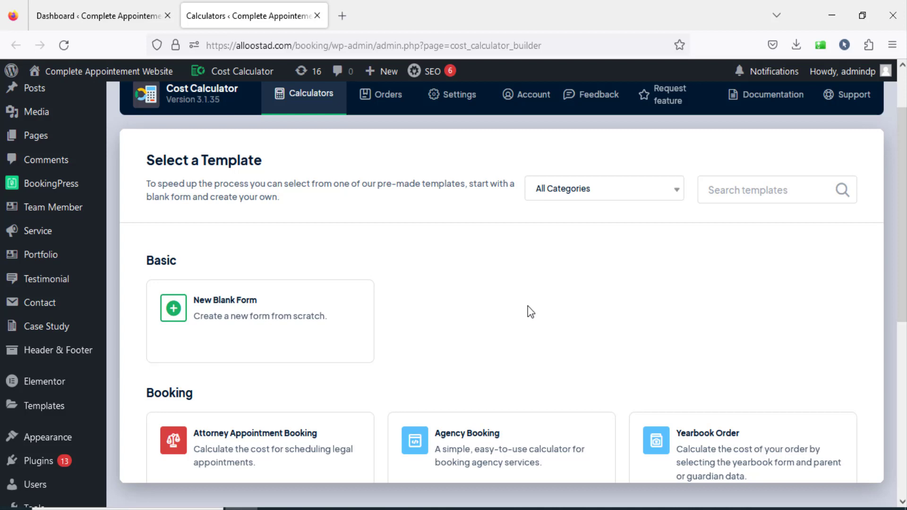
{"action": "scroll", "coordinate": [530, 311], "scroll_direction": "down", "scroll_amount": 2}
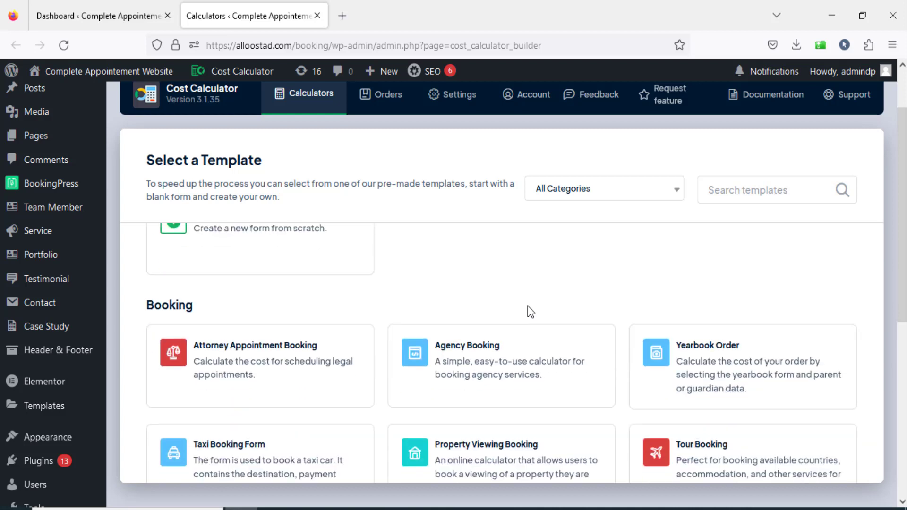
{"action": "mouse_move", "coordinate": [262, 377]}
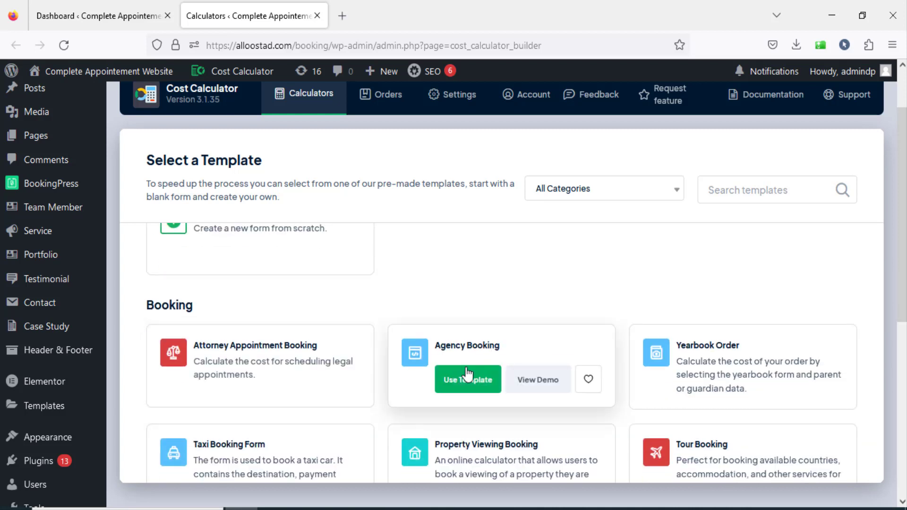
{"action": "scroll", "coordinate": [692, 374], "scroll_direction": "down", "scroll_amount": 4}
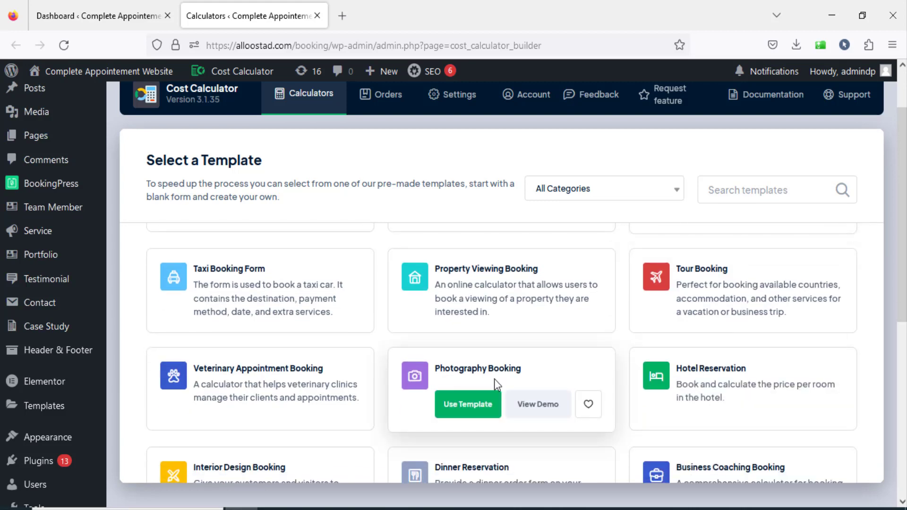
Create a new calculator from scratch using the New Blank Form template.
{"action": "scroll", "coordinate": [494, 381], "scroll_direction": "up", "scroll_amount": 6}
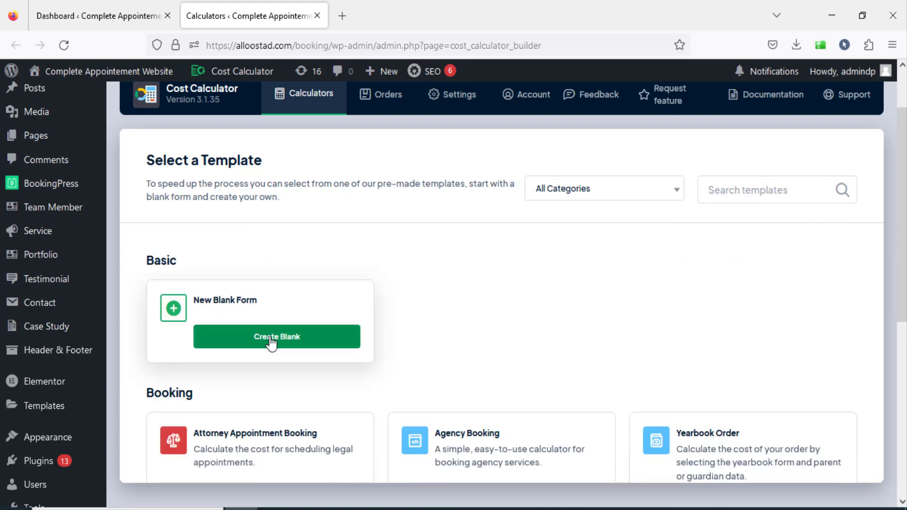
{"action": "left_click", "coordinate": [271, 338]}
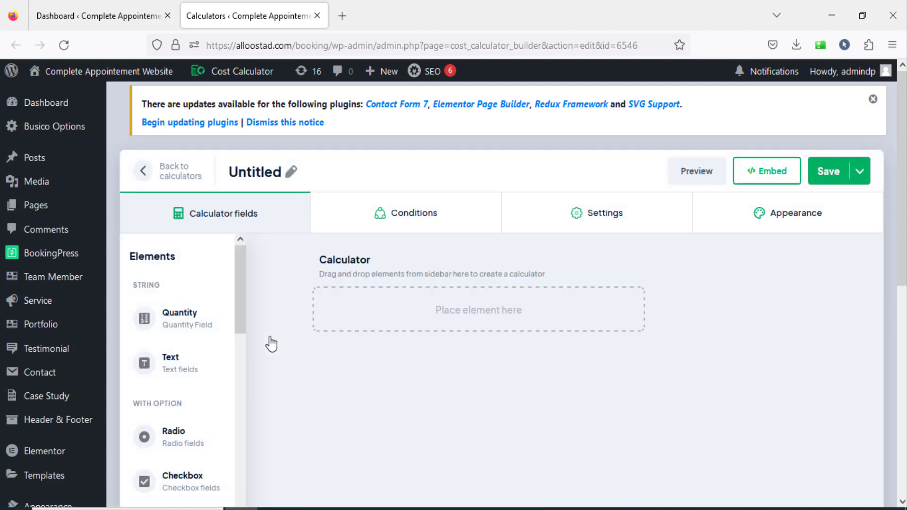
Look over the new calculator's Conditions, Settings and Appearance sections, and return to its calculator fields.
{"action": "left_click", "coordinate": [355, 221]}
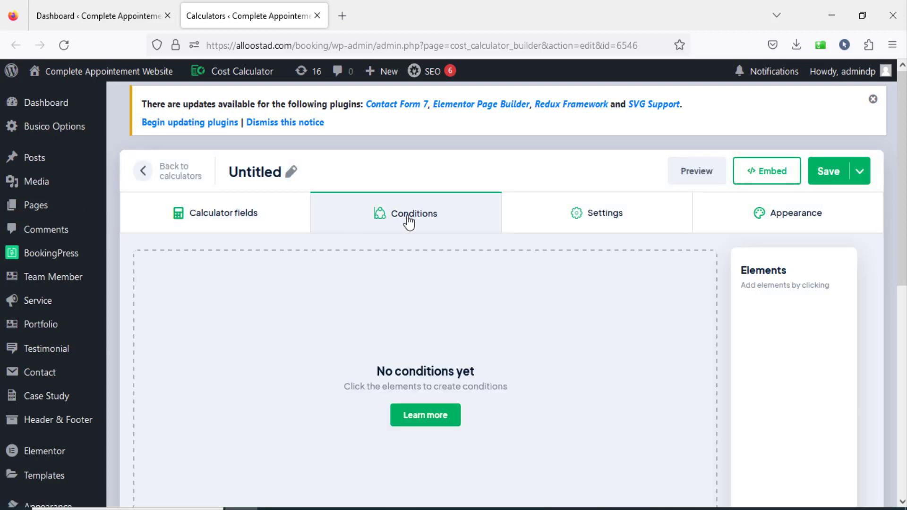
{"action": "left_click", "coordinate": [564, 224]}
{"action": "left_click", "coordinate": [735, 216]}
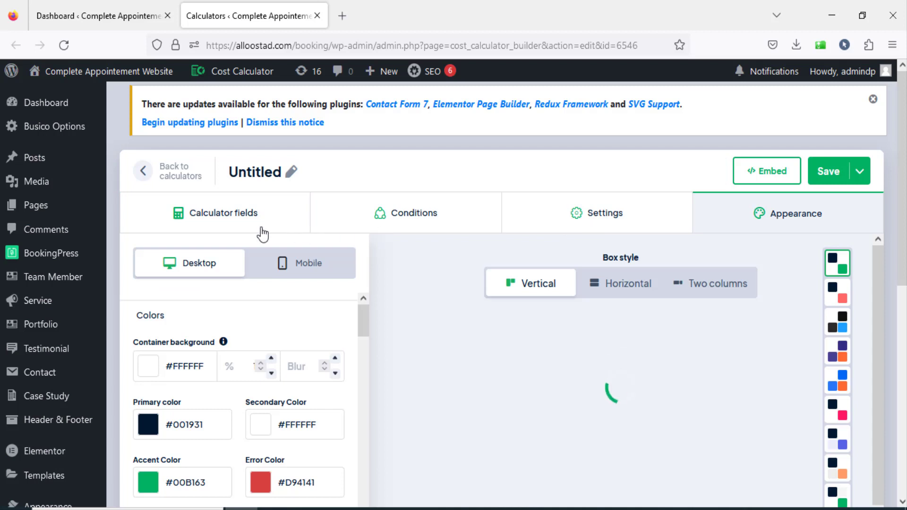
{"action": "left_click", "coordinate": [261, 232]}
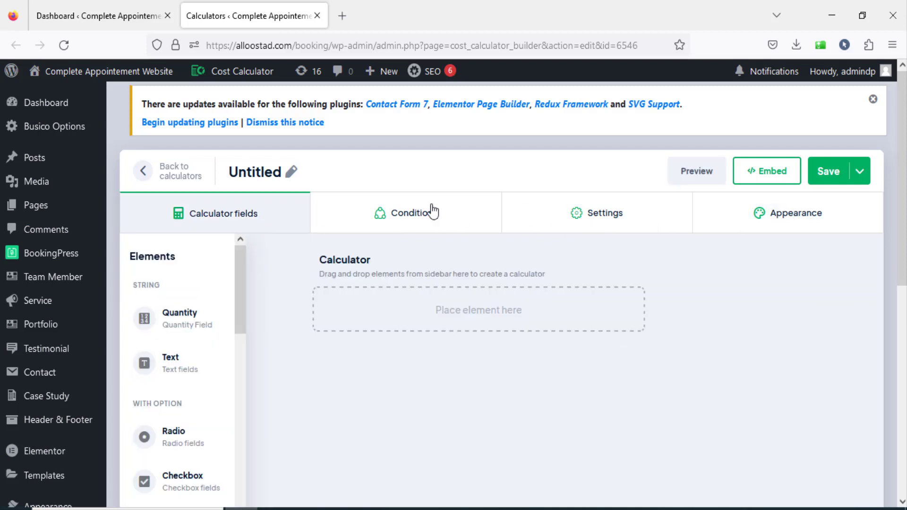
{"action": "scroll", "coordinate": [281, 264], "scroll_direction": "down", "scroll_amount": 3}
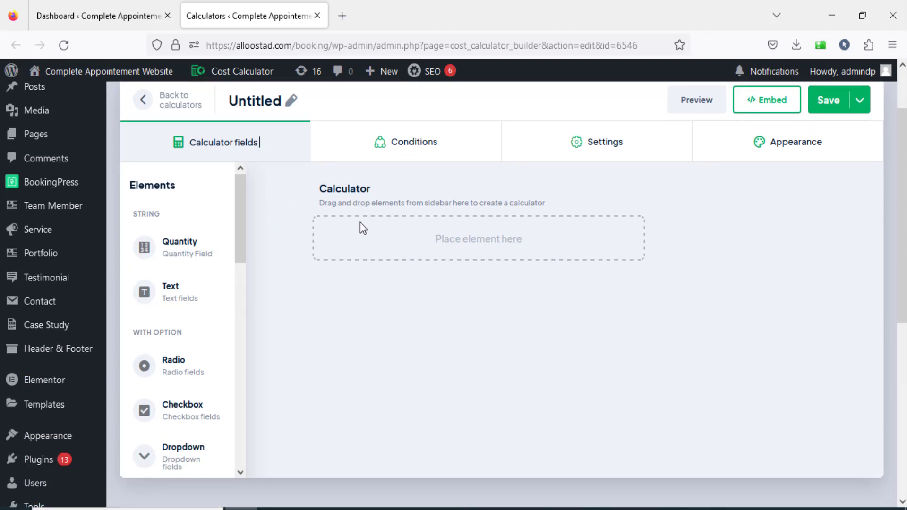
Examine the calculator's Conditions section and Grand Total settings, and locate the Cost Calculator plugin's general settings entry.
{"action": "left_click", "coordinate": [427, 152]}
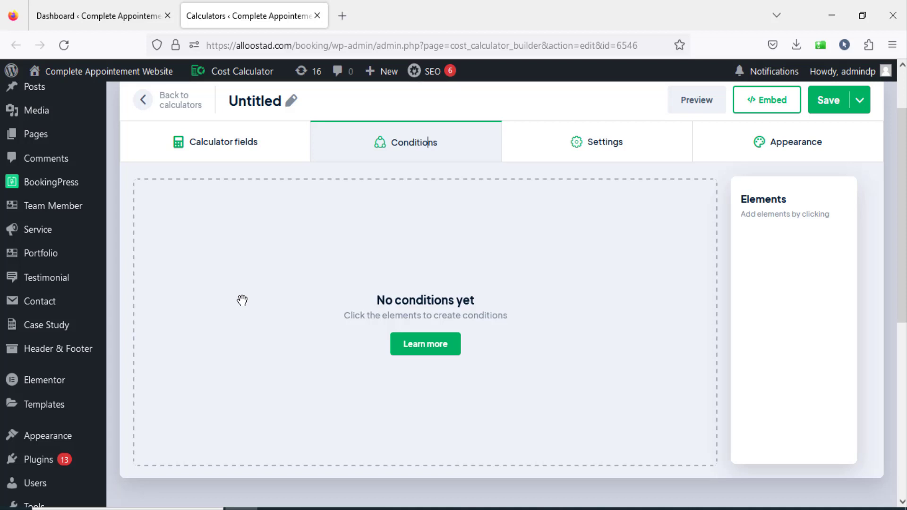
{"action": "left_click", "coordinate": [557, 146]}
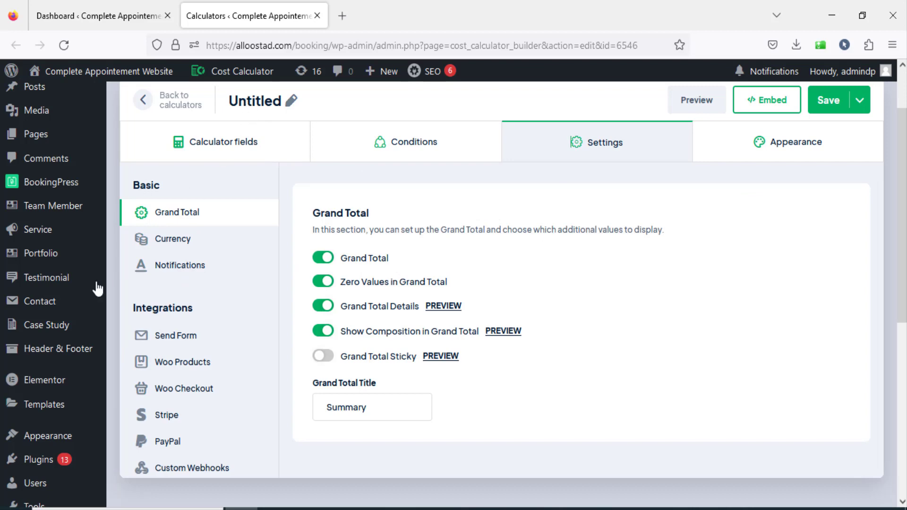
{"action": "mouse_move", "coordinate": [75, 325]}
{"action": "scroll", "coordinate": [45, 406], "scroll_direction": "down", "scroll_amount": 7}
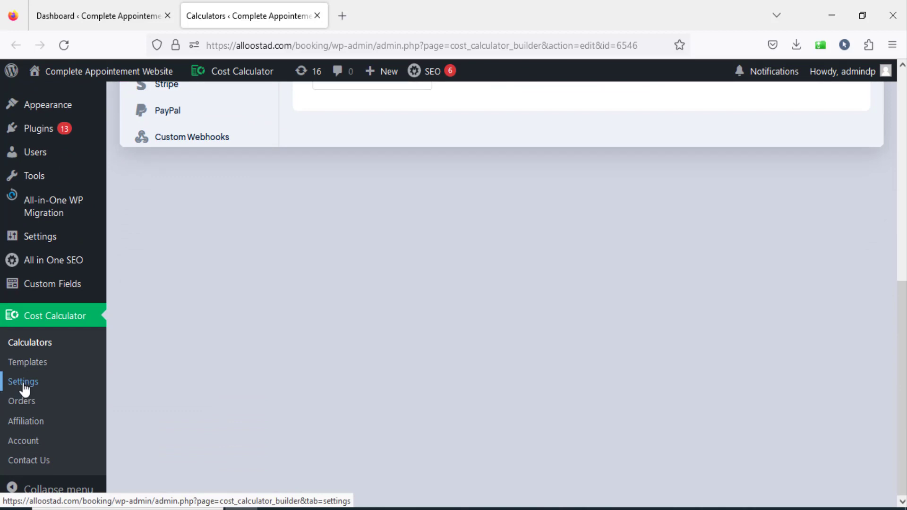
{"action": "scroll", "coordinate": [23, 388], "scroll_direction": "up", "scroll_amount": 5}
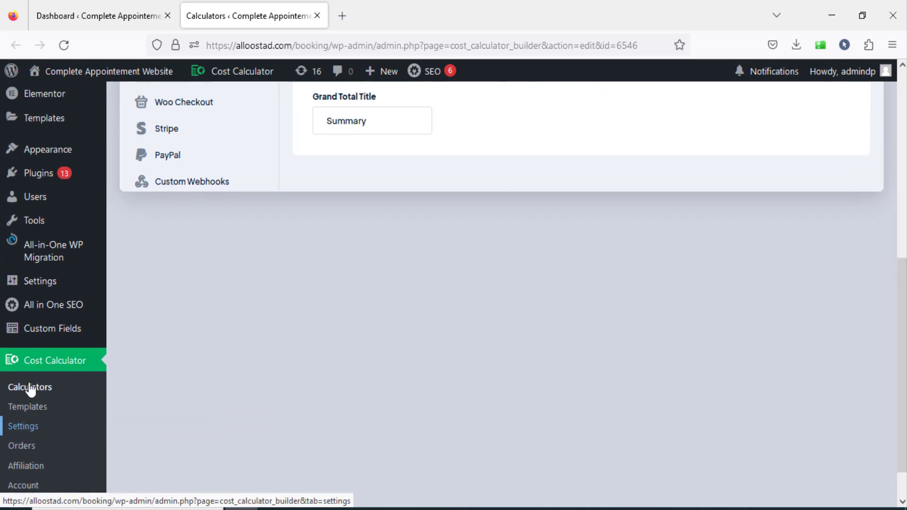
{"action": "scroll", "coordinate": [521, 312], "scroll_direction": "up", "scroll_amount": 2}
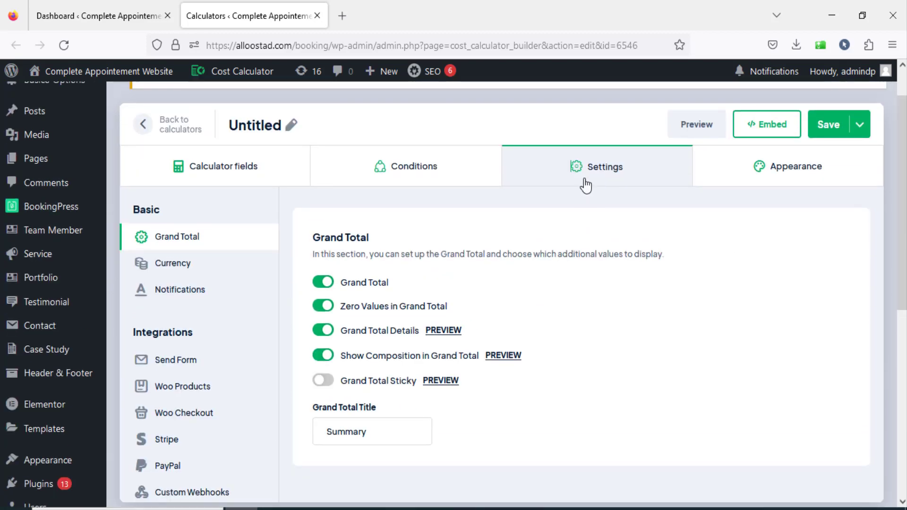
Examine the calculator's Appearance options for colors, fonts and box style, and return to the calculator fields.
{"action": "left_click", "coordinate": [726, 168]}
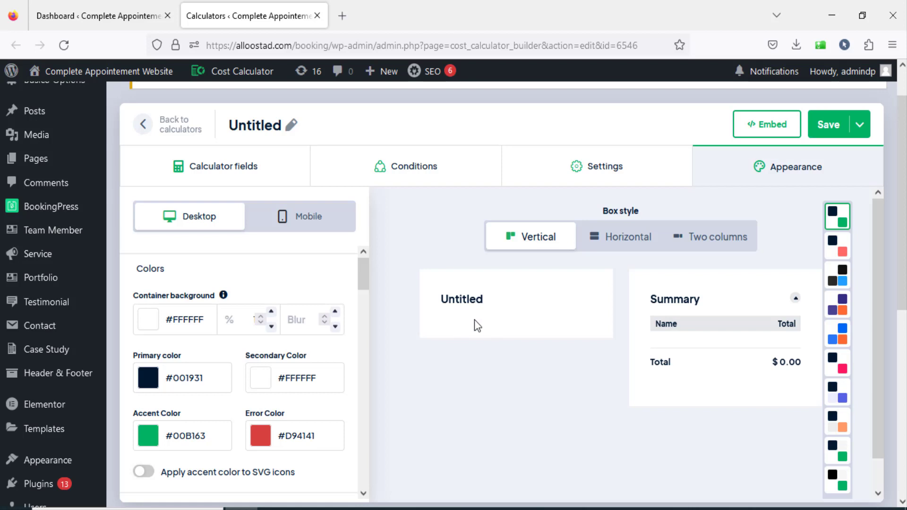
{"action": "scroll", "coordinate": [269, 373], "scroll_direction": "down", "scroll_amount": 2}
{"action": "scroll", "coordinate": [278, 376], "scroll_direction": "down", "scroll_amount": 2}
{"action": "scroll", "coordinate": [279, 377], "scroll_direction": "down", "scroll_amount": 3}
{"action": "scroll", "coordinate": [431, 344], "scroll_direction": "down", "scroll_amount": 1}
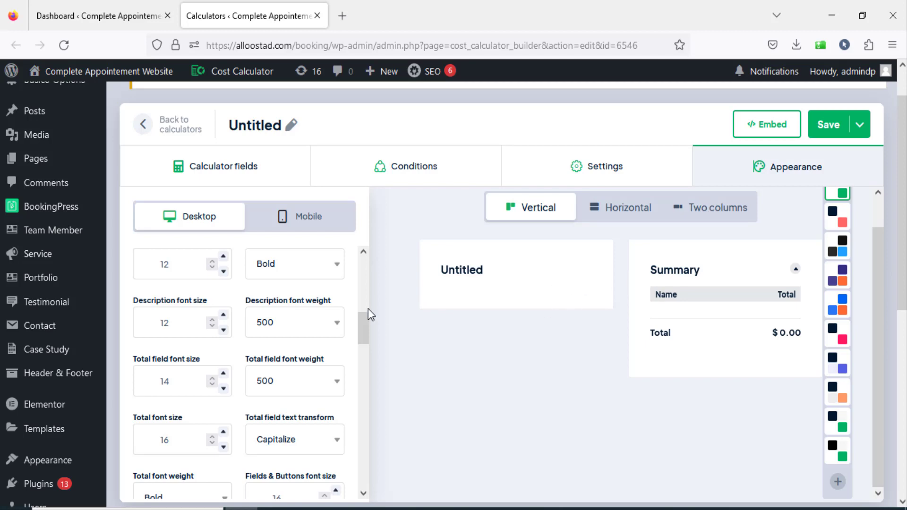
{"action": "scroll", "coordinate": [367, 308], "scroll_direction": "up", "scroll_amount": 6}
{"action": "left_click", "coordinate": [143, 125]}
{"action": "left_click", "coordinate": [557, 307]}
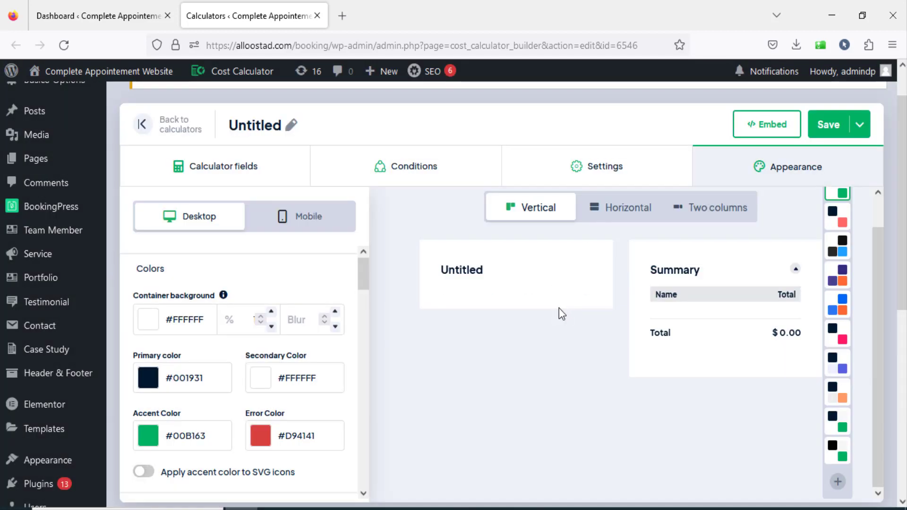
{"action": "left_click", "coordinate": [256, 177]}
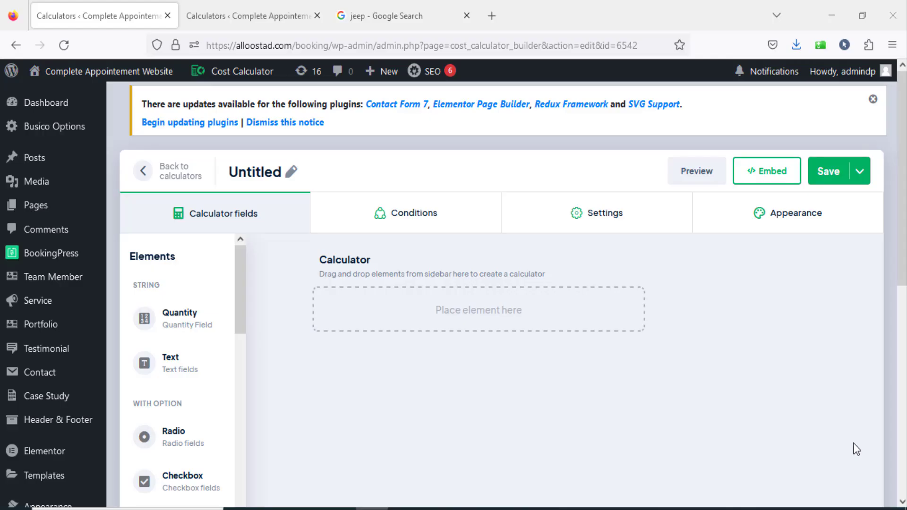
Rename the untitled calculator to "Car Rental 1" and save it.
{"action": "left_click", "coordinate": [276, 171]}
{"action": "double_click", "coordinate": [275, 171]}
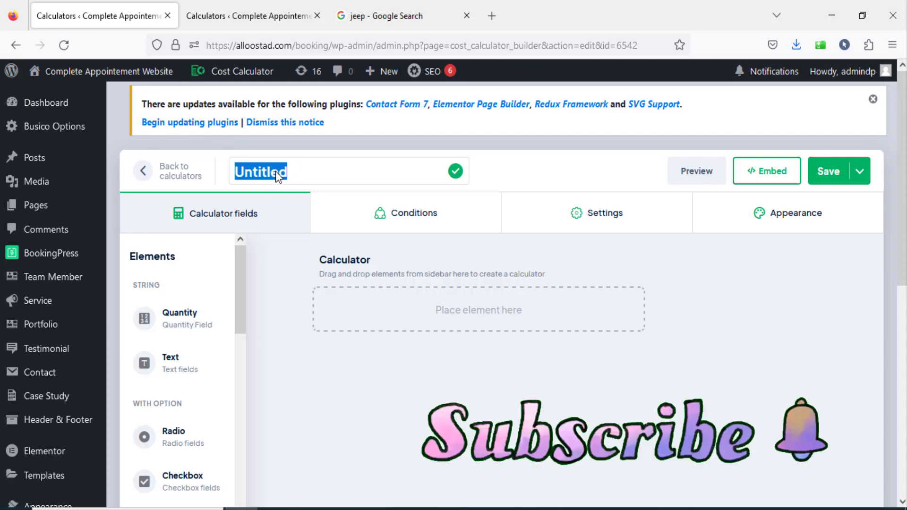
{"action": "key", "text": "BackSpace"}
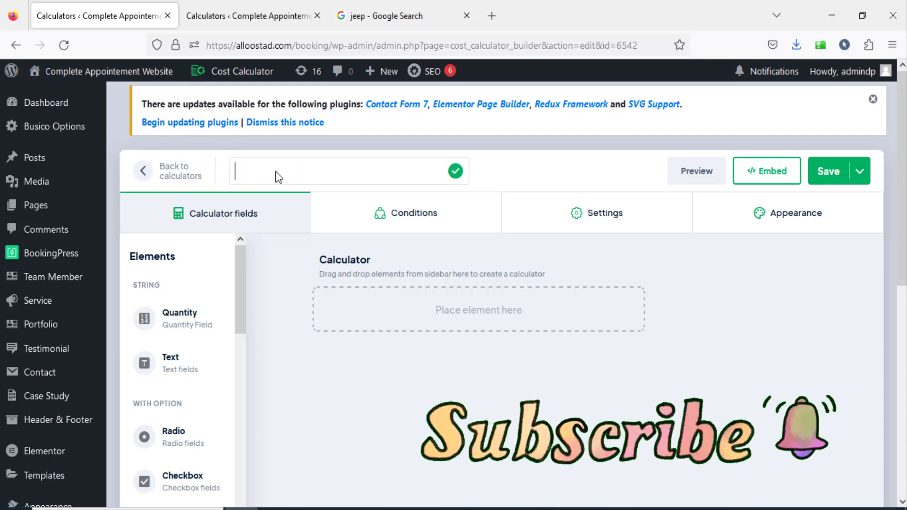
{"action": "type", "text": "Car Rent"}
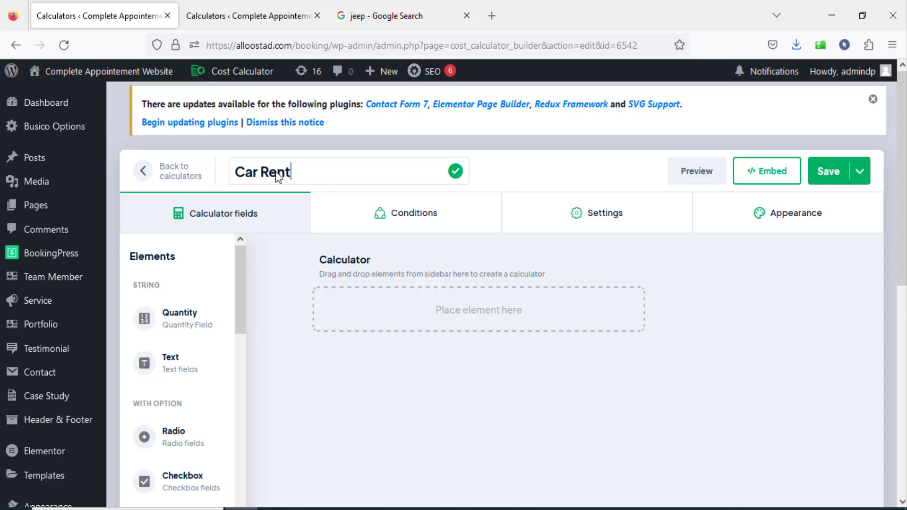
{"action": "type", "text": "al 1"}
{"action": "left_click", "coordinate": [834, 177]}
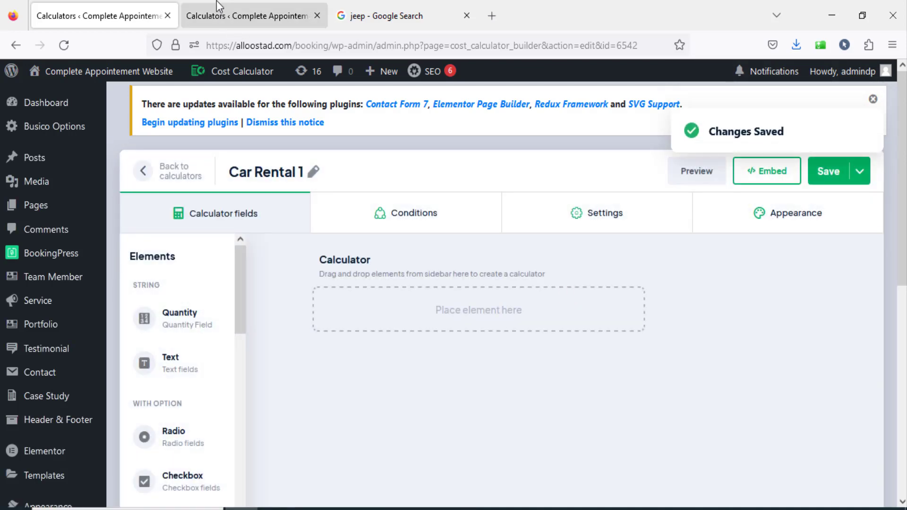
Check the Type of Car choices in the existing Car Rental calculator's preview, and return to the Car Rental 1 calculator.
{"action": "left_click", "coordinate": [222, 16]}
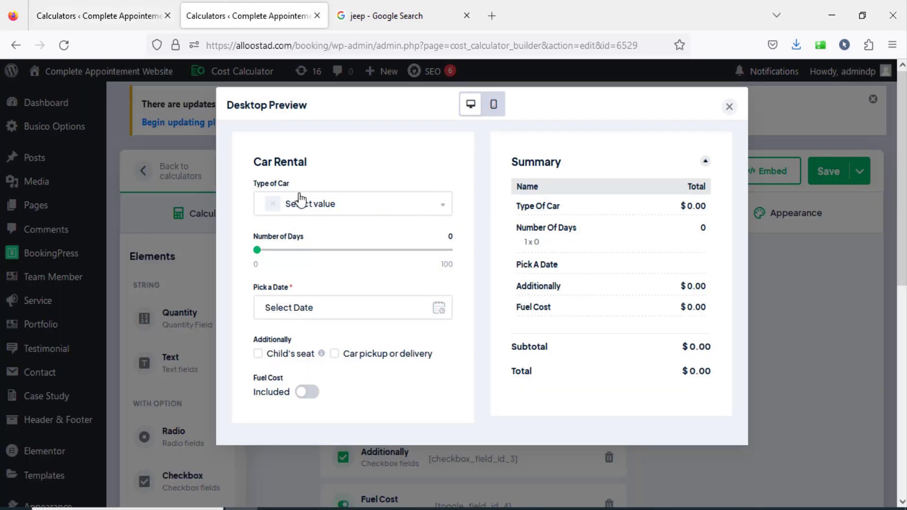
{"action": "left_click", "coordinate": [335, 210]}
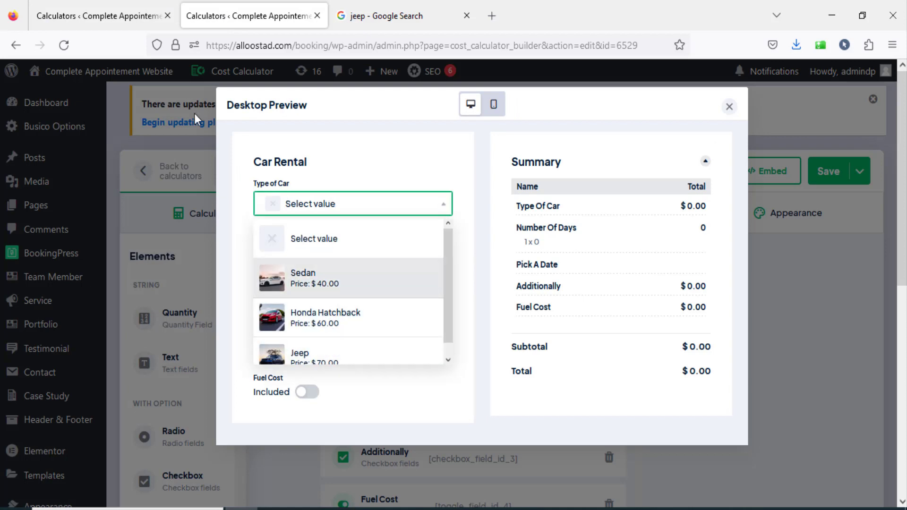
{"action": "left_click", "coordinate": [95, 15]}
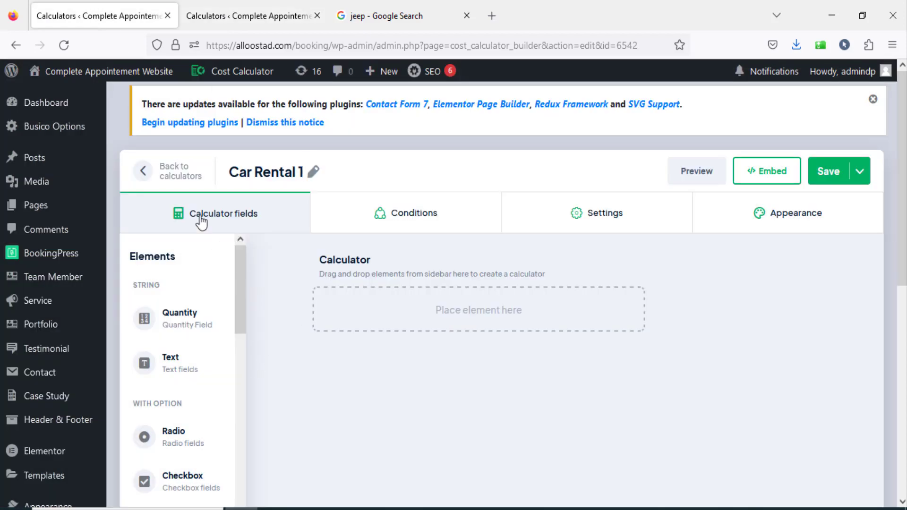
Add an Image Dropdown element to the empty calculator, name it "Type of Car" and make it required.
{"action": "scroll", "coordinate": [271, 263], "scroll_direction": "down", "scroll_amount": 3}
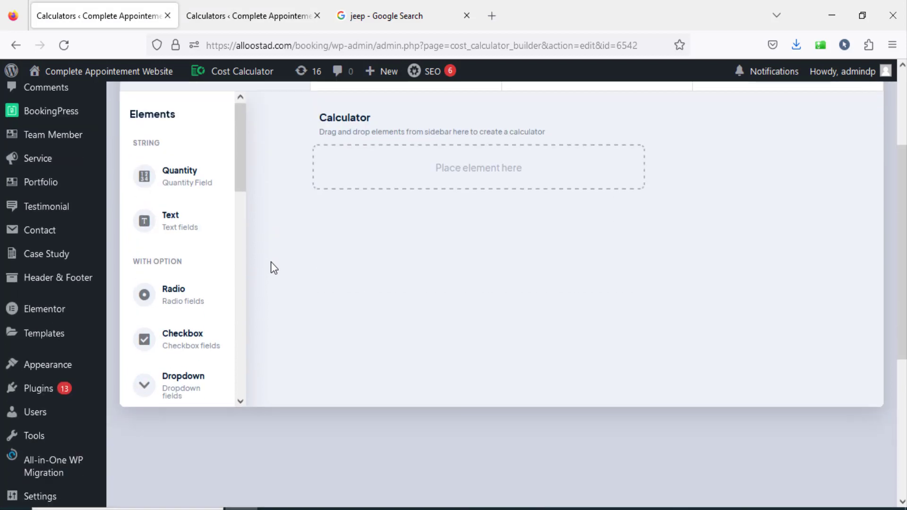
{"action": "left_click_drag", "start_coordinate": [243, 188], "coordinate": [244, 279]}
{"action": "left_click_drag", "start_coordinate": [180, 277], "coordinate": [375, 178]}
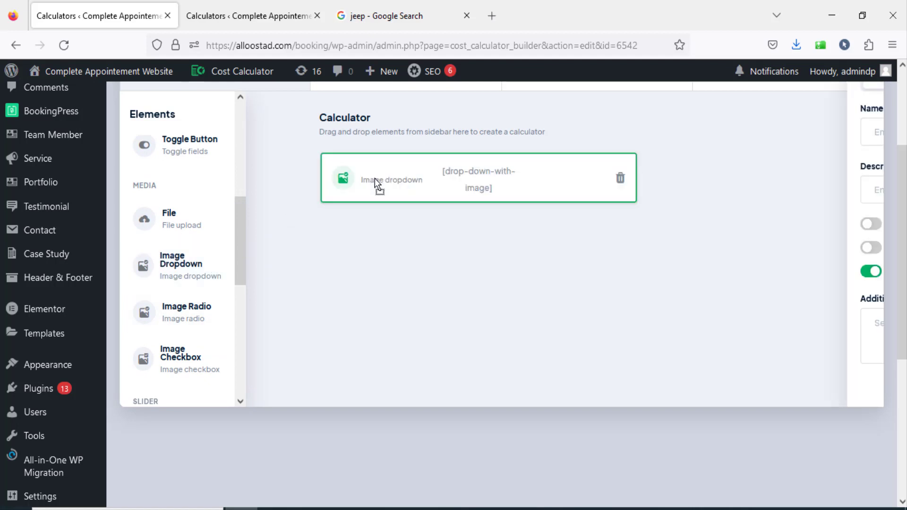
{"action": "type", "text": "Type of Car"}
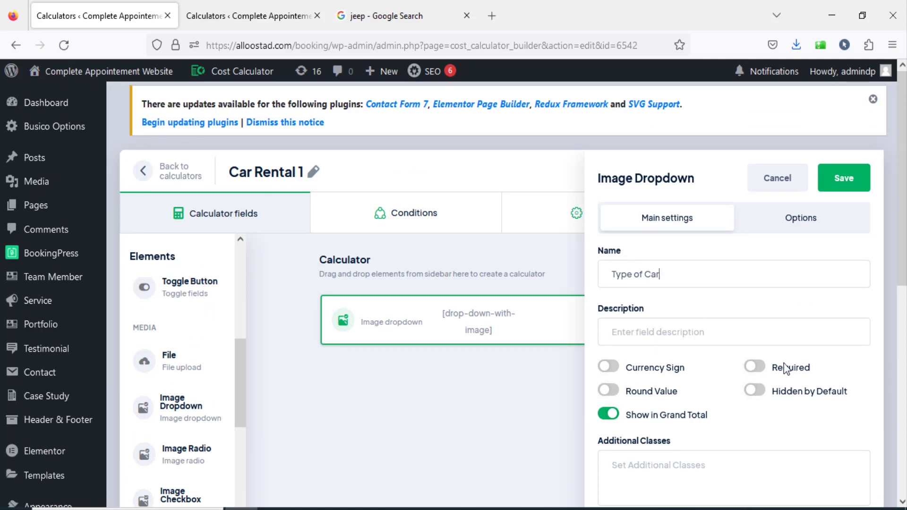
{"action": "left_click", "coordinate": [758, 368]}
Define the dropdown's first option as "Dacia" with value 10 and the Ford.jpg image from the media library.
{"action": "left_click", "coordinate": [804, 228]}
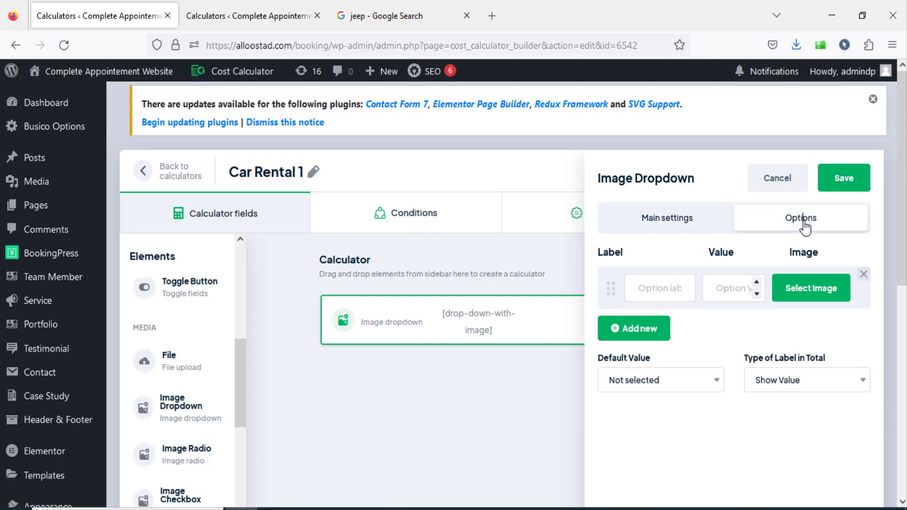
{"action": "left_click", "coordinate": [661, 284]}
{"action": "type", "text": "D"}
{"action": "type", "text": "10"}
{"action": "left_click", "coordinate": [809, 294]}
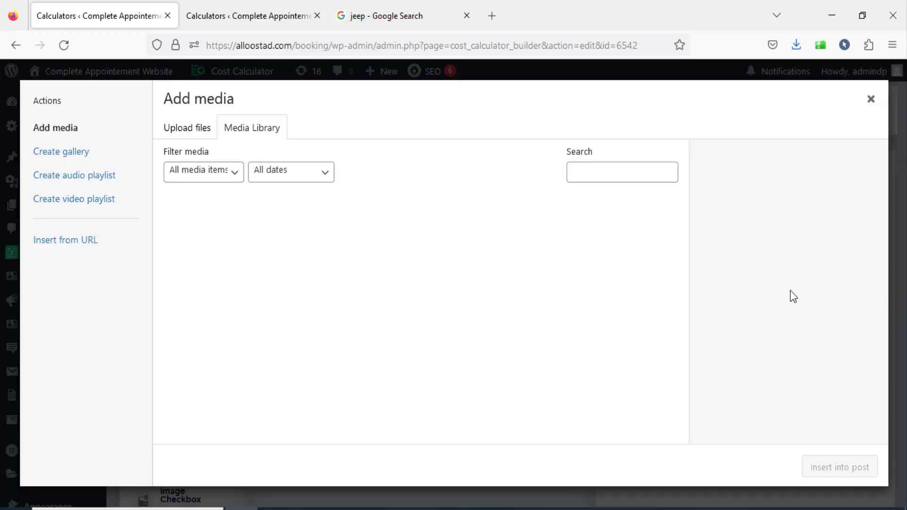
{"action": "left_click", "coordinate": [313, 223]}
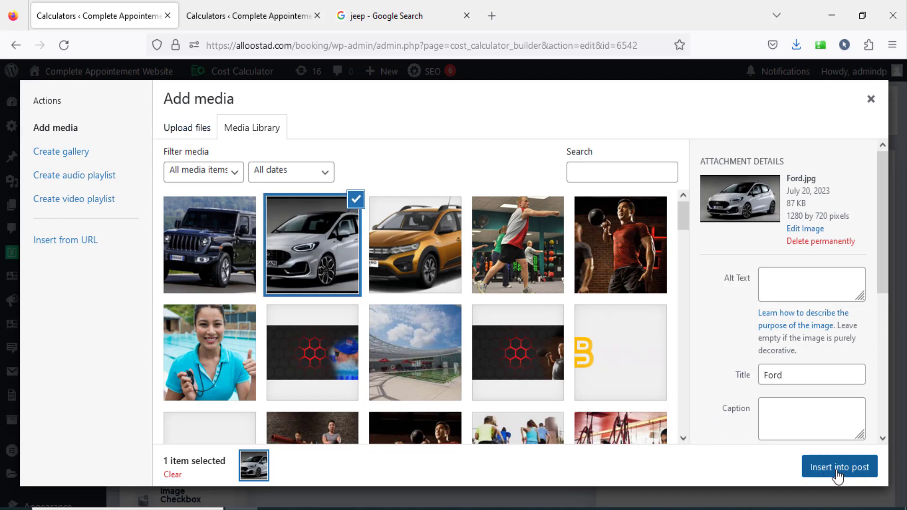
{"action": "left_click", "coordinate": [837, 468]}
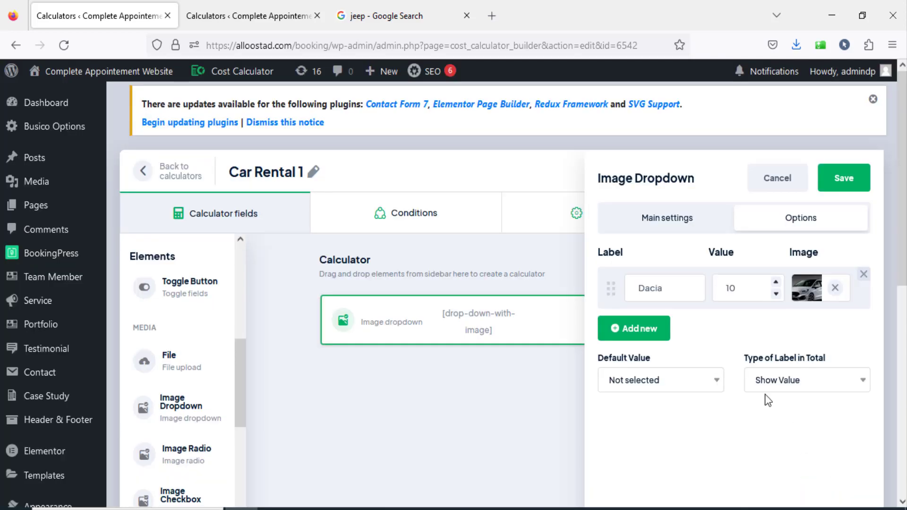
Add a second option "Ford Fiesta" with value 20 and the Ford.jpg image.
{"action": "left_click", "coordinate": [638, 335]}
{"action": "type", "text": "J"}
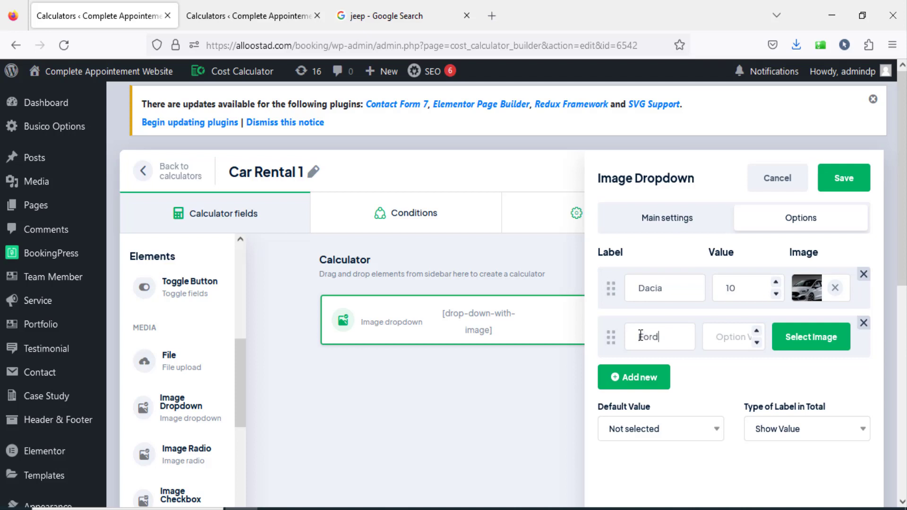
{"action": "type", "text": "sta"}
{"action": "type", "text": "20"}
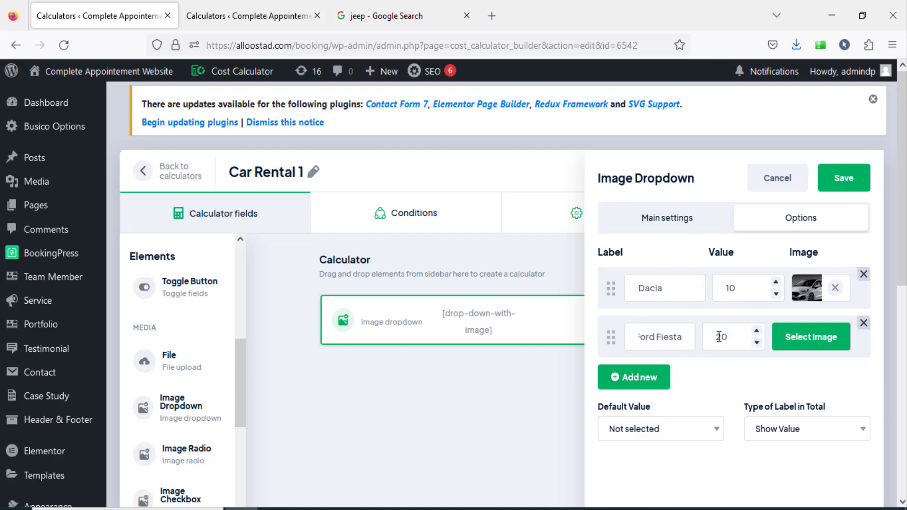
{"action": "left_click", "coordinate": [789, 338]}
{"action": "left_click", "coordinate": [407, 270]}
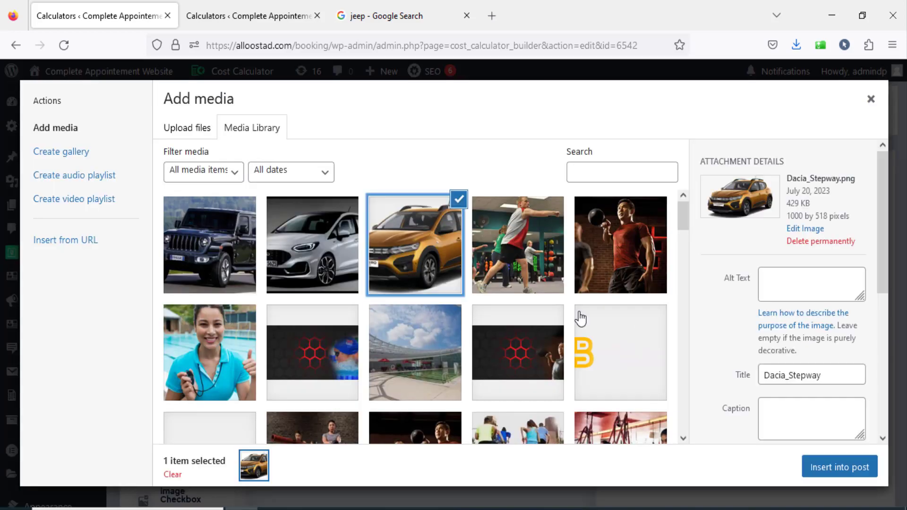
{"action": "left_click", "coordinate": [290, 261]}
{"action": "left_click", "coordinate": [823, 467]}
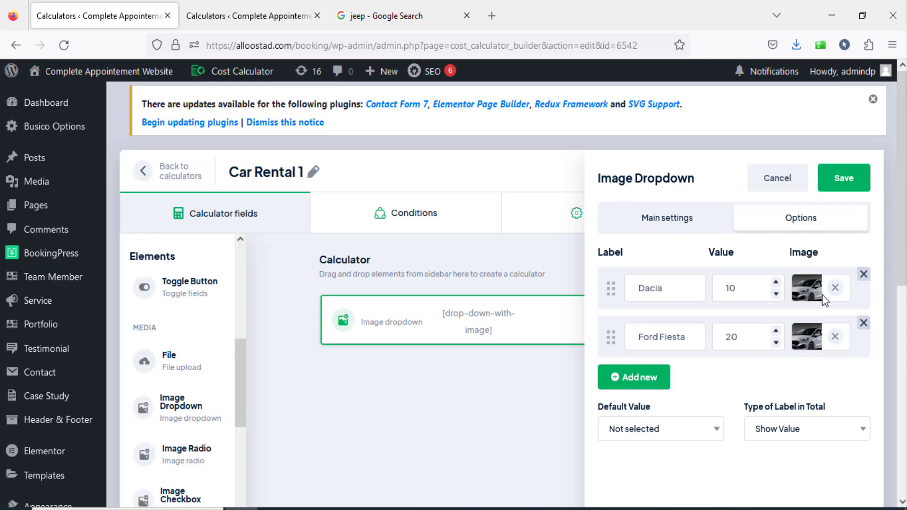
Replace the Dacia option's image with Dacia_Stepway.png from the media library.
{"action": "left_click", "coordinate": [835, 289]}
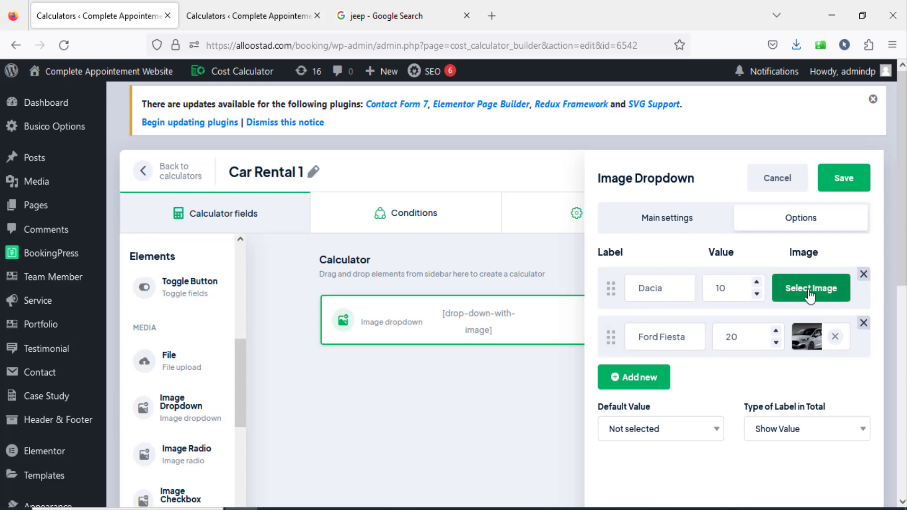
{"action": "left_click", "coordinate": [814, 286]}
{"action": "left_click", "coordinate": [422, 245]}
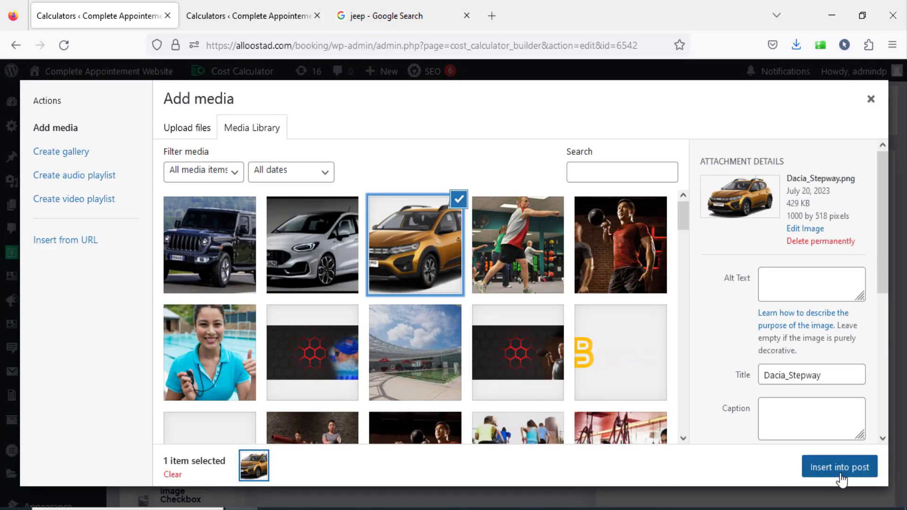
{"action": "left_click", "coordinate": [839, 474]}
Add a third option "Jeed" with value 30 and the dark blue jeep image from the media library.
{"action": "left_click", "coordinate": [635, 376]}
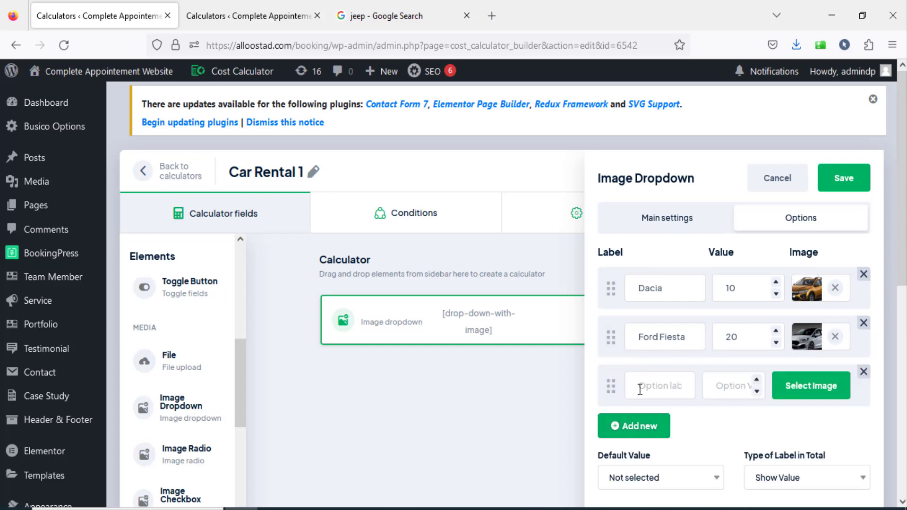
{"action": "type", "text": "Je3"}
{"action": "left_click", "coordinate": [798, 401]}
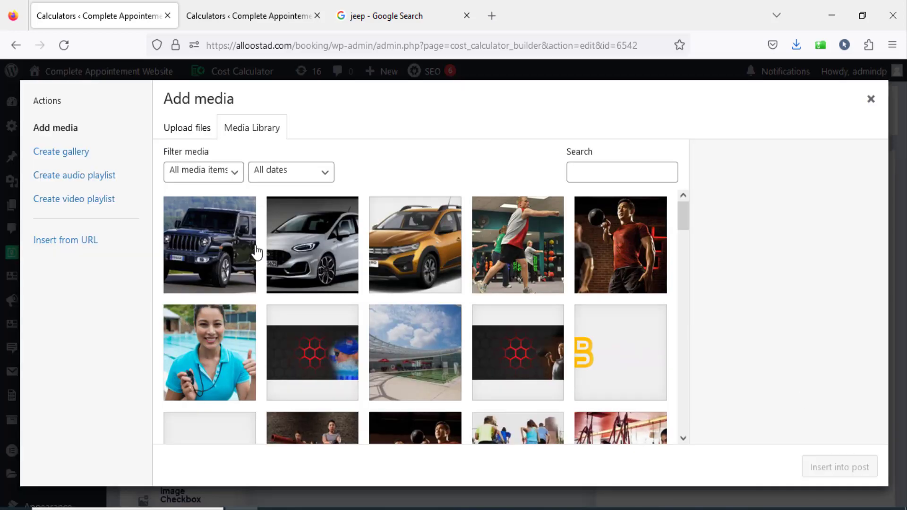
{"action": "left_click", "coordinate": [227, 251]}
{"action": "left_click", "coordinate": [850, 472]}
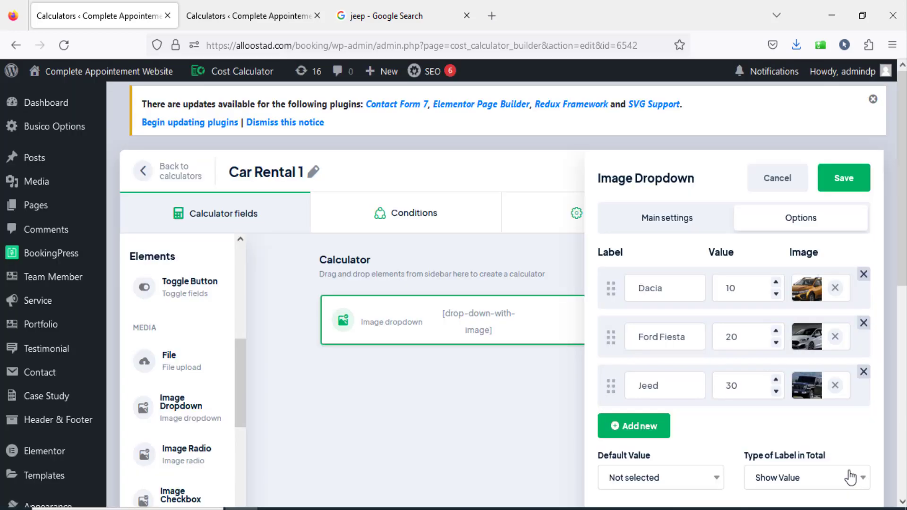
Add two blank option rows below Jeed and delete both of them.
{"action": "scroll", "coordinate": [567, 191], "scroll_direction": "down", "scroll_amount": 3}
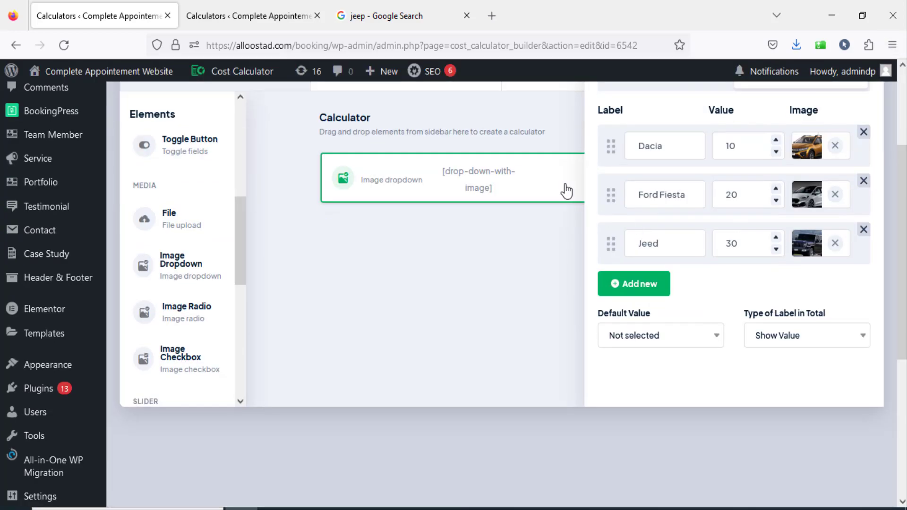
{"action": "left_click", "coordinate": [634, 296]}
{"action": "left_click", "coordinate": [642, 332]}
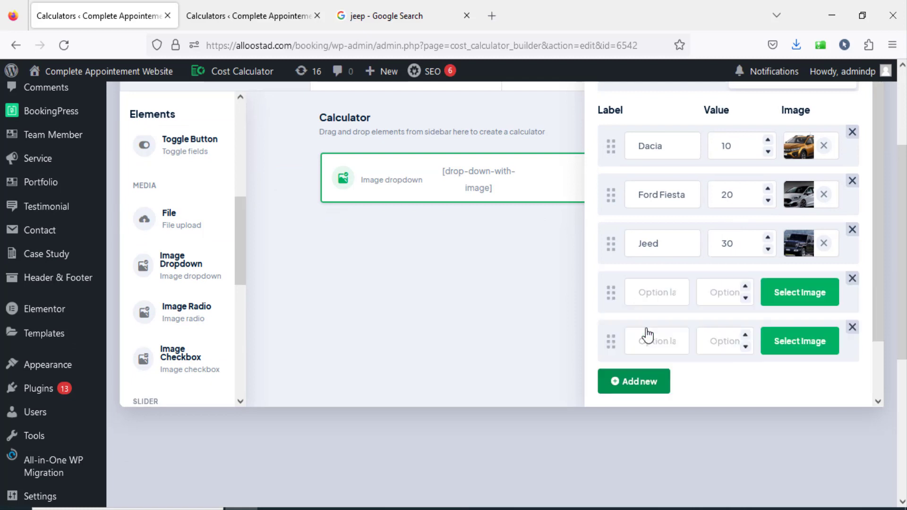
{"action": "left_click", "coordinate": [853, 279]}
{"action": "left_click", "coordinate": [853, 279]}
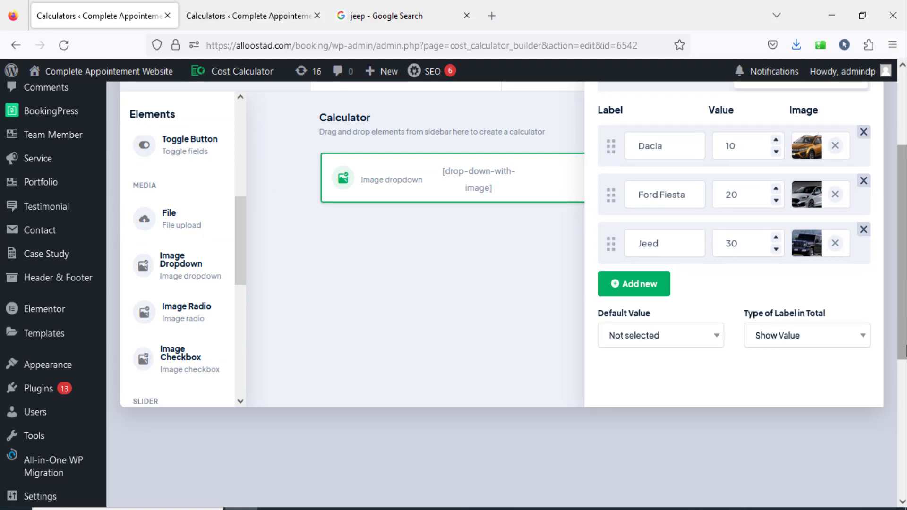
Reorder the dropdown options to Dacia, Jeed, Ford Fiesta, and save the element and the calculator.
{"action": "scroll", "coordinate": [902, 349], "scroll_direction": "up", "scroll_amount": 2}
{"action": "left_click_drag", "start_coordinate": [611, 299], "coordinate": [614, 227]}
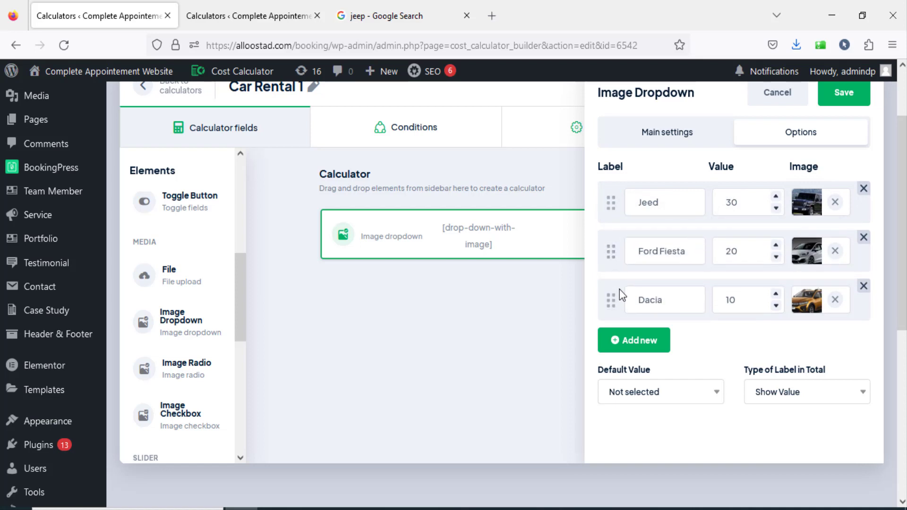
{"action": "left_click_drag", "start_coordinate": [611, 284], "coordinate": [610, 272]}
{"action": "left_click_drag", "start_coordinate": [611, 202], "coordinate": [616, 259]}
{"action": "scroll", "coordinate": [696, 298], "scroll_direction": "up", "scroll_amount": 2}
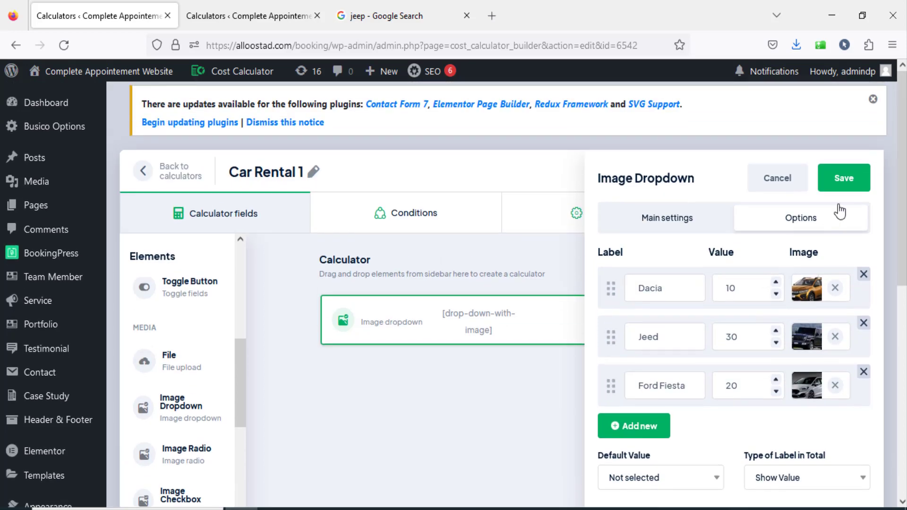
{"action": "left_click", "coordinate": [839, 180]}
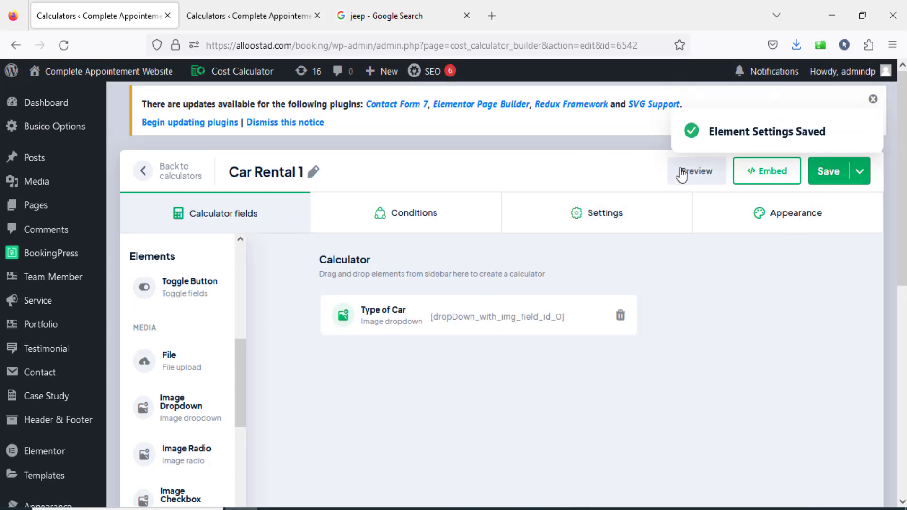
{"action": "left_click", "coordinate": [826, 171]}
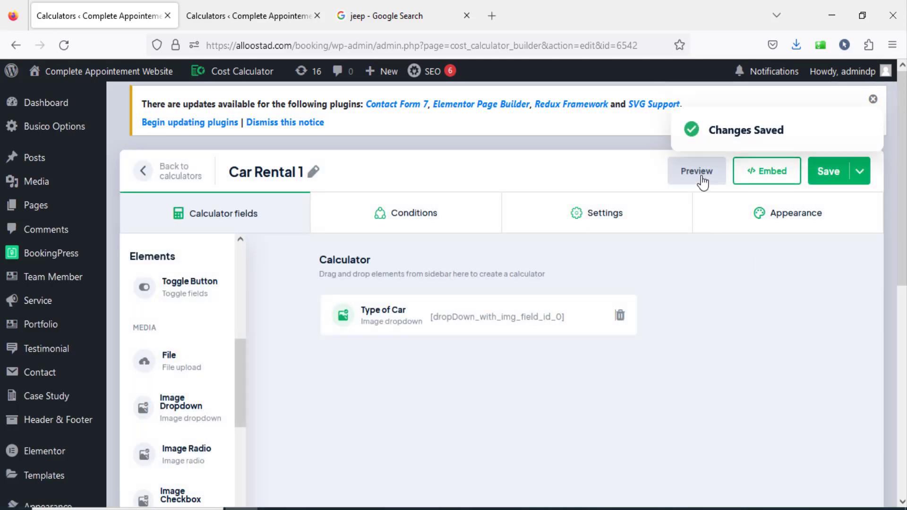
Preview Car Rental 1, compare its Type of Car choices with the existing Car Rental calculator, and close the preview.
{"action": "left_click", "coordinate": [697, 171]}
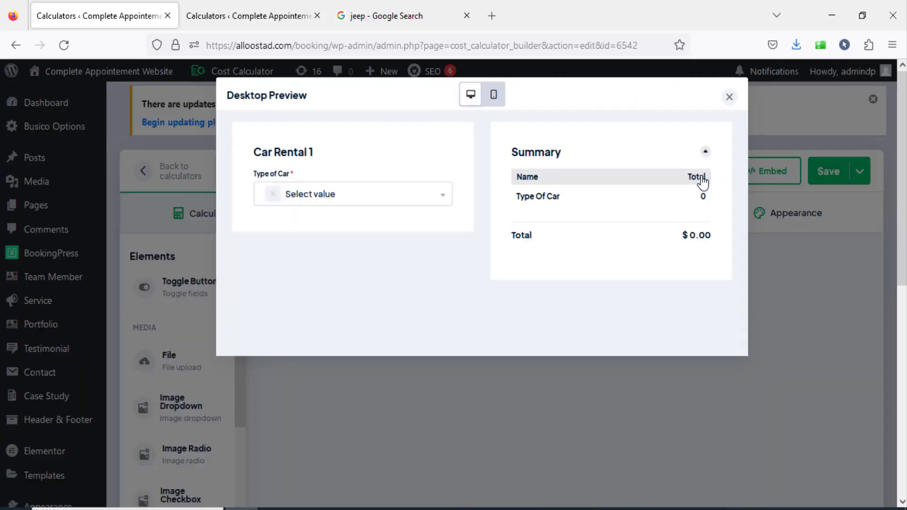
{"action": "left_click", "coordinate": [324, 194]}
{"action": "scroll", "coordinate": [450, 302], "scroll_direction": "down", "scroll_amount": 1}
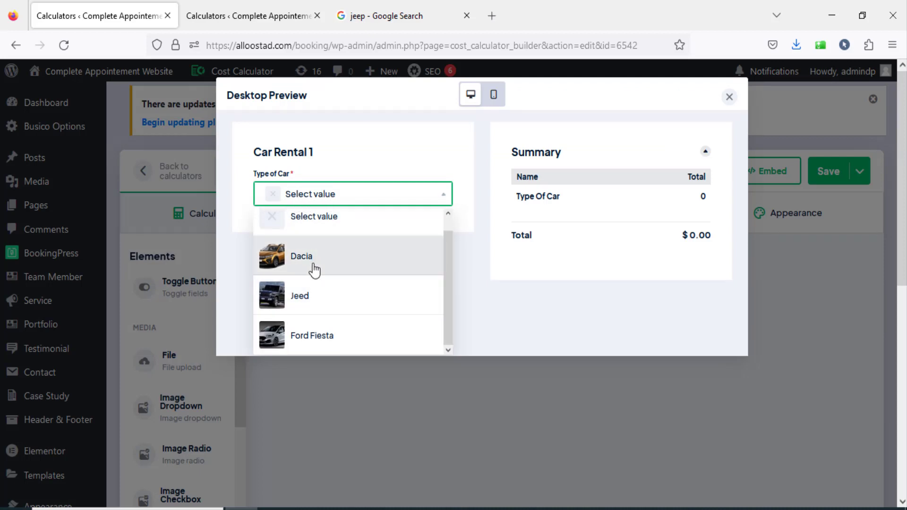
{"action": "key", "text": "ctrl+Tab"}
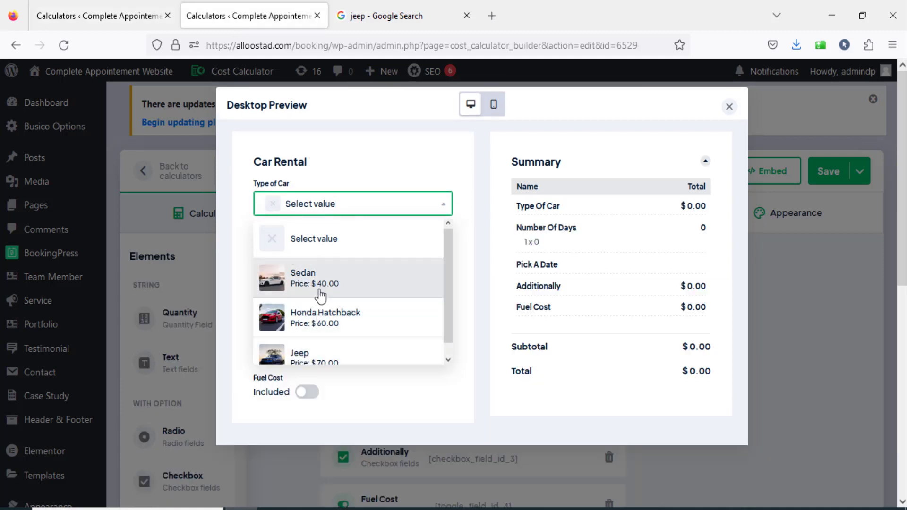
{"action": "left_click", "coordinate": [118, 17]}
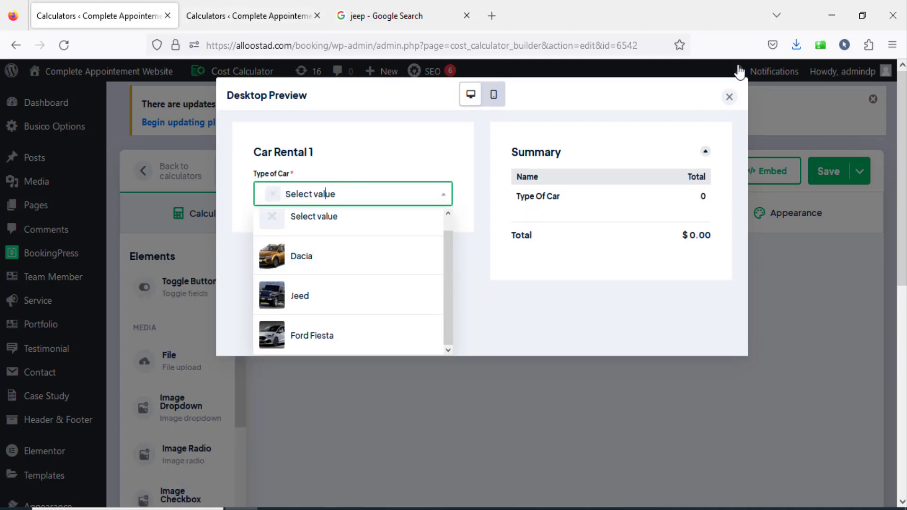
{"action": "left_click", "coordinate": [729, 97]}
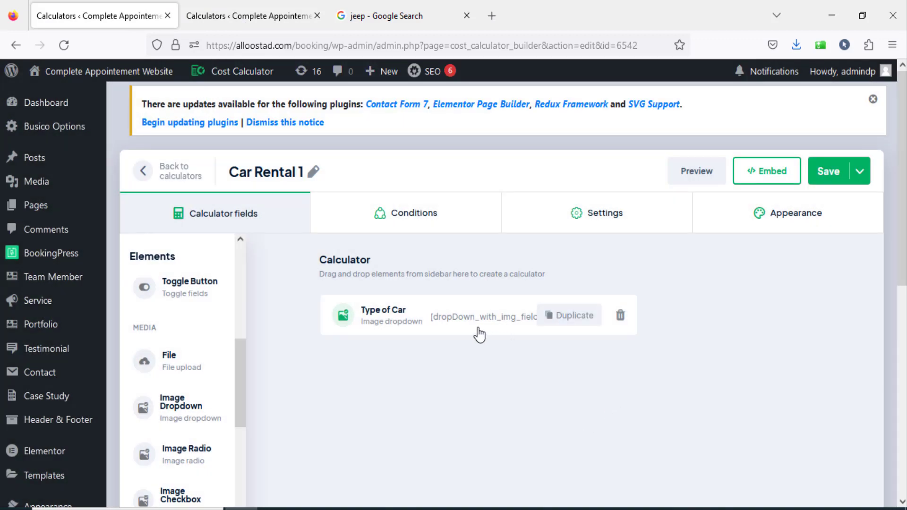
Enable the currency sign for the Type of Car element and save its settings.
{"action": "left_click", "coordinate": [416, 325]}
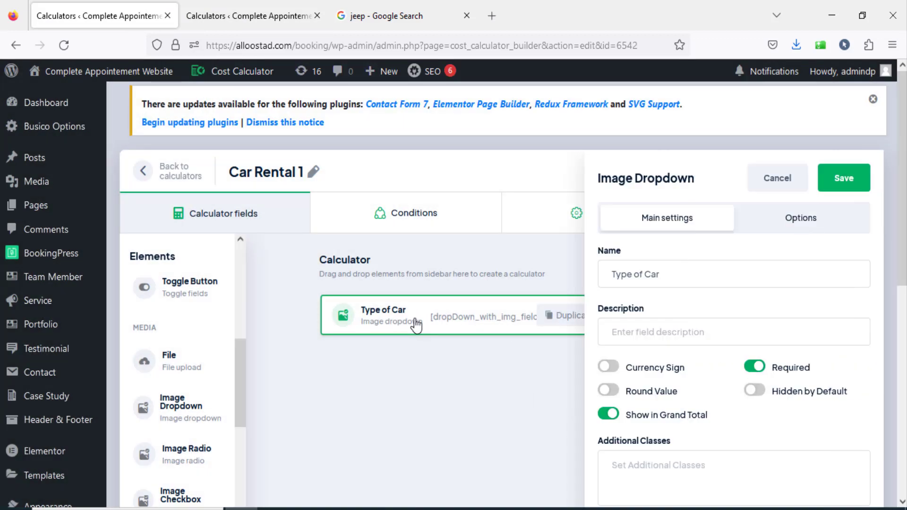
{"action": "left_click", "coordinate": [611, 368]}
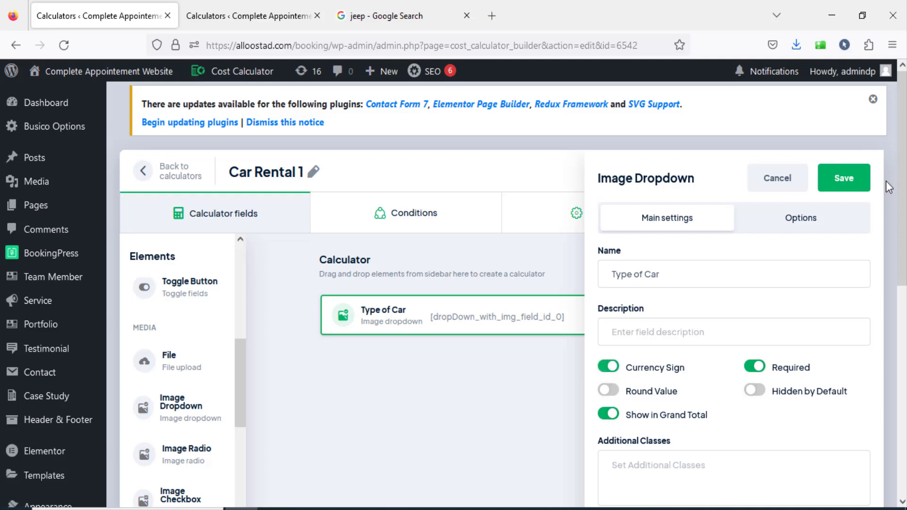
{"action": "left_click", "coordinate": [856, 187]}
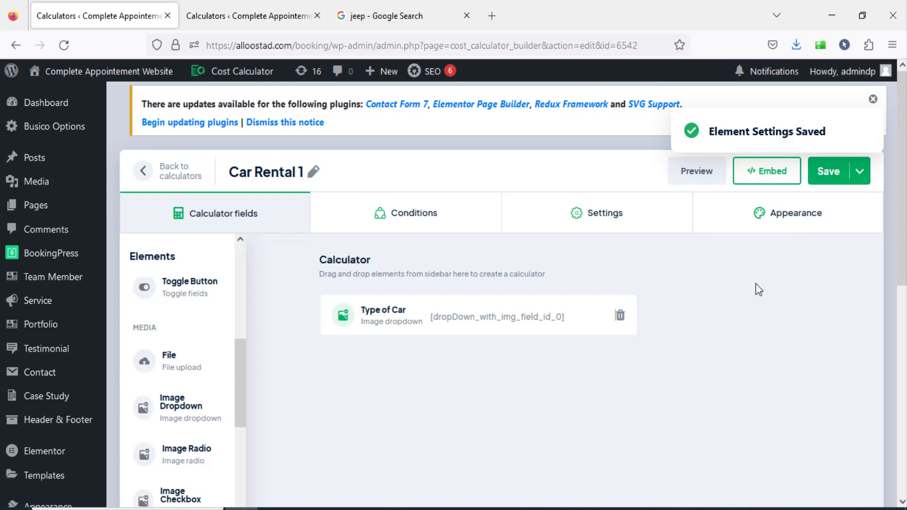
Check the price display of the Type of Car choices in the preview against the existing Car Rental calculator, and close the preview.
{"action": "left_click", "coordinate": [700, 176]}
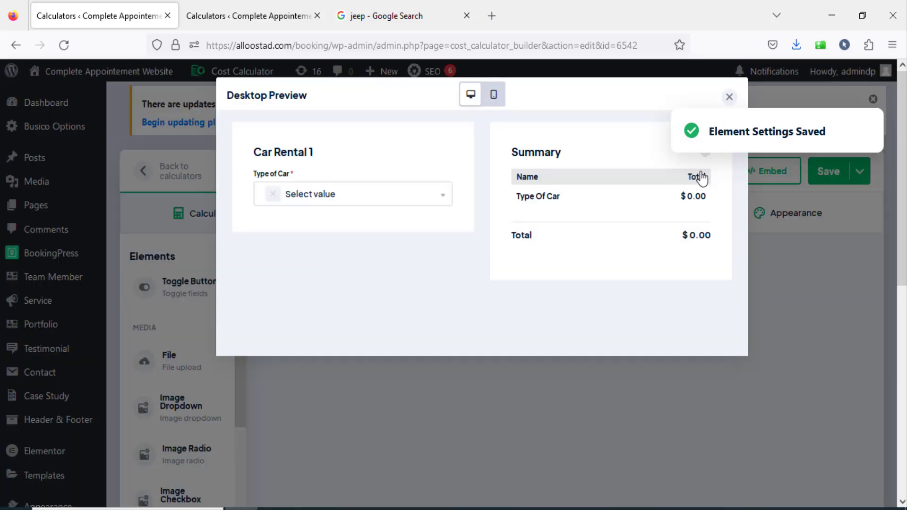
{"action": "left_click", "coordinate": [358, 200]}
{"action": "scroll", "coordinate": [449, 233], "scroll_direction": "up", "scroll_amount": 1}
{"action": "scroll", "coordinate": [452, 250], "scroll_direction": "down", "scroll_amount": 1}
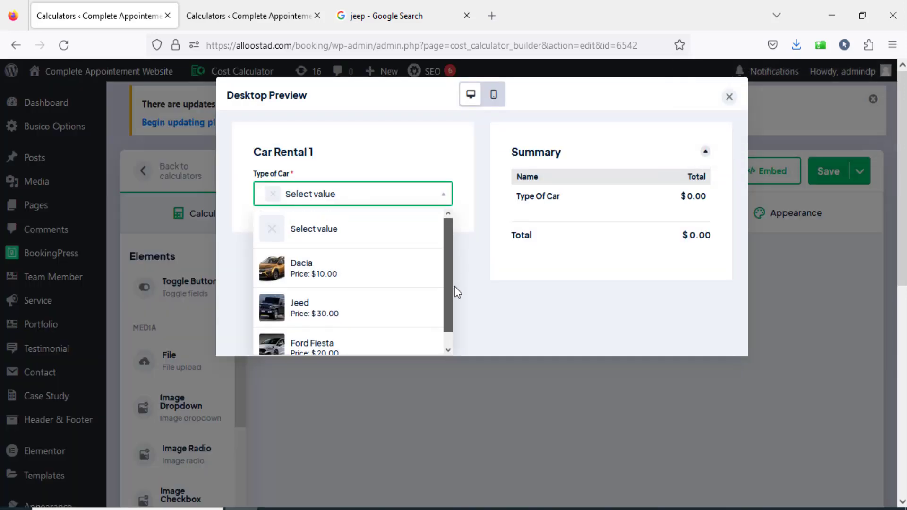
{"action": "left_click", "coordinate": [267, 19]}
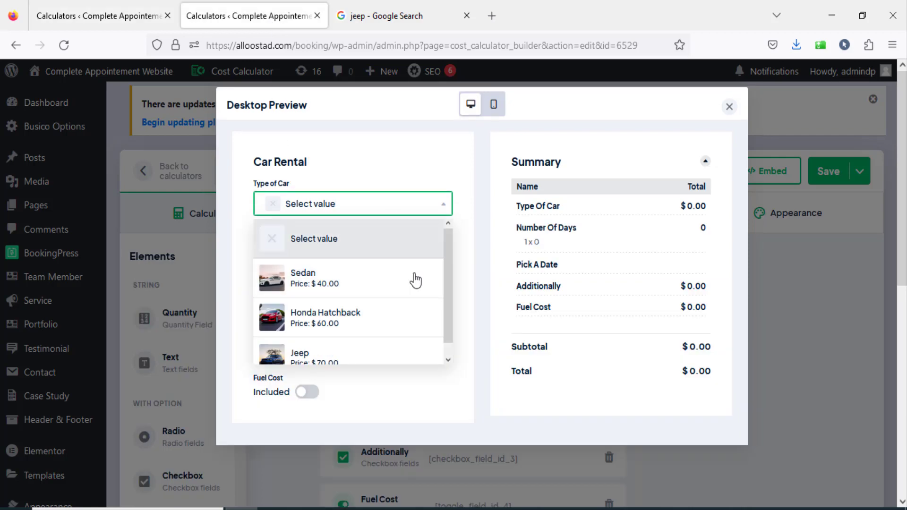
{"action": "left_click", "coordinate": [109, 19]}
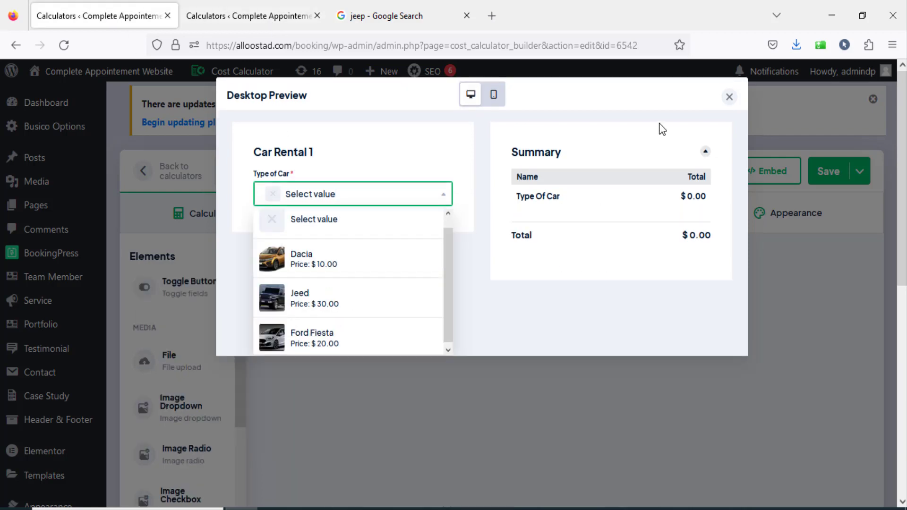
{"action": "left_click", "coordinate": [729, 98]}
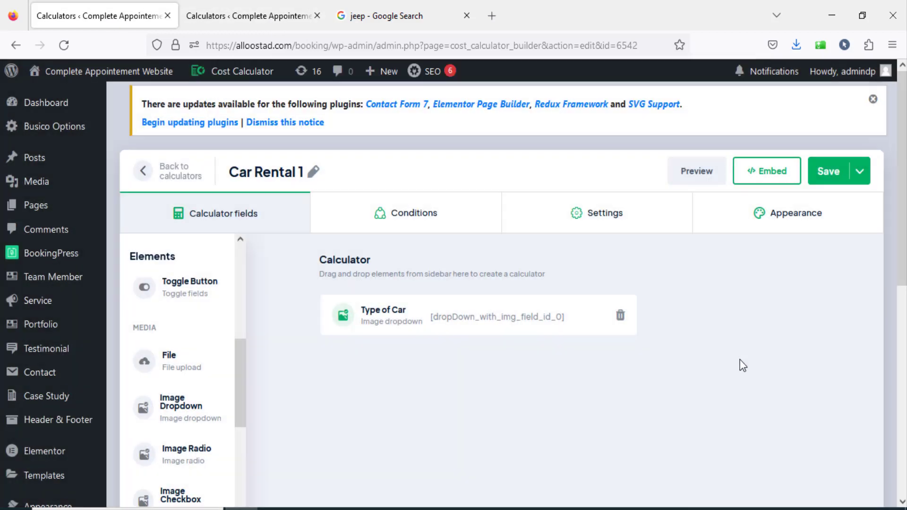
Save the Car Rental 1 calculator and check which field follows Type of Car in the existing Car Rental calculator.
{"action": "left_click", "coordinate": [829, 179]}
{"action": "left_click", "coordinate": [231, 16]}
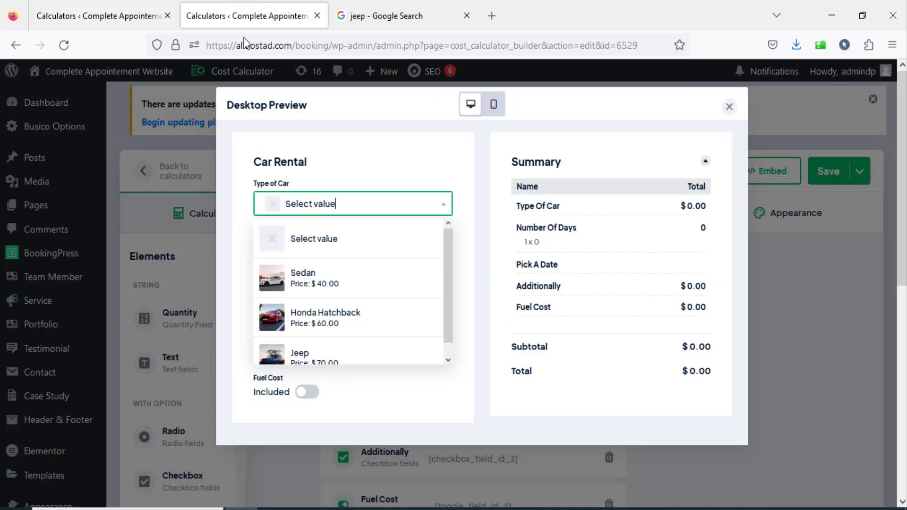
{"action": "left_click", "coordinate": [434, 171]}
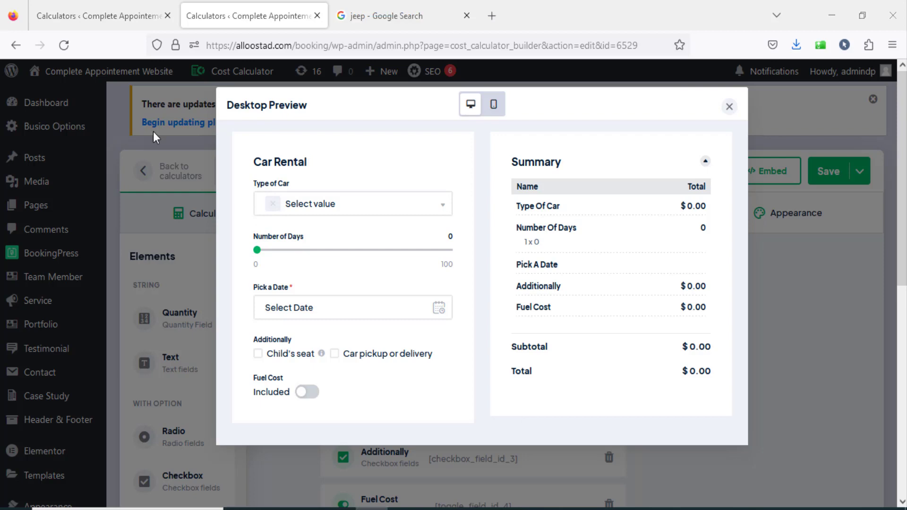
{"action": "left_click", "coordinate": [103, 18]}
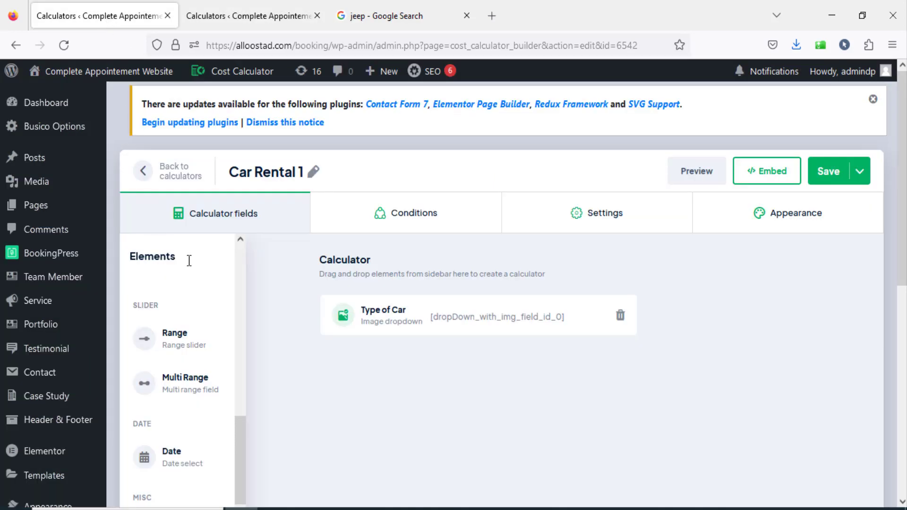
Add a Range slider element named "Number od days" below Type of Car with a minimum range value of 5, and save it.
{"action": "scroll", "coordinate": [163, 245], "scroll_direction": "down", "scroll_amount": 3}
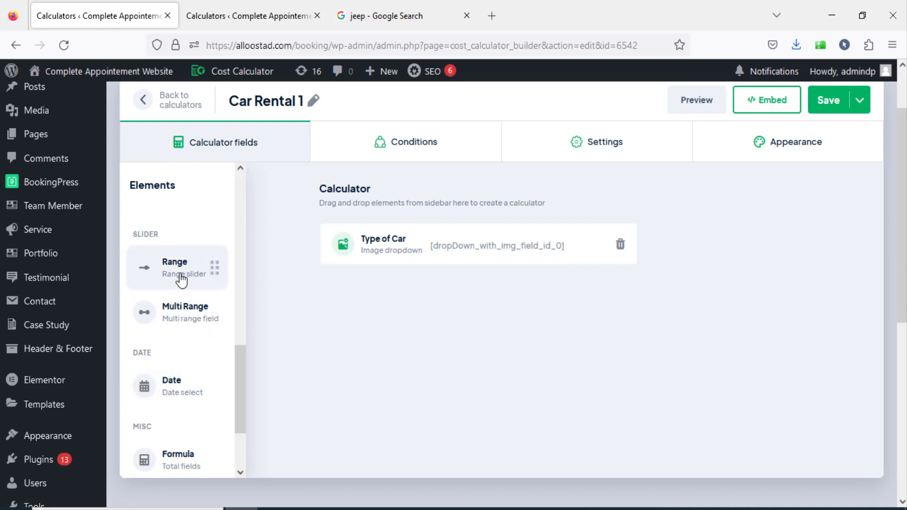
{"action": "left_click_drag", "start_coordinate": [185, 282], "coordinate": [376, 293]}
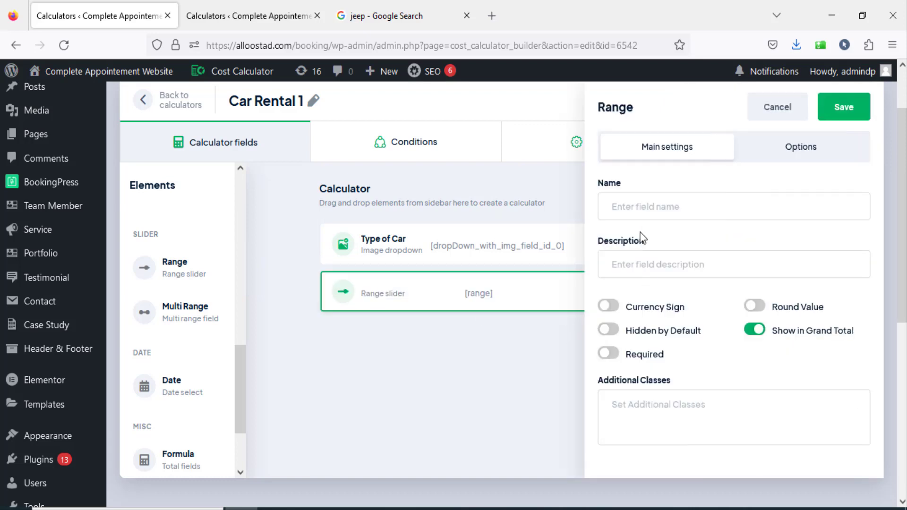
{"action": "type", "text": "Number od days"}
{"action": "left_click", "coordinate": [793, 150]}
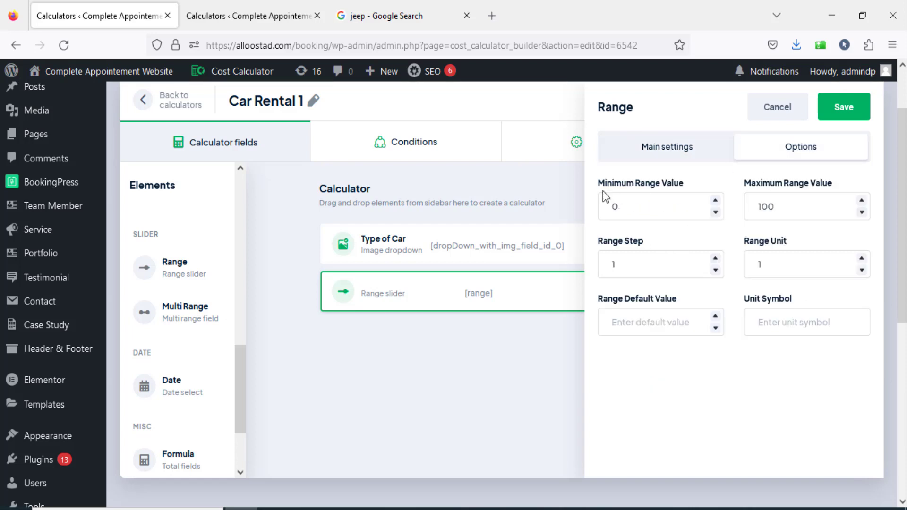
{"action": "double_click", "coordinate": [638, 206]}
{"action": "type", "text": "5"}
{"action": "left_click", "coordinate": [844, 107]}
Preview Car Rental 1 to check the day slider's starting value, and close the preview.
{"action": "scroll", "coordinate": [718, 331], "scroll_direction": "up", "scroll_amount": 2}
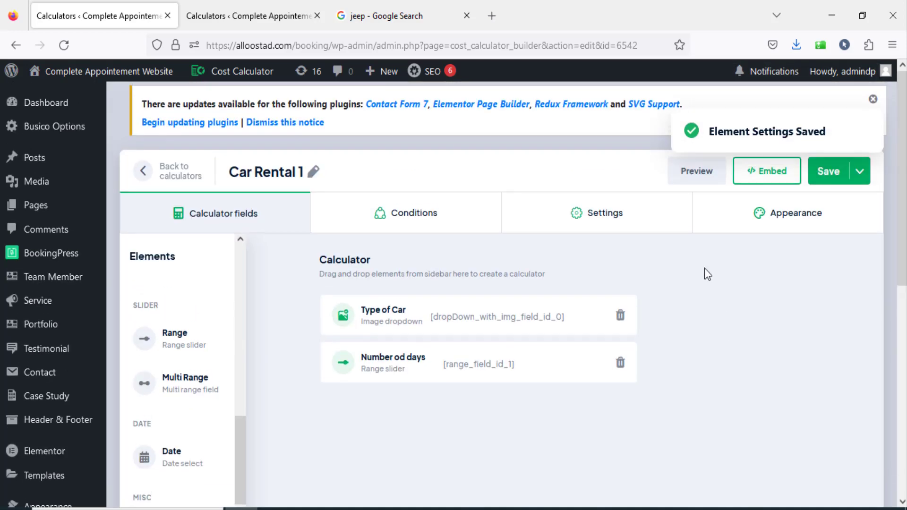
{"action": "left_click", "coordinate": [696, 177]}
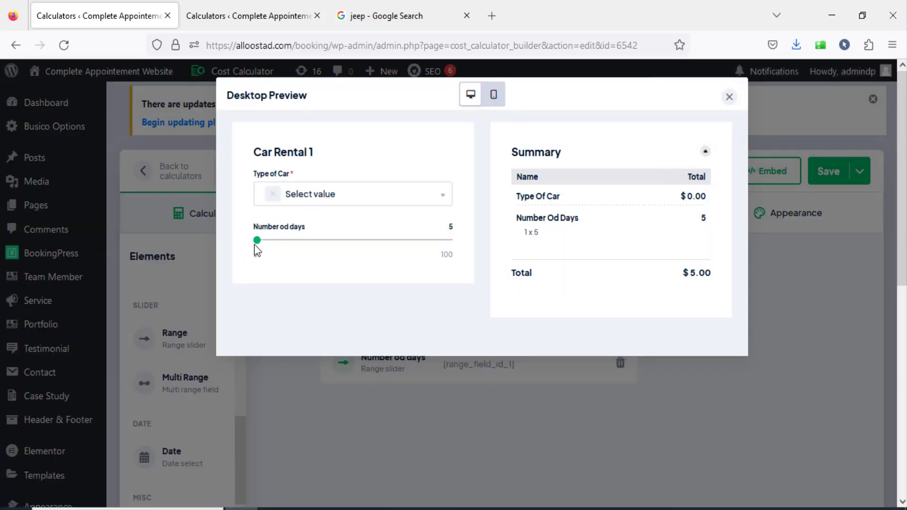
{"action": "left_click", "coordinate": [728, 97]}
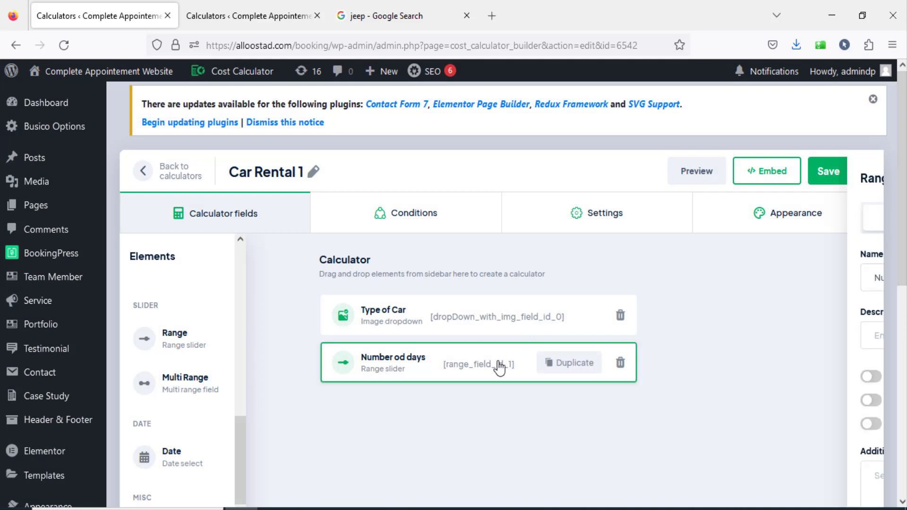
Set the day slider's minimum range value to 1 and save the element settings.
{"action": "left_click", "coordinate": [500, 364]}
{"action": "left_click", "coordinate": [799, 219]}
{"action": "left_click", "coordinate": [639, 276]}
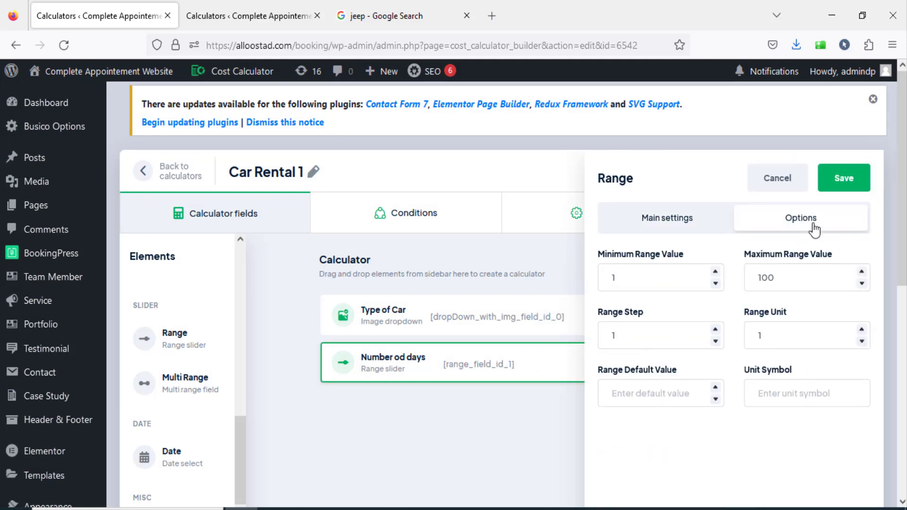
{"action": "left_click", "coordinate": [843, 179]}
Check the date field in the existing Car Rental calculator and add a Date element named "Pick a date" below the day slider in Car Rental 1.
{"action": "left_click", "coordinate": [251, 15]}
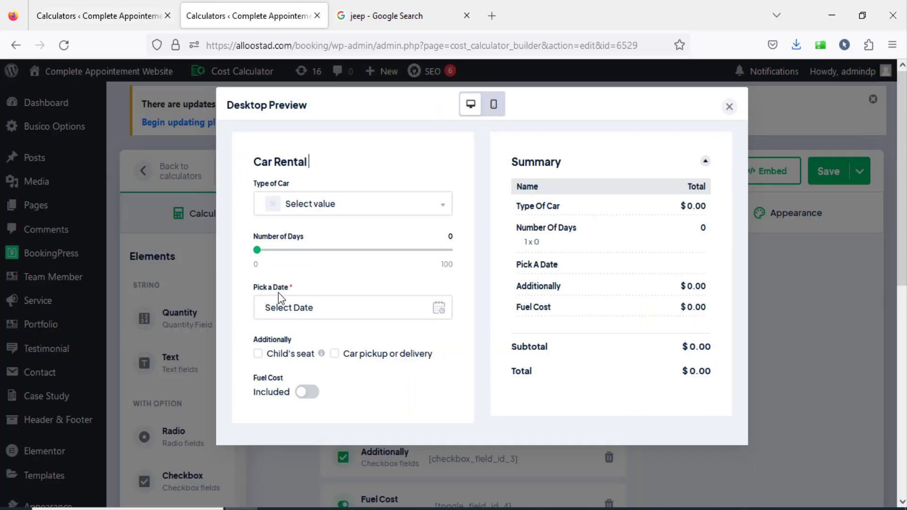
{"action": "left_click", "coordinate": [114, 24]}
{"action": "scroll", "coordinate": [271, 378], "scroll_direction": "down", "scroll_amount": 3}
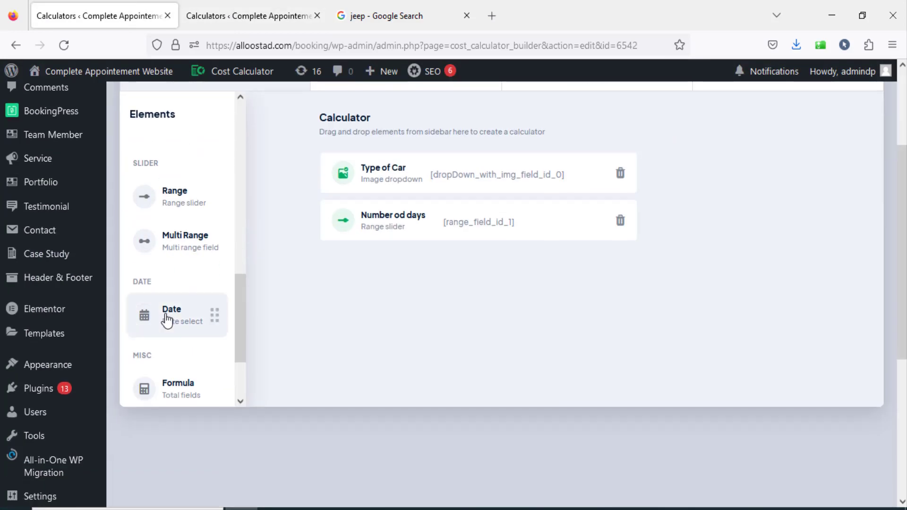
{"action": "left_click_drag", "start_coordinate": [172, 325], "coordinate": [377, 266]}
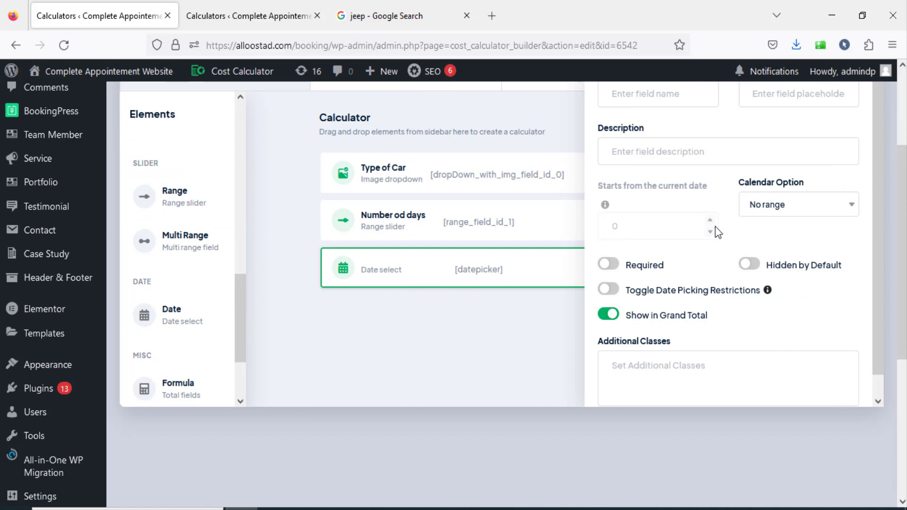
{"action": "scroll", "coordinate": [719, 233], "scroll_direction": "up", "scroll_amount": 2}
{"action": "left_click", "coordinate": [654, 169]}
{"action": "type", "text": "Pick a date"}
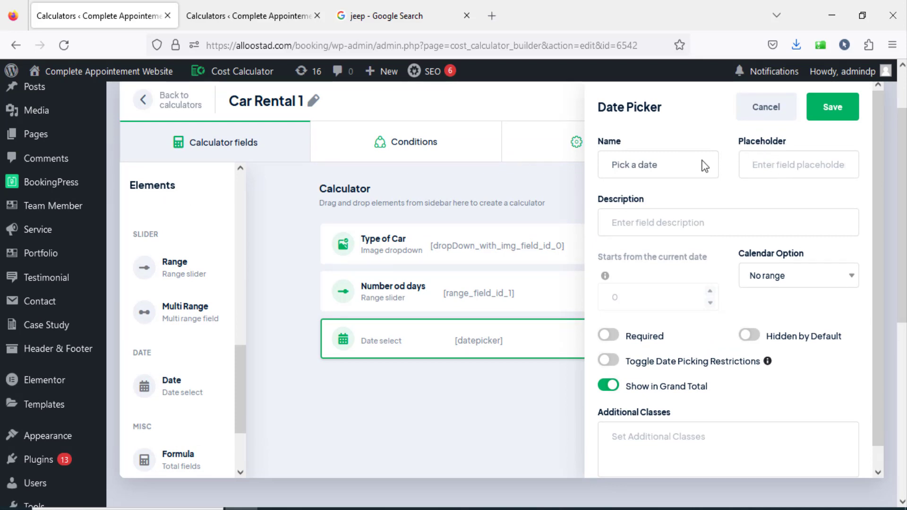
Move the text "Pick a date" from the date element's name to its placeholder and save the element.
{"action": "key", "text": "ctrl+a"}
{"action": "key", "text": "ctrl+c"}
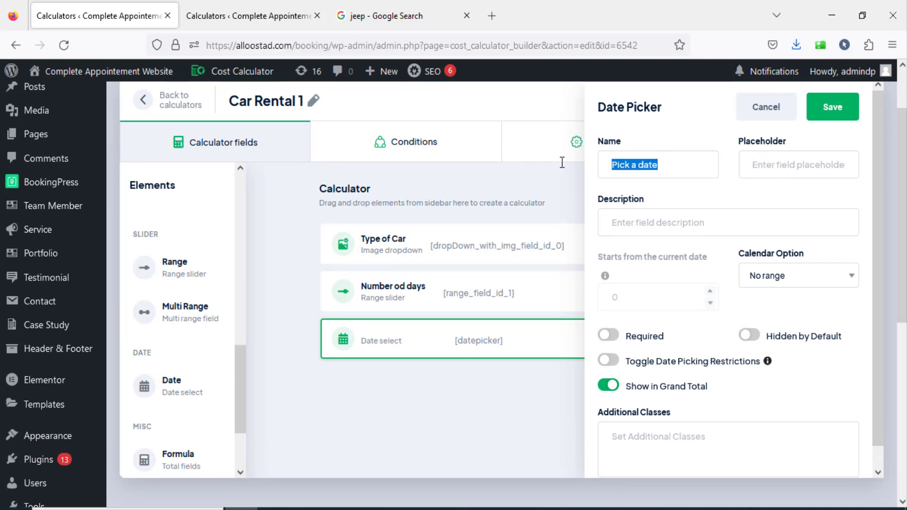
{"action": "key", "text": "BackSpace"}
{"action": "left_click", "coordinate": [812, 176]}
{"action": "key", "text": "ctrl+v"}
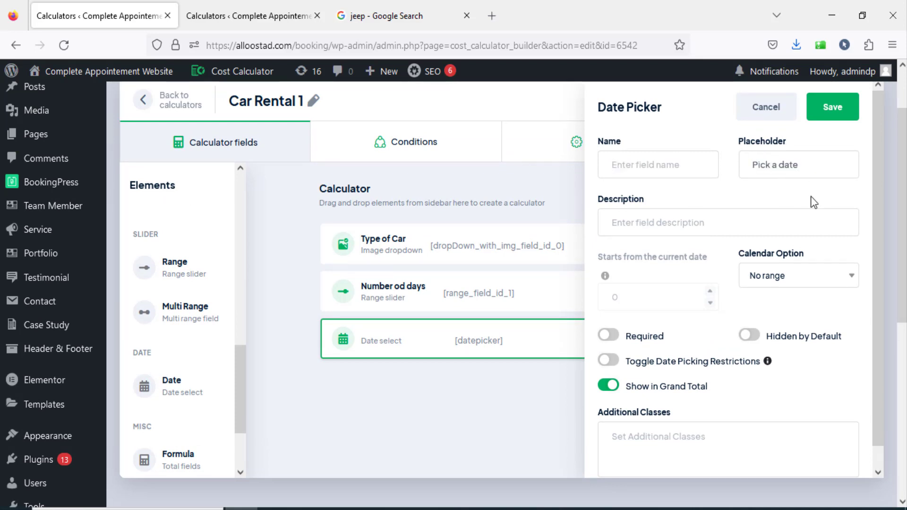
{"action": "left_click", "coordinate": [837, 112]}
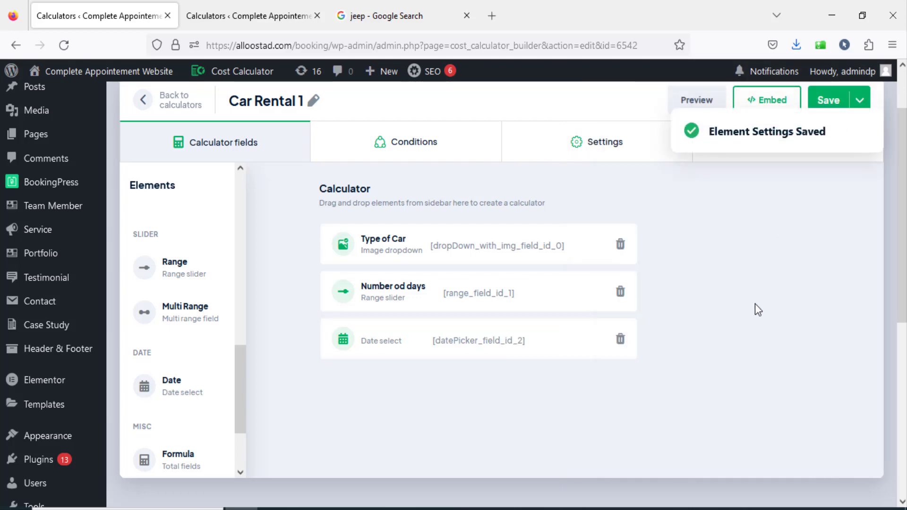
Preview the calculator, try the date field's calendar, and close the preview.
{"action": "scroll", "coordinate": [732, 274], "scroll_direction": "up", "scroll_amount": 2}
{"action": "left_click", "coordinate": [695, 172]}
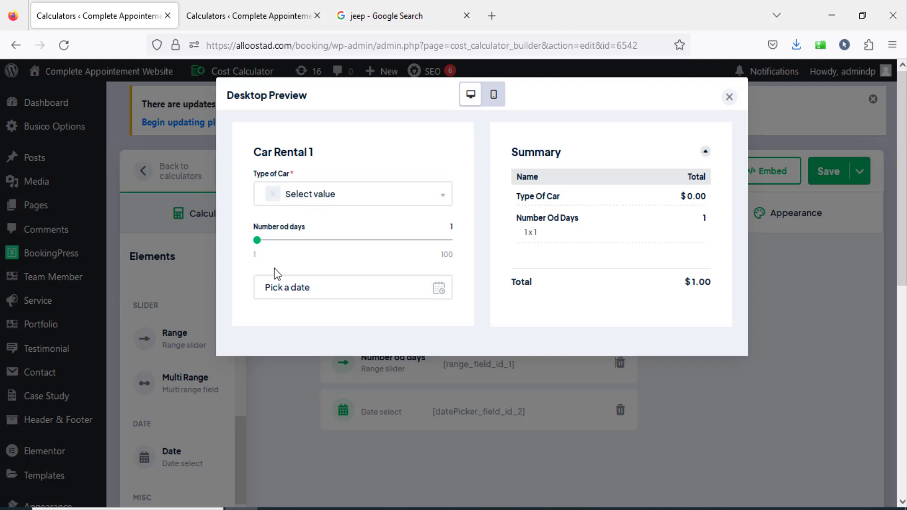
{"action": "left_click", "coordinate": [301, 290]}
{"action": "left_click", "coordinate": [309, 294]}
{"action": "left_click", "coordinate": [730, 101]}
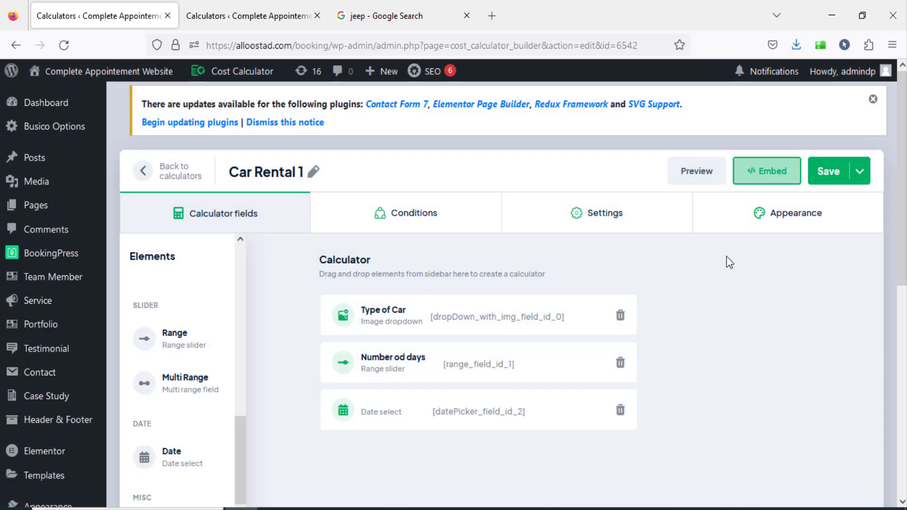
Name the date element "Pick a date" and clear its placeholder.
{"action": "left_click", "coordinate": [513, 410]}
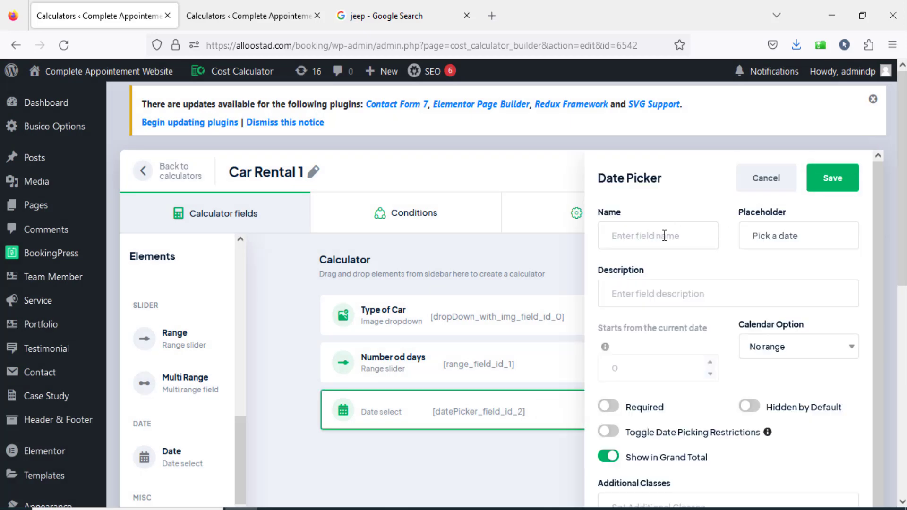
{"action": "left_click_drag", "start_coordinate": [807, 238], "coordinate": [712, 238]}
{"action": "key", "text": "ctrl+c"}
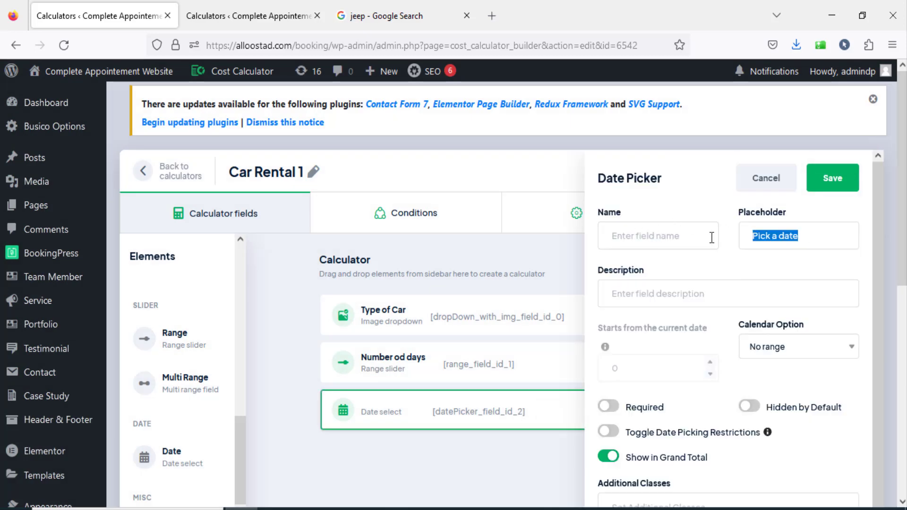
{"action": "left_click", "coordinate": [650, 247]}
{"action": "key", "text": "ctrl+v"}
{"action": "left_click_drag", "start_coordinate": [802, 240], "coordinate": [741, 230]}
{"action": "key", "text": "BackSpace"}
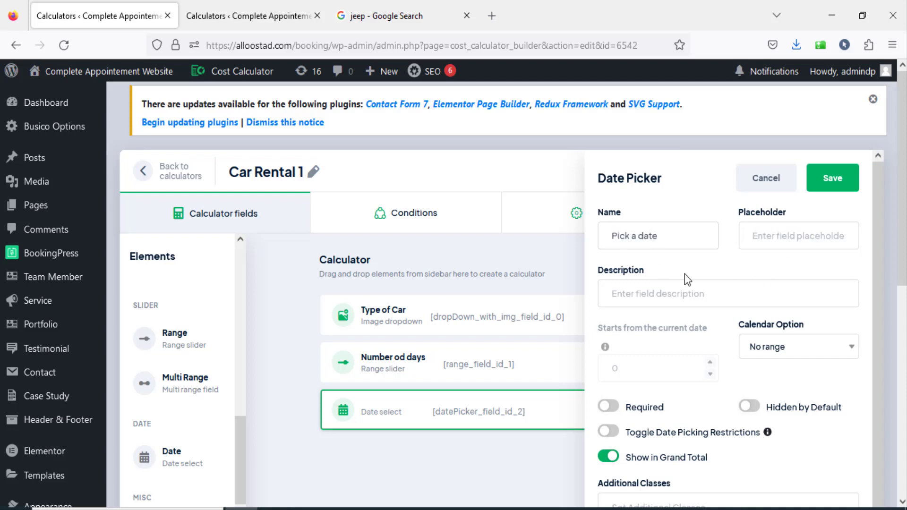
Enable the date picking restrictions and the Required option for the date element, and save it.
{"action": "scroll", "coordinate": [651, 246], "scroll_direction": "down", "scroll_amount": 1}
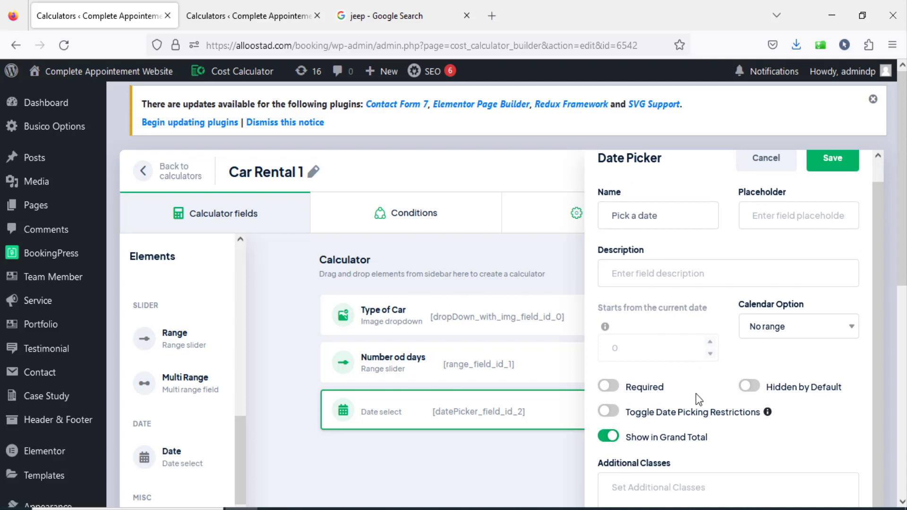
{"action": "left_click", "coordinate": [613, 409]}
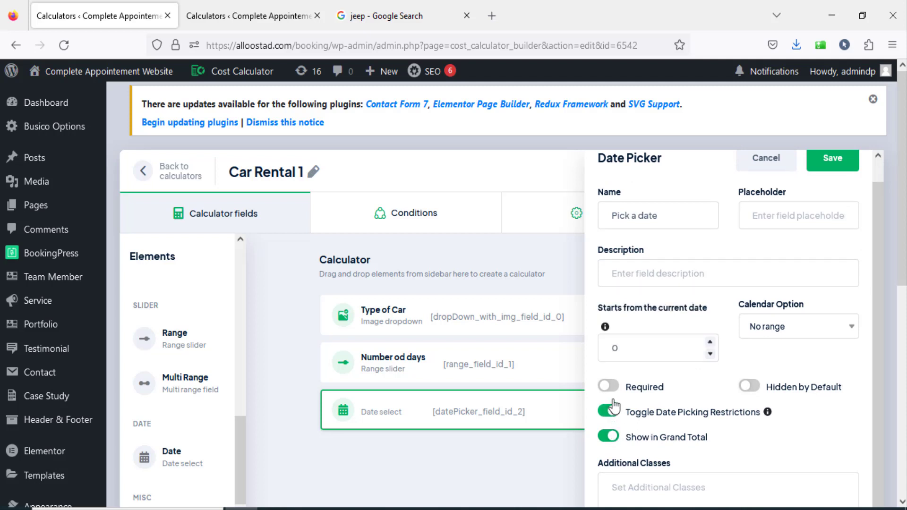
{"action": "left_click", "coordinate": [611, 388]}
{"action": "left_click", "coordinate": [824, 163]}
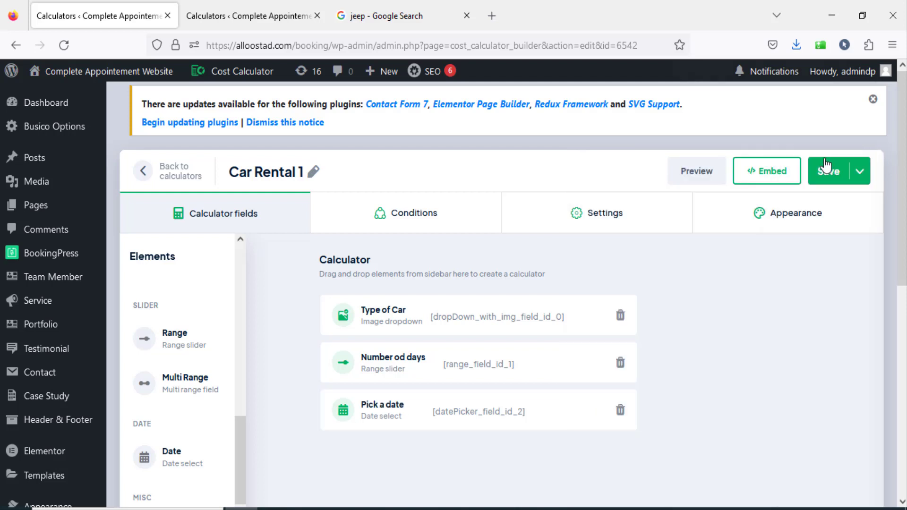
Check in the preview which days the Pick a date calendar allows, and close the preview.
{"action": "left_click", "coordinate": [696, 175]}
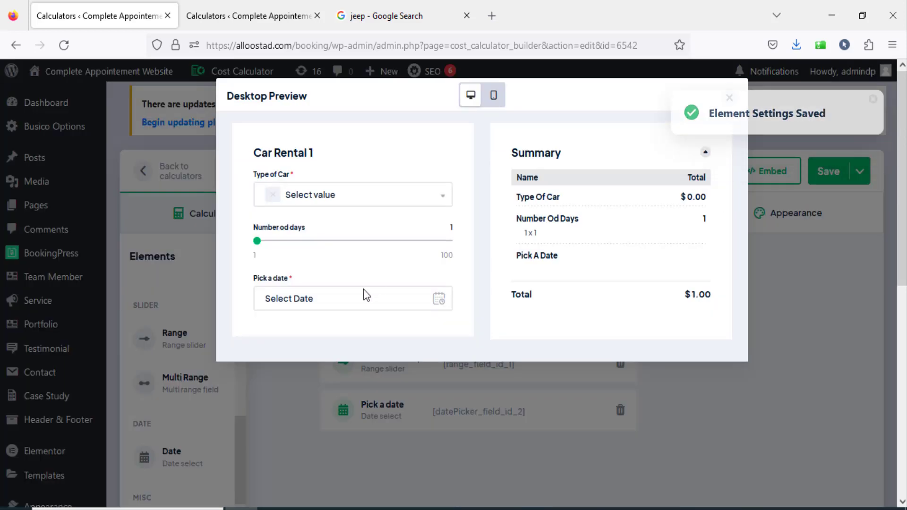
{"action": "left_click", "coordinate": [369, 306]}
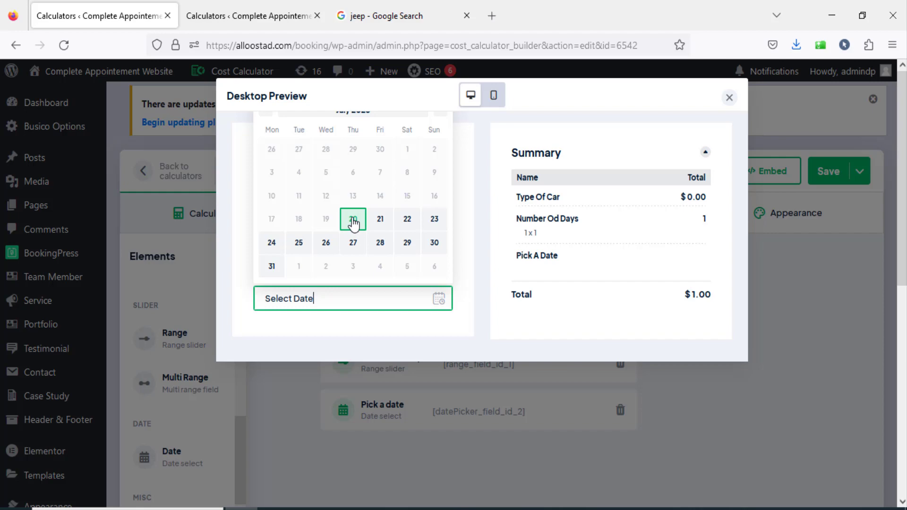
{"action": "left_click", "coordinate": [729, 98]}
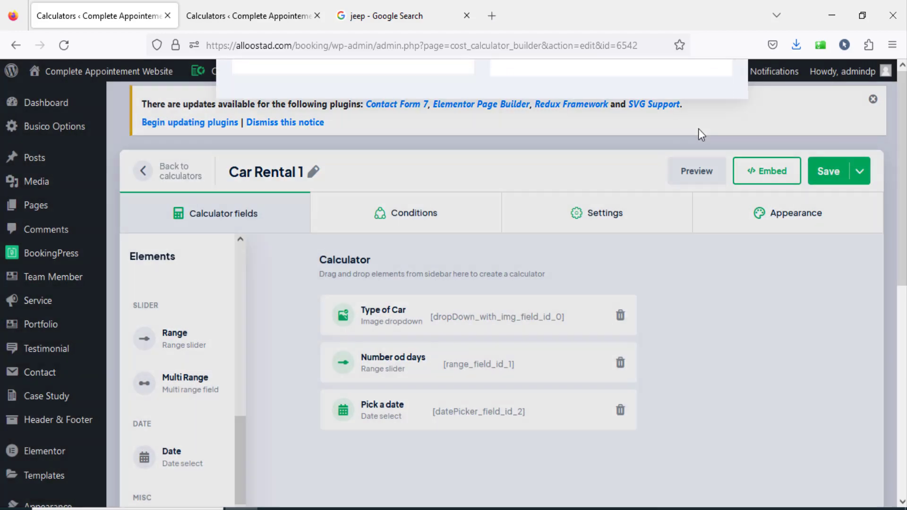
Change the Pick a date element's calendar option to With range and save its settings.
{"action": "left_click", "coordinate": [457, 409]}
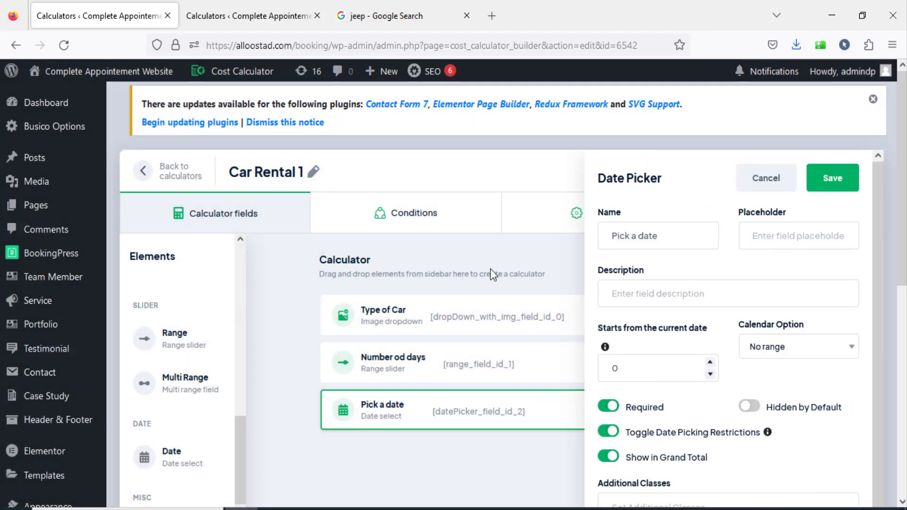
{"action": "scroll", "coordinate": [679, 404], "scroll_direction": "down", "scroll_amount": 3}
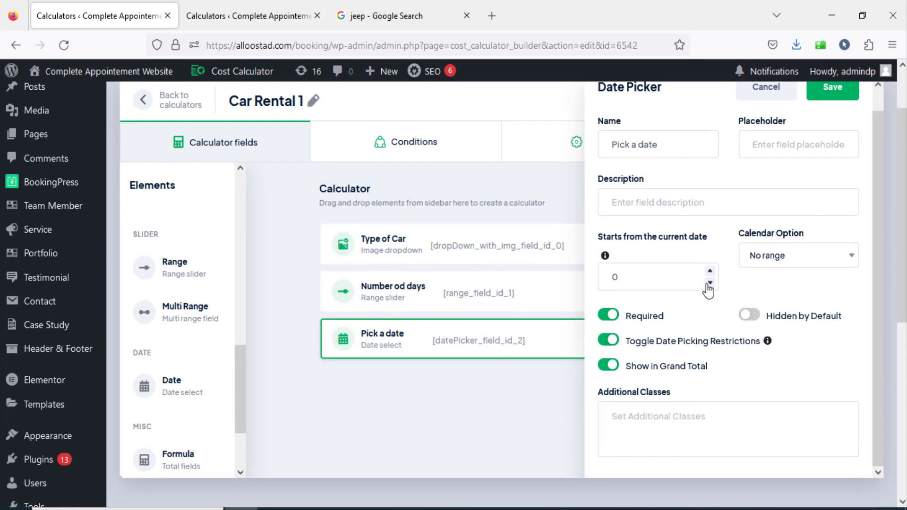
{"action": "left_click", "coordinate": [818, 266]}
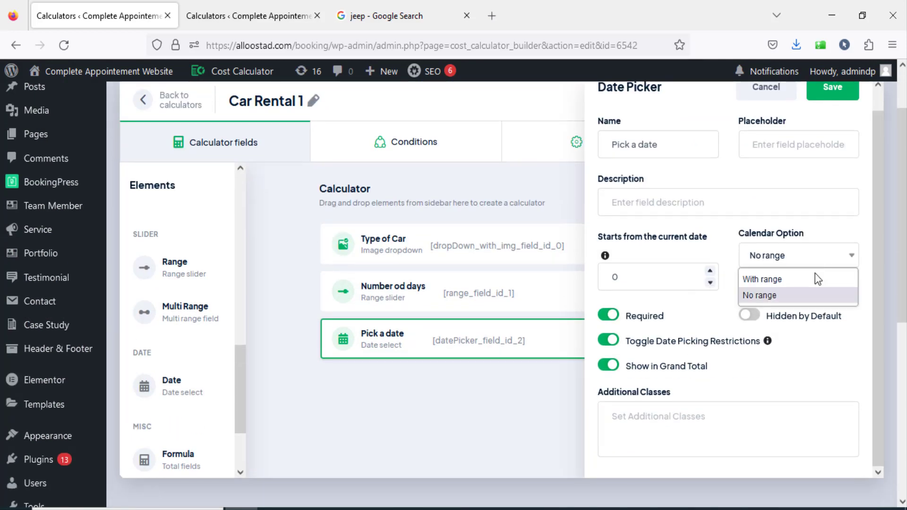
{"action": "left_click", "coordinate": [800, 286]}
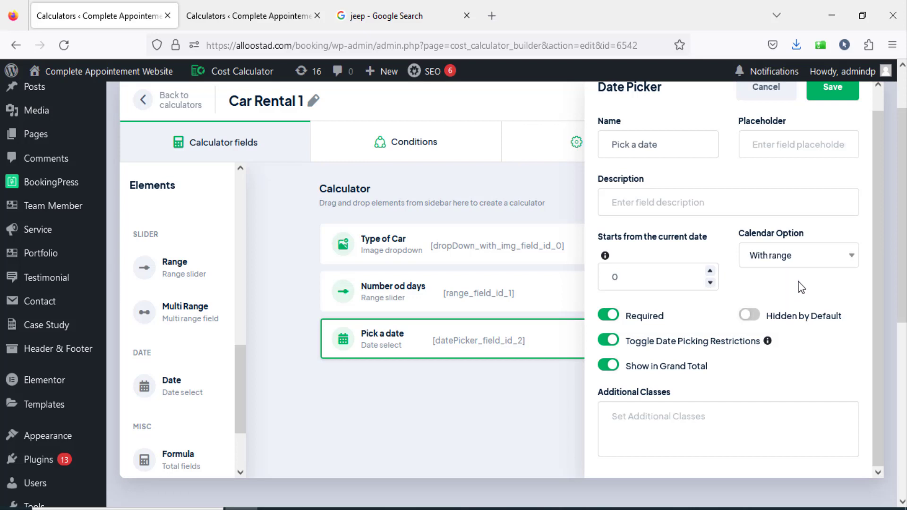
{"action": "scroll", "coordinate": [802, 289], "scroll_direction": "up", "scroll_amount": 1}
{"action": "left_click", "coordinate": [831, 108]}
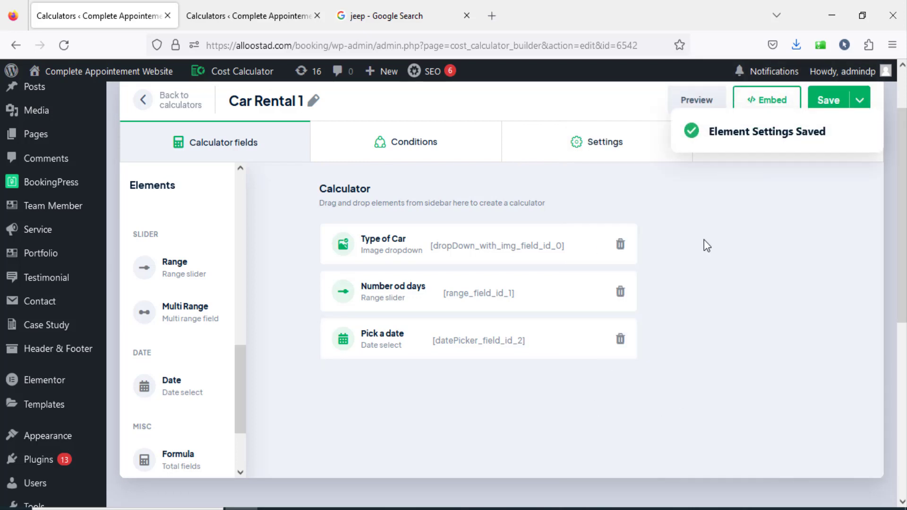
Test the date range in the preview by selecting July 20 to July 30, 2023.
{"action": "left_click", "coordinate": [690, 100]}
{"action": "left_click", "coordinate": [315, 307]}
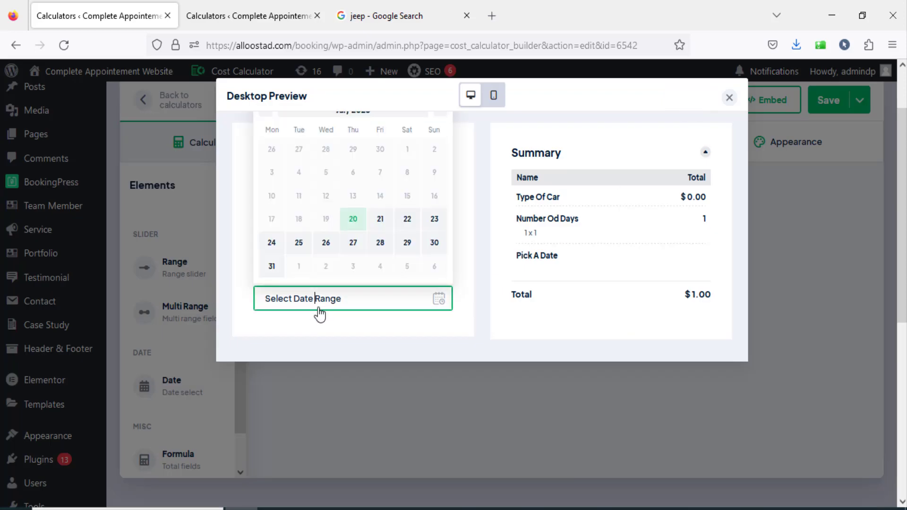
{"action": "left_click", "coordinate": [354, 220]}
{"action": "left_click", "coordinate": [434, 244]}
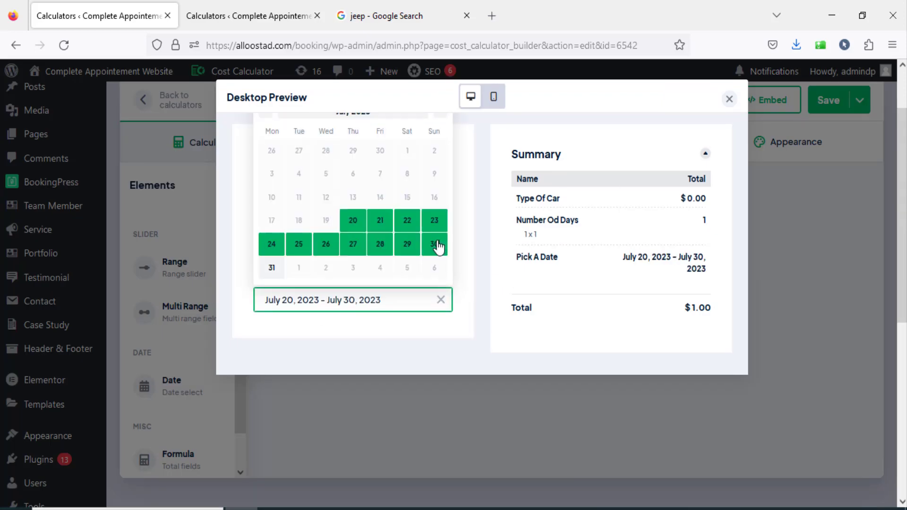
Test the date range July 20 to July 29, 2023 in the preview and close the preview.
{"action": "left_click", "coordinate": [354, 225]}
{"action": "left_click", "coordinate": [400, 248]}
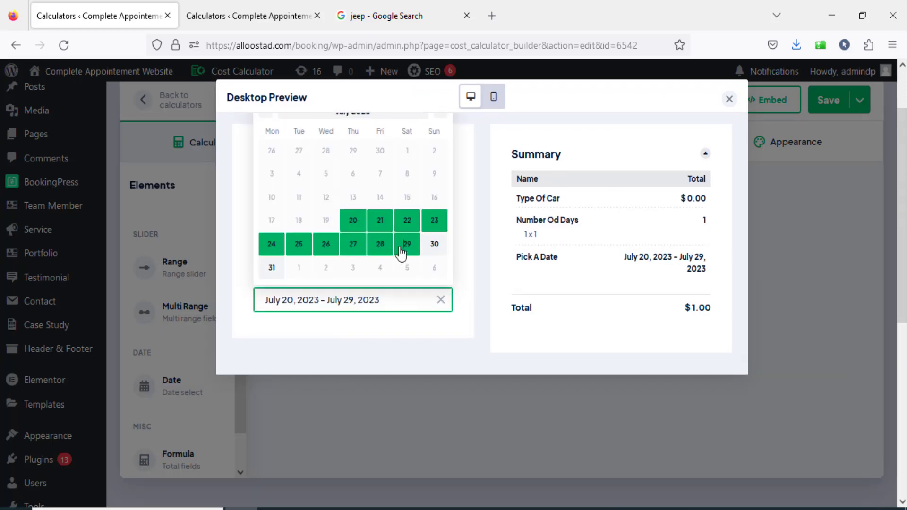
{"action": "left_click", "coordinate": [729, 99]}
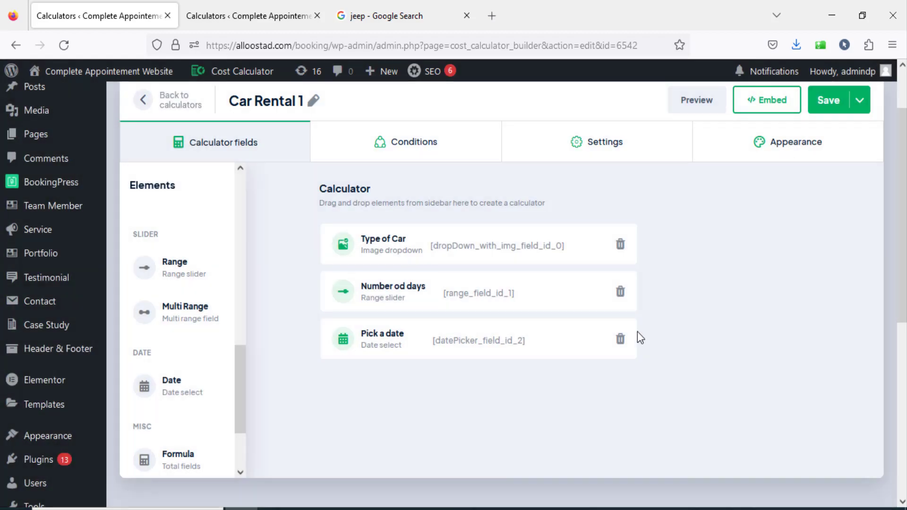
Switch the Pick a date element from a date range back to a single date and save its settings.
{"action": "left_click", "coordinate": [504, 331]}
{"action": "left_click", "coordinate": [826, 293]}
{"action": "left_click", "coordinate": [782, 321]}
{"action": "left_click", "coordinate": [833, 108]}
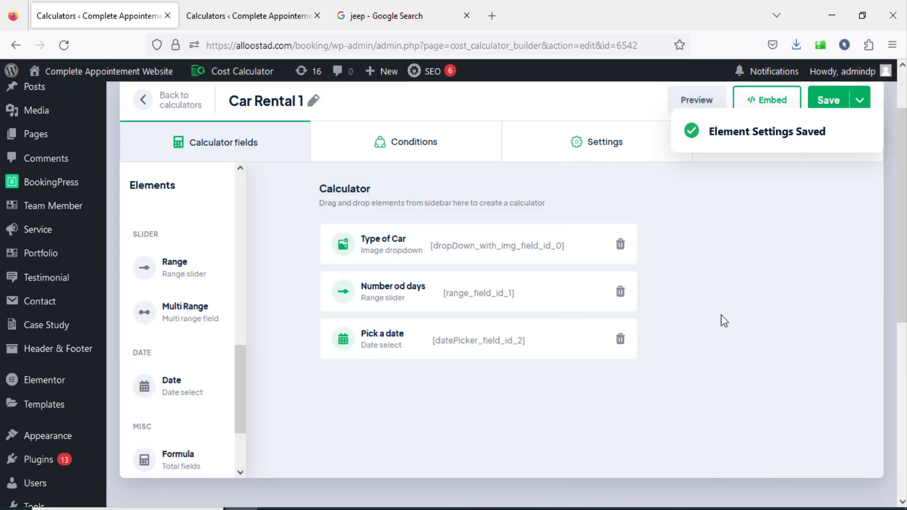
Check the reference Car Rental calculator, then add a Checkbox element below Pick a date in Car Rental 1 and name it "Extra Services".
{"action": "scroll", "coordinate": [493, 388], "scroll_direction": "down", "scroll_amount": 2}
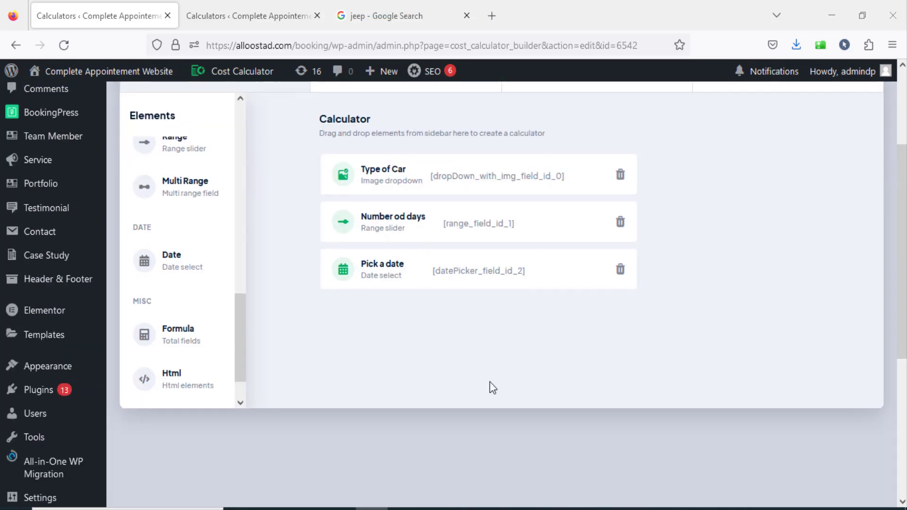
{"action": "scroll", "coordinate": [492, 387], "scroll_direction": "up", "scroll_amount": 2}
{"action": "left_click", "coordinate": [231, 24]}
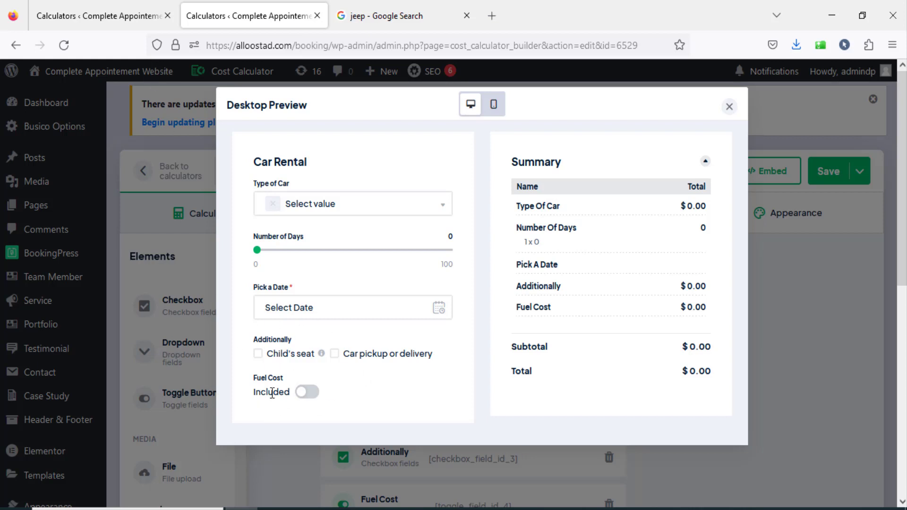
{"action": "left_click", "coordinate": [107, 16]}
{"action": "left_click_drag", "start_coordinate": [238, 420], "coordinate": [239, 262]}
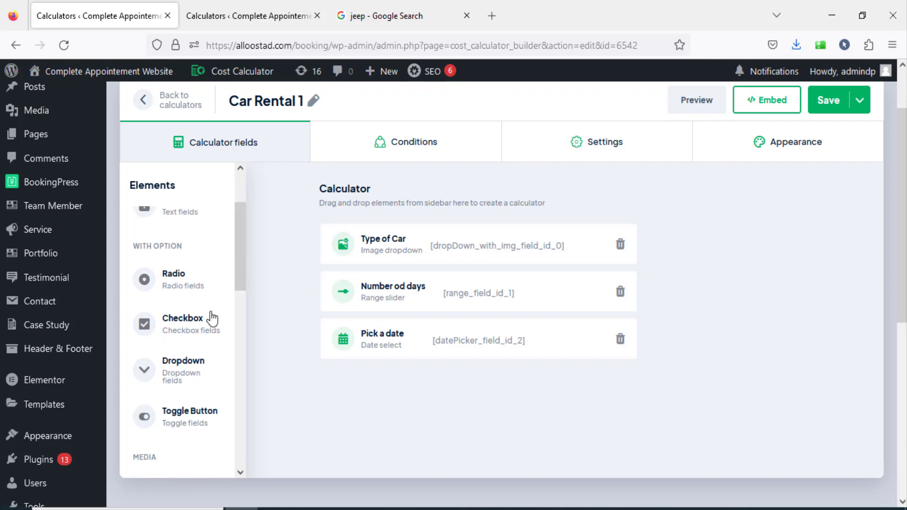
{"action": "left_click_drag", "start_coordinate": [186, 330], "coordinate": [381, 386]}
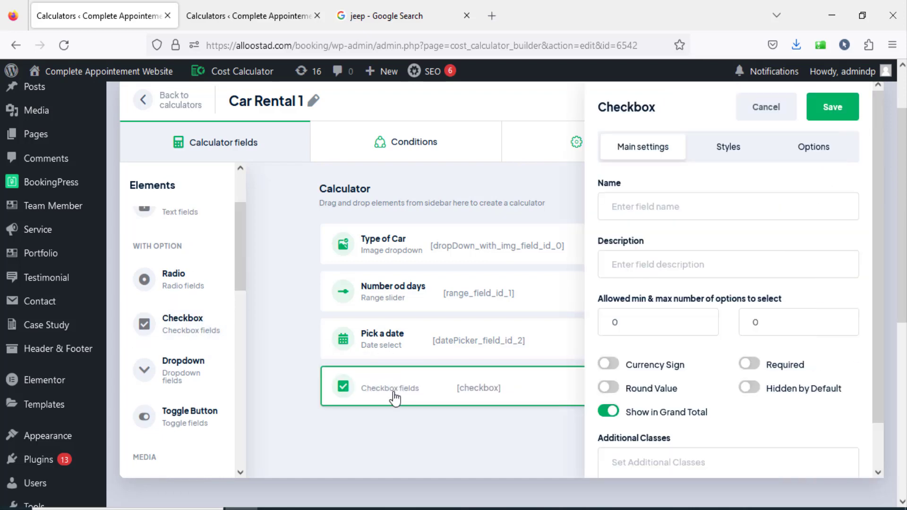
{"action": "left_click_drag", "start_coordinate": [237, 268], "coordinate": [265, 249]}
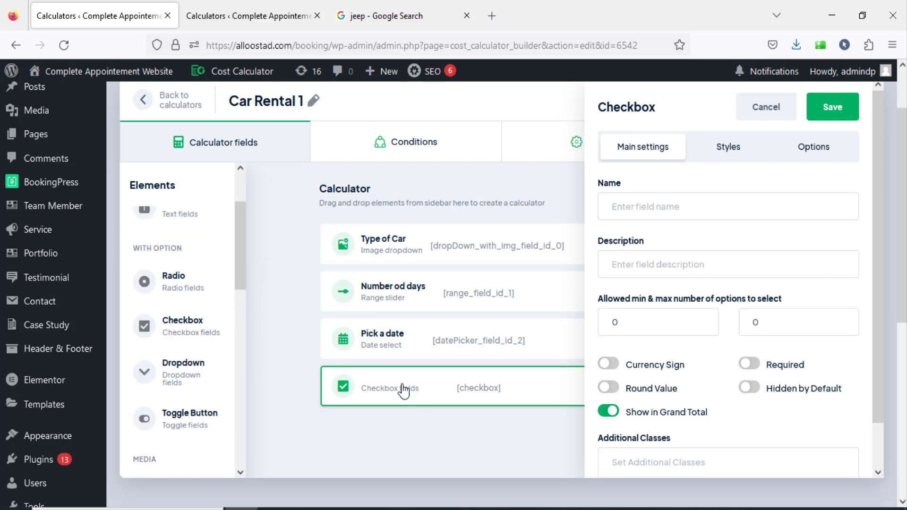
{"action": "left_click", "coordinate": [642, 214]}
{"action": "type", "text": "Extra Services"}
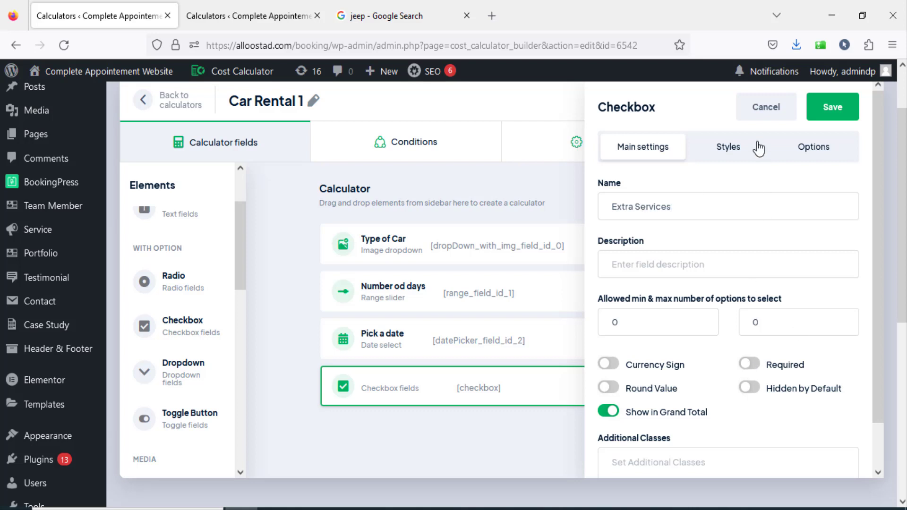
Try the Box with checkbox style for the Extra Services element and set its style to Default.
{"action": "left_click", "coordinate": [737, 150]}
{"action": "left_click", "coordinate": [681, 208]}
{"action": "left_click", "coordinate": [668, 254]}
{"action": "left_click", "coordinate": [688, 205]}
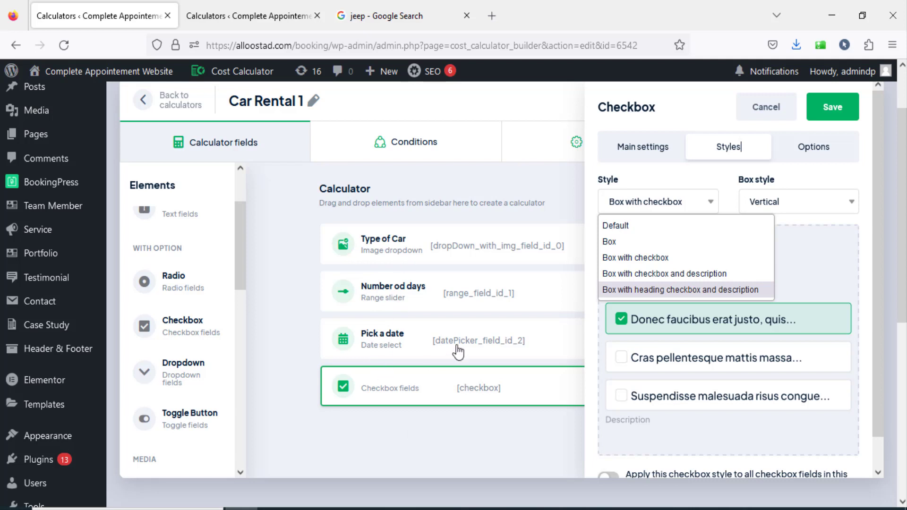
{"action": "left_click", "coordinate": [643, 226]}
{"action": "left_click", "coordinate": [786, 200]}
{"action": "left_click", "coordinate": [785, 200]}
Give the Extra Services checkbox two options: "Child's seat" with value 25 and "Car Pick up" with value 55.
{"action": "left_click", "coordinate": [840, 154]}
{"action": "left_click", "coordinate": [655, 223]}
{"action": "type", "text": "Child's seat"}
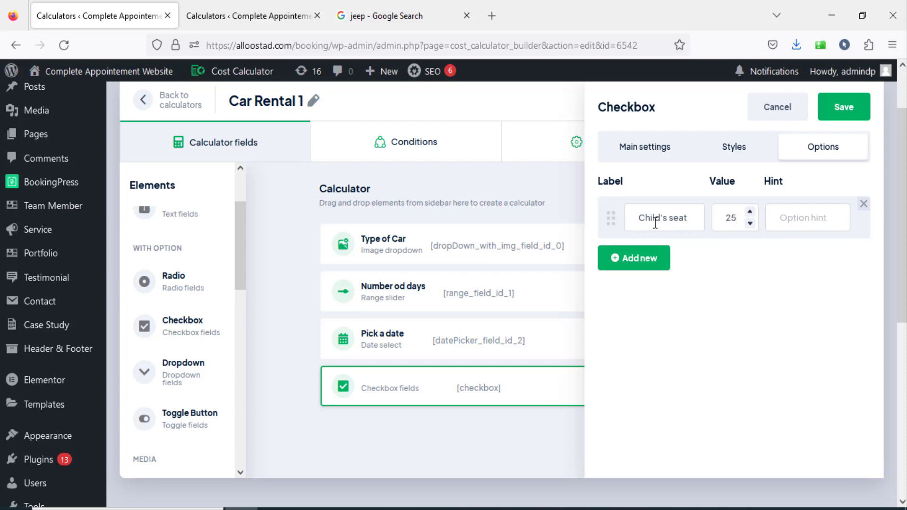
{"action": "left_click", "coordinate": [648, 257]}
{"action": "left_click", "coordinate": [673, 277]}
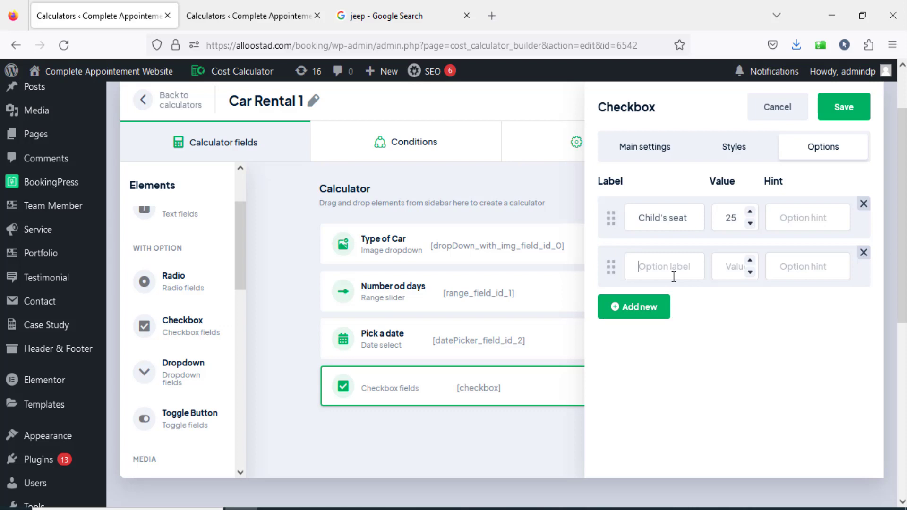
{"action": "type", "text": "Car Pick up"}
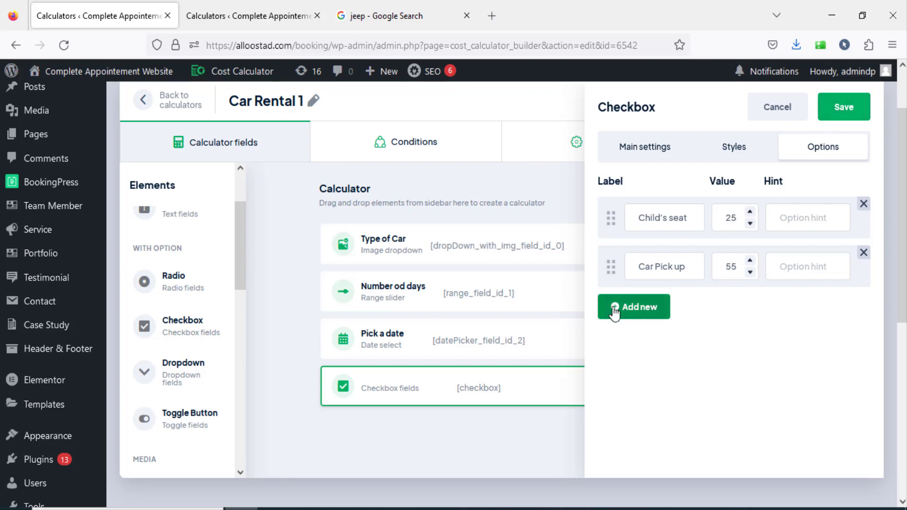
{"action": "left_click", "coordinate": [645, 313]}
{"action": "left_click", "coordinate": [638, 356]}
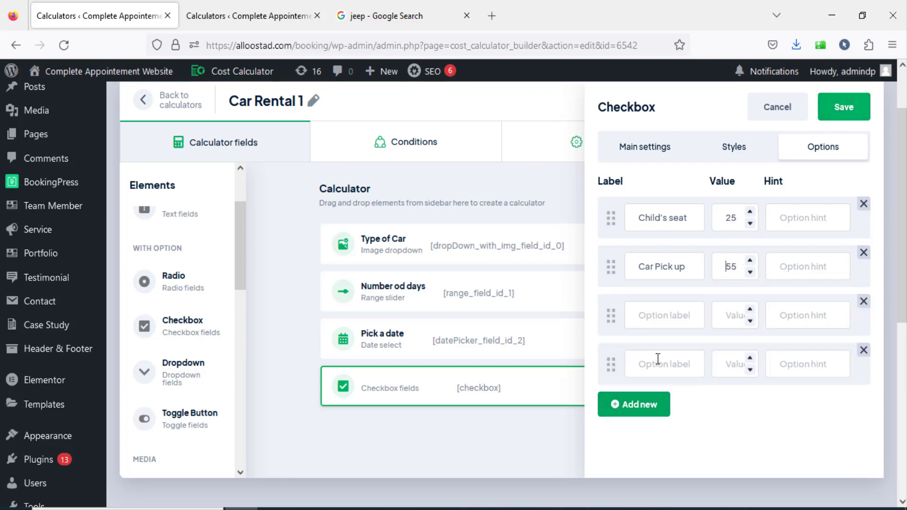
{"action": "left_click", "coordinate": [863, 302]}
{"action": "left_click", "coordinate": [863, 302]}
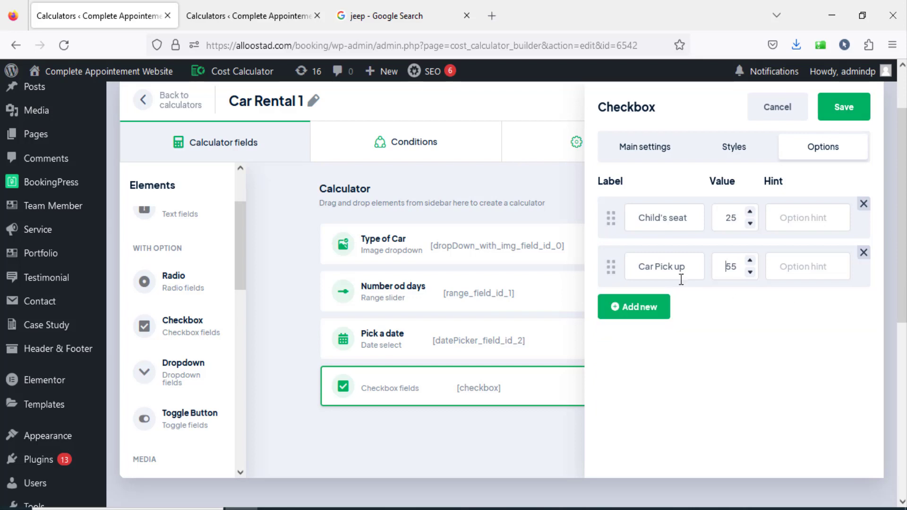
Save the Extra Services element and test switching both of its options on and off in the preview.
{"action": "mouse_move", "coordinate": [611, 266]}
{"action": "left_mouse_down"}
{"action": "mouse_move", "coordinate": [607, 211]}
{"action": "mouse_move", "coordinate": [613, 279]}
{"action": "left_mouse_up"}
{"action": "left_click", "coordinate": [839, 108]}
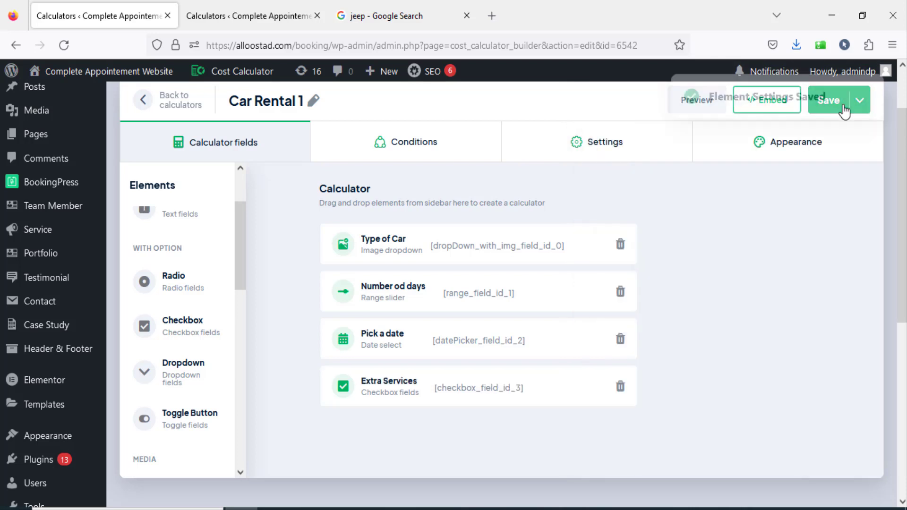
{"action": "left_click", "coordinate": [696, 99]}
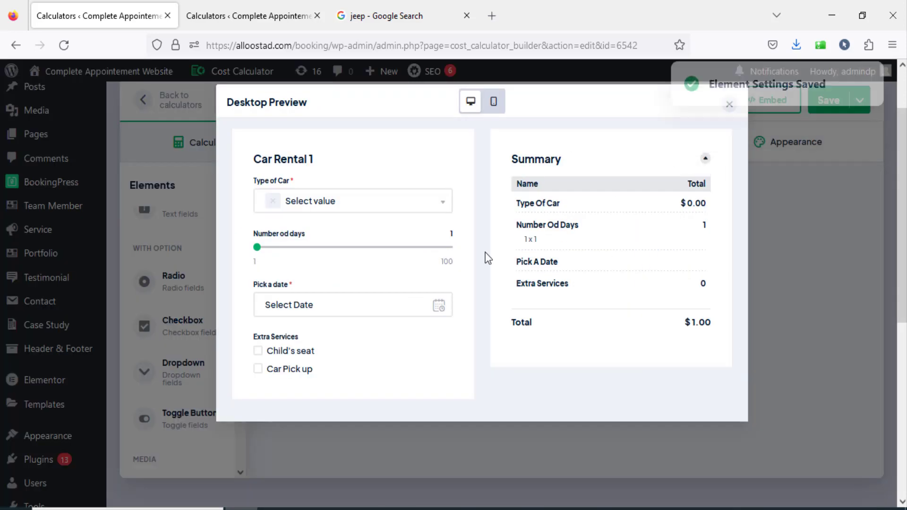
{"action": "left_click", "coordinate": [256, 351]}
{"action": "left_click", "coordinate": [258, 369]}
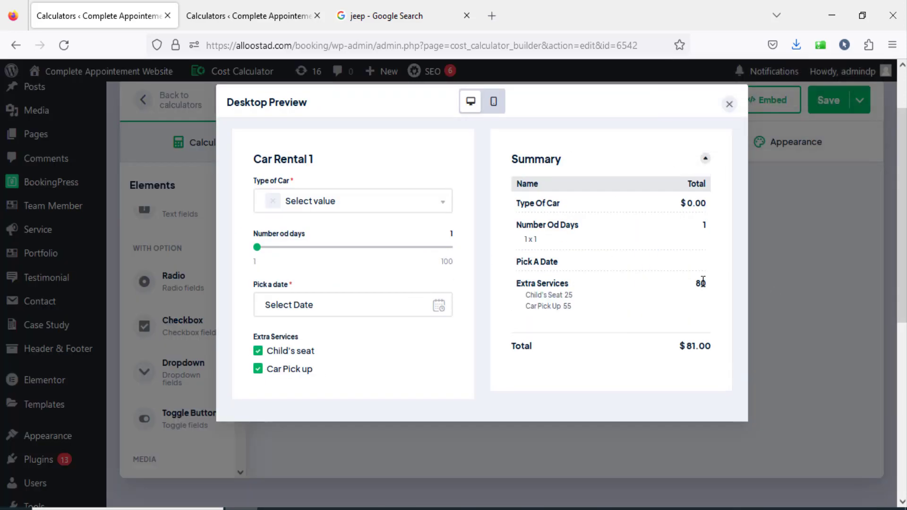
{"action": "left_click", "coordinate": [258, 352]}
{"action": "left_click", "coordinate": [257, 370]}
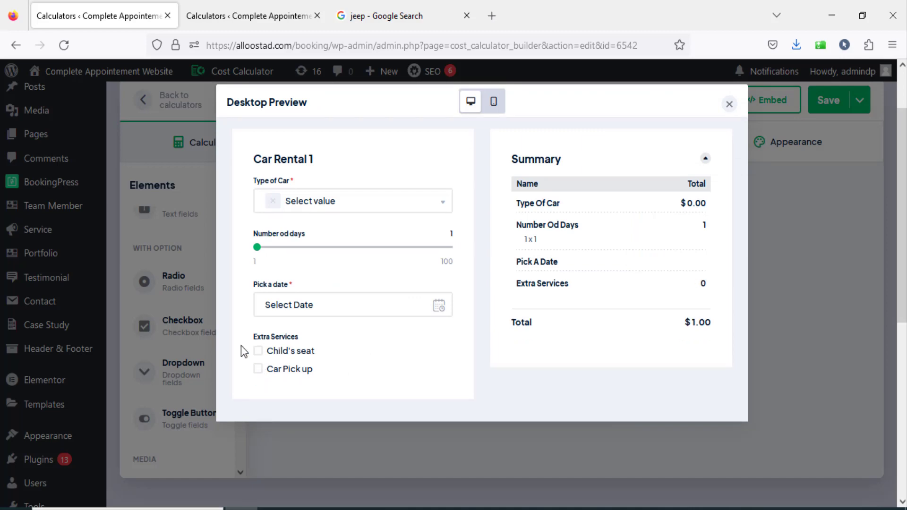
{"action": "left_click", "coordinate": [730, 105]}
Check the reference calculator's fuel field, then add a Toggle Button element below Extra Services in Car Rental 1 and name it "Fuel cost".
{"action": "scroll", "coordinate": [271, 388], "scroll_direction": "down", "scroll_amount": 3}
{"action": "scroll", "coordinate": [271, 388], "scroll_direction": "up", "scroll_amount": 3}
{"action": "key", "text": "ctrl+Tab"}
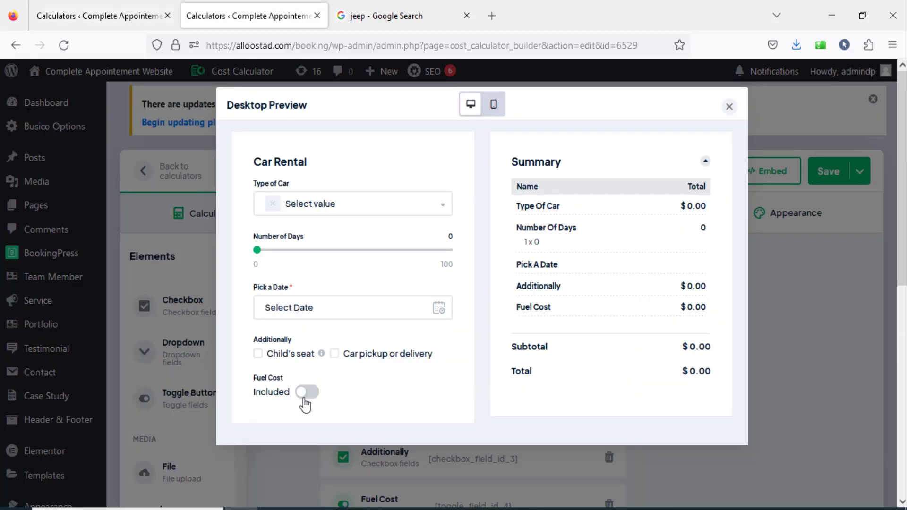
{"action": "left_click", "coordinate": [142, 15]}
{"action": "left_click_drag", "start_coordinate": [241, 258], "coordinate": [242, 298]}
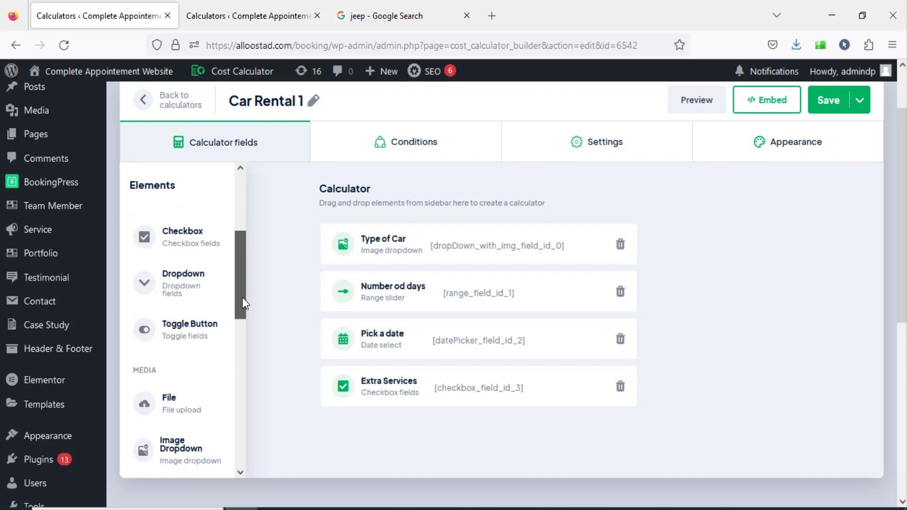
{"action": "left_click_drag", "start_coordinate": [187, 343], "coordinate": [381, 420]}
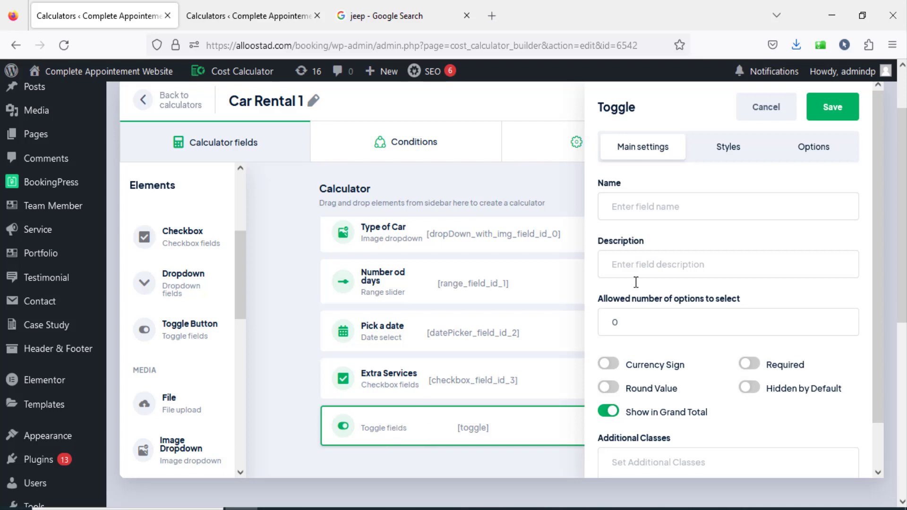
{"action": "type", "text": "Fuel cost"}
Give the Fuel cost toggle an option labelled "included" with value 100 and save the element.
{"action": "left_click", "coordinate": [806, 153]}
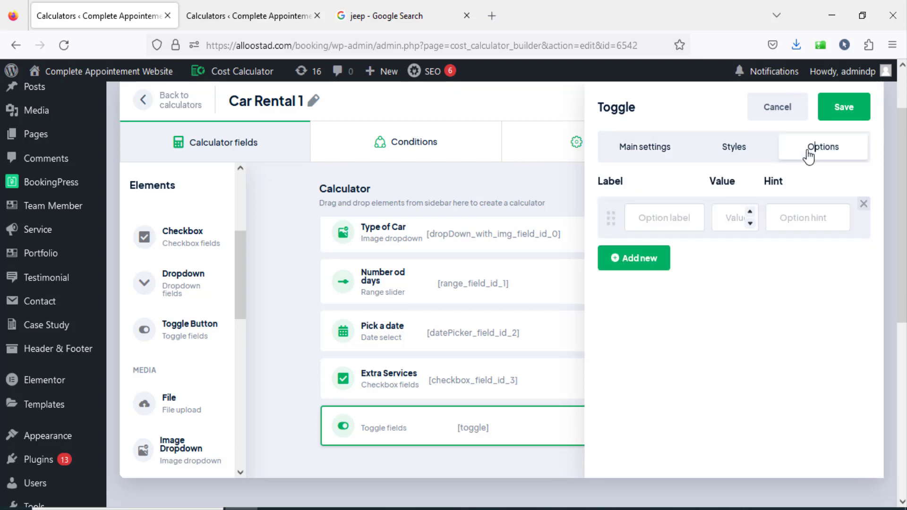
{"action": "left_click", "coordinate": [660, 216]}
{"action": "type", "text": "included"}
{"action": "key", "text": "Tab"}
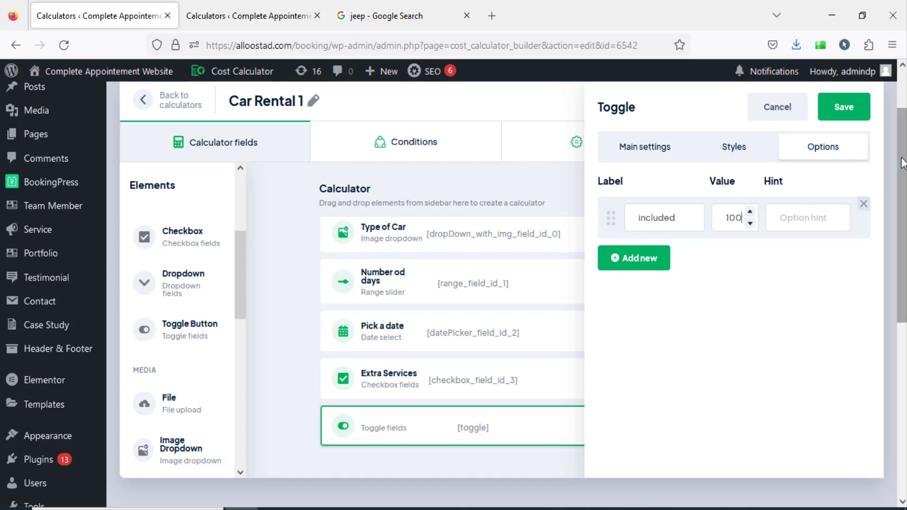
{"action": "left_click", "coordinate": [844, 107]}
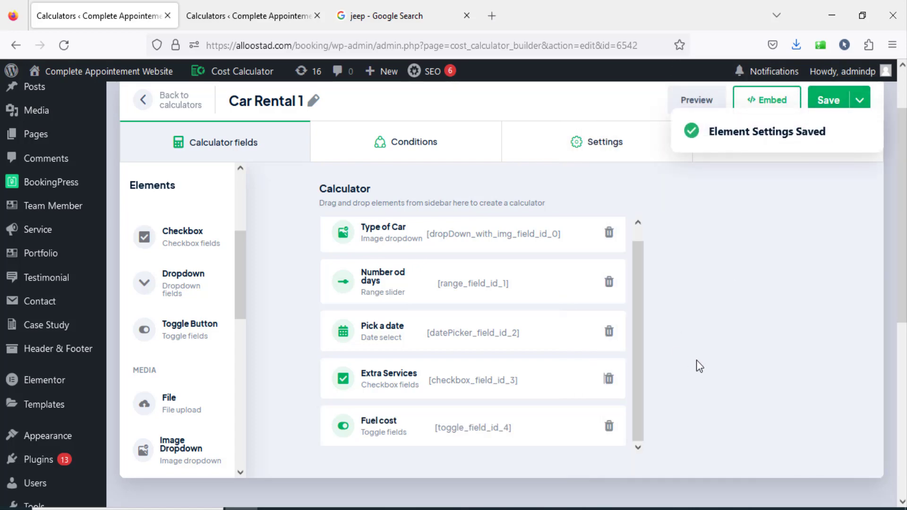
Save the calculator and test switching the Fuel cost toggle on and off in the preview.
{"action": "scroll", "coordinate": [696, 360], "scroll_direction": "up", "scroll_amount": 2}
{"action": "left_click", "coordinate": [831, 170]}
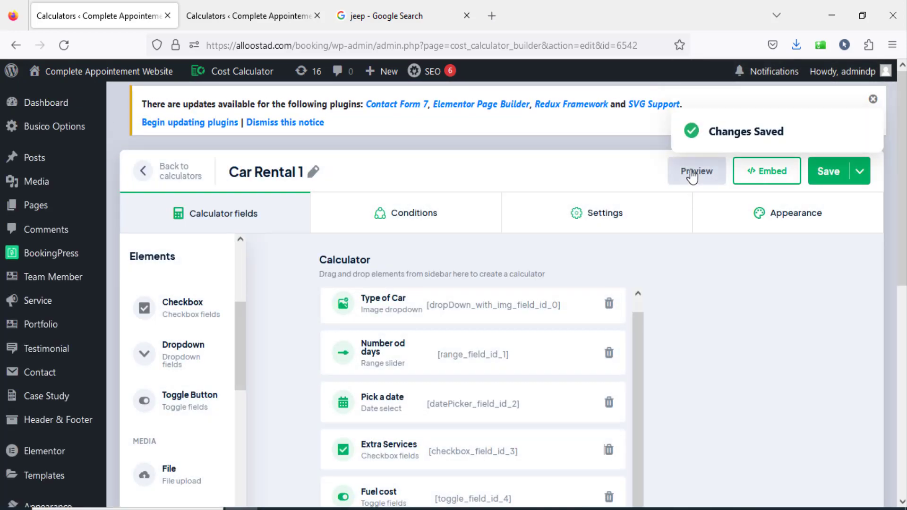
{"action": "left_click", "coordinate": [692, 180]}
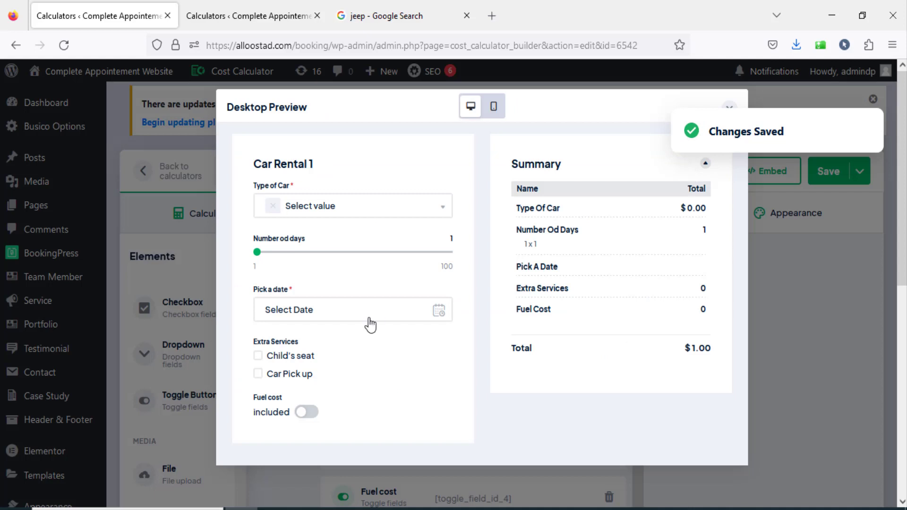
{"action": "left_click", "coordinate": [308, 412]}
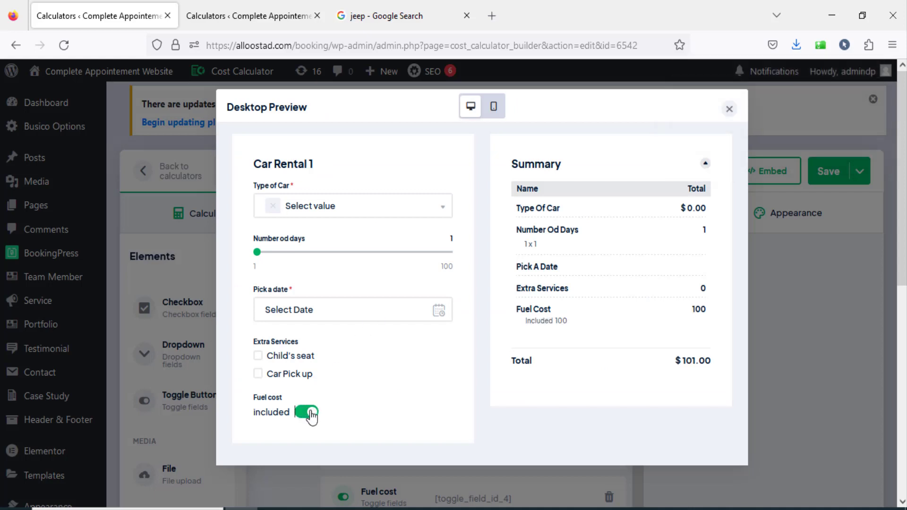
{"action": "left_click", "coordinate": [308, 413]}
Fill in the preview with Dacia, 60 days, July 29, 2023 and only Child's seat, and check the total.
{"action": "left_click", "coordinate": [258, 373]}
{"action": "left_click", "coordinate": [258, 356]}
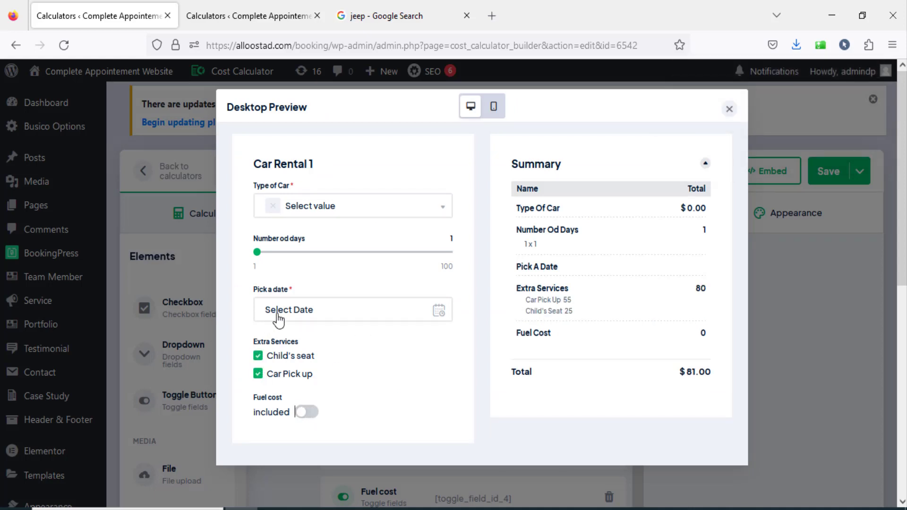
{"action": "left_click", "coordinate": [278, 314]}
{"action": "left_click", "coordinate": [405, 254]}
{"action": "left_click", "coordinate": [296, 316]}
{"action": "left_click", "coordinate": [307, 207]}
{"action": "left_click", "coordinate": [293, 265]}
{"action": "left_click_drag", "start_coordinate": [257, 252], "coordinate": [372, 252]}
{"action": "left_click", "coordinate": [392, 378]}
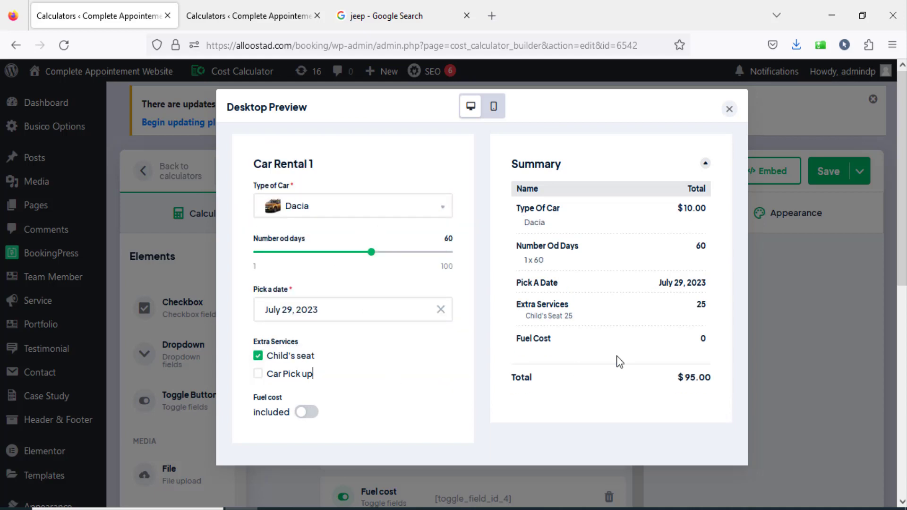
{"action": "mouse_move", "coordinate": [512, 379]}
{"action": "left_mouse_down"}
{"action": "mouse_move", "coordinate": [709, 392]}
{"action": "mouse_move", "coordinate": [511, 365]}
{"action": "left_mouse_up"}
{"action": "left_click", "coordinate": [711, 390]}
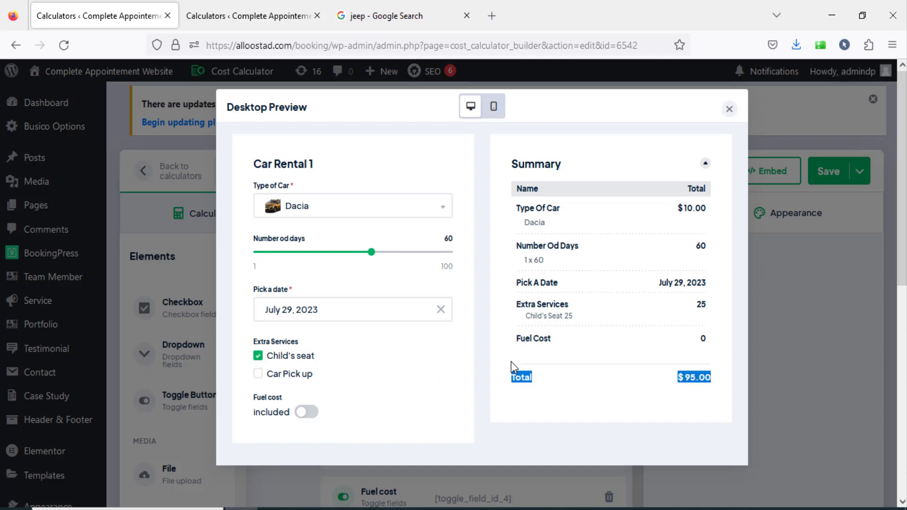
{"action": "left_click", "coordinate": [523, 402]}
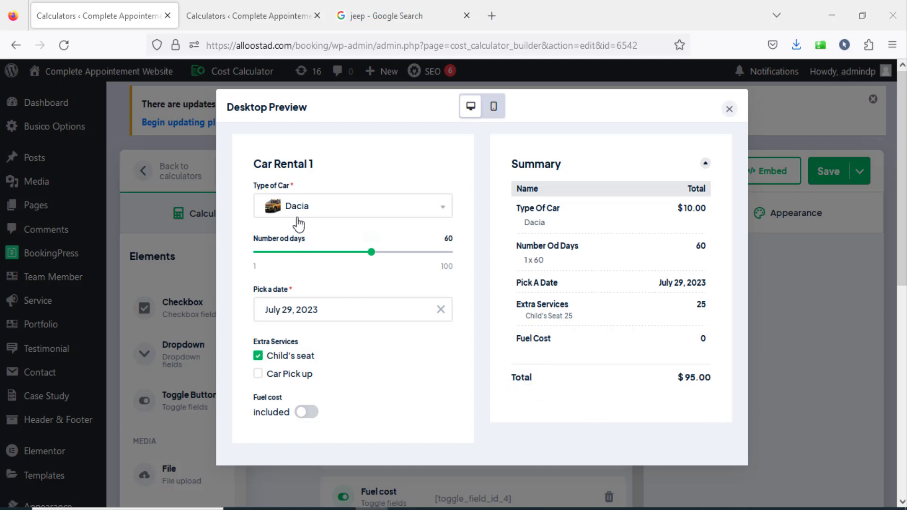
Set the preview to Jeed and 27 days, check the resulting total, and close the preview.
{"action": "mouse_move", "coordinate": [371, 253]}
{"action": "left_click_drag", "start_coordinate": [371, 253], "coordinate": [301, 255]}
{"action": "left_click", "coordinate": [327, 217]}
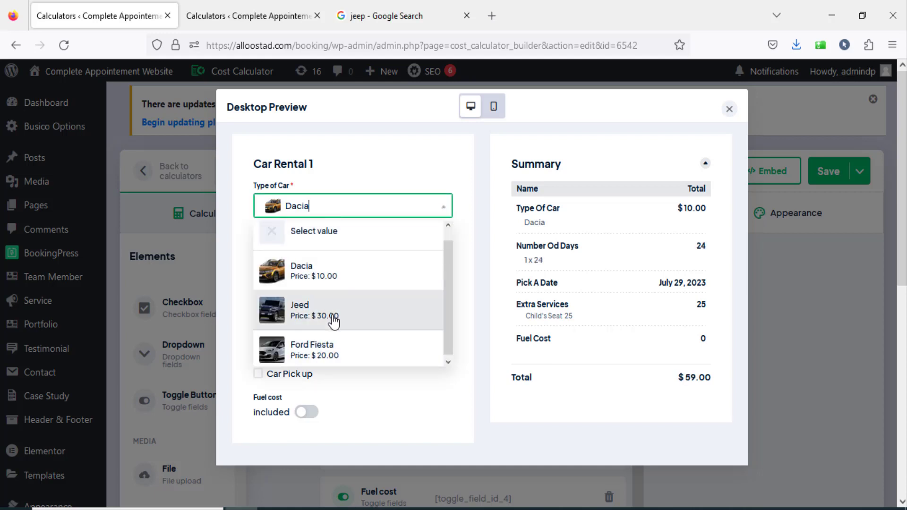
{"action": "left_click", "coordinate": [334, 321]}
{"action": "left_click_drag", "start_coordinate": [301, 252], "coordinate": [307, 257]}
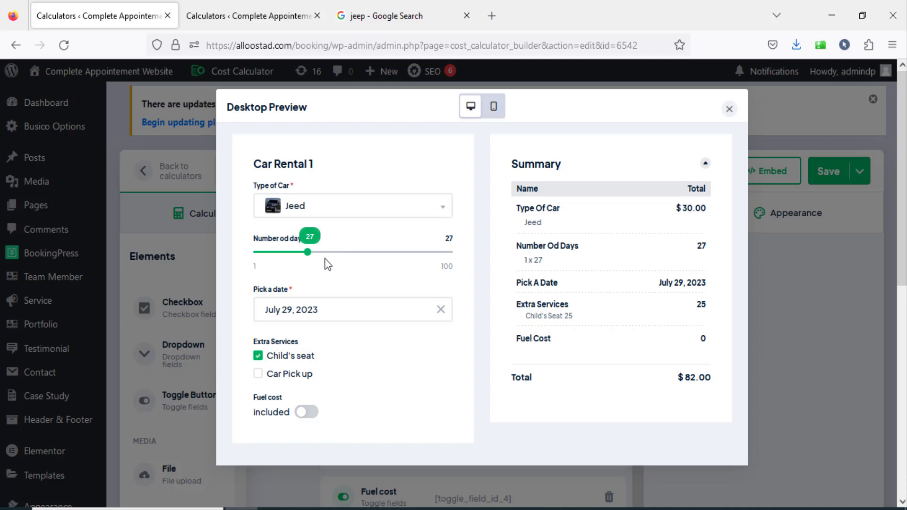
{"action": "left_click", "coordinate": [386, 211]}
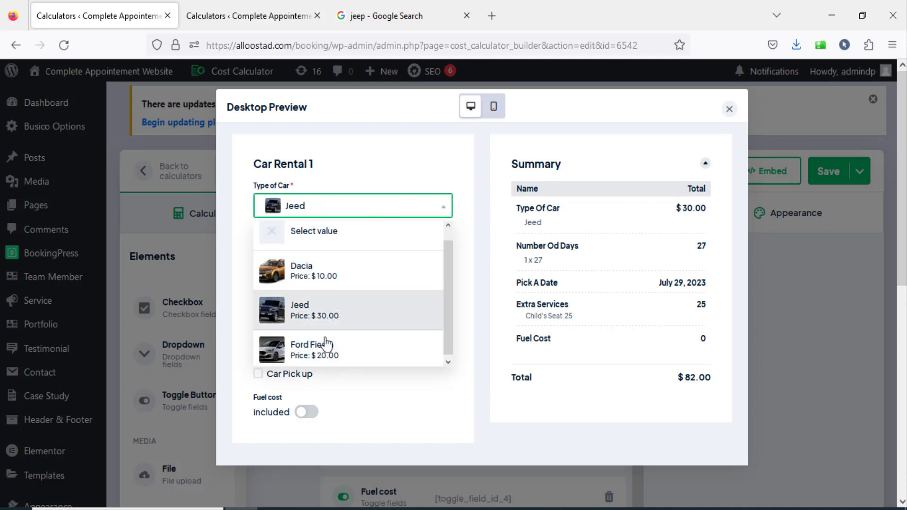
{"action": "left_click", "coordinate": [355, 324]}
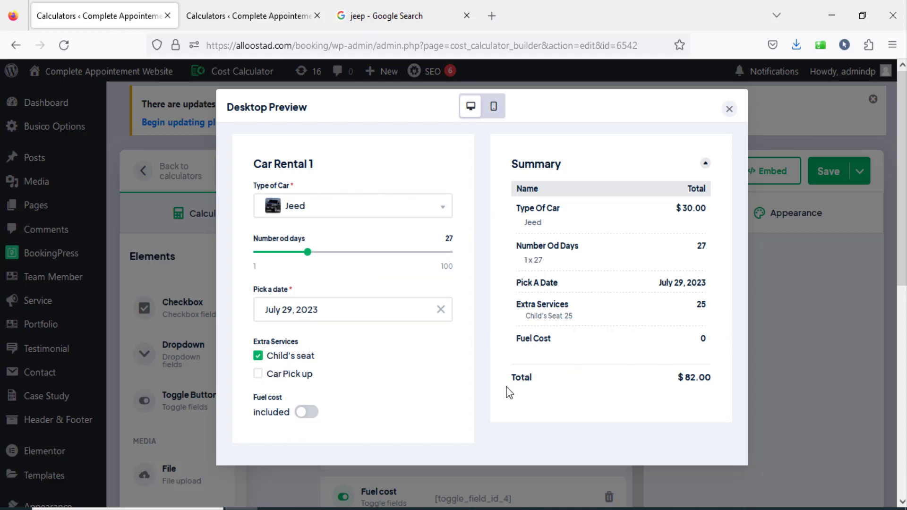
{"action": "left_click", "coordinate": [728, 110]}
Add a Formula element below Fuel cost in the Car Rental 1 calculator.
{"action": "scroll", "coordinate": [724, 335], "scroll_direction": "down", "scroll_amount": 3}
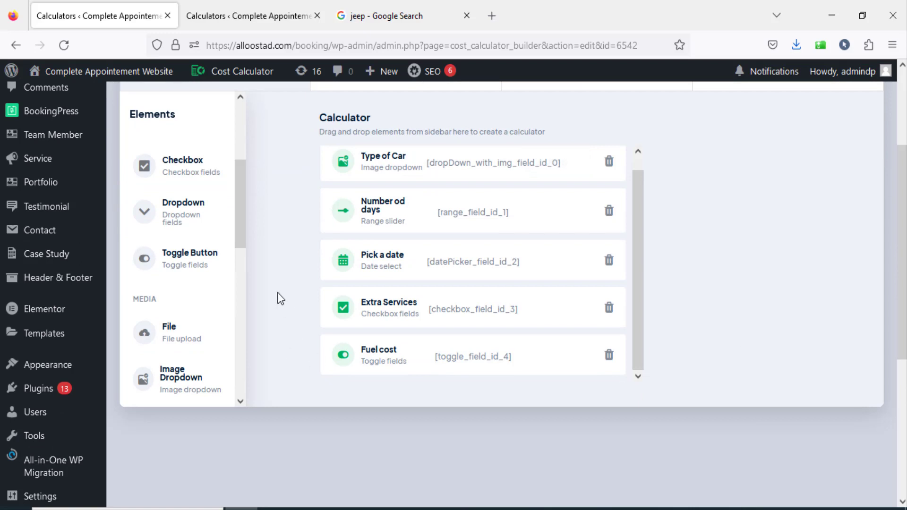
{"action": "left_click_drag", "start_coordinate": [246, 215], "coordinate": [241, 370]}
{"action": "left_click_drag", "start_coordinate": [184, 296], "coordinate": [395, 362]}
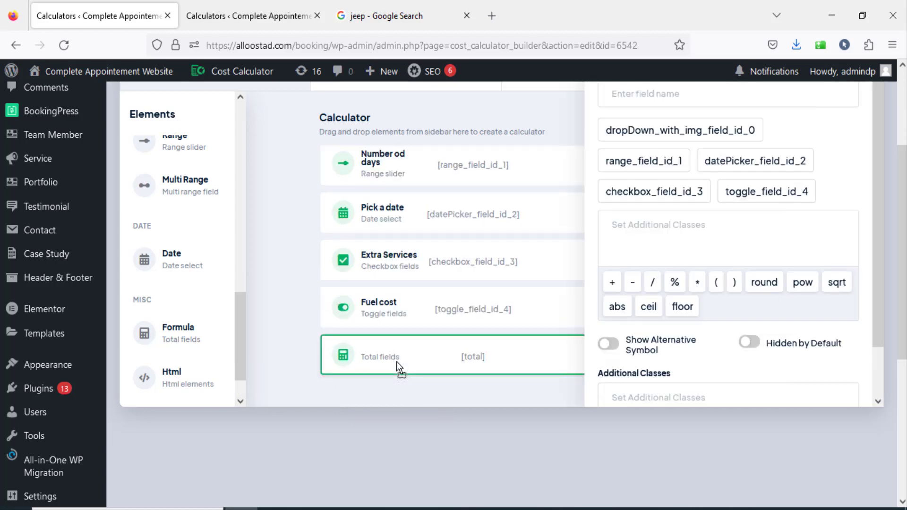
{"action": "left_click_drag", "start_coordinate": [877, 339], "coordinate": [871, 322]}
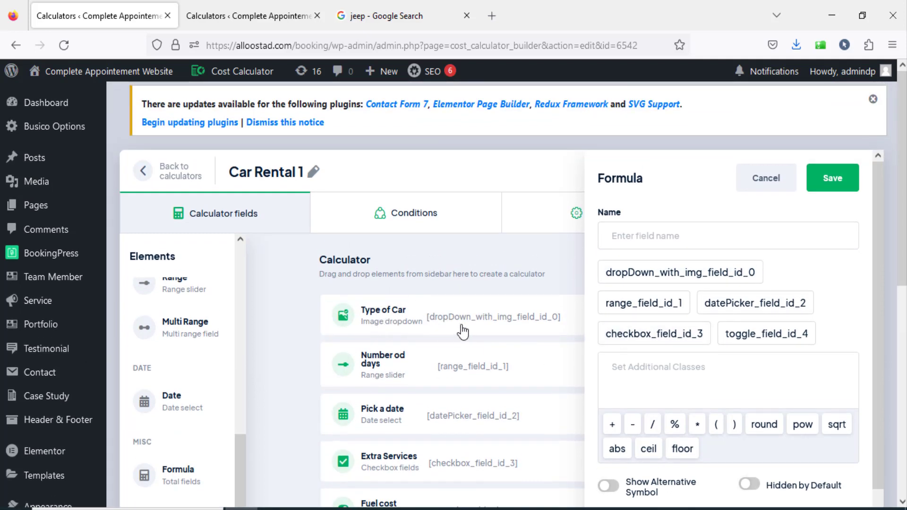
Build the formula dropDown_with_img_field_id_0 * range_field_id_1 + checkbox_field_id_3 + toggle_field_id_4 and save the element.
{"action": "left_click", "coordinate": [679, 274]}
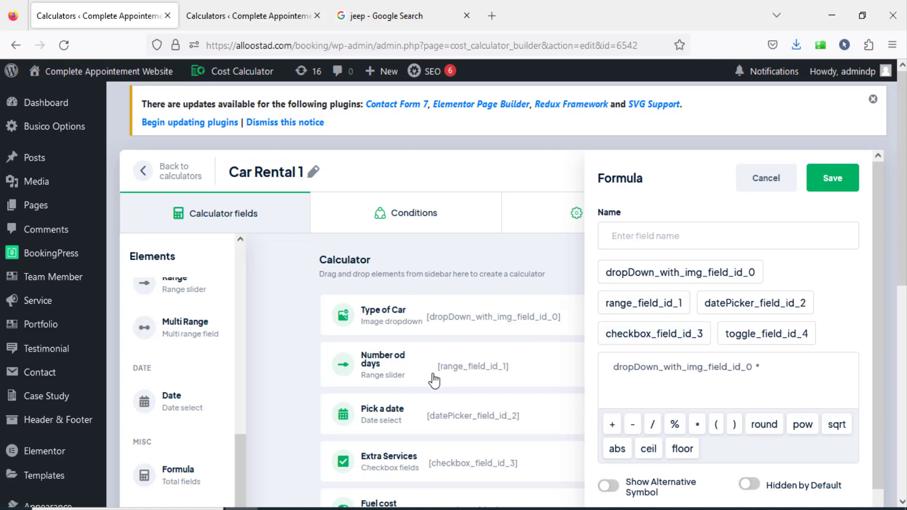
{"action": "left_click", "coordinate": [663, 304]}
{"action": "left_click", "coordinate": [612, 423]}
{"action": "left_click", "coordinate": [667, 336]}
{"action": "left_click", "coordinate": [612, 425]}
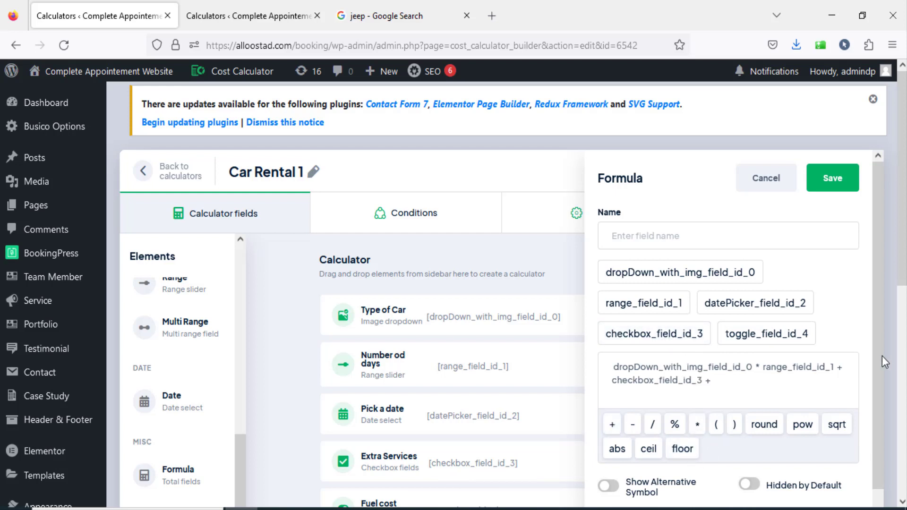
{"action": "left_click_drag", "start_coordinate": [884, 364], "coordinate": [884, 429]}
{"action": "scroll", "coordinate": [444, 432], "scroll_direction": "down", "scroll_amount": 1}
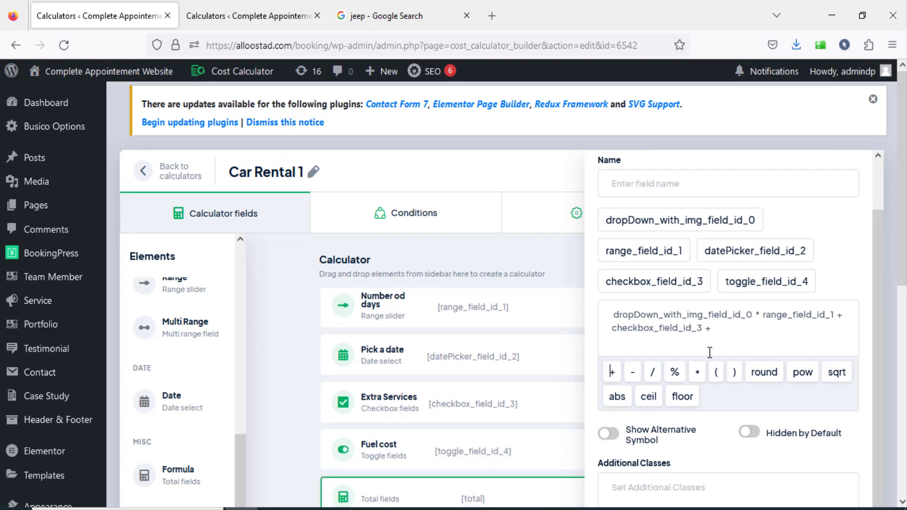
{"action": "left_click", "coordinate": [772, 282]}
{"action": "scroll", "coordinate": [809, 354], "scroll_direction": "down", "scroll_amount": 3}
{"action": "scroll", "coordinate": [812, 362], "scroll_direction": "up", "scroll_amount": 3}
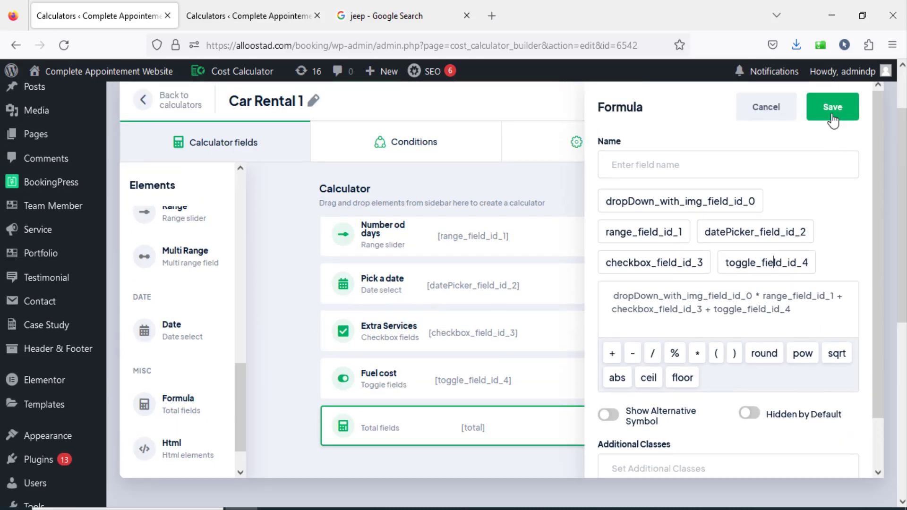
{"action": "left_click", "coordinate": [831, 108]}
Reopen the unnamed formula element, name it "Subtotal", and save its settings.
{"action": "scroll", "coordinate": [718, 338], "scroll_direction": "down", "scroll_amount": 3}
{"action": "scroll", "coordinate": [597, 347], "scroll_direction": "up", "scroll_amount": 2}
{"action": "left_click", "coordinate": [398, 358]}
{"action": "scroll", "coordinate": [652, 320], "scroll_direction": "up", "scroll_amount": 3}
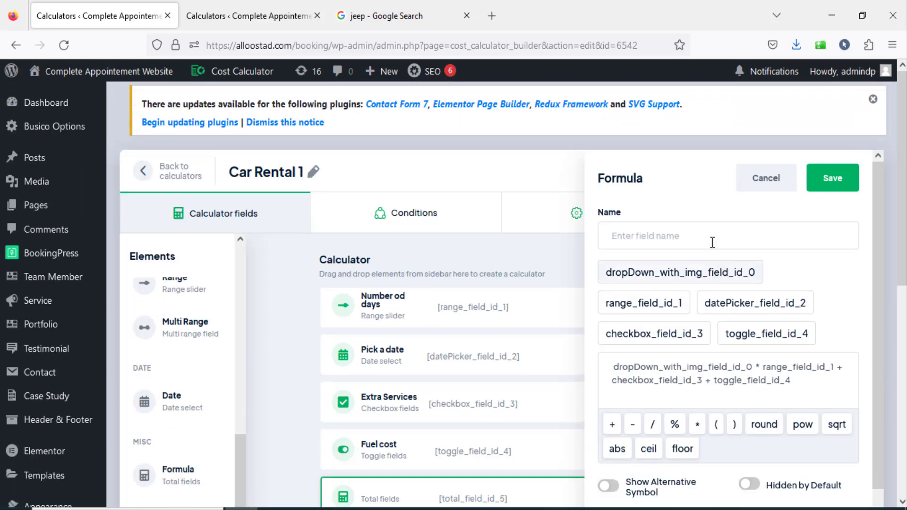
{"action": "left_click", "coordinate": [681, 232]}
{"action": "type", "text": "T"}
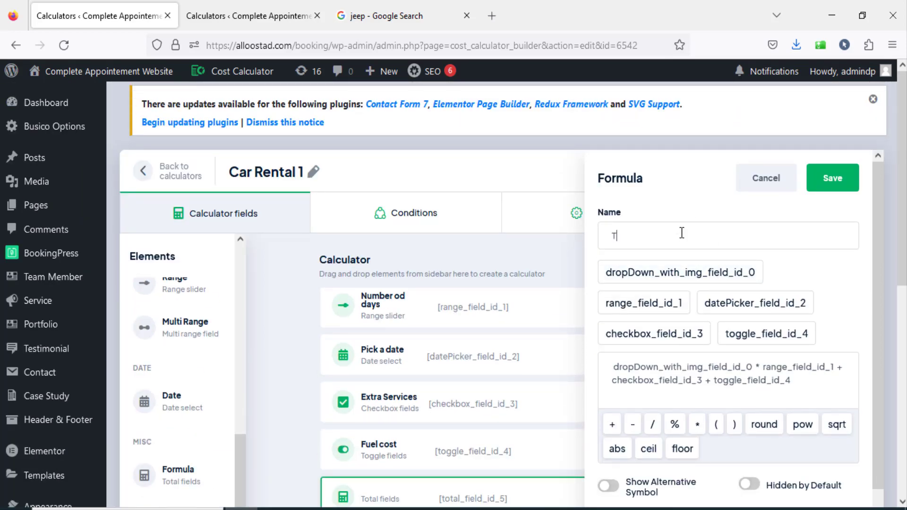
{"action": "key", "text": "BackSpace"}
{"action": "type", "text": "S"}
{"action": "key", "text": "BackSpace"}
{"action": "type", "text": "Subtotal"}
{"action": "left_click", "coordinate": [831, 179]}
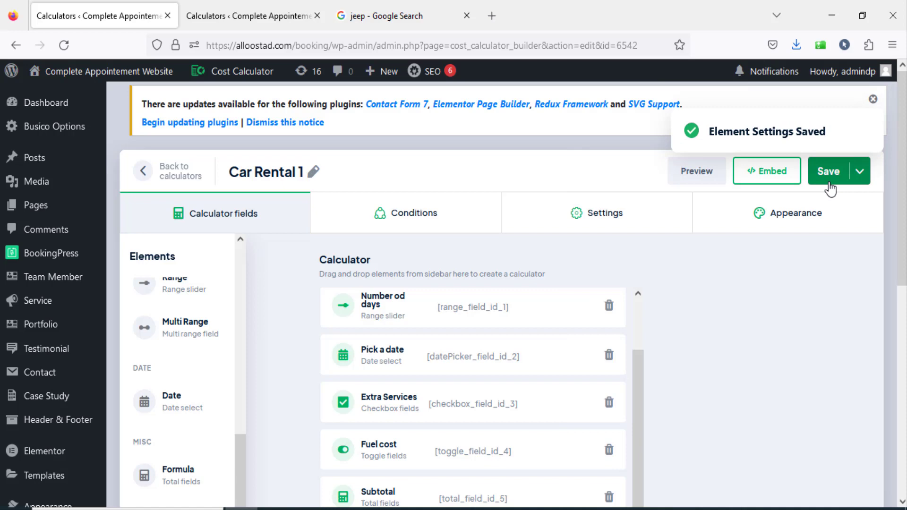
Preview the calculator with Dacia, 10 days, Child's seat and fuel cost included, and check the subtotal.
{"action": "left_click", "coordinate": [697, 173]}
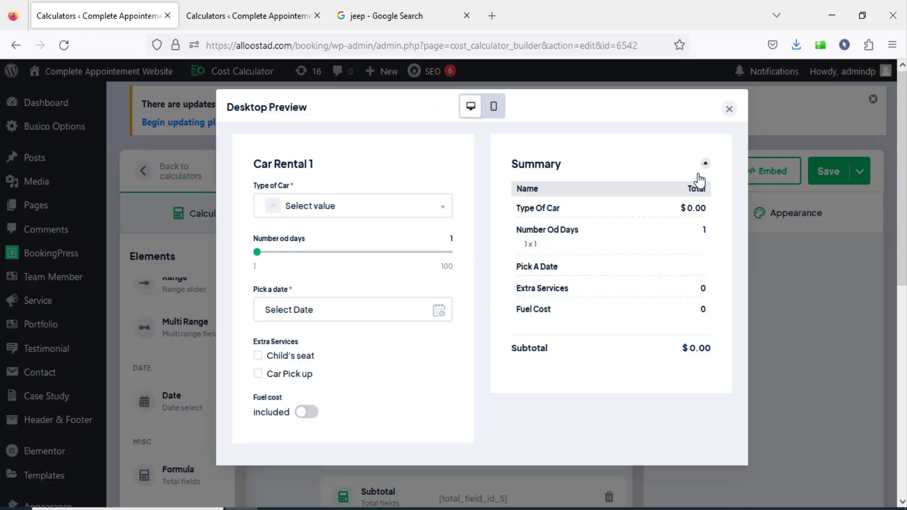
{"action": "left_click", "coordinate": [335, 209]}
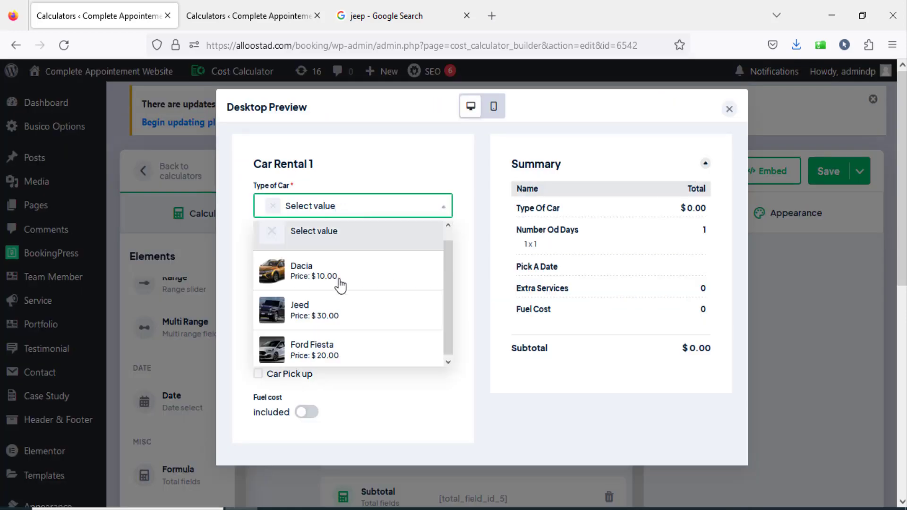
{"action": "left_click", "coordinate": [339, 280]}
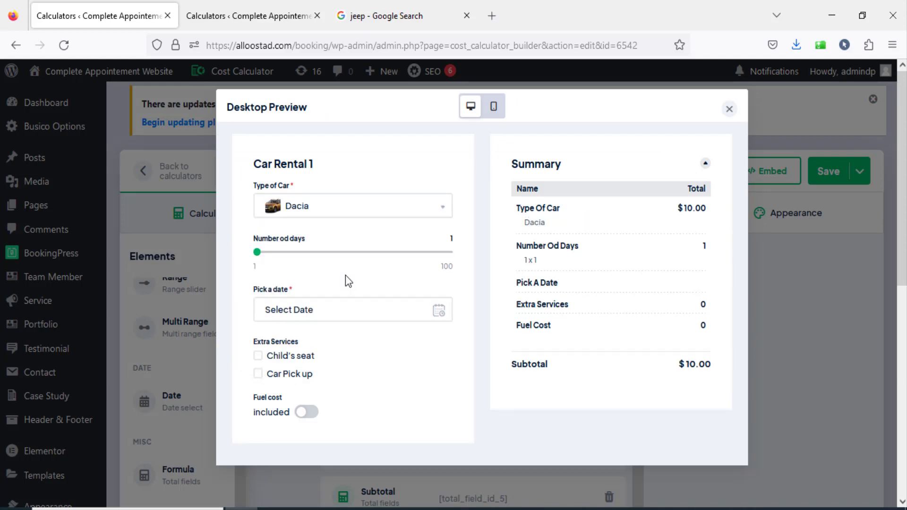
{"action": "left_click_drag", "start_coordinate": [256, 252], "coordinate": [275, 254]}
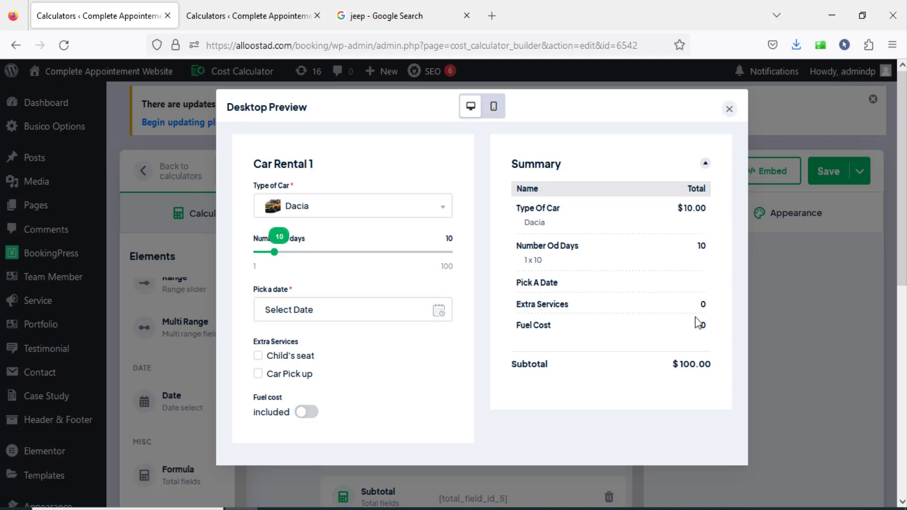
{"action": "left_click", "coordinate": [259, 357]}
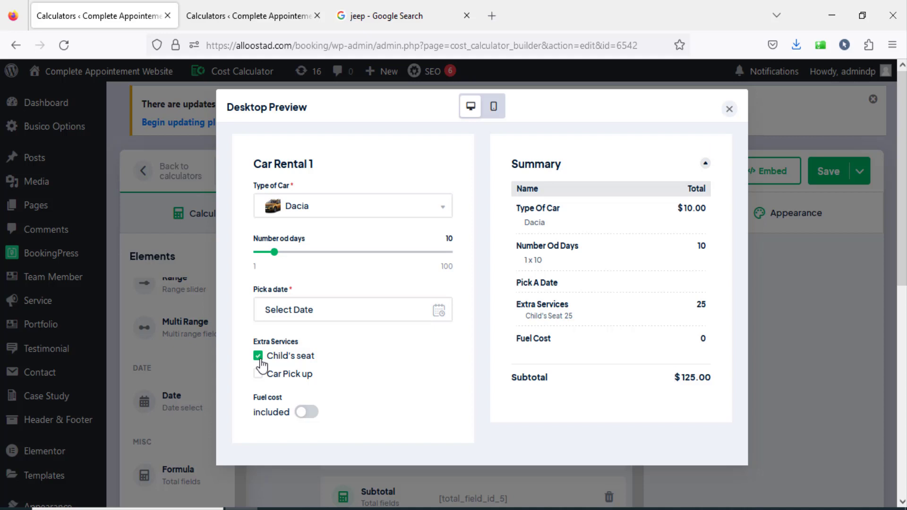
{"action": "left_click", "coordinate": [303, 412]}
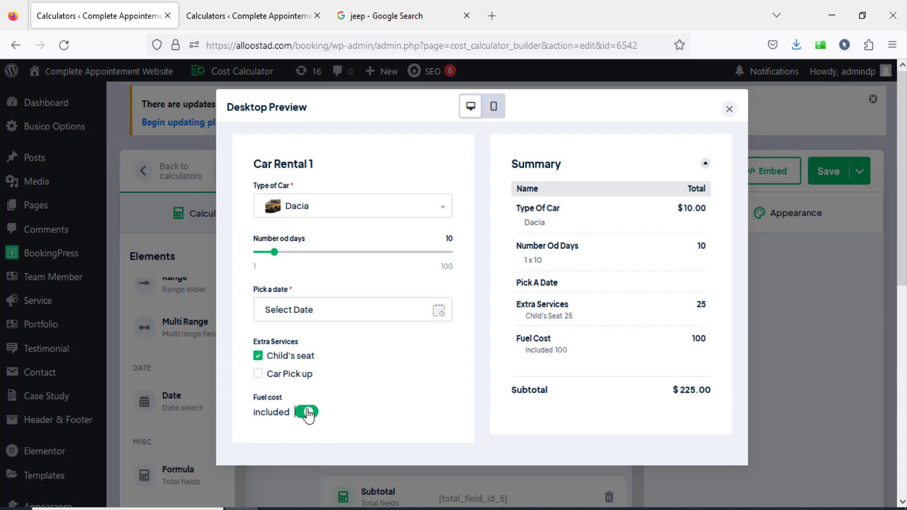
{"action": "left_click_drag", "start_coordinate": [678, 396], "coordinate": [704, 396]}
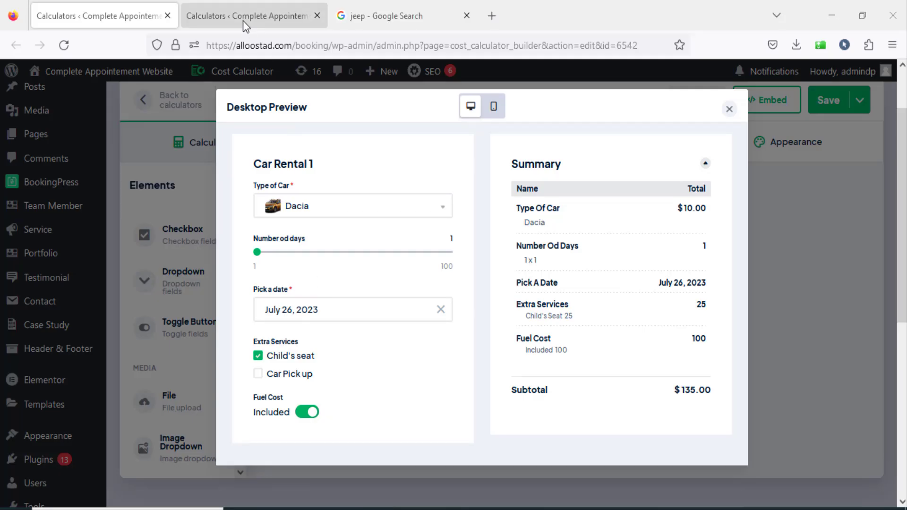
Test the reference Car Rental preview with 20 days to examine its discount behaviour, then return to Car Rental 1 and close its preview.
{"action": "left_click", "coordinate": [243, 21]}
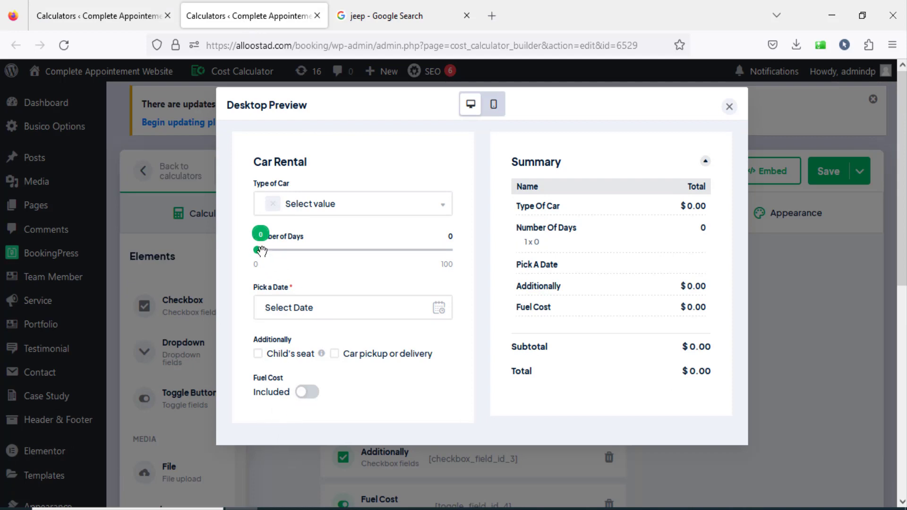
{"action": "left_click_drag", "start_coordinate": [257, 250], "coordinate": [295, 255]}
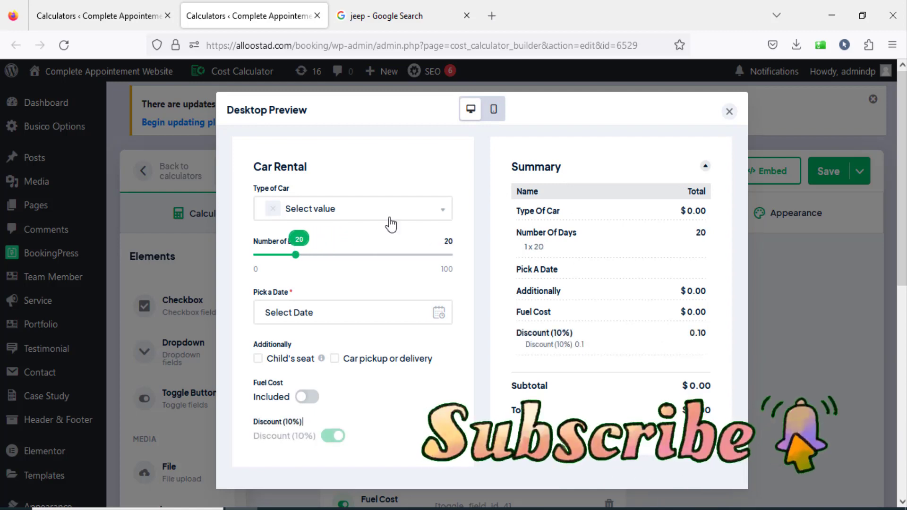
{"action": "left_click", "coordinate": [141, 16]}
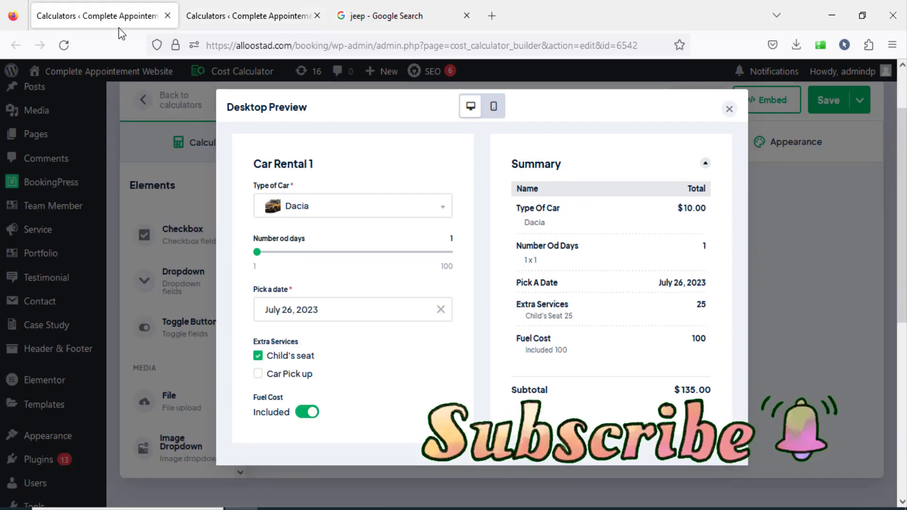
{"action": "left_click", "coordinate": [731, 111]}
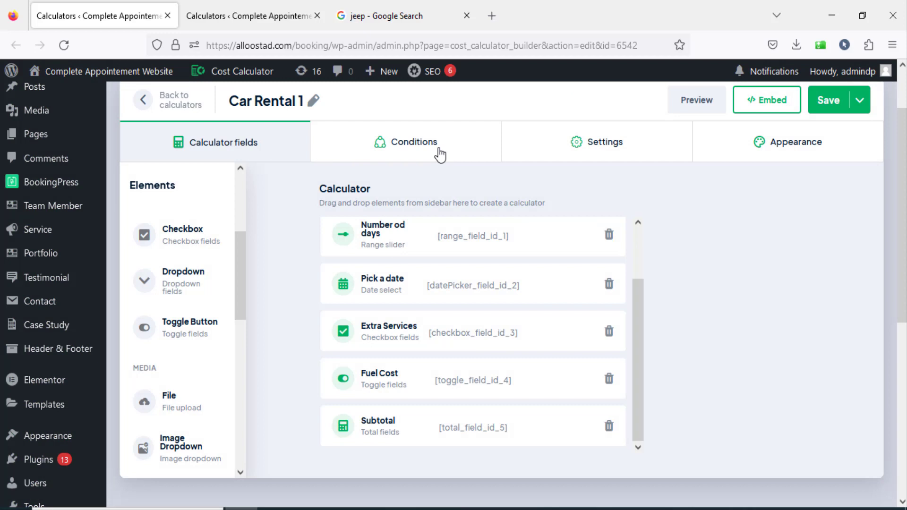
Review which Car Rental 1 elements are available for building conditions, then return to the calculator fields.
{"action": "left_click", "coordinate": [435, 145]}
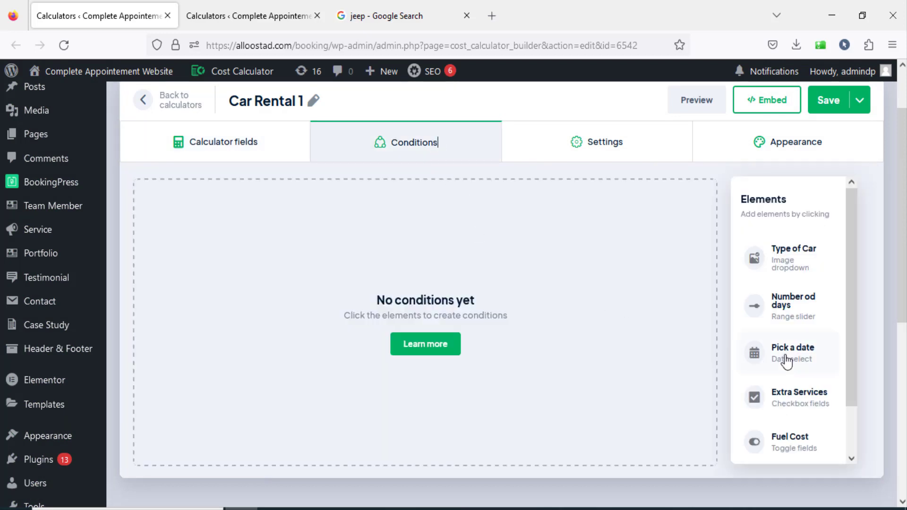
{"action": "mouse_move", "coordinate": [848, 305]}
{"action": "left_mouse_down"}
{"action": "mouse_move", "coordinate": [849, 338]}
{"action": "mouse_move", "coordinate": [851, 302]}
{"action": "left_mouse_up"}
{"action": "left_click", "coordinate": [241, 154]}
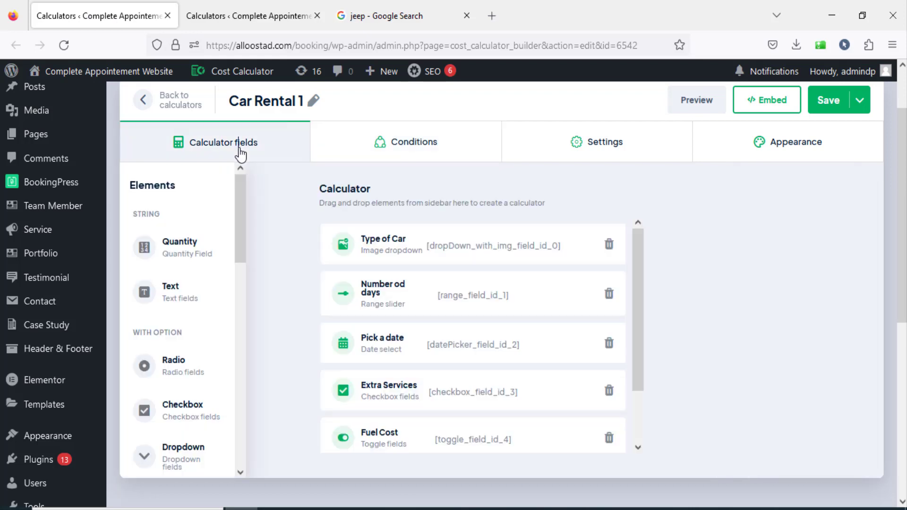
Add a Toggle Button element below Subtotal and name it "Discount (10%)".
{"action": "left_click_drag", "start_coordinate": [635, 307], "coordinate": [635, 421]}
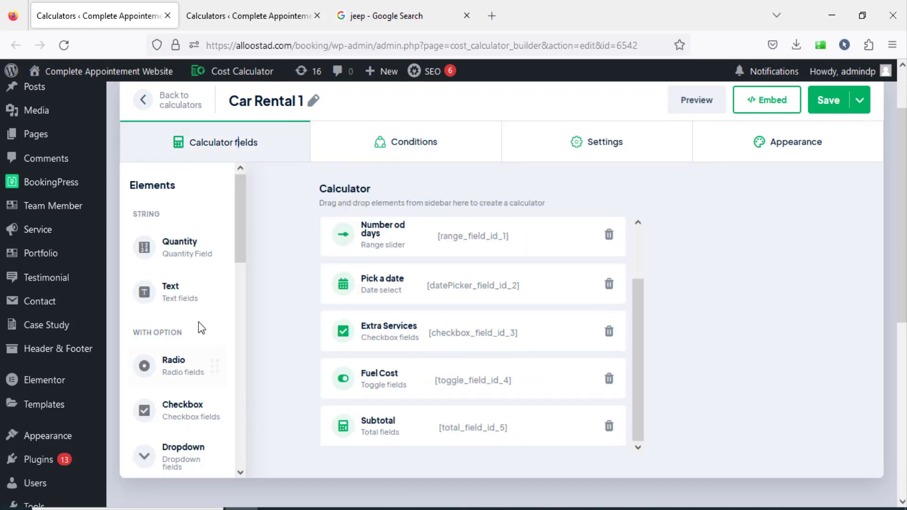
{"action": "left_click_drag", "start_coordinate": [243, 252], "coordinate": [242, 305]}
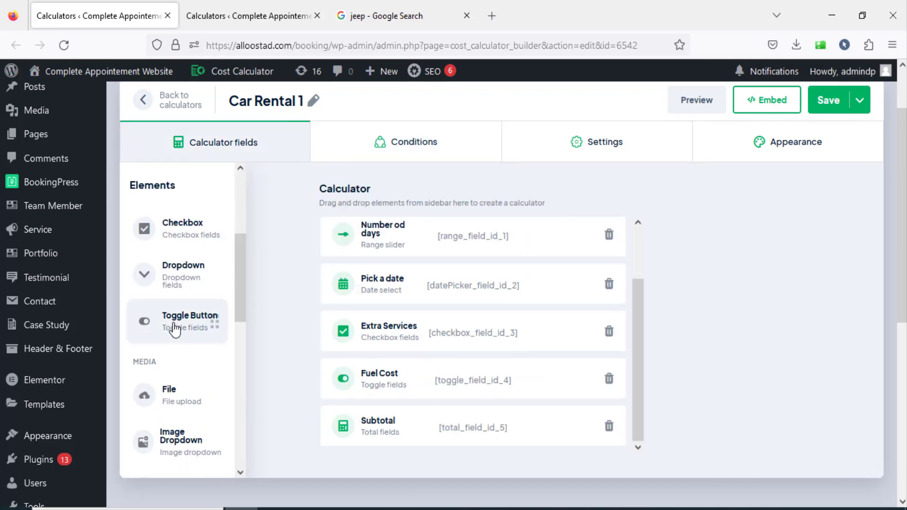
{"action": "left_click_drag", "start_coordinate": [177, 328], "coordinate": [373, 401]}
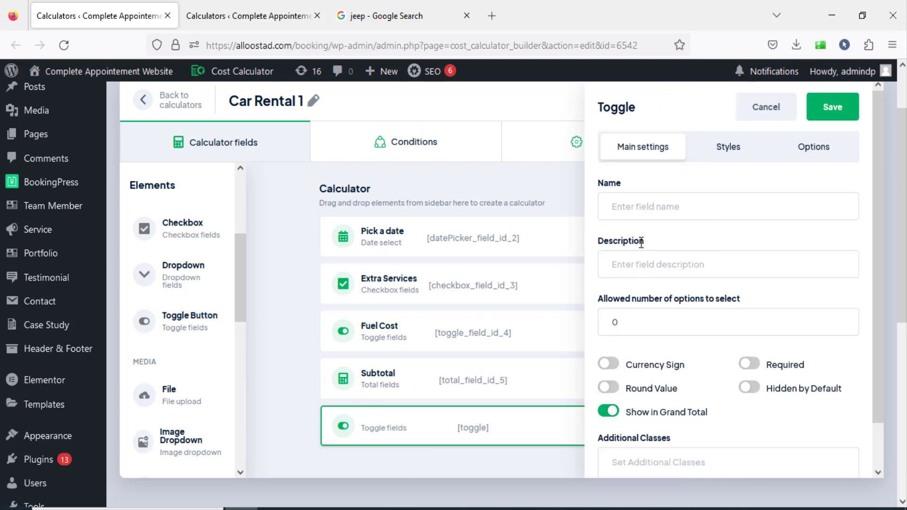
{"action": "type", "text": "Discount  (10%"}
Give the discount toggle an option labelled "Discount(10%)", enter its value, and save the element.
{"action": "left_click_drag", "start_coordinate": [612, 206], "coordinate": [648, 209]}
{"action": "key", "text": "ctrl+c"}
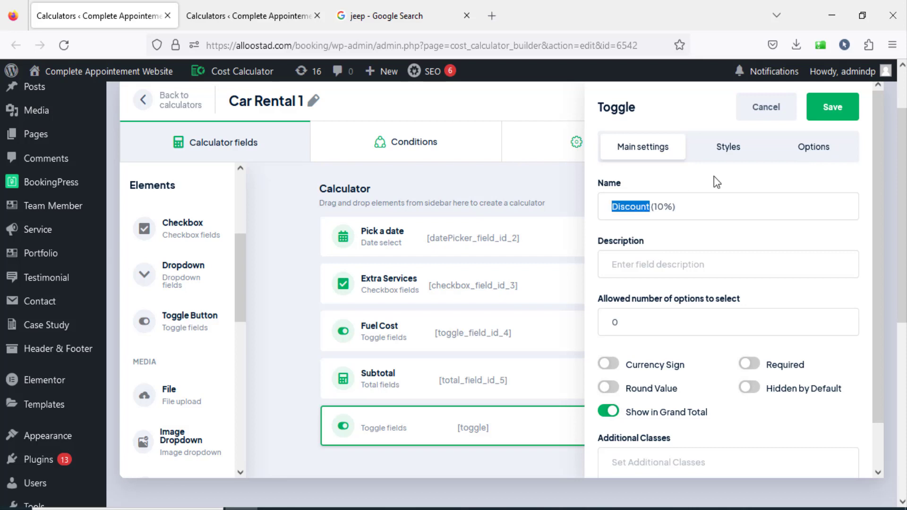
{"action": "left_click", "coordinate": [822, 154]}
{"action": "left_click", "coordinate": [650, 223]}
{"action": "key", "text": "ctrl+v"}
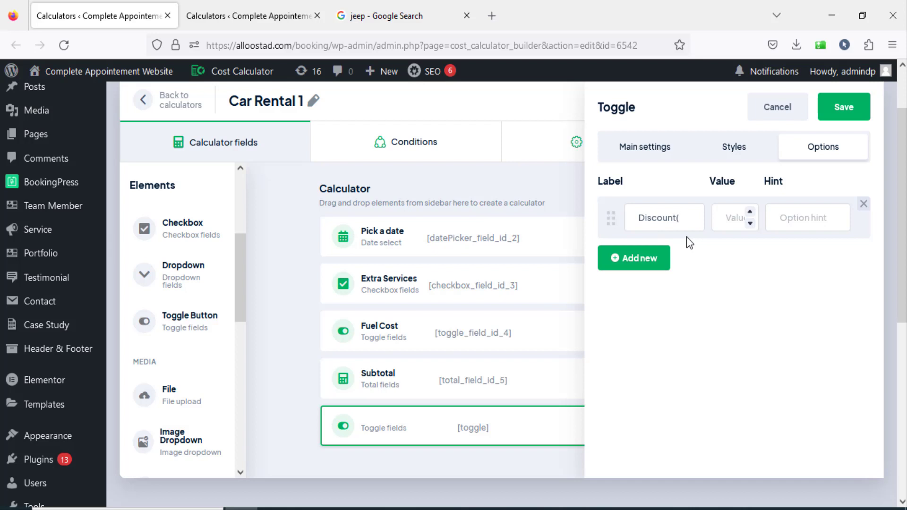
{"action": "type", "text": "(10%)"}
{"action": "left_click", "coordinate": [713, 227]}
{"action": "type", "text": "0.1"}
{"action": "left_click", "coordinate": [840, 106]}
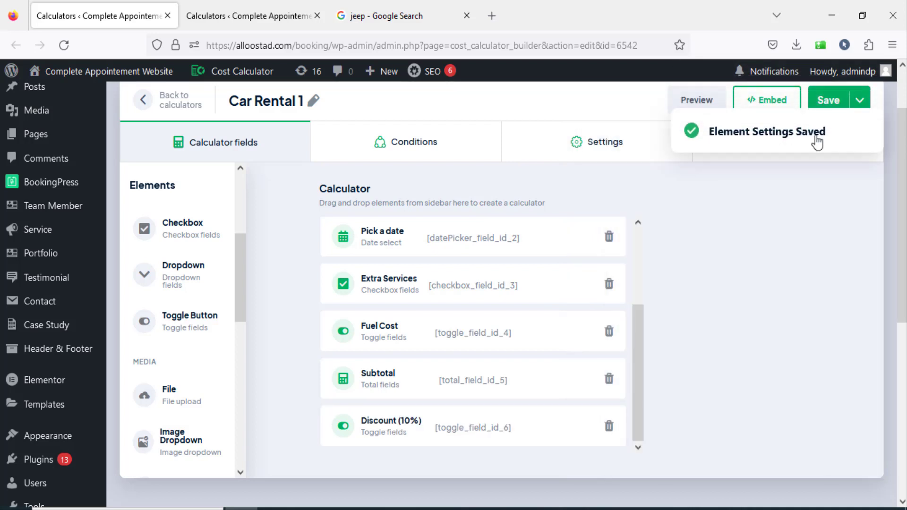
{"action": "scroll", "coordinate": [532, 421], "scroll_direction": "down", "scroll_amount": 2}
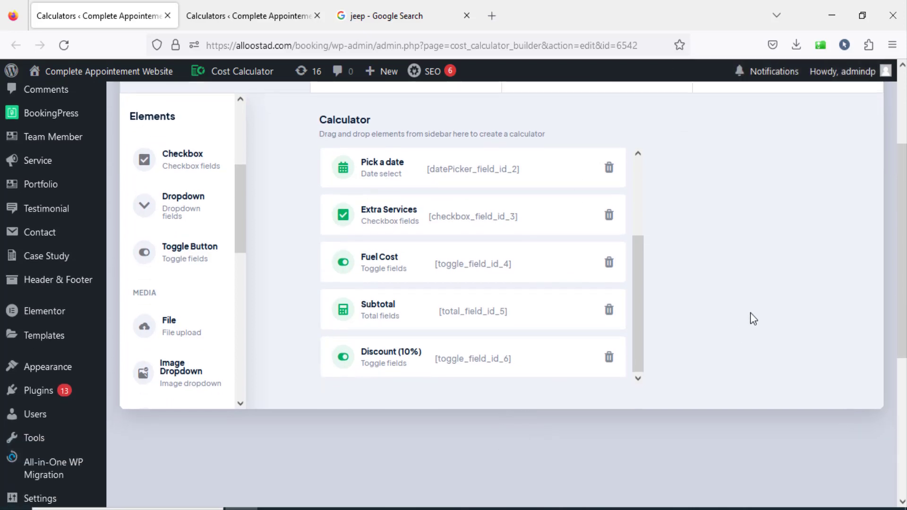
{"action": "scroll", "coordinate": [753, 292], "scroll_direction": "up", "scroll_amount": 2}
{"action": "mouse_move", "coordinate": [486, 434]}
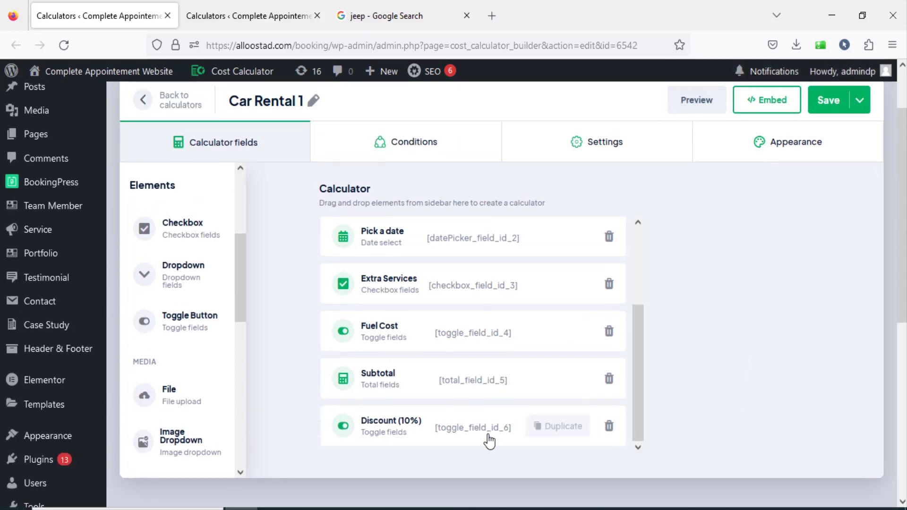
Duplicate the Discount (10%) toggle element and name the copy "Discount (15%)".
{"action": "left_click", "coordinate": [550, 427]}
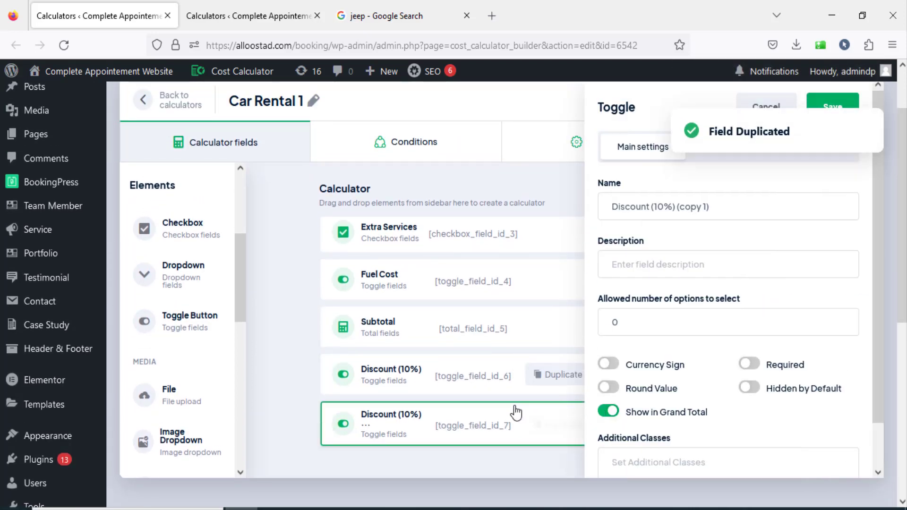
{"action": "left_click_drag", "start_coordinate": [715, 208], "coordinate": [678, 209]}
{"action": "key", "text": "BackSpace"}
{"action": "left_click", "coordinate": [662, 203]}
{"action": "key", "text": "BackSpace"}
{"action": "type", "text": "5"}
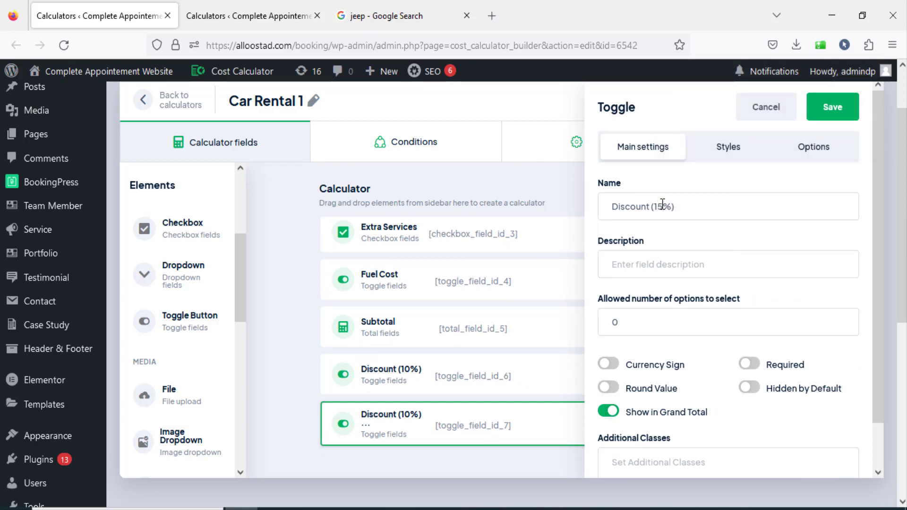
Give the Discount (15%) toggle an option labelled "Discount(15%)" with value 0.15, and save the element.
{"action": "left_click", "coordinate": [816, 150]}
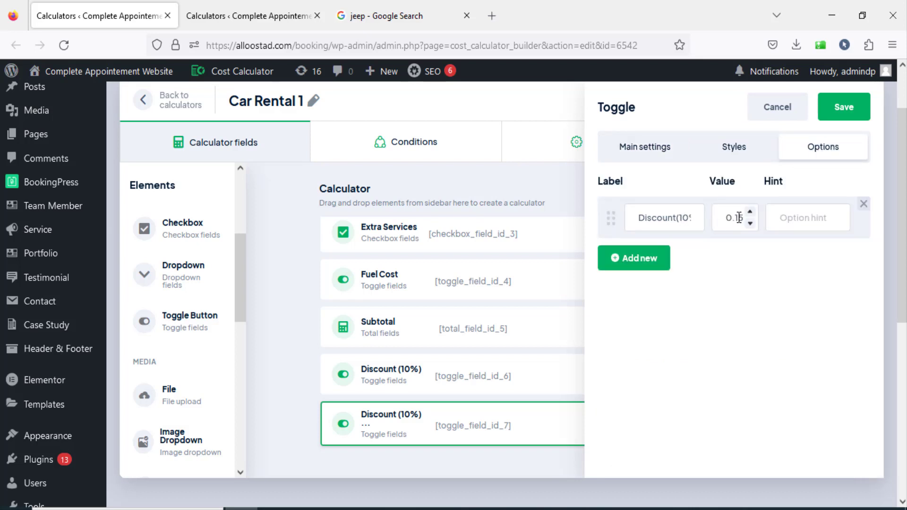
{"action": "left_click_drag", "start_coordinate": [657, 215], "coordinate": [772, 211]}
{"action": "type", "text": "ount(15%"}
{"action": "left_click", "coordinate": [831, 106]}
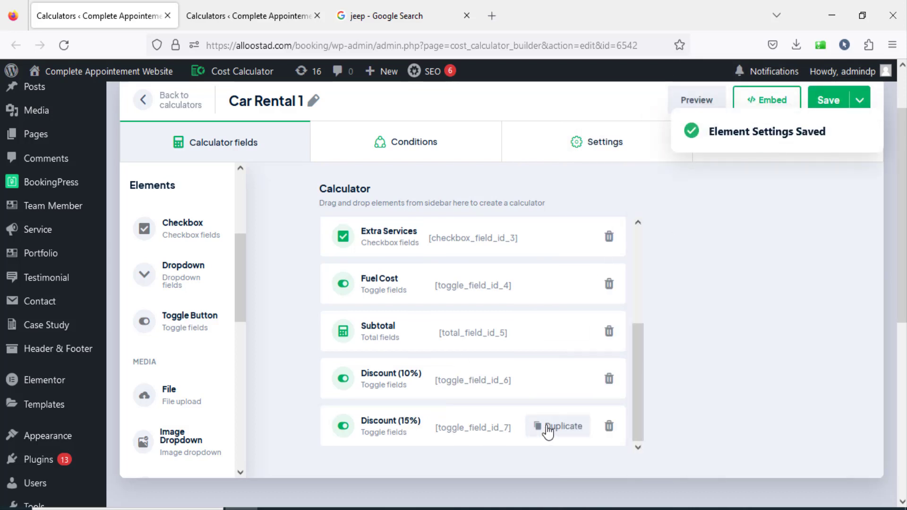
Duplicate the Discount (15%) toggle element and name the copy "Discount (20%)".
{"action": "left_click", "coordinate": [540, 428]}
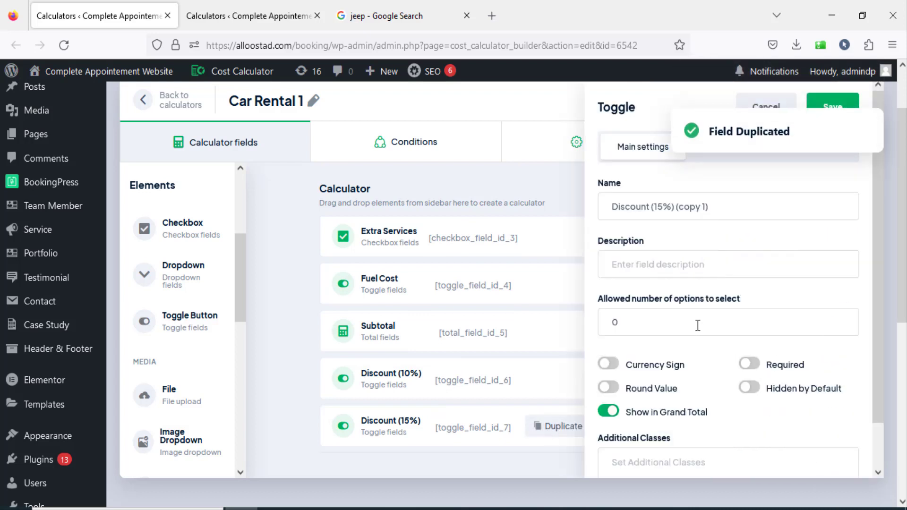
{"action": "left_click_drag", "start_coordinate": [727, 207], "coordinate": [679, 207]}
{"action": "key", "text": "BackSpace"}
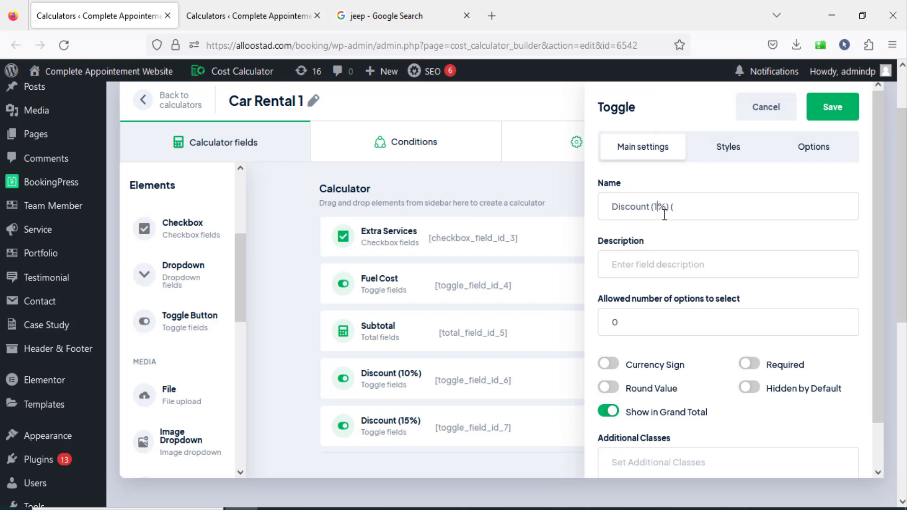
{"action": "key", "text": "BackSpace"}
{"action": "type", "text": "20"}
Label the Discount (20%) toggle's option "Discount(20%)" with value 0.2, then save the element and the calculator.
{"action": "left_click", "coordinate": [810, 156]}
{"action": "double_click", "coordinate": [681, 217]}
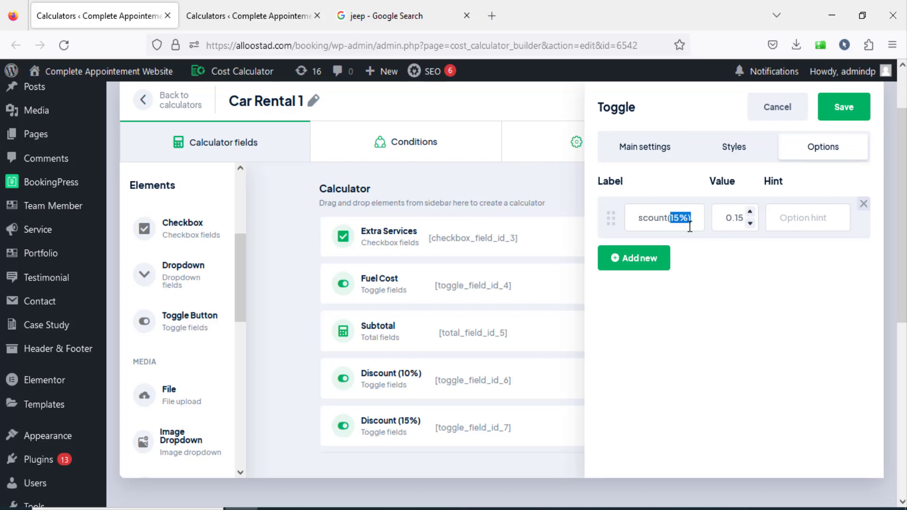
{"action": "type", "text": "20"}
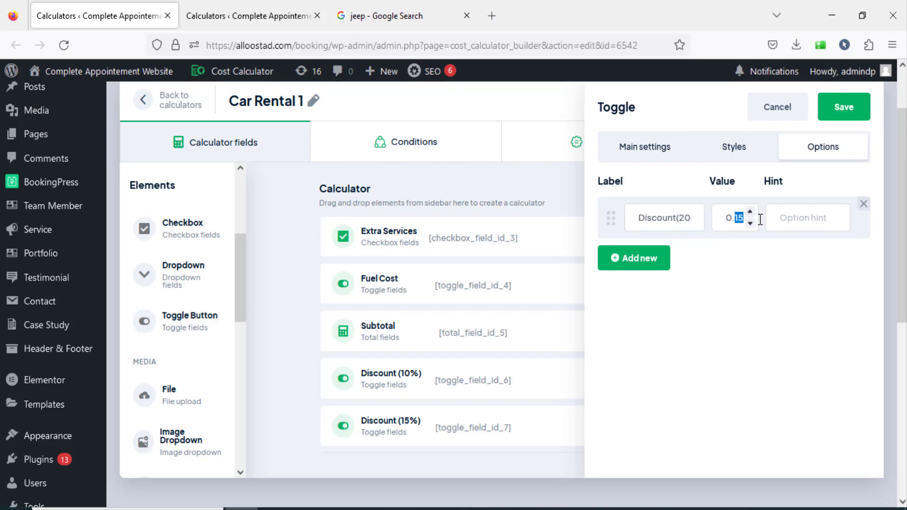
{"action": "left_click", "coordinate": [841, 107]}
{"action": "scroll", "coordinate": [819, 203], "scroll_direction": "up", "scroll_amount": 2}
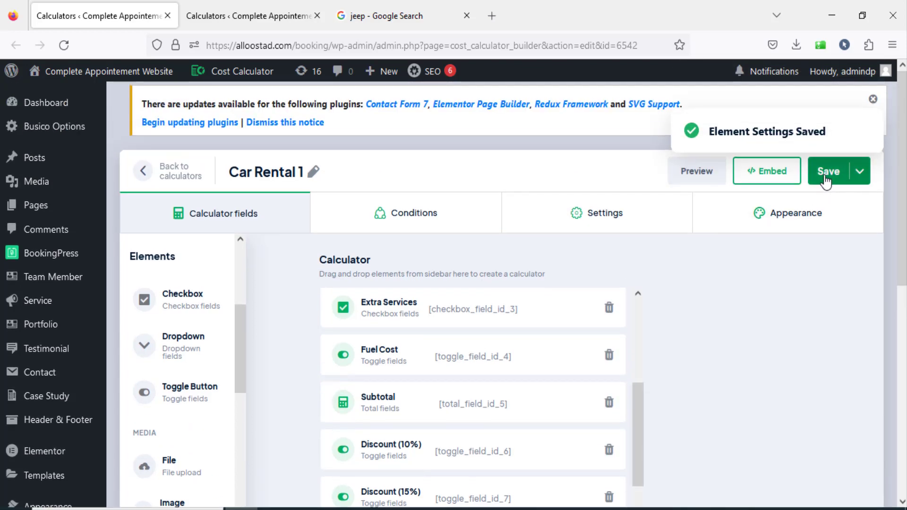
{"action": "left_click", "coordinate": [826, 177]}
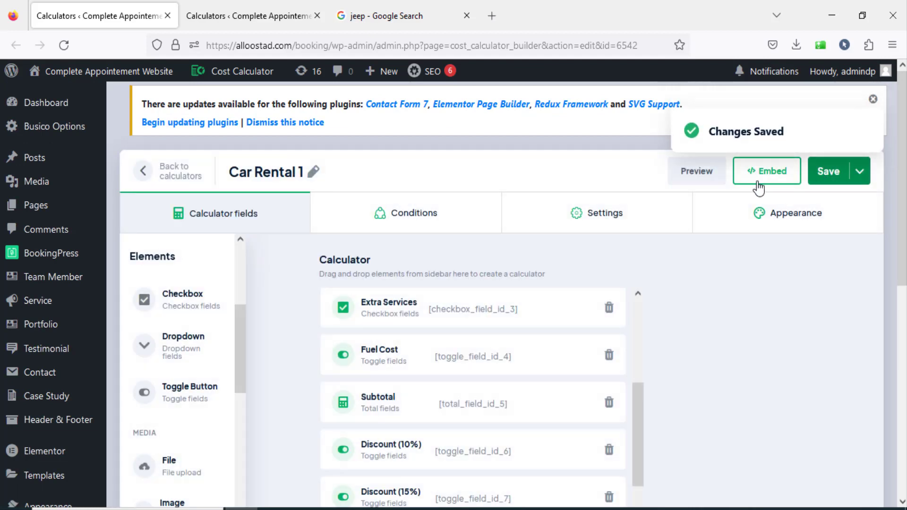
Preview the calculator, switch on all three discount toggles to examine their summary entries, and close the preview.
{"action": "left_click", "coordinate": [695, 170]}
{"action": "scroll", "coordinate": [354, 331], "scroll_direction": "down", "scroll_amount": 3}
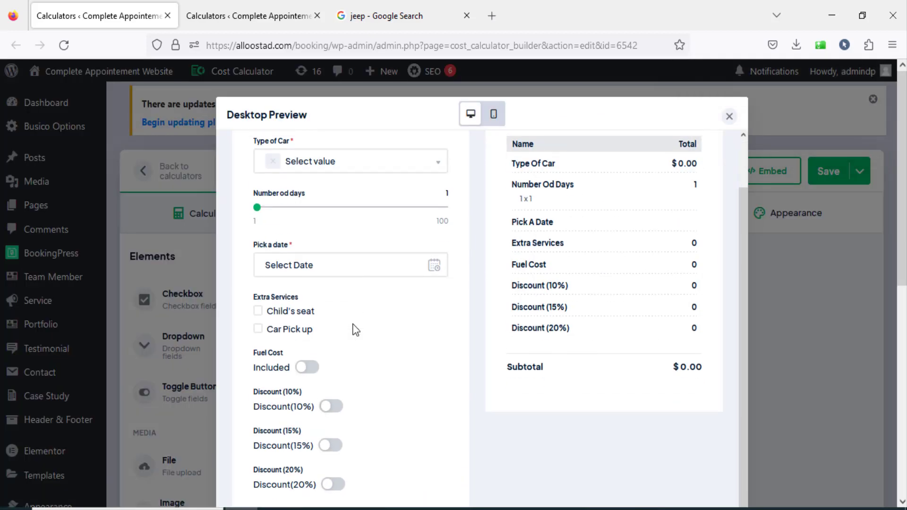
{"action": "left_click", "coordinate": [330, 479]}
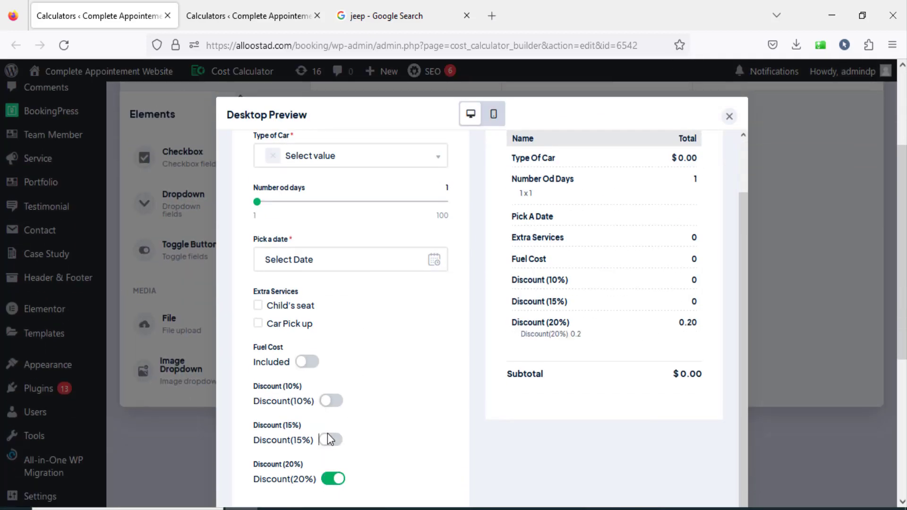
{"action": "left_click", "coordinate": [331, 401]}
{"action": "left_click", "coordinate": [332, 440]}
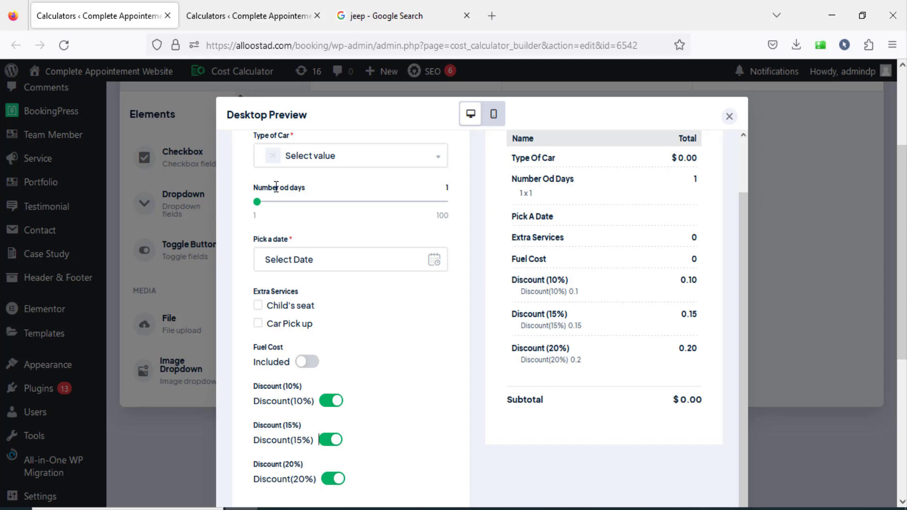
{"action": "left_click", "coordinate": [728, 117]}
Add the Number od days element to the Car Rental 1 conditions canvas and place it on the canvas's left side.
{"action": "scroll", "coordinate": [359, 302], "scroll_direction": "up", "scroll_amount": 6}
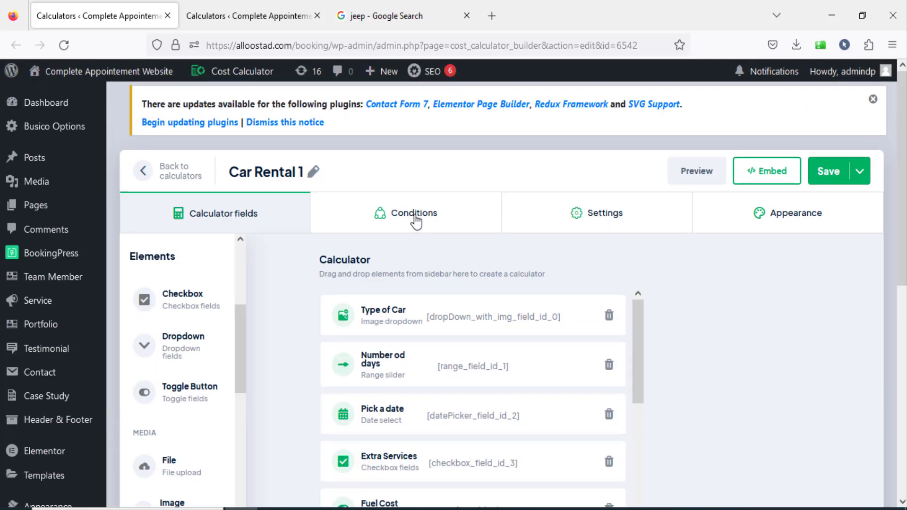
{"action": "left_click", "coordinate": [415, 220]}
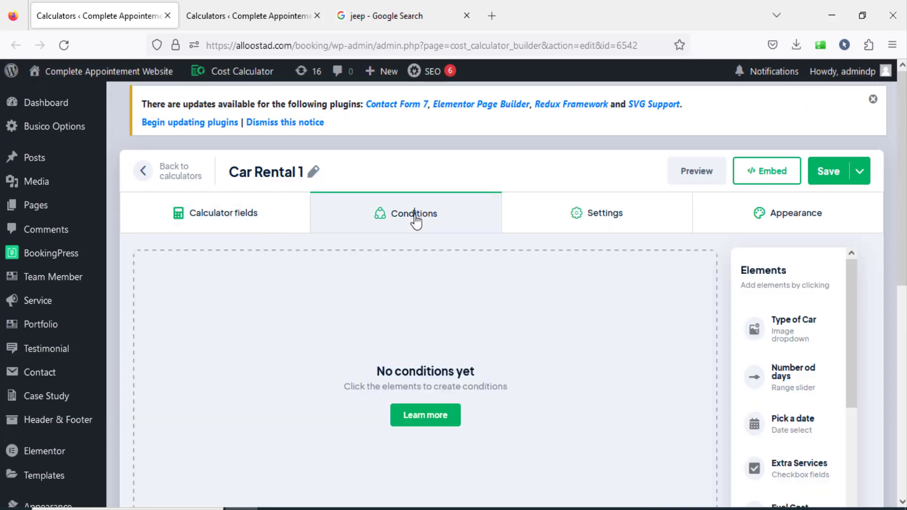
{"action": "scroll", "coordinate": [852, 286], "scroll_direction": "down", "scroll_amount": 2}
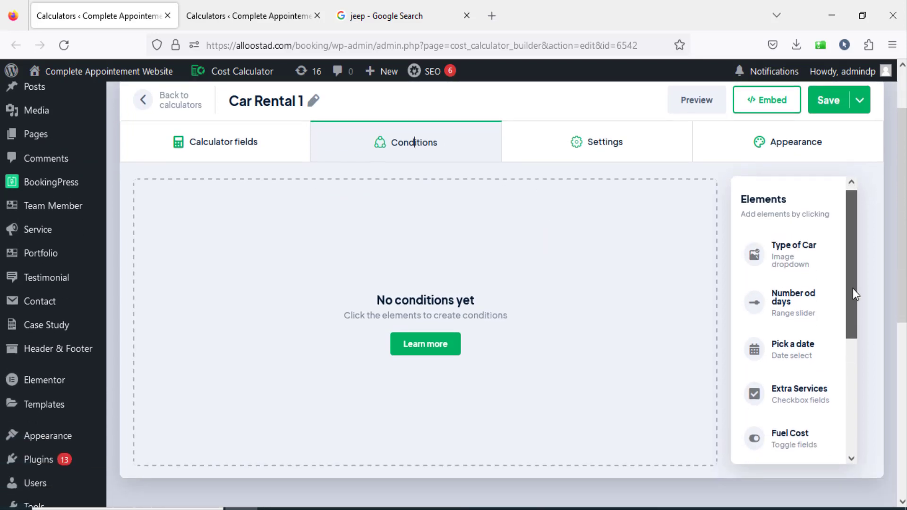
{"action": "left_click", "coordinate": [782, 302]}
{"action": "left_click_drag", "start_coordinate": [460, 325], "coordinate": [270, 327]}
Add the Discount (10%), Discount (15%) and Discount (20%) elements to the conditions canvas and spread them out beside Number od days.
{"action": "left_click_drag", "start_coordinate": [849, 292], "coordinate": [860, 424]}
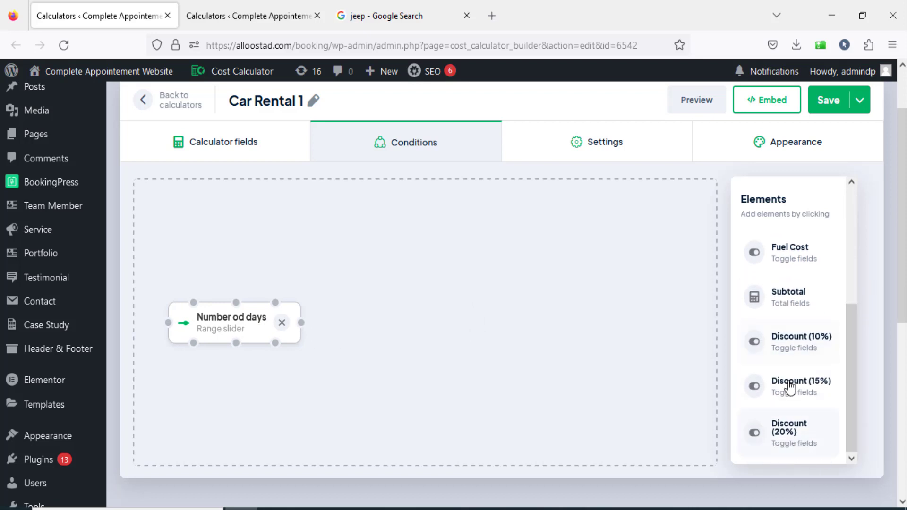
{"action": "left_click", "coordinate": [797, 351]}
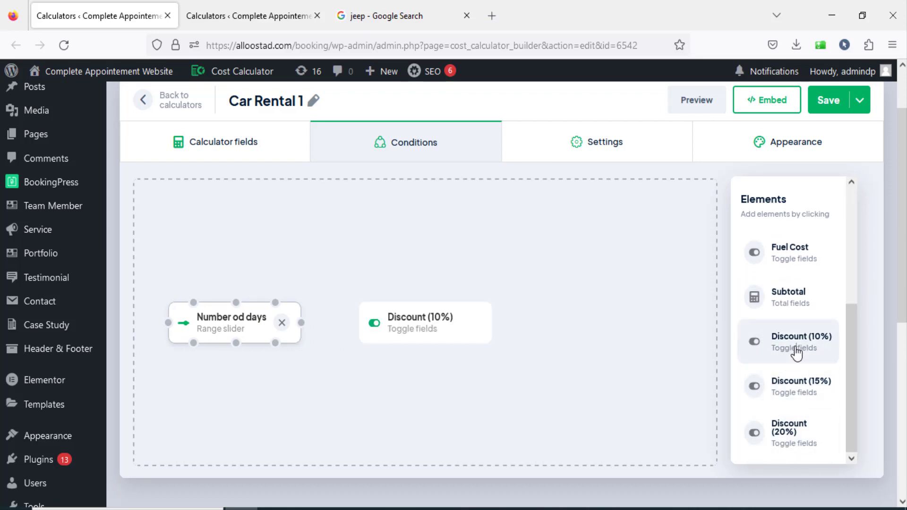
{"action": "left_click", "coordinate": [795, 391]}
{"action": "left_click", "coordinate": [786, 438]}
{"action": "left_click_drag", "start_coordinate": [447, 342], "coordinate": [450, 362]}
{"action": "left_click_drag", "start_coordinate": [441, 313], "coordinate": [518, 242]}
{"action": "left_click_drag", "start_coordinate": [467, 362], "coordinate": [596, 334]}
{"action": "left_click_drag", "start_coordinate": [477, 427], "coordinate": [488, 439]}
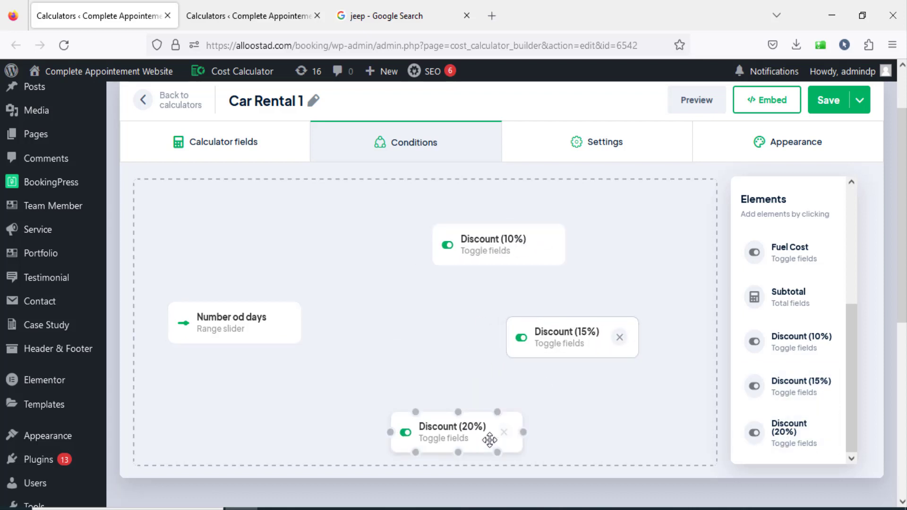
Link Number od days to each of the three discount elements: Discount (10%), Discount (15%) and Discount (20%).
{"action": "left_click", "coordinate": [231, 329]}
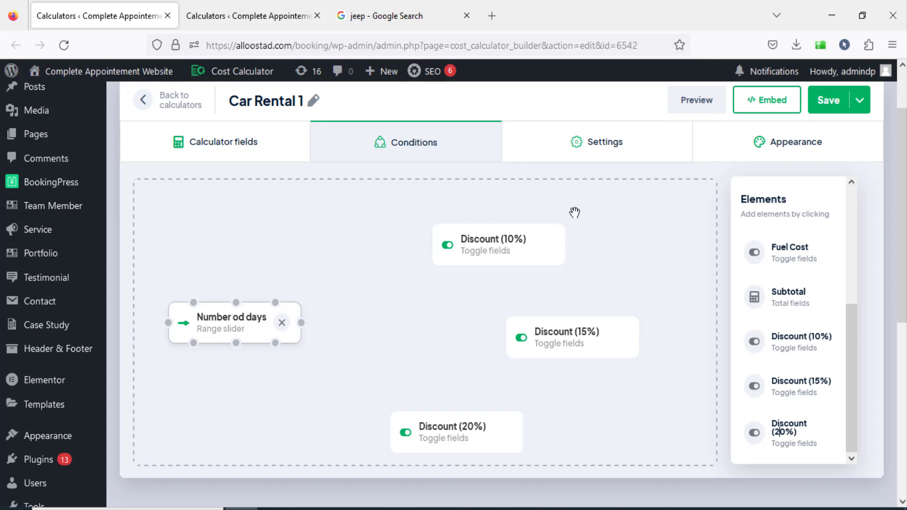
{"action": "mouse_move", "coordinate": [301, 322]}
{"action": "left_mouse_down"}
{"action": "mouse_move", "coordinate": [397, 247]}
{"action": "mouse_move", "coordinate": [436, 245]}
{"action": "left_mouse_up"}
{"action": "left_click_drag", "start_coordinate": [303, 324], "coordinate": [508, 336]}
{"action": "mouse_move", "coordinate": [301, 323]}
{"action": "left_mouse_down"}
{"action": "mouse_move", "coordinate": [401, 419]}
{"action": "mouse_move", "coordinate": [387, 423]}
{"action": "mouse_move", "coordinate": [453, 463]}
{"action": "mouse_move", "coordinate": [360, 431]}
{"action": "mouse_move", "coordinate": [394, 429]}
{"action": "mouse_move", "coordinate": [431, 409]}
{"action": "left_mouse_up"}
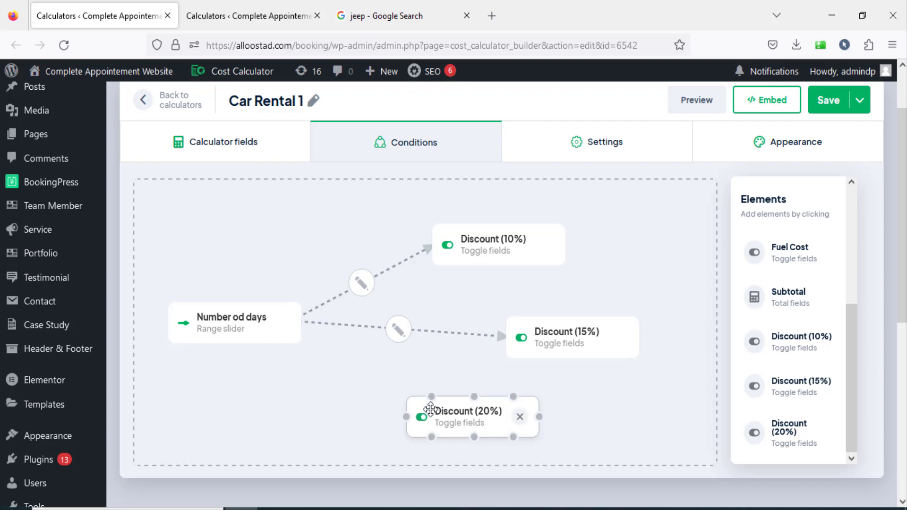
{"action": "mouse_move", "coordinate": [373, 376]}
{"action": "left_mouse_down"}
{"action": "mouse_move", "coordinate": [431, 384]}
{"action": "mouse_move", "coordinate": [425, 406]}
{"action": "left_mouse_up"}
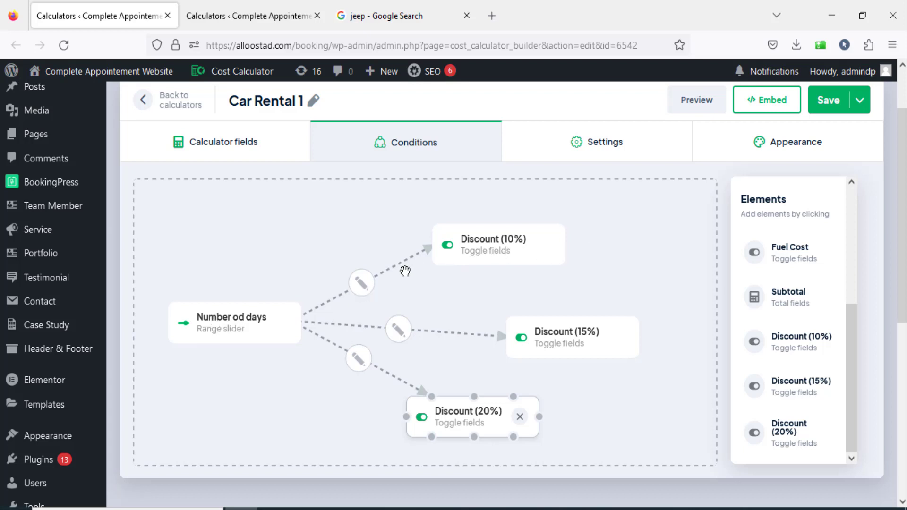
Add a condition to the Number od days to Discount (10%) link: is superior to 20 AND is inferior to 40.
{"action": "left_click", "coordinate": [361, 286]}
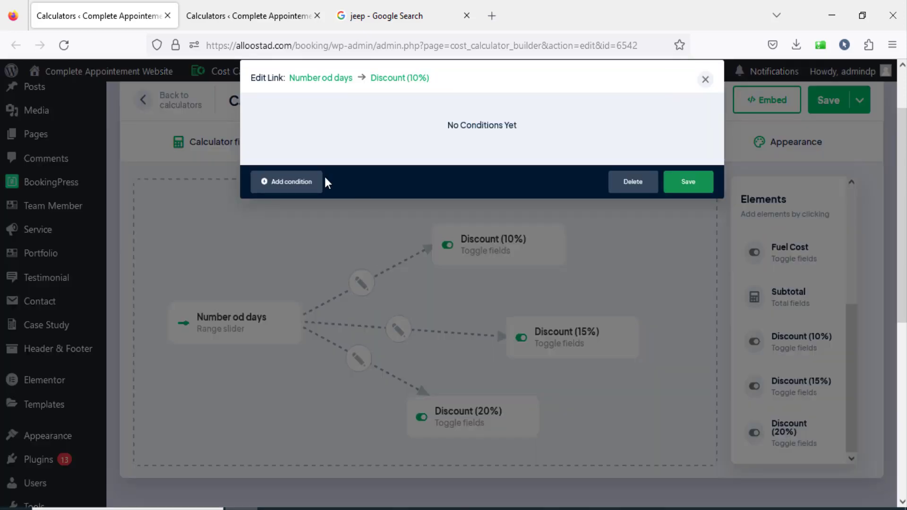
{"action": "left_click", "coordinate": [288, 190]}
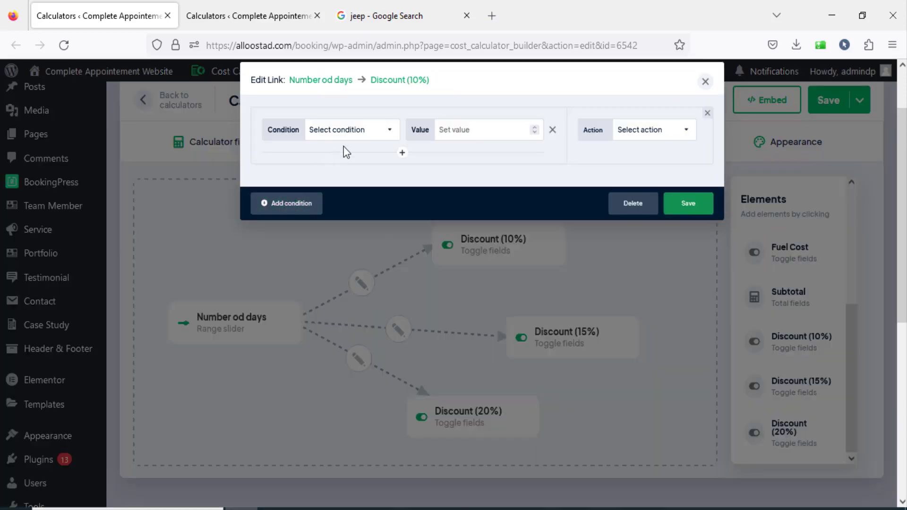
{"action": "left_click", "coordinate": [357, 134]}
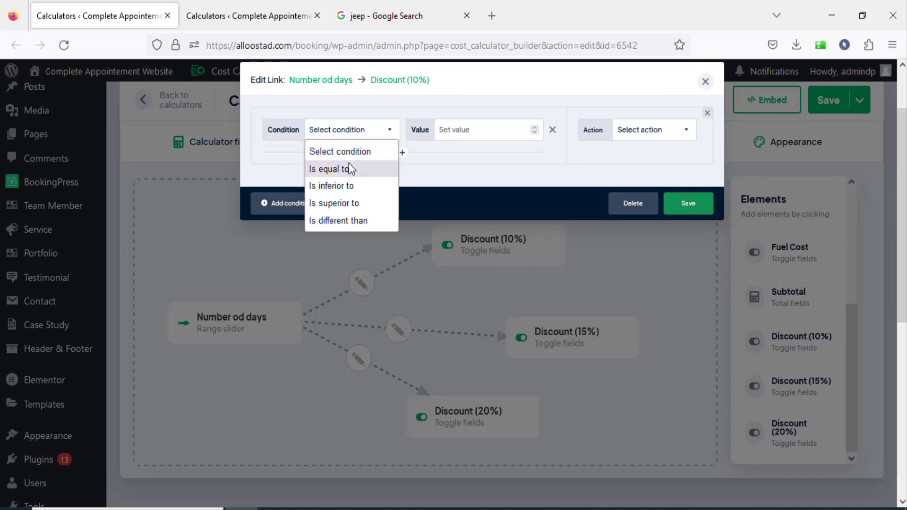
{"action": "left_click", "coordinate": [360, 204]}
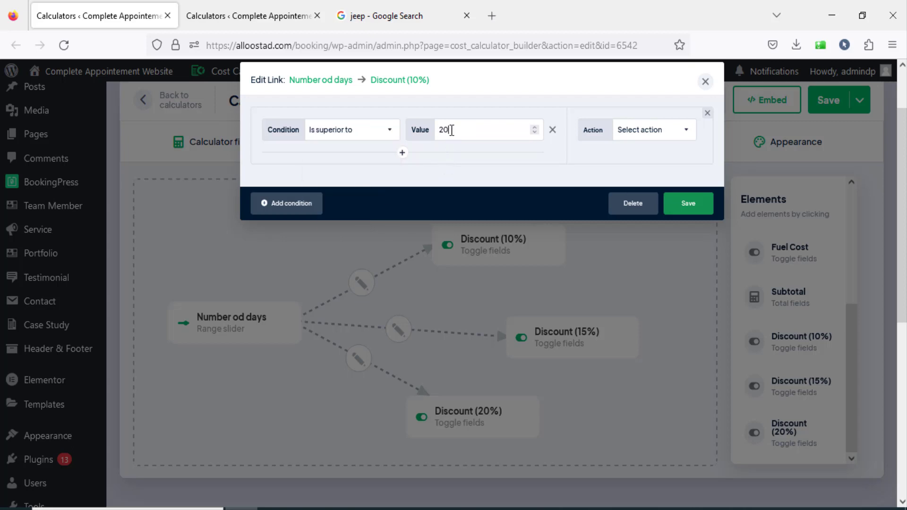
{"action": "left_click", "coordinate": [401, 153]}
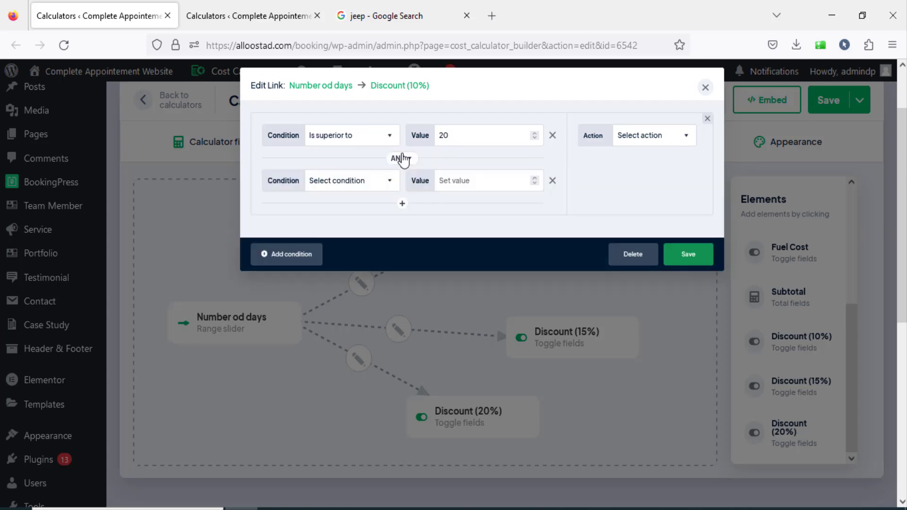
{"action": "left_click", "coordinate": [361, 182]}
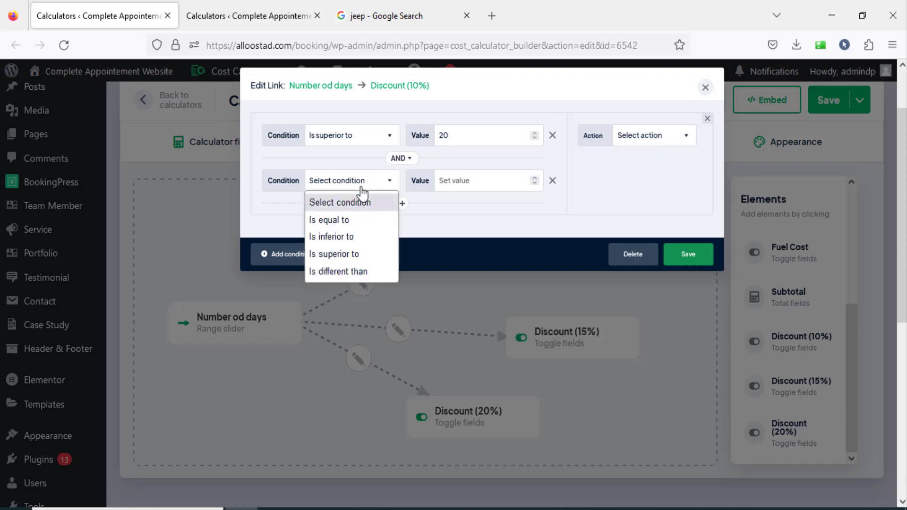
{"action": "left_click", "coordinate": [361, 237]}
{"action": "left_click", "coordinate": [479, 178]}
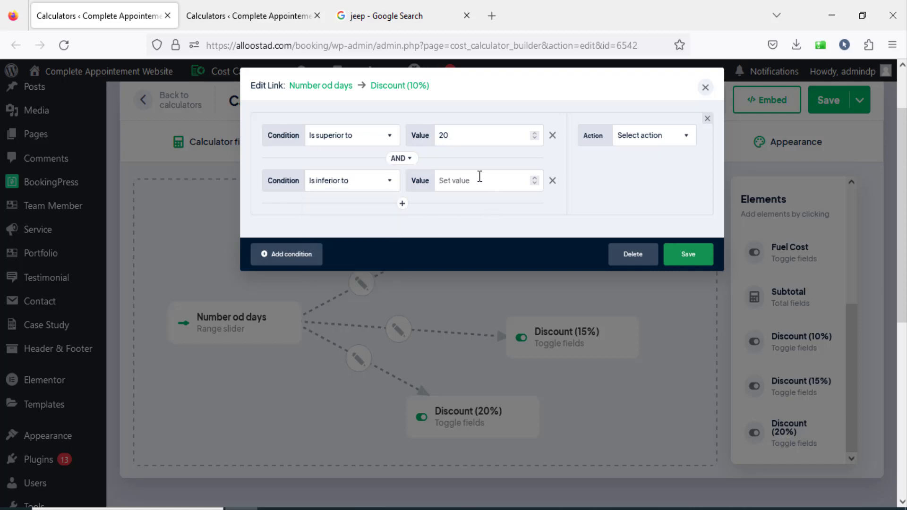
Set the condition's action to "Select option and disable" with the Discount(10%) option selected.
{"action": "left_click", "coordinate": [637, 136]}
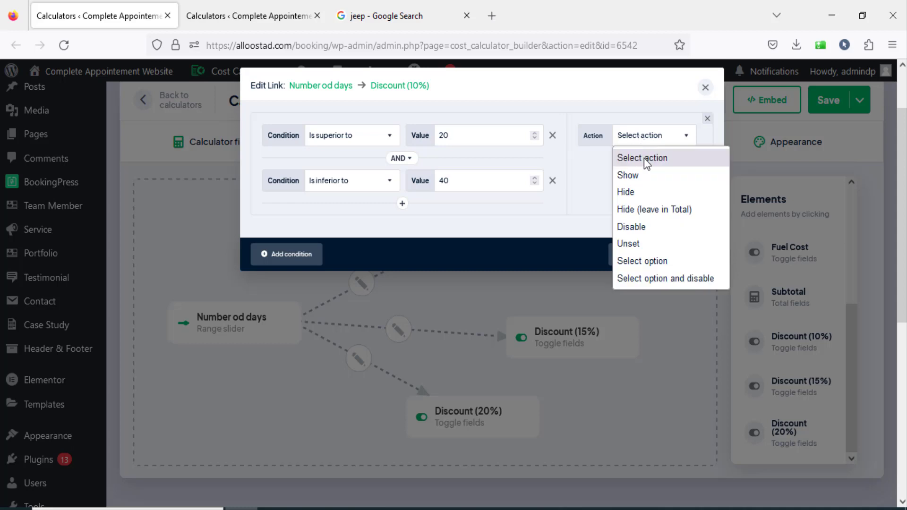
{"action": "left_click", "coordinate": [656, 278]}
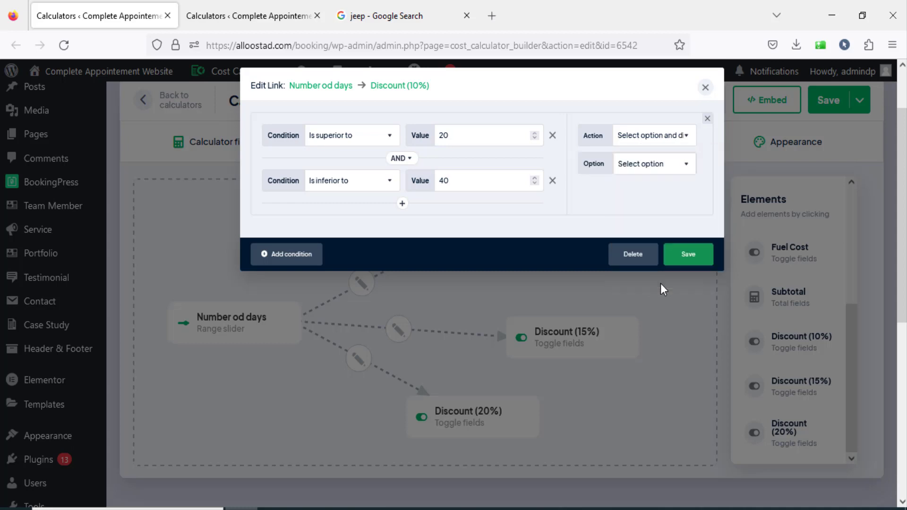
{"action": "left_click", "coordinate": [652, 168]}
{"action": "left_click", "coordinate": [625, 183]}
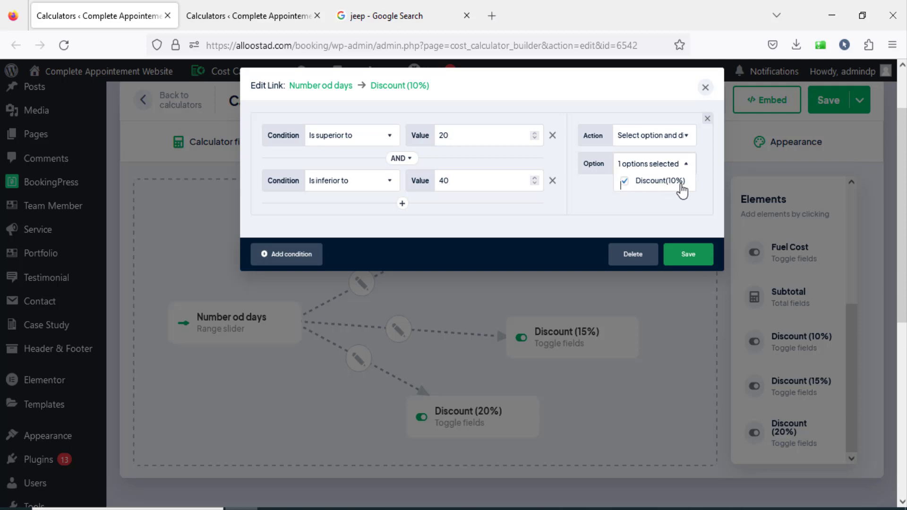
{"action": "left_click", "coordinate": [463, 223]}
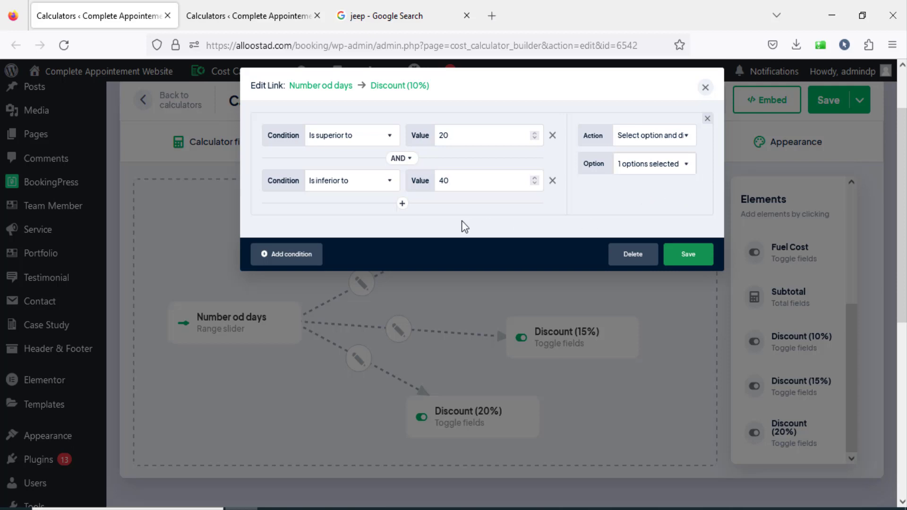
Add a second condition to the Number od days to Discount (10%) link: is superior to 20 AND is inferior to 40.
{"action": "left_click", "coordinate": [297, 257]}
{"action": "left_click", "coordinate": [347, 268]}
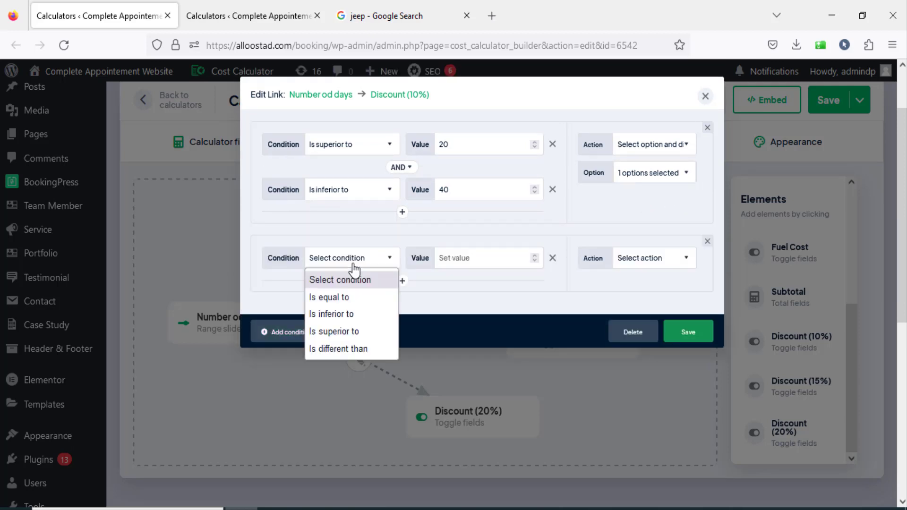
{"action": "left_click", "coordinate": [356, 330]}
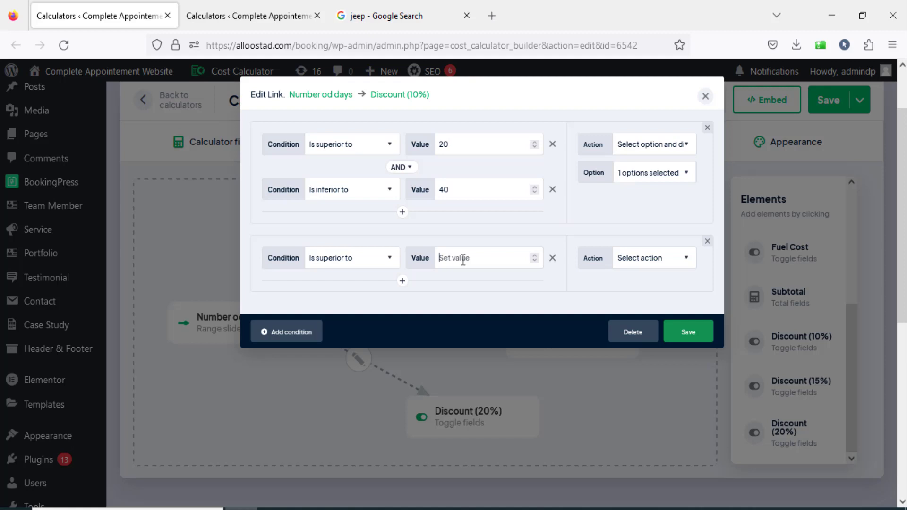
{"action": "type", "text": "20"}
{"action": "left_click", "coordinate": [402, 280]}
{"action": "left_click", "coordinate": [347, 313]}
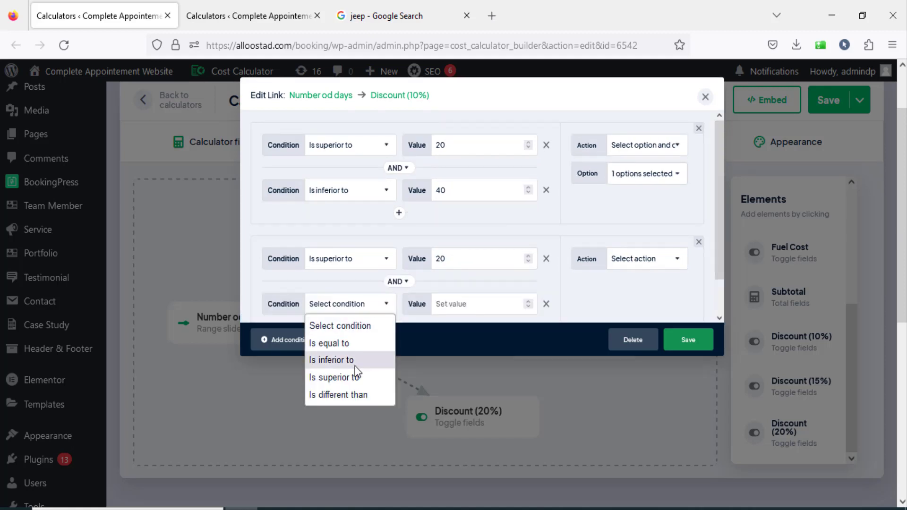
{"action": "left_click", "coordinate": [358, 350]}
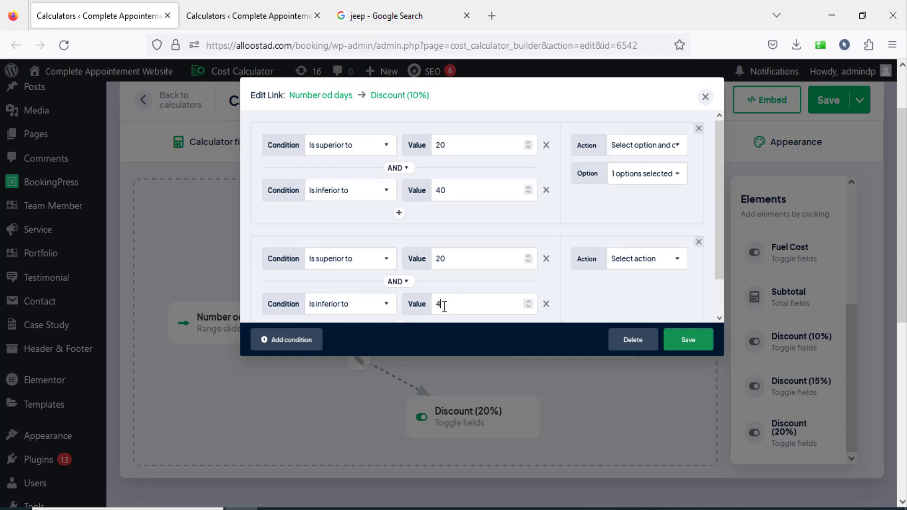
Set the second condition's action to Show, then save the condition link and the calculator.
{"action": "left_click", "coordinate": [656, 260]}
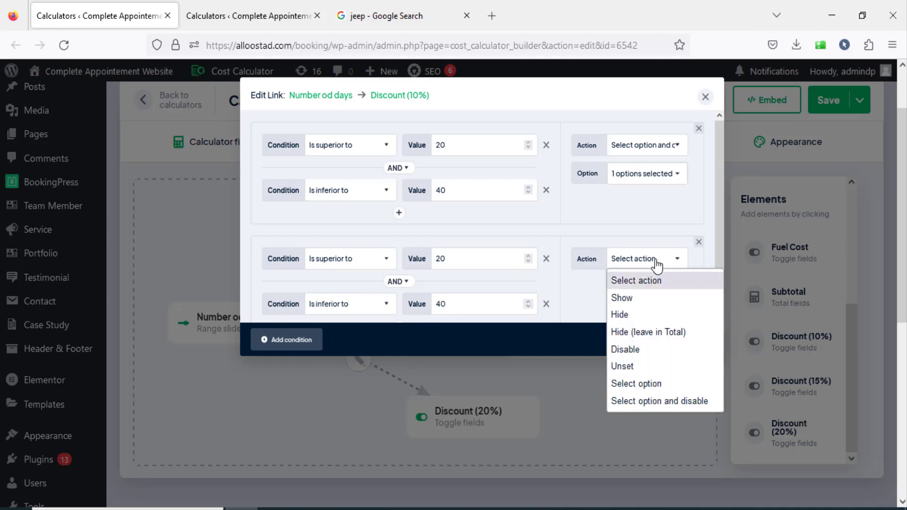
{"action": "left_click", "coordinate": [649, 298]}
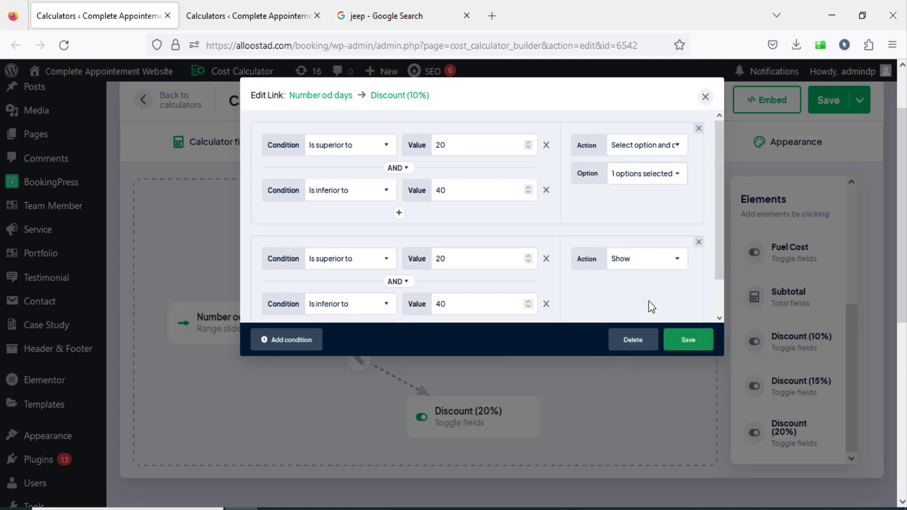
{"action": "left_click", "coordinate": [682, 347]}
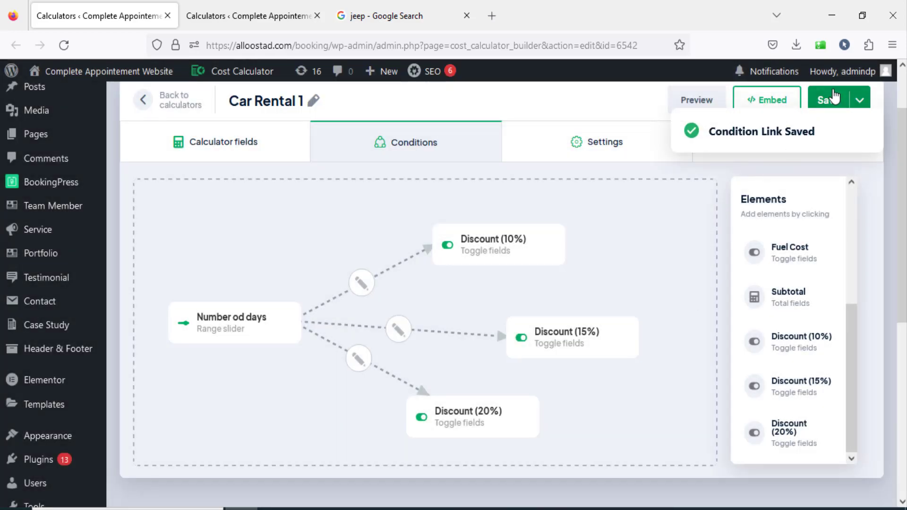
{"action": "left_click", "coordinate": [830, 98]}
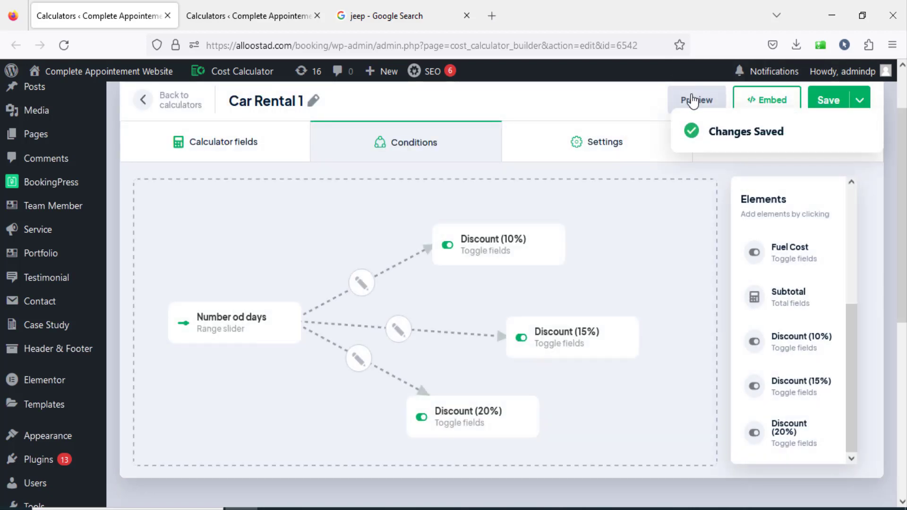
Preview the calculator and test the discount toggles with Number od days set to 20.
{"action": "left_click", "coordinate": [692, 100]}
{"action": "scroll", "coordinate": [369, 305], "scroll_direction": "down", "scroll_amount": 3}
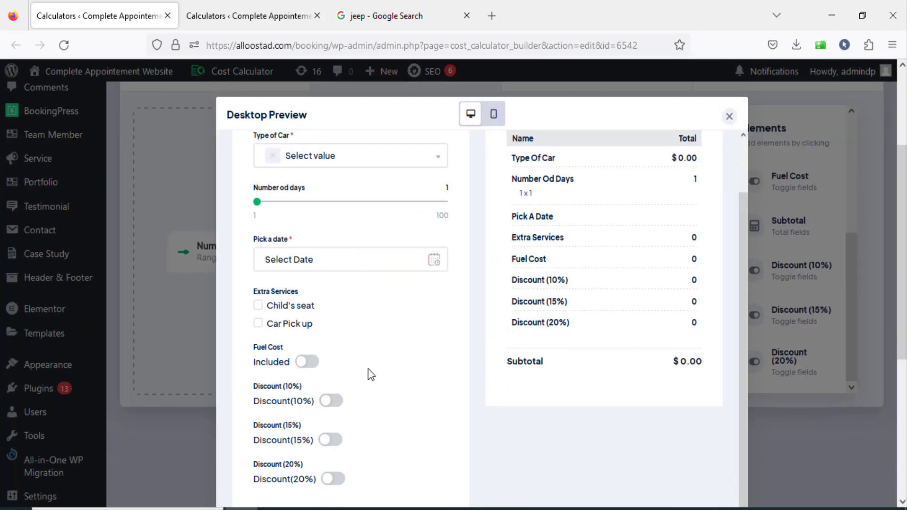
{"action": "left_click_drag", "start_coordinate": [259, 203], "coordinate": [293, 204]}
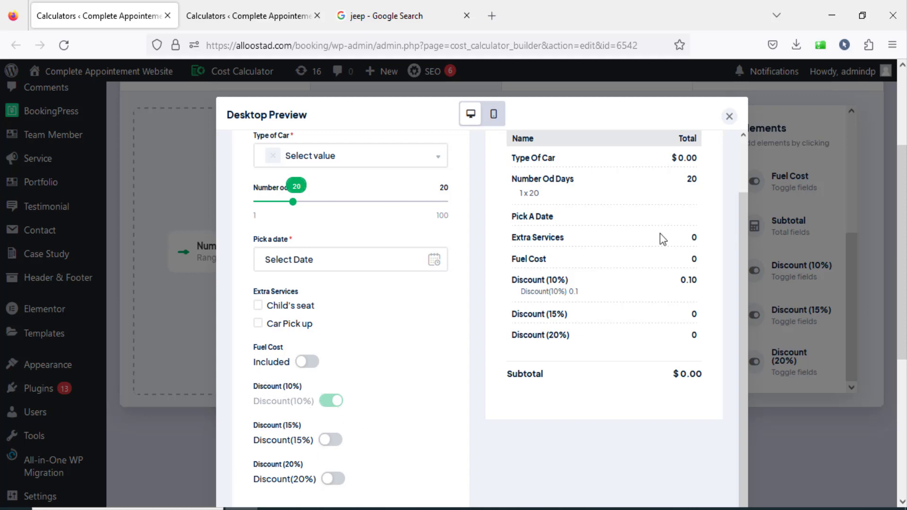
{"action": "left_click", "coordinate": [729, 116]}
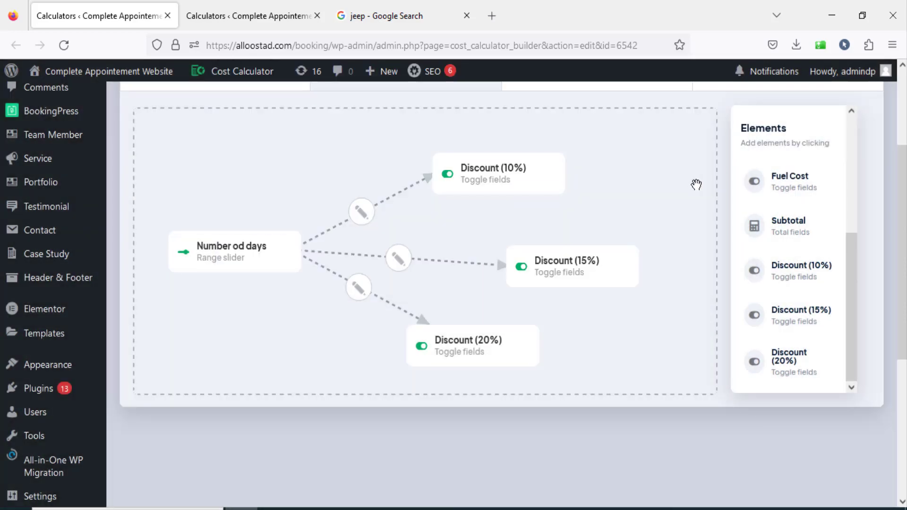
Make the Discount (10%) toggle field hidden by default and save its element settings.
{"action": "scroll", "coordinate": [633, 256], "scroll_direction": "up", "scroll_amount": 3}
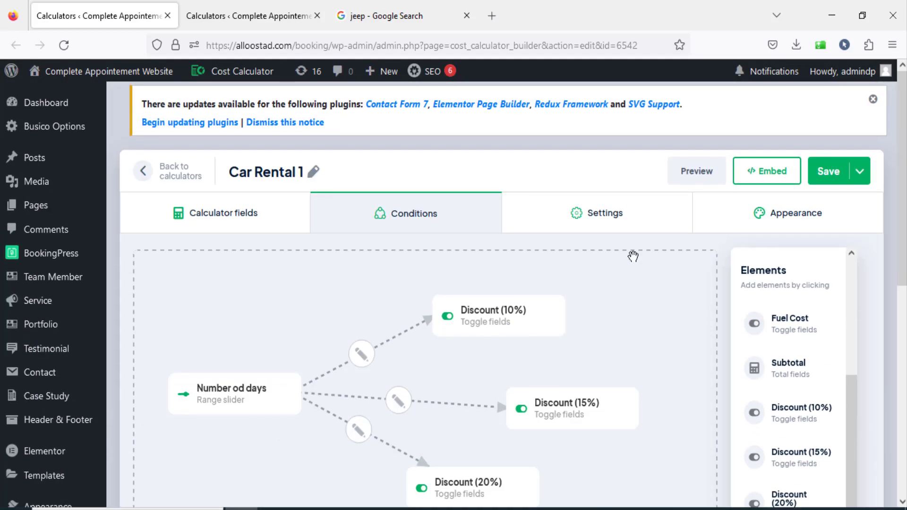
{"action": "scroll", "coordinate": [633, 257], "scroll_direction": "down", "scroll_amount": 2}
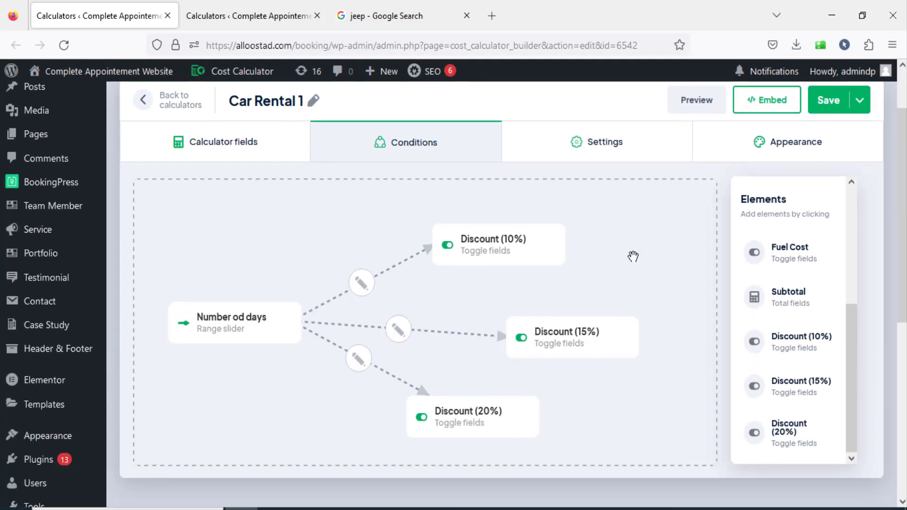
{"action": "left_click", "coordinate": [236, 152]}
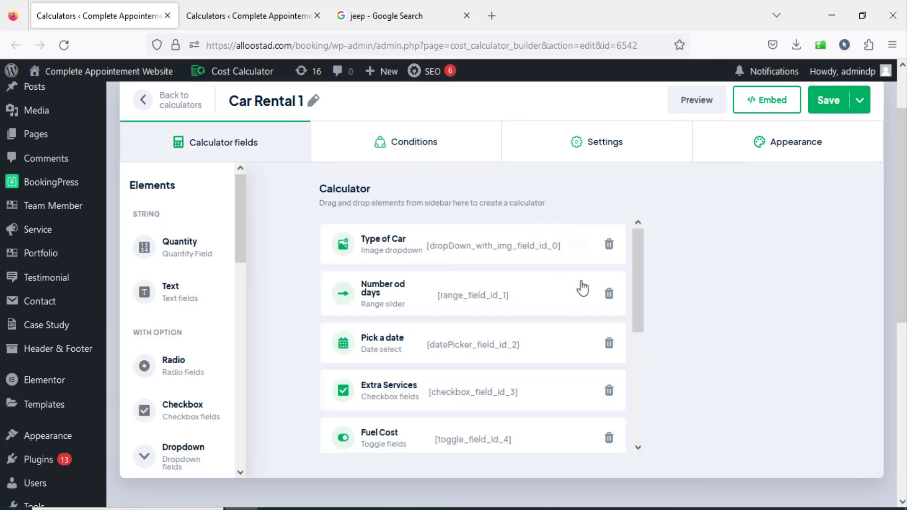
{"action": "scroll", "coordinate": [602, 293], "scroll_direction": "down", "scroll_amount": 5}
{"action": "scroll", "coordinate": [612, 296], "scroll_direction": "down", "scroll_amount": 2}
{"action": "scroll", "coordinate": [381, 284], "scroll_direction": "up", "scroll_amount": 2}
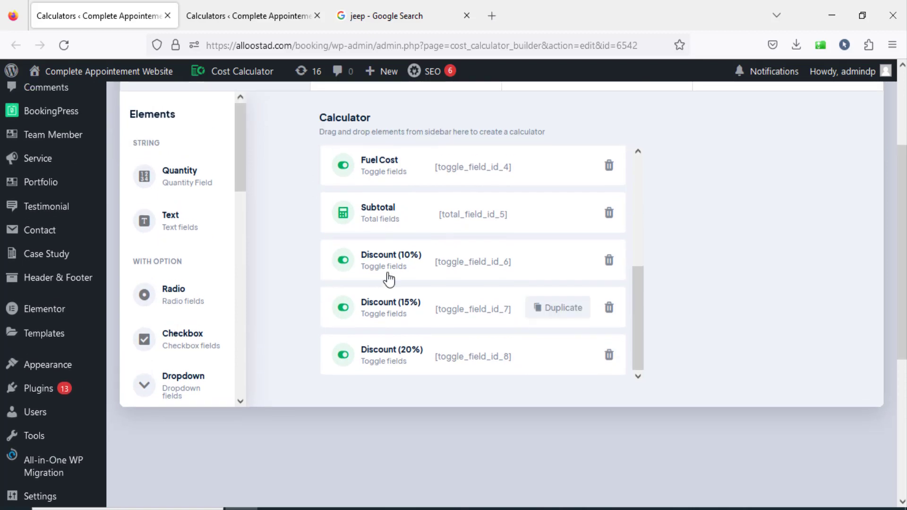
{"action": "left_click", "coordinate": [403, 273]}
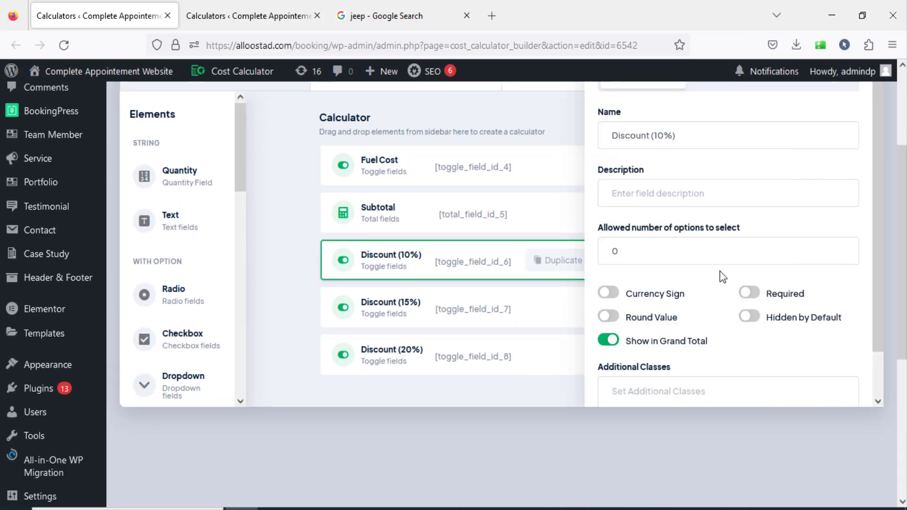
{"action": "left_click", "coordinate": [751, 317]}
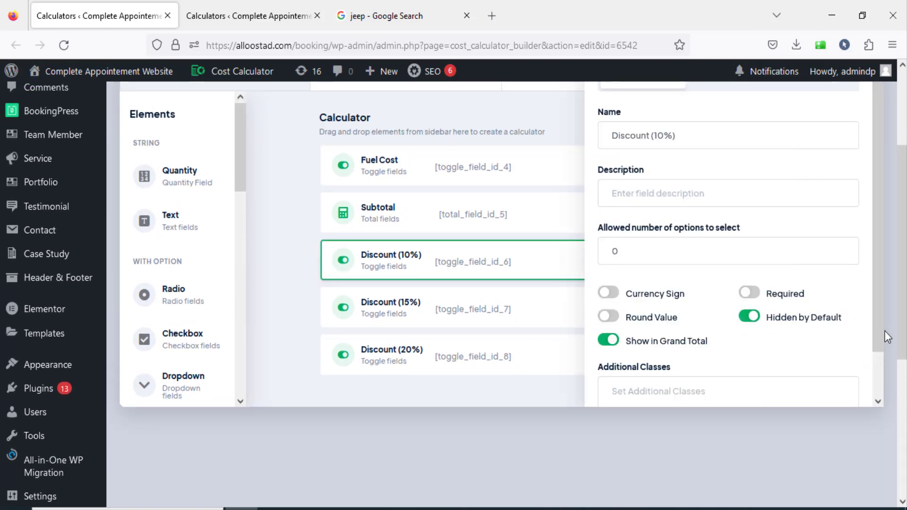
{"action": "scroll", "coordinate": [884, 331], "scroll_direction": "up", "scroll_amount": 3}
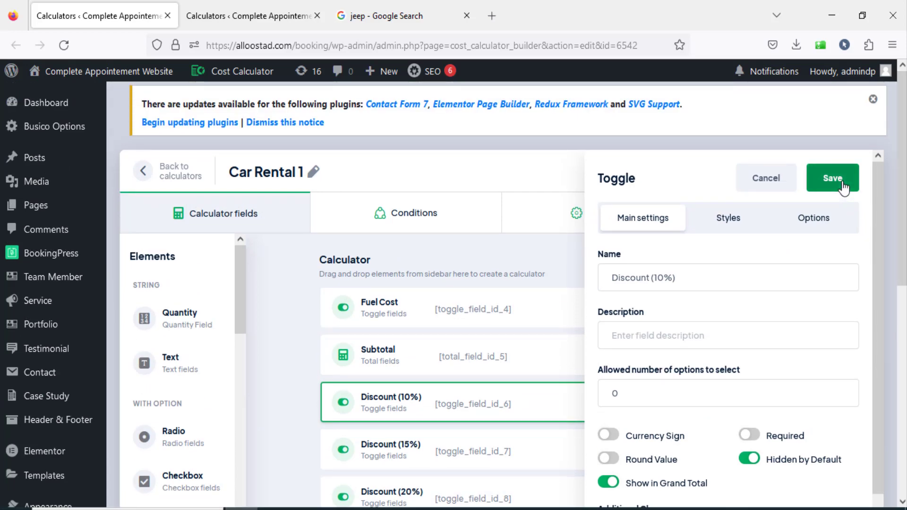
{"action": "left_click", "coordinate": [842, 185]}
Make the Discount (15%) toggle field hidden by default, saving its element settings and the calculator.
{"action": "scroll", "coordinate": [566, 309], "scroll_direction": "down", "scroll_amount": 3}
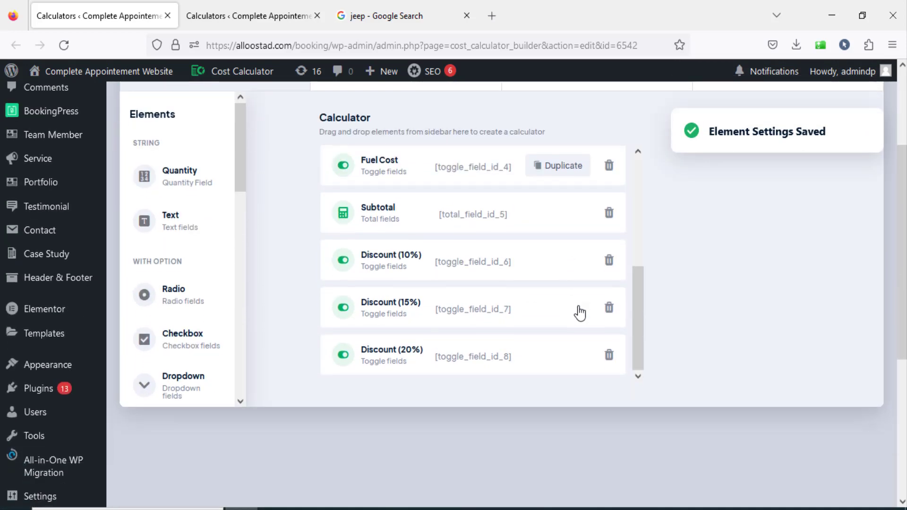
{"action": "scroll", "coordinate": [433, 334], "scroll_direction": "down", "scroll_amount": 2}
{"action": "left_click", "coordinate": [429, 234]}
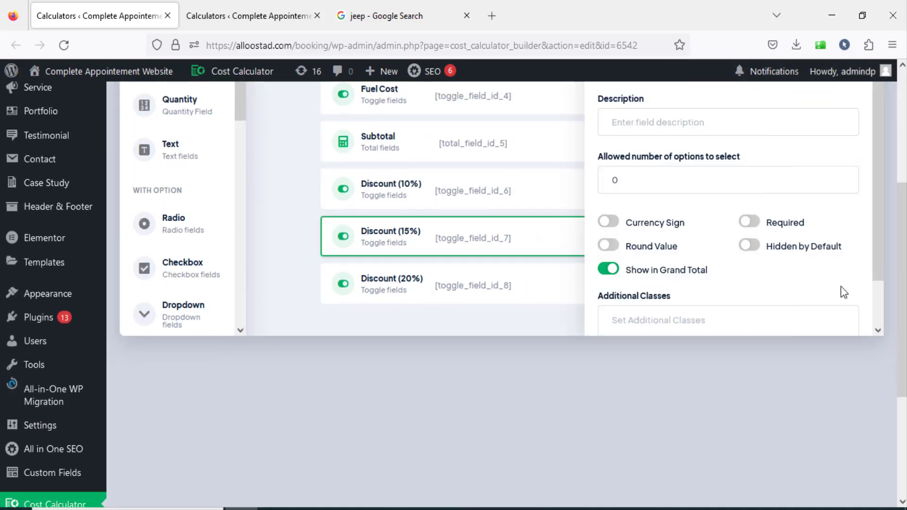
{"action": "left_click", "coordinate": [757, 249]}
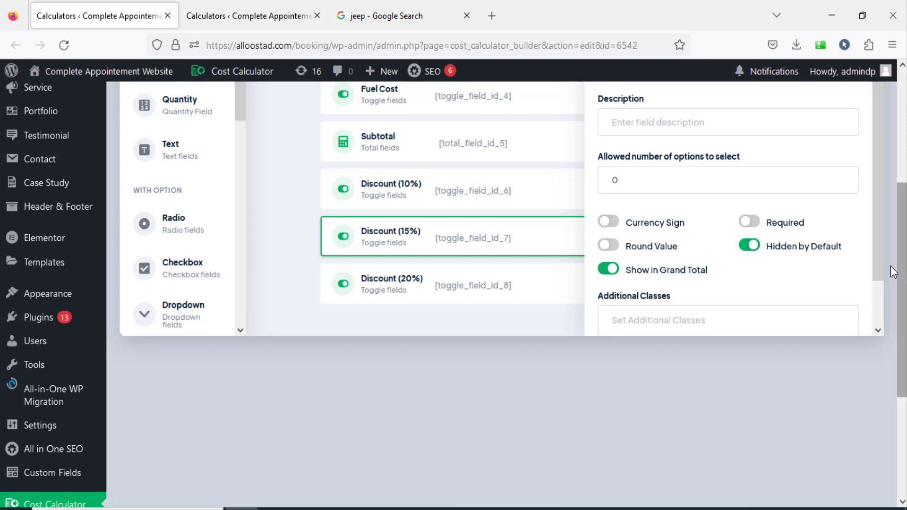
{"action": "scroll", "coordinate": [901, 288], "scroll_direction": "up", "scroll_amount": 3}
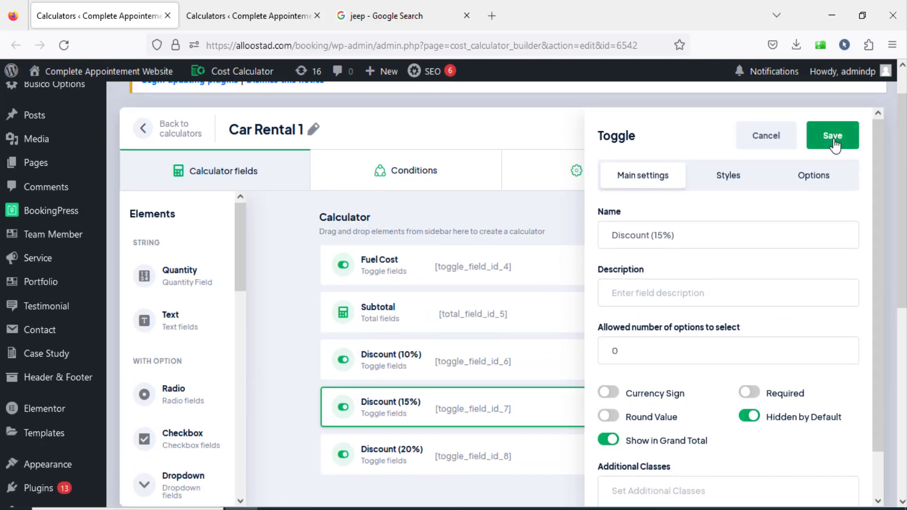
{"action": "left_click", "coordinate": [830, 135]}
{"action": "scroll", "coordinate": [817, 208], "scroll_direction": "up", "scroll_amount": 1}
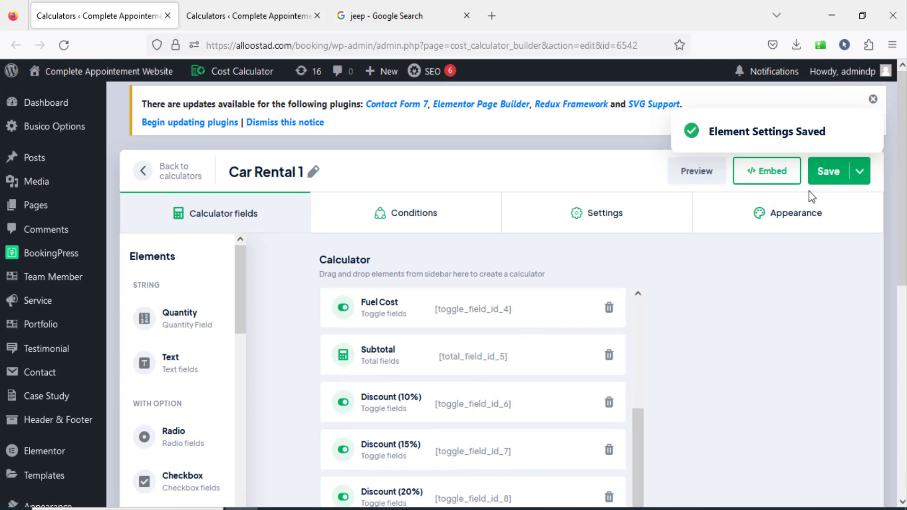
{"action": "left_click", "coordinate": [825, 171]}
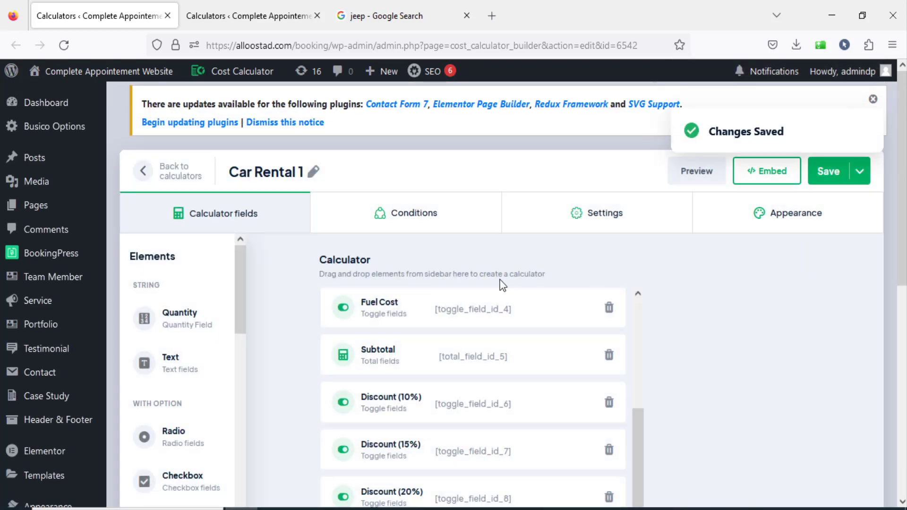
Make the Discount (20%) toggle field hidden by default, saving its element settings and the calculator.
{"action": "scroll", "coordinate": [515, 281], "scroll_direction": "down", "scroll_amount": 3}
{"action": "left_click", "coordinate": [450, 363]}
{"action": "left_click", "coordinate": [749, 318]}
{"action": "scroll", "coordinate": [903, 338], "scroll_direction": "up", "scroll_amount": 3}
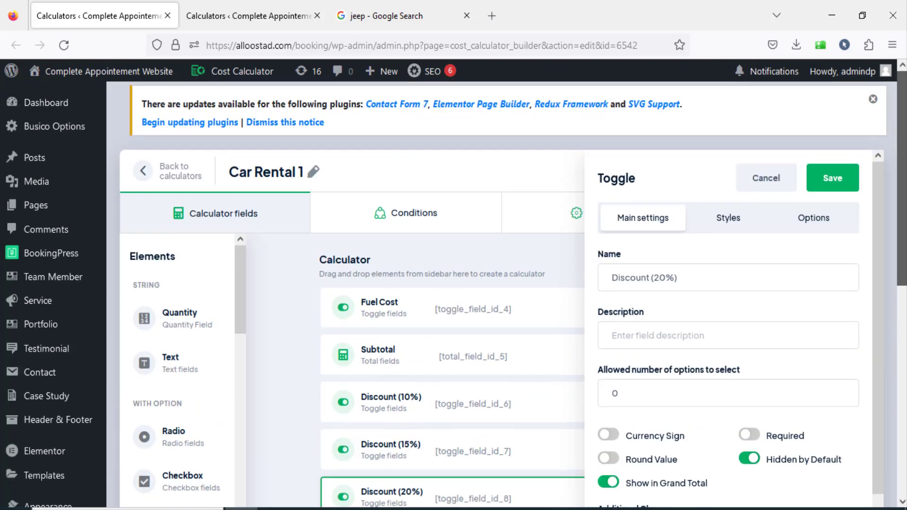
{"action": "left_click", "coordinate": [829, 181]}
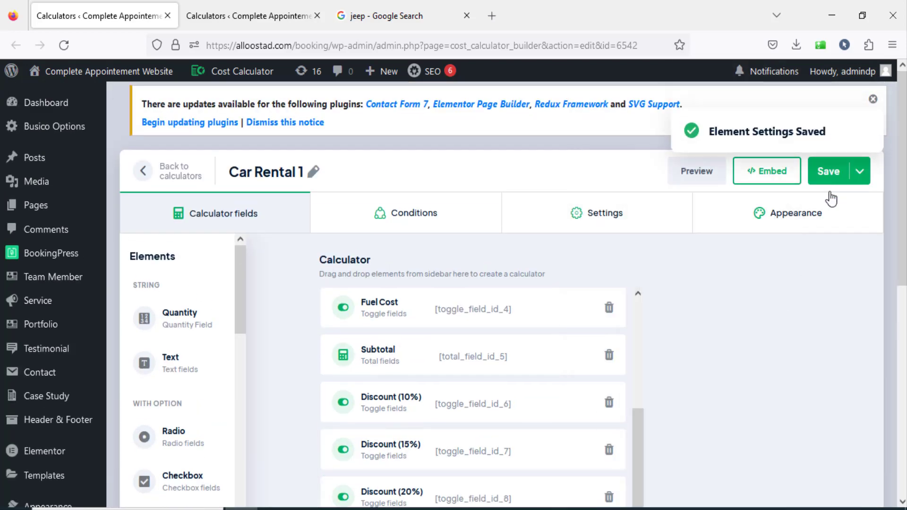
{"action": "left_click", "coordinate": [833, 171]}
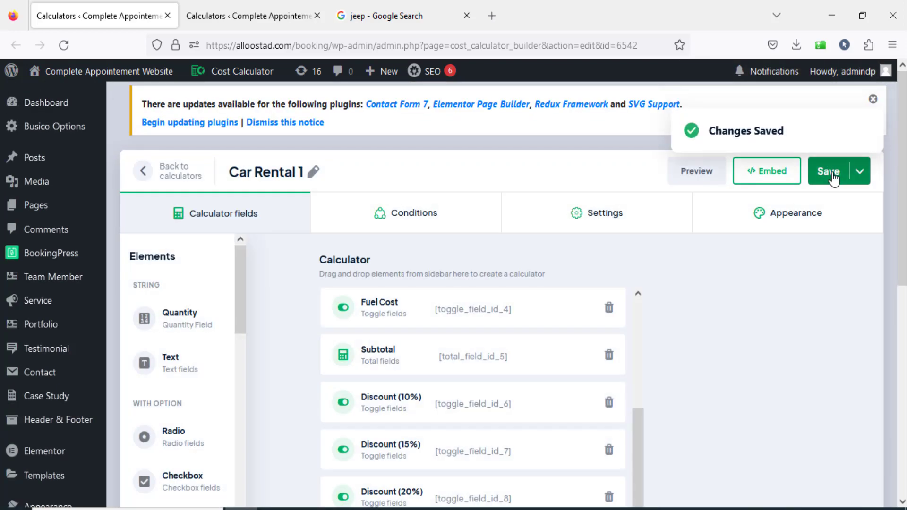
Preview the calculator and check the discount's visibility with Number od days at 21 and 47.
{"action": "left_click", "coordinate": [696, 171]}
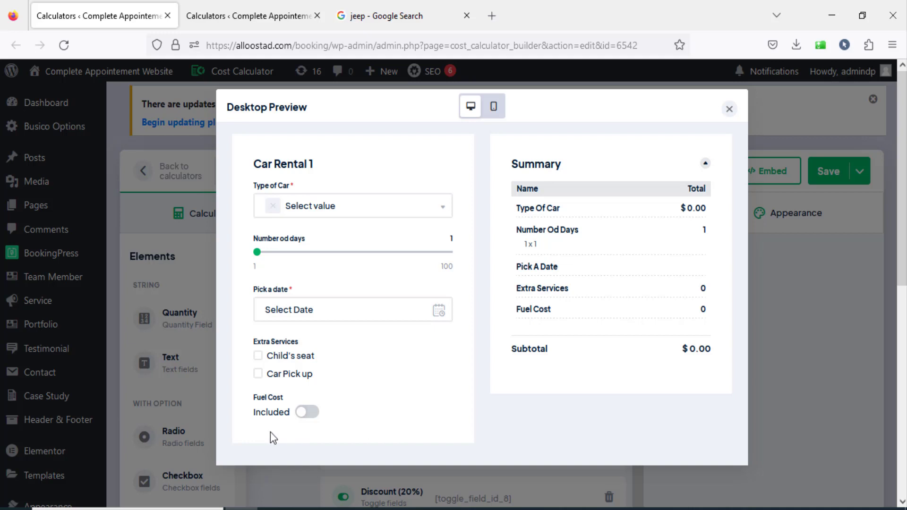
{"action": "left_click_drag", "start_coordinate": [257, 252], "coordinate": [296, 256]}
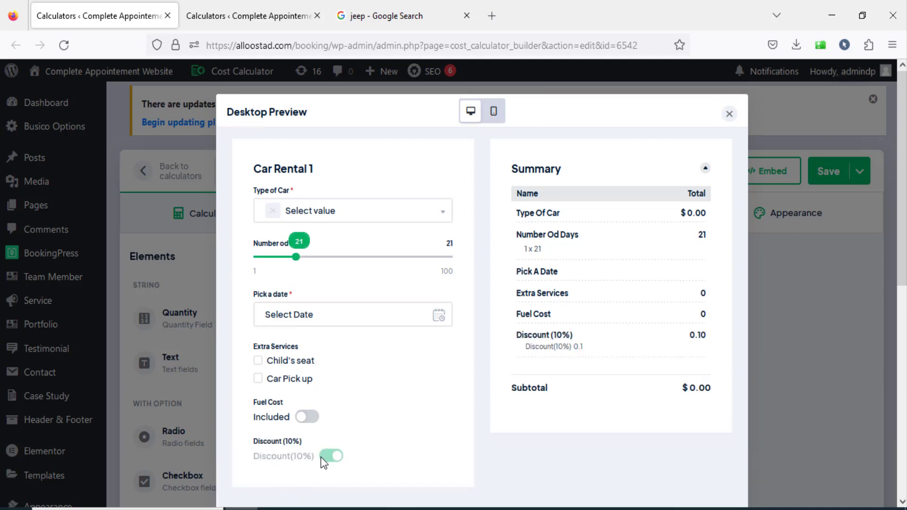
{"action": "left_click_drag", "start_coordinate": [519, 335], "coordinate": [580, 341]}
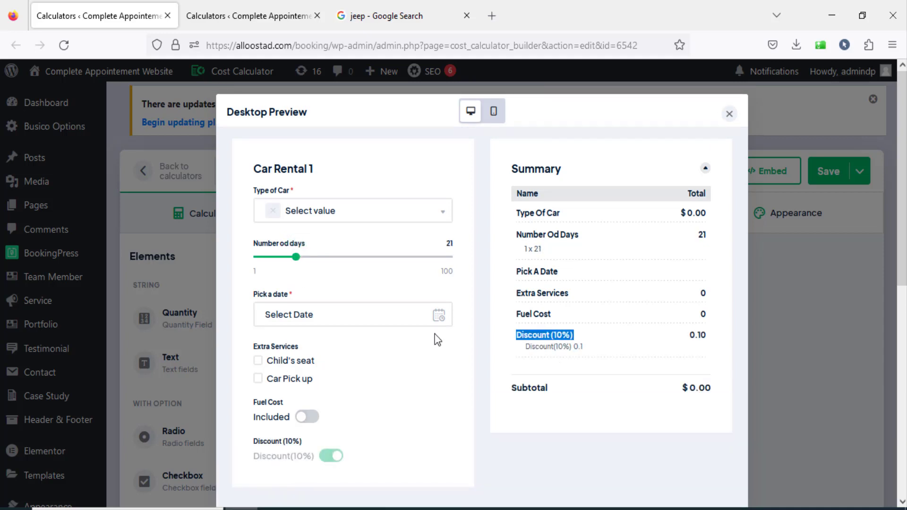
{"action": "left_click_drag", "start_coordinate": [296, 256], "coordinate": [346, 252]}
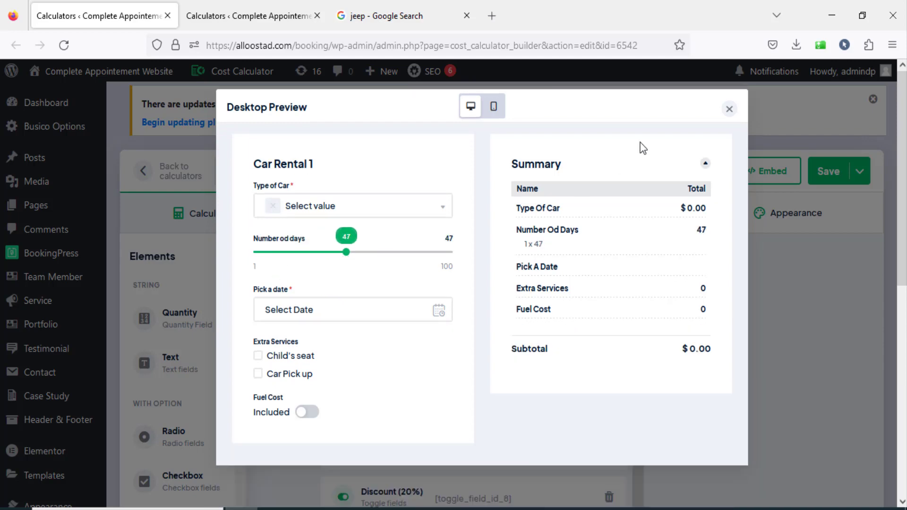
{"action": "left_click", "coordinate": [728, 110]}
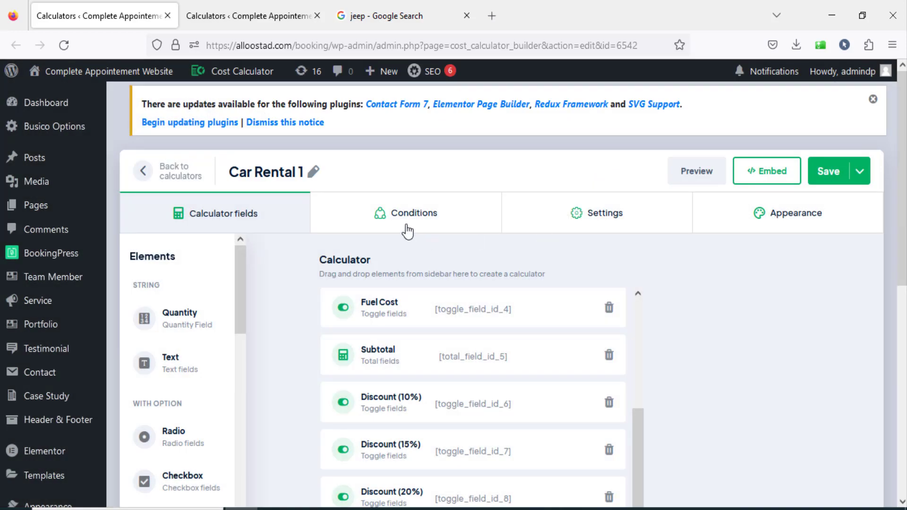
Add a condition to the Number od days to Discount (15%) link: Is superior to 41.
{"action": "left_click", "coordinate": [412, 235]}
{"action": "scroll", "coordinate": [566, 288], "scroll_direction": "down", "scroll_amount": 3}
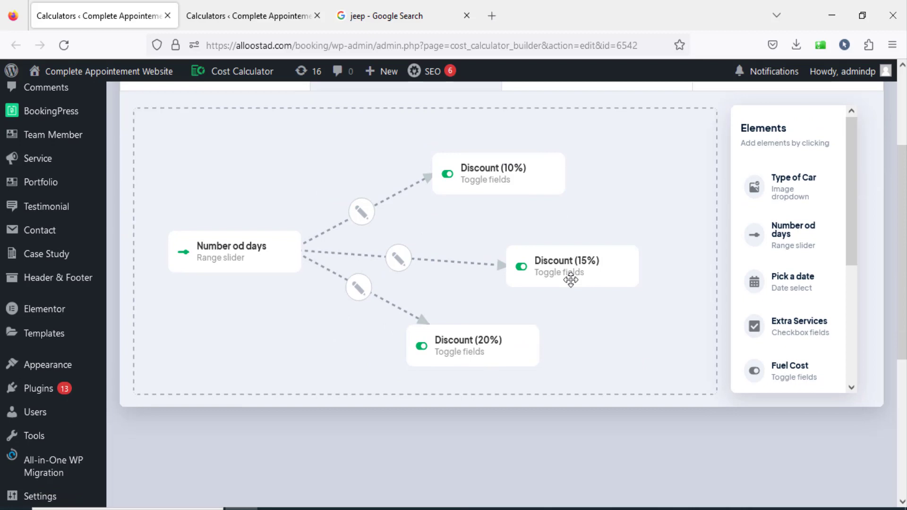
{"action": "left_click", "coordinate": [400, 266]}
{"action": "scroll", "coordinate": [483, 234], "scroll_direction": "up", "scroll_amount": 3}
{"action": "left_click", "coordinate": [301, 184]}
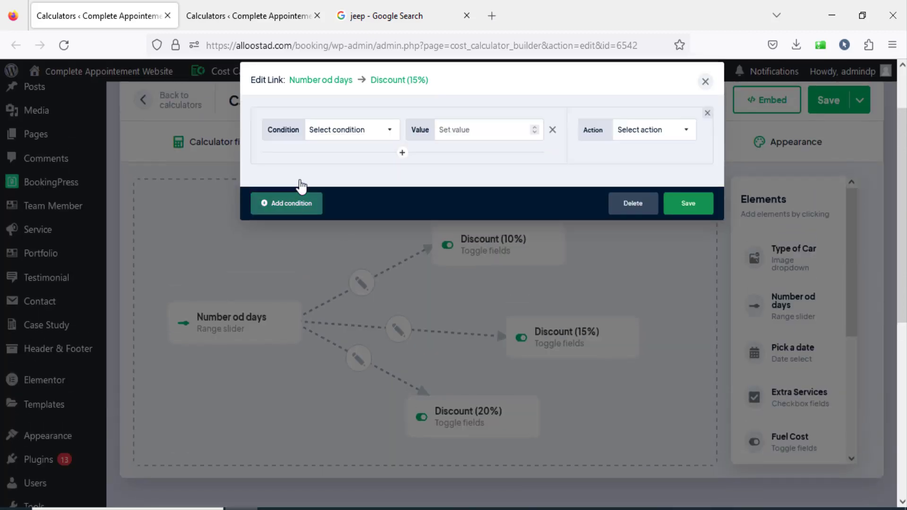
{"action": "left_click", "coordinate": [389, 130]}
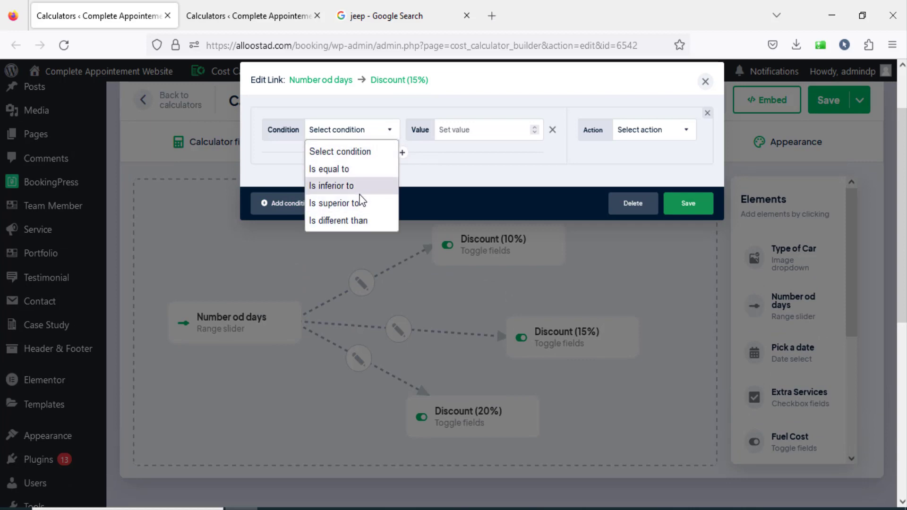
{"action": "left_click", "coordinate": [354, 202]}
{"action": "left_click", "coordinate": [453, 129]}
{"action": "type", "text": "41"}
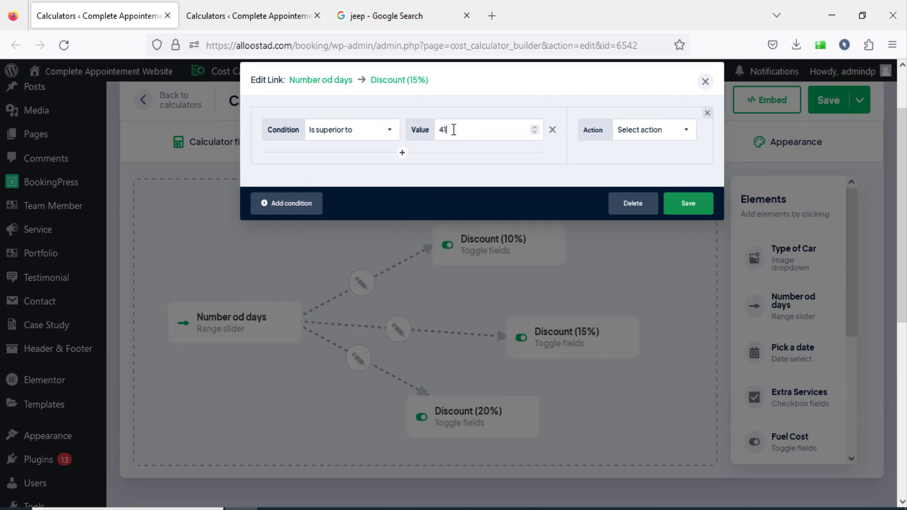
Extend the Discount (15%) condition with AND Is inferior to 80, and set its action to Select option and disable for Discount(15%).
{"action": "left_click", "coordinate": [403, 153]}
{"action": "left_click", "coordinate": [373, 183]}
{"action": "left_click", "coordinate": [367, 241]}
{"action": "left_click", "coordinate": [501, 176]}
{"action": "type", "text": "80"}
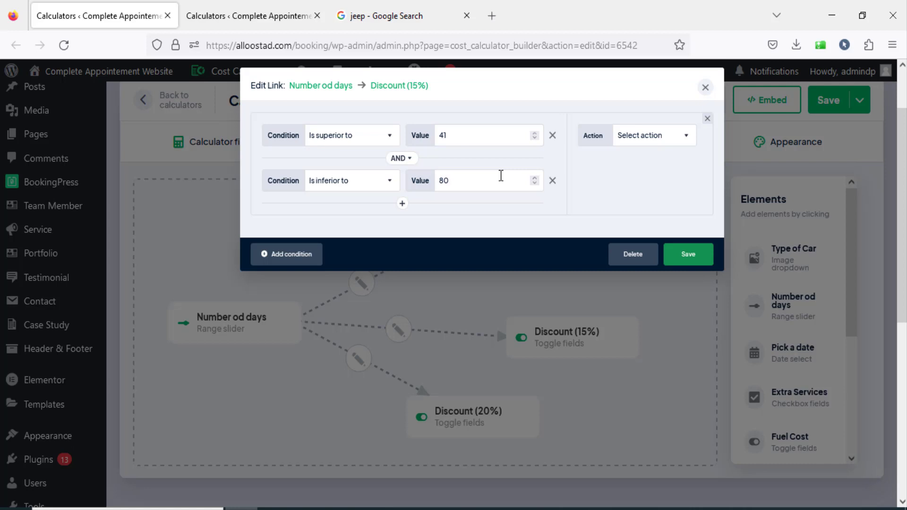
{"action": "left_click", "coordinate": [651, 135]}
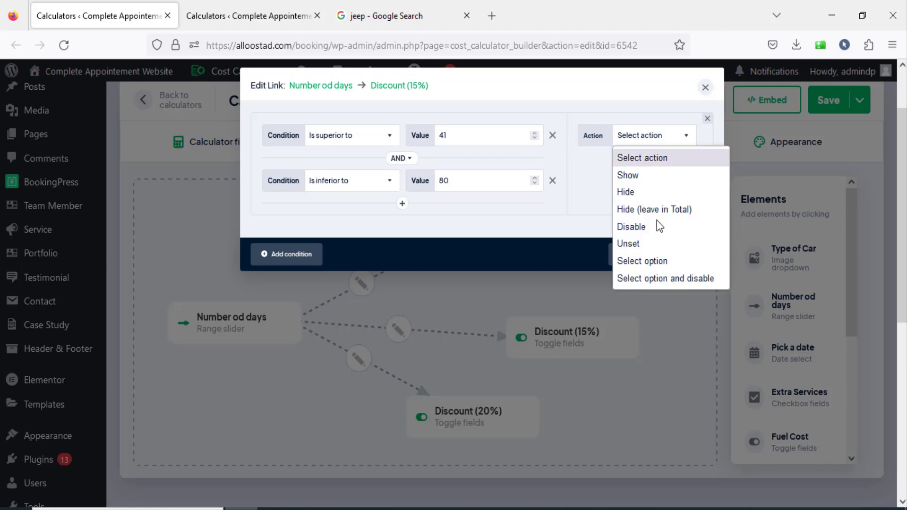
{"action": "left_click", "coordinate": [658, 277]}
{"action": "left_click", "coordinate": [651, 164]}
{"action": "left_click", "coordinate": [662, 181]}
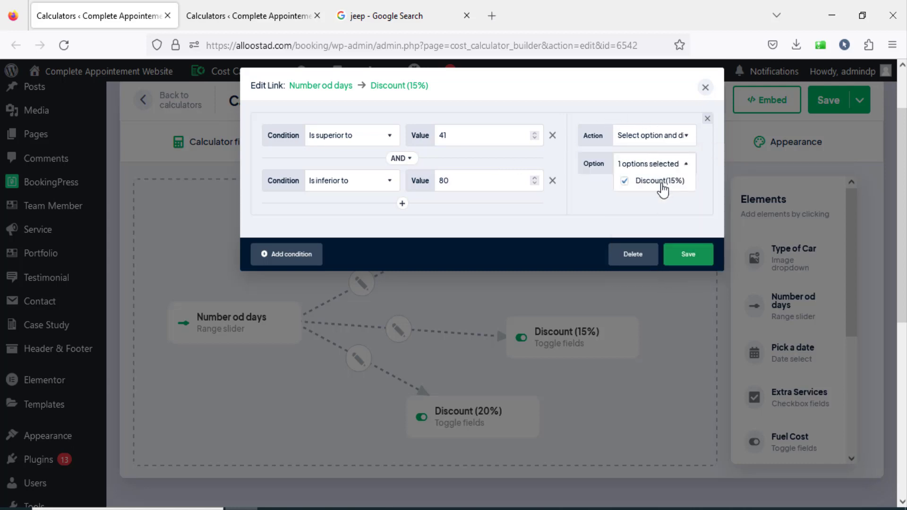
Add a second condition to the Discount (15%) link: Is superior to 41 AND Is inferior to 80.
{"action": "left_click", "coordinate": [298, 255]}
{"action": "left_click", "coordinate": [366, 268]}
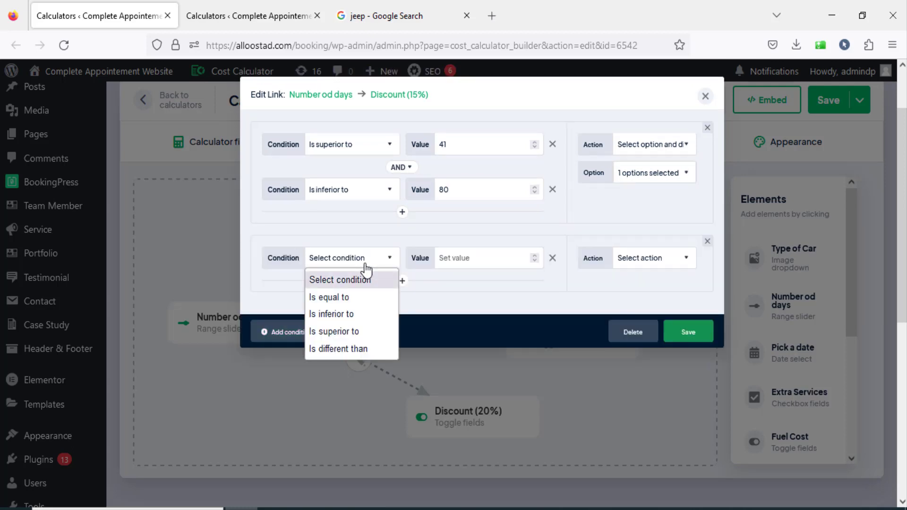
{"action": "left_click", "coordinate": [364, 332]}
{"action": "type", "text": "4"}
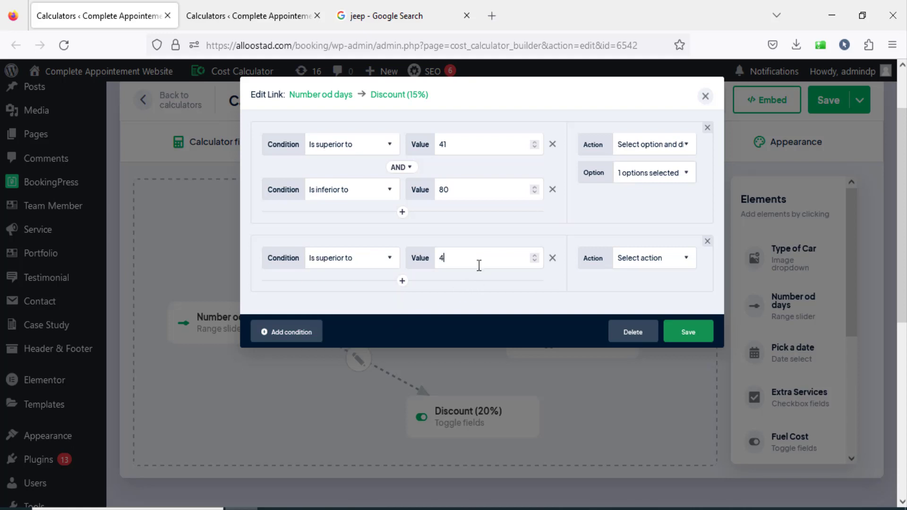
{"action": "left_click", "coordinate": [402, 281]}
{"action": "left_click", "coordinate": [358, 308]}
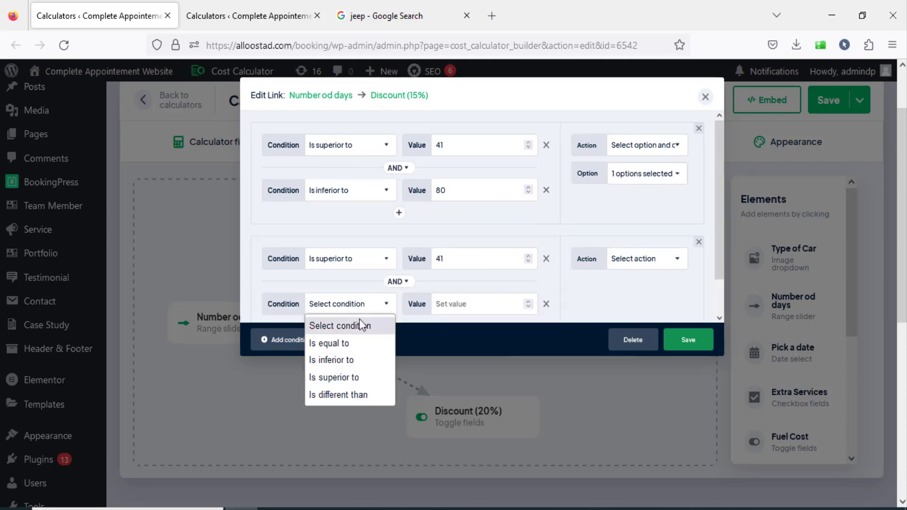
{"action": "left_click", "coordinate": [362, 363]}
{"action": "left_click", "coordinate": [466, 298]}
{"action": "type", "text": "8"}
Set the second Discount (15%) condition's action to Show, then save the link and the calculator.
{"action": "left_click", "coordinate": [643, 261]}
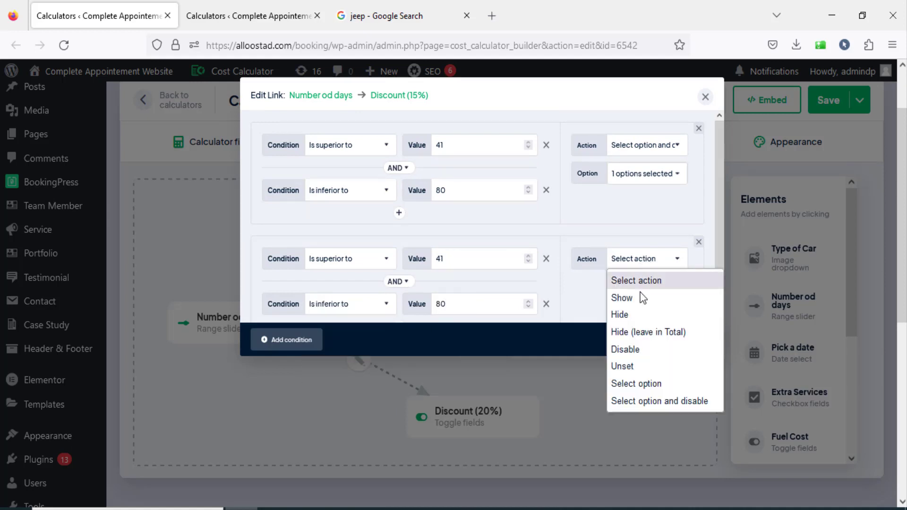
{"action": "left_click", "coordinate": [641, 302]}
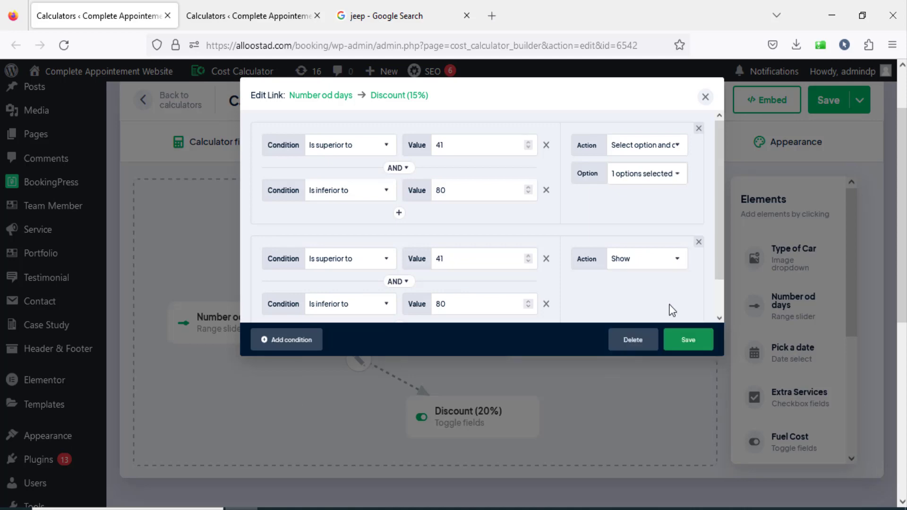
{"action": "left_click", "coordinate": [695, 341]}
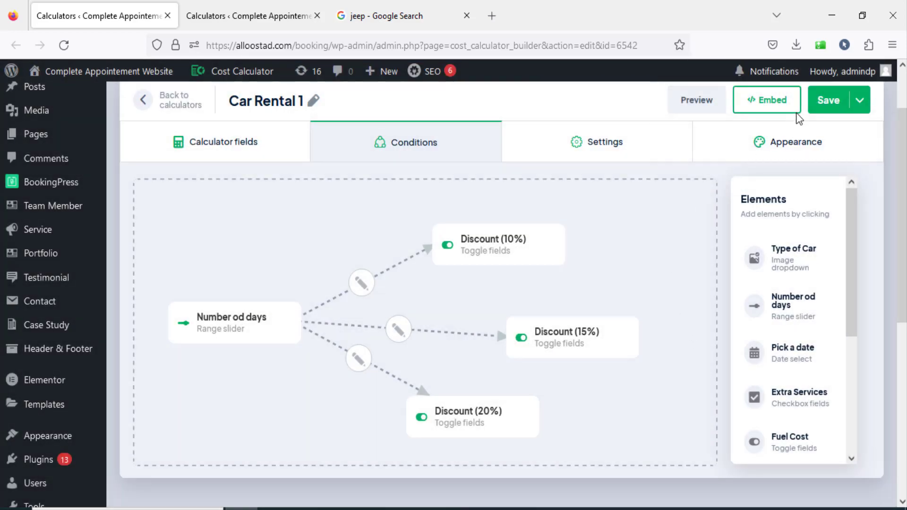
{"action": "left_click", "coordinate": [824, 101]}
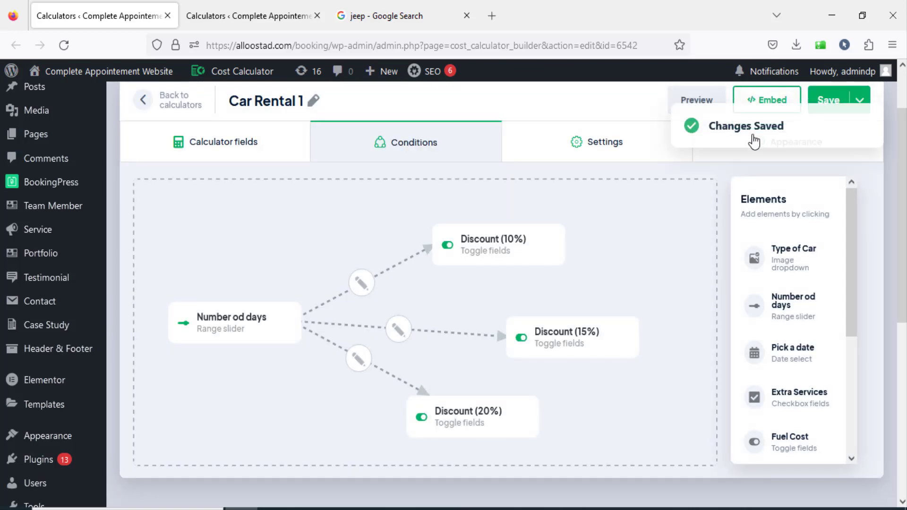
Preview the calculator and check the discount shown with Number od days at 42.
{"action": "left_click", "coordinate": [682, 95]}
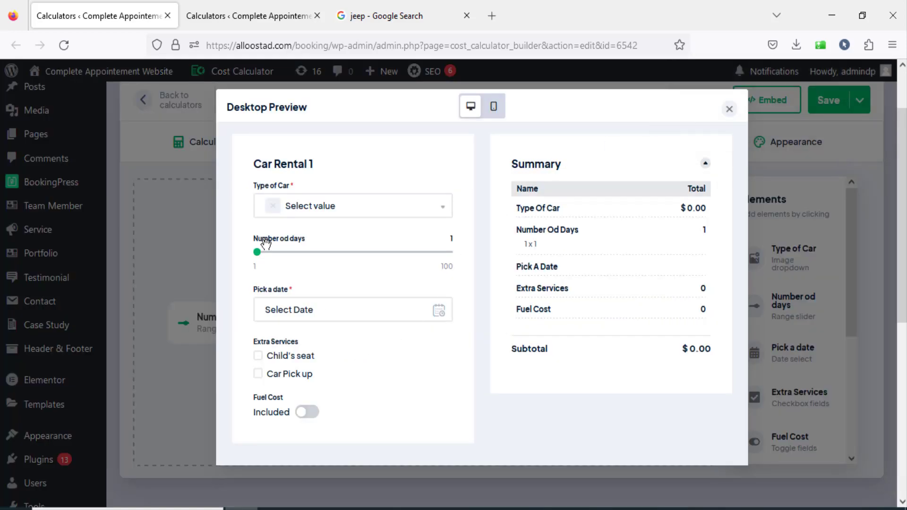
{"action": "left_click_drag", "start_coordinate": [258, 254], "coordinate": [336, 257]}
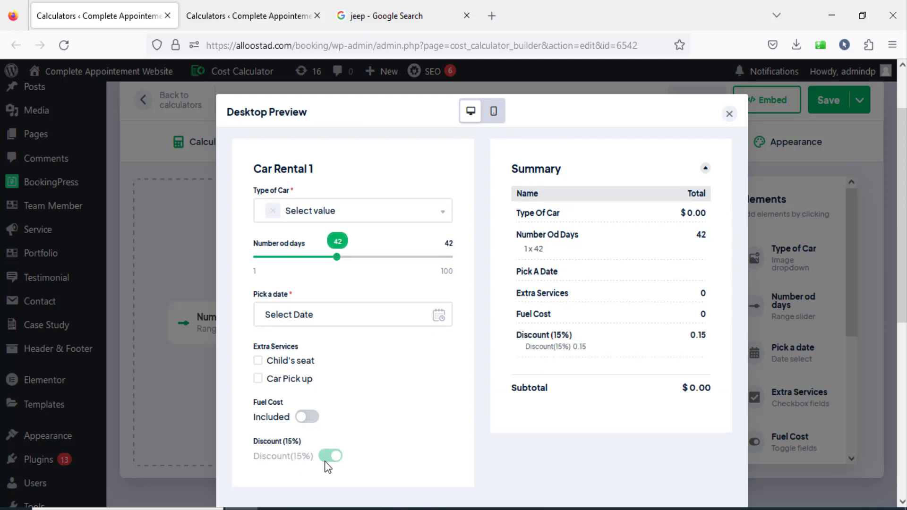
{"action": "left_click", "coordinate": [729, 113]}
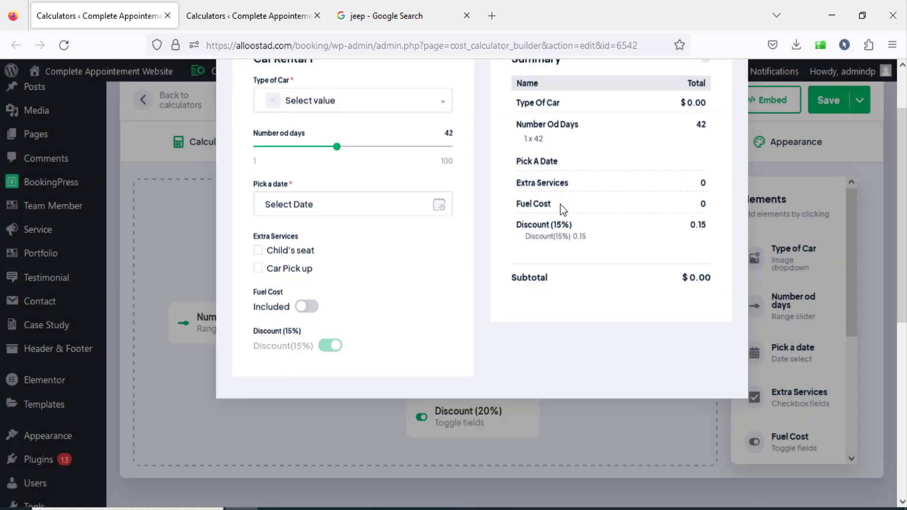
Add a condition to the Number od days to Discount (20%) link: Is superior to 81, action Select option and disable for Discount(20%).
{"action": "left_click", "coordinate": [359, 359]}
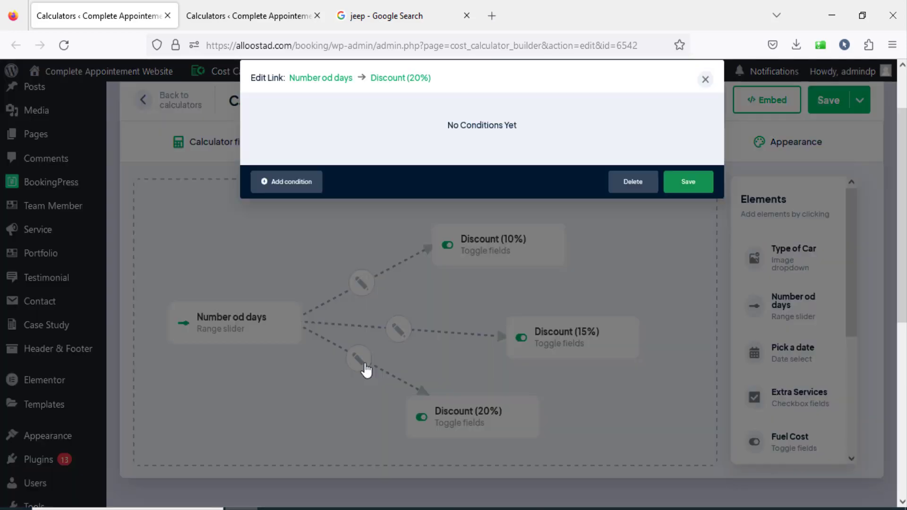
{"action": "left_click", "coordinate": [315, 185]}
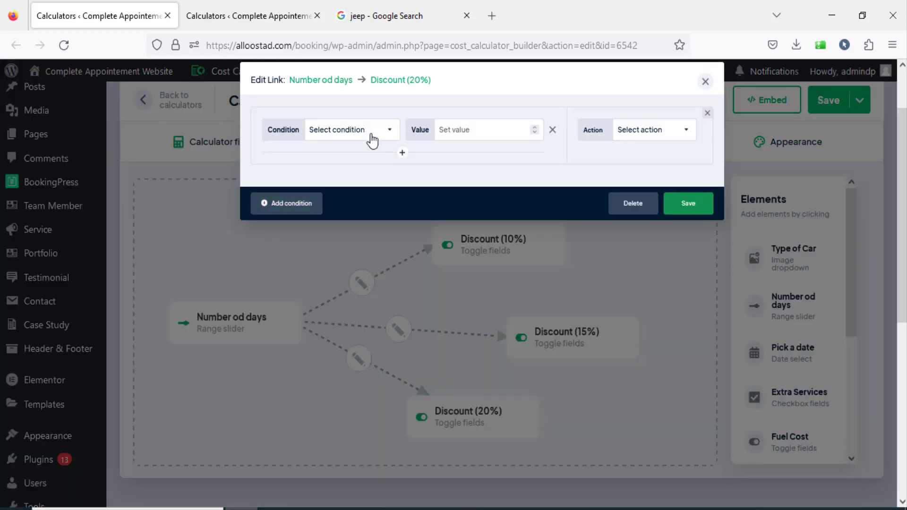
{"action": "left_click", "coordinate": [369, 137]}
{"action": "left_click", "coordinate": [360, 204]}
{"action": "type", "text": "81"}
{"action": "left_click", "coordinate": [639, 130]}
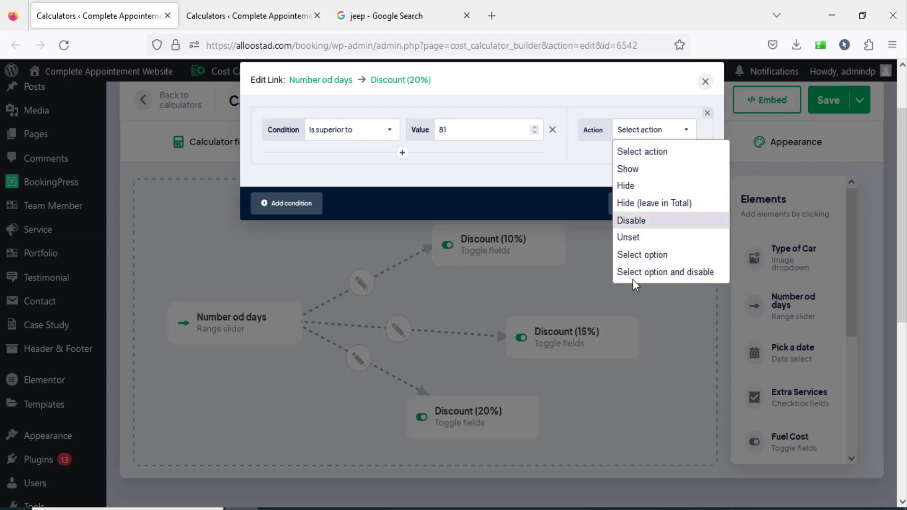
{"action": "left_click", "coordinate": [637, 272]}
{"action": "left_click", "coordinate": [647, 166]}
{"action": "left_click", "coordinate": [659, 180]}
Add a second Discount (20%) condition, Is superior to 81 with action Show, and save the link and the calculator.
{"action": "left_click", "coordinate": [278, 232]}
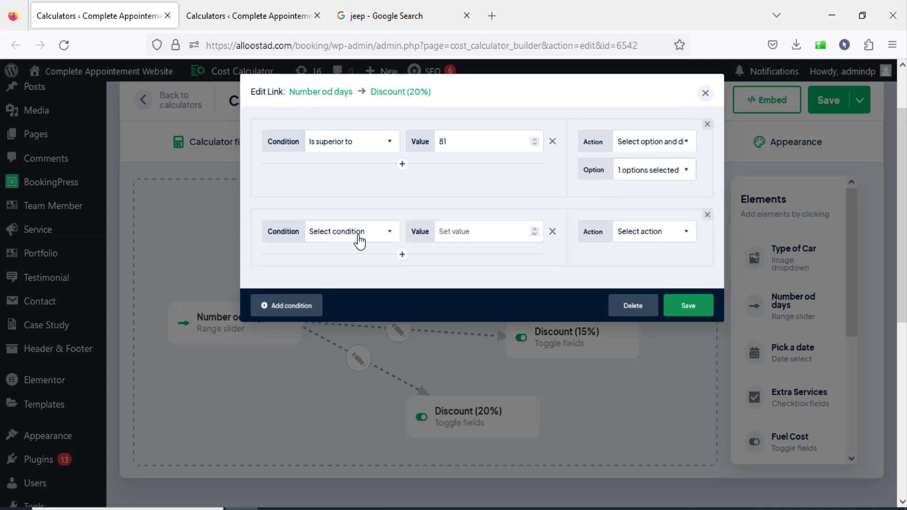
{"action": "left_click", "coordinate": [355, 234]}
{"action": "left_click", "coordinate": [349, 305]}
{"action": "left_click", "coordinate": [485, 231]}
{"action": "type", "text": "81"}
{"action": "left_click", "coordinate": [633, 232]}
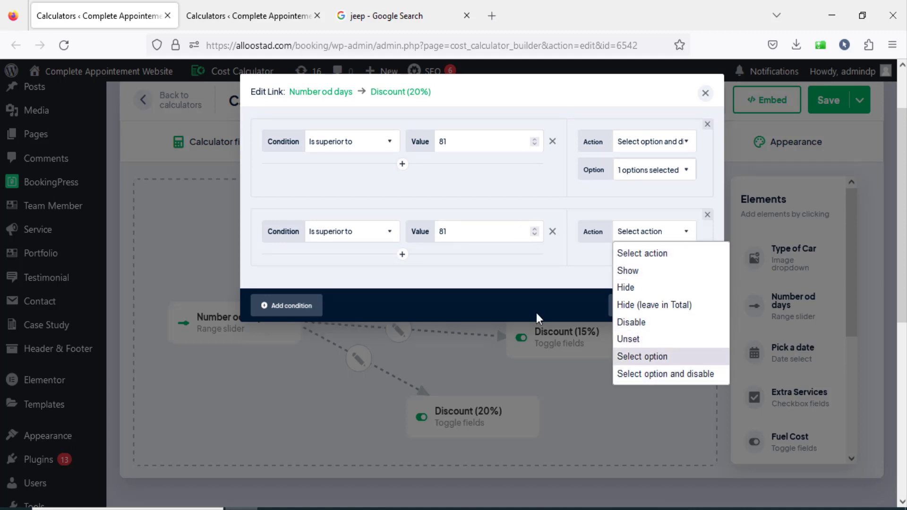
{"action": "left_click", "coordinate": [628, 270]}
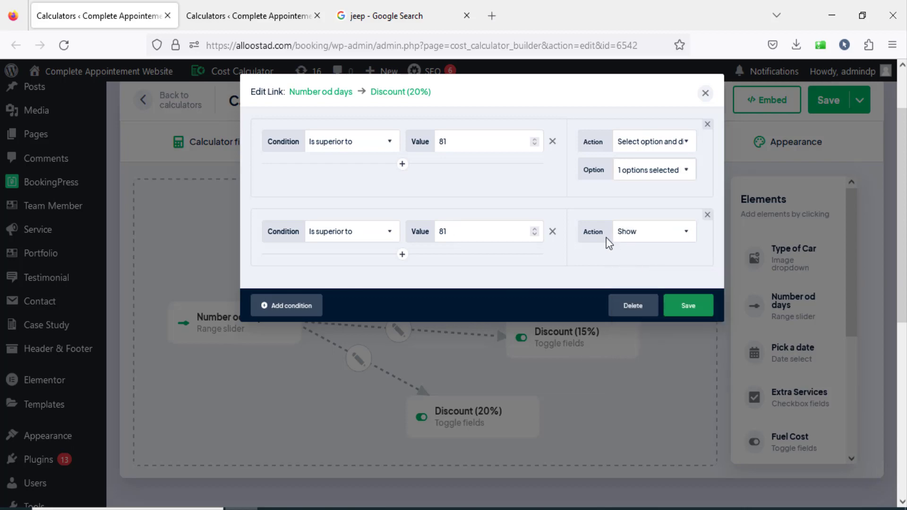
{"action": "left_click", "coordinate": [686, 307]}
{"action": "left_click", "coordinate": [826, 101]}
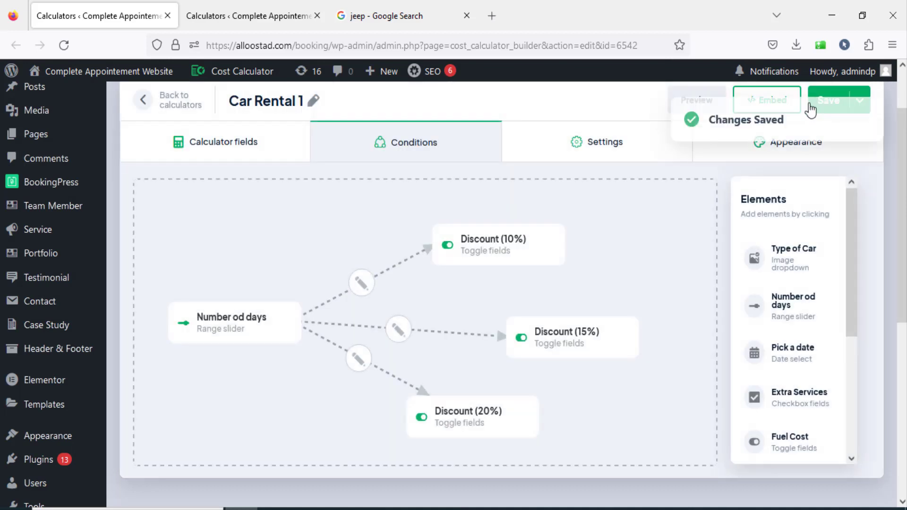
Preview the calculator and check the discount and subtotal in the summary with Number od days at 90.
{"action": "left_click", "coordinate": [702, 100]}
{"action": "left_click_drag", "start_coordinate": [257, 251], "coordinate": [424, 259]}
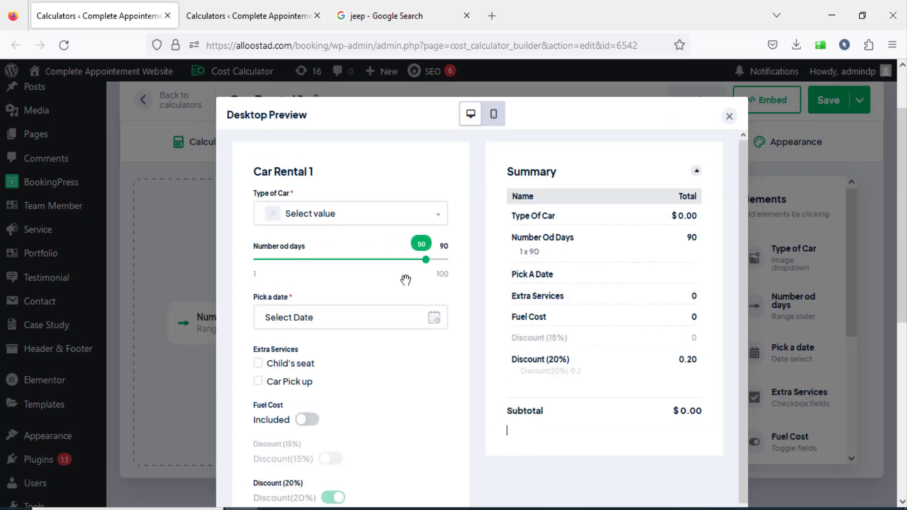
{"action": "scroll", "coordinate": [385, 395], "scroll_direction": "down", "scroll_amount": 3}
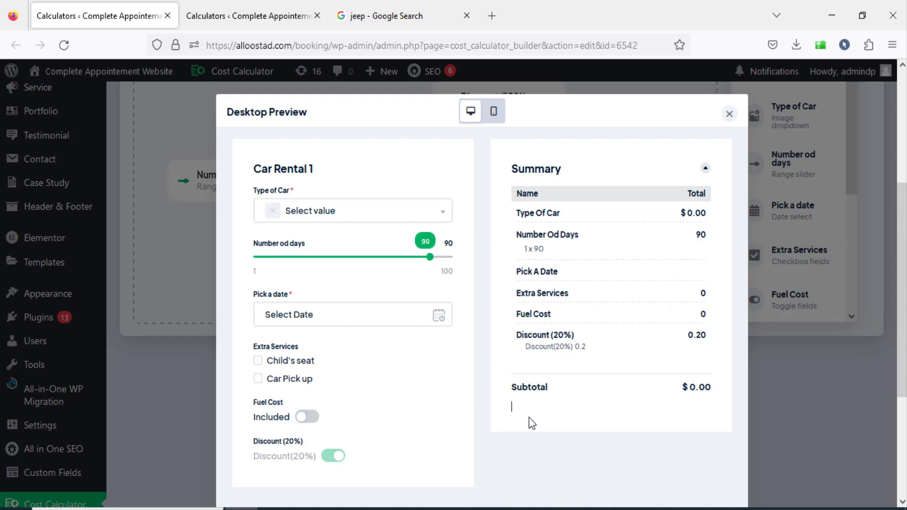
{"action": "left_click_drag", "start_coordinate": [514, 344], "coordinate": [522, 397]}
{"action": "left_click", "coordinate": [586, 355]}
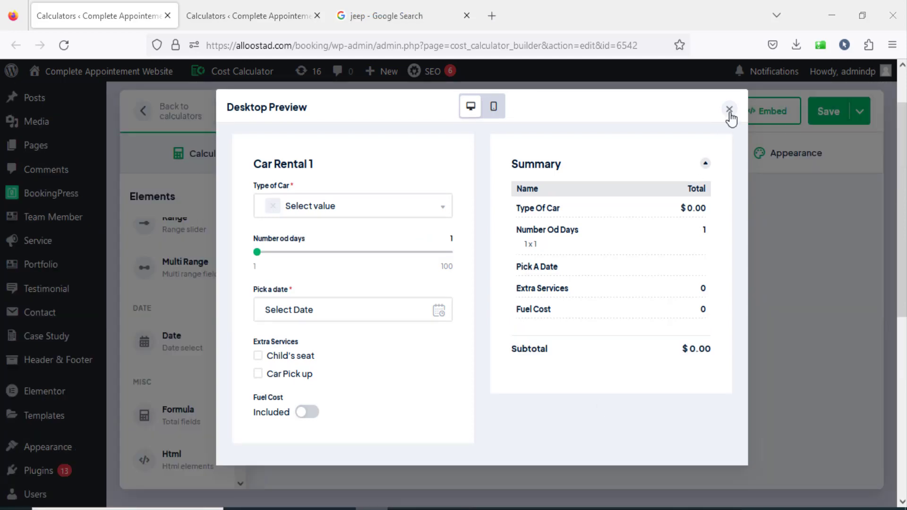
{"action": "left_click", "coordinate": [729, 111]}
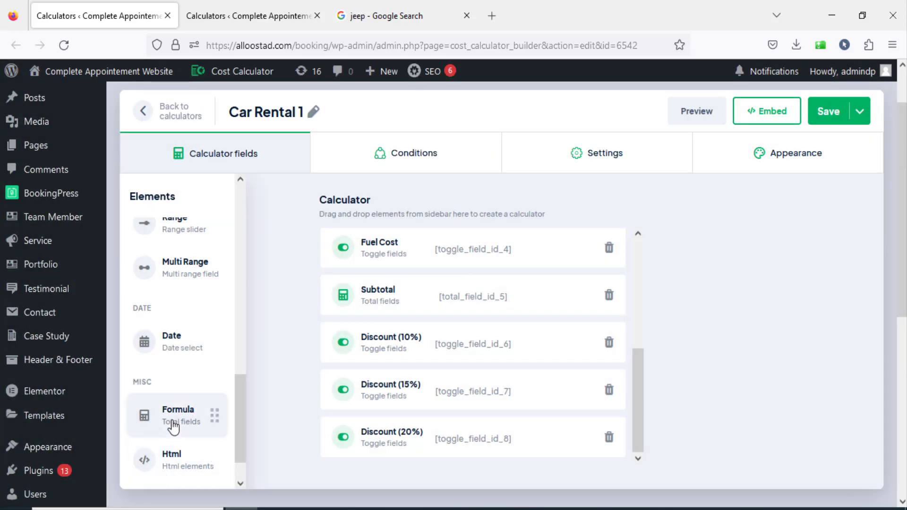
Add a Formula element below the Discount (20%) field and start its name with "Tot".
{"action": "left_click_drag", "start_coordinate": [175, 418], "coordinate": [386, 419]}
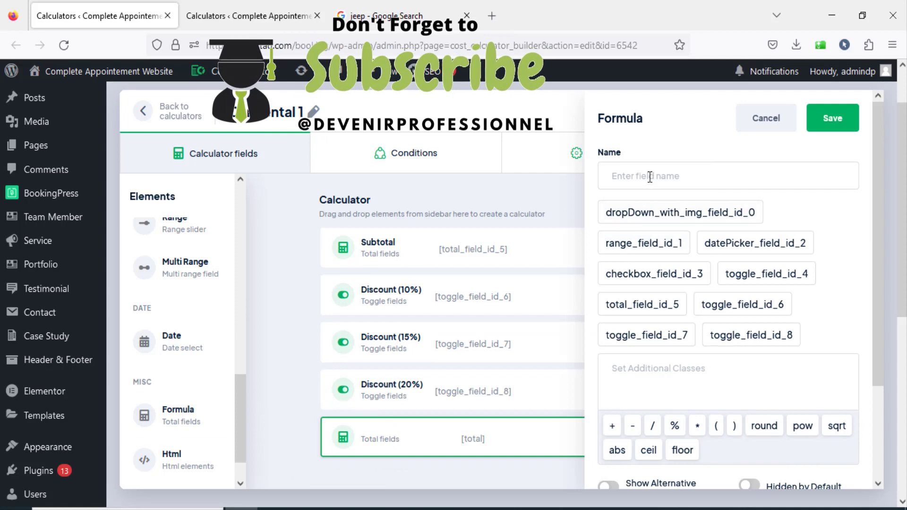
{"action": "type", "text": "Total"}
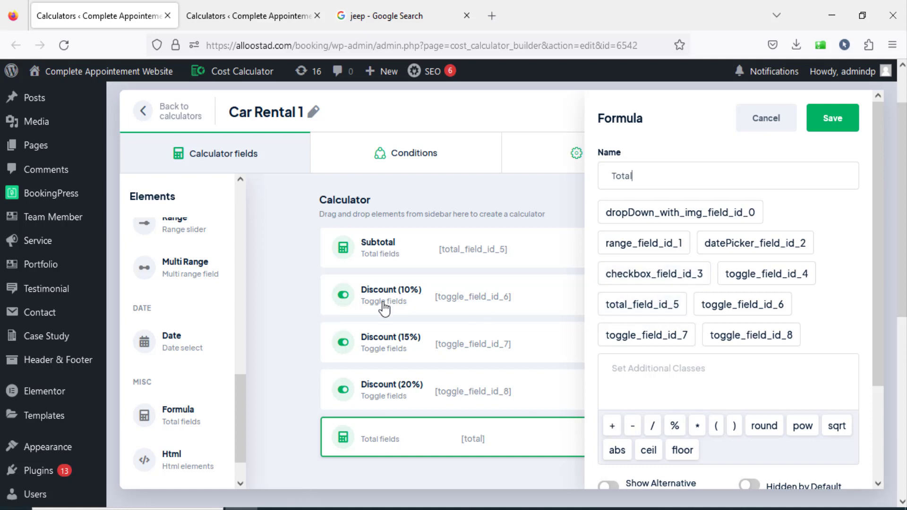
Build the Total formula as (total_field_id_5) - ((total_field_id_5) * (toggle_field_id_6 + toggle_field_id_7 + toggle_field_id_8)).
{"action": "left_click", "coordinate": [653, 308]}
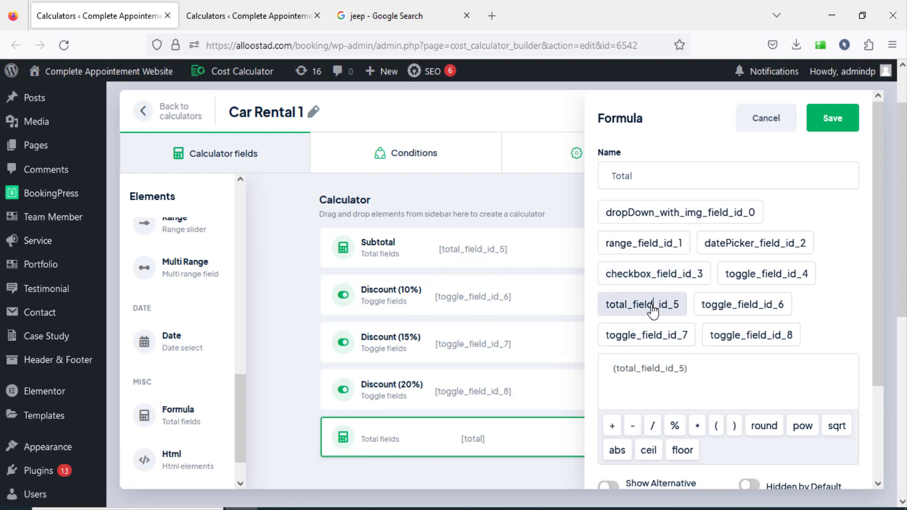
{"action": "left_click", "coordinate": [632, 426]}
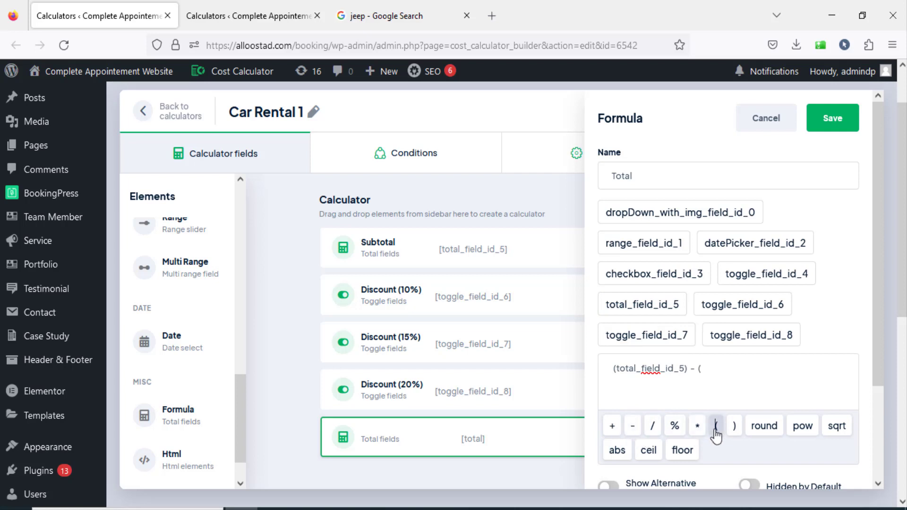
{"action": "left_click", "coordinate": [649, 312]}
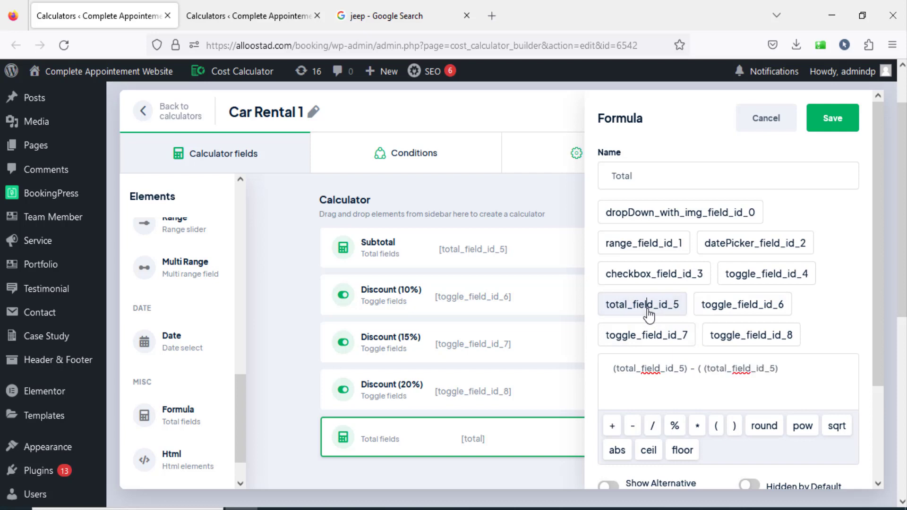
{"action": "left_click", "coordinate": [696, 428]}
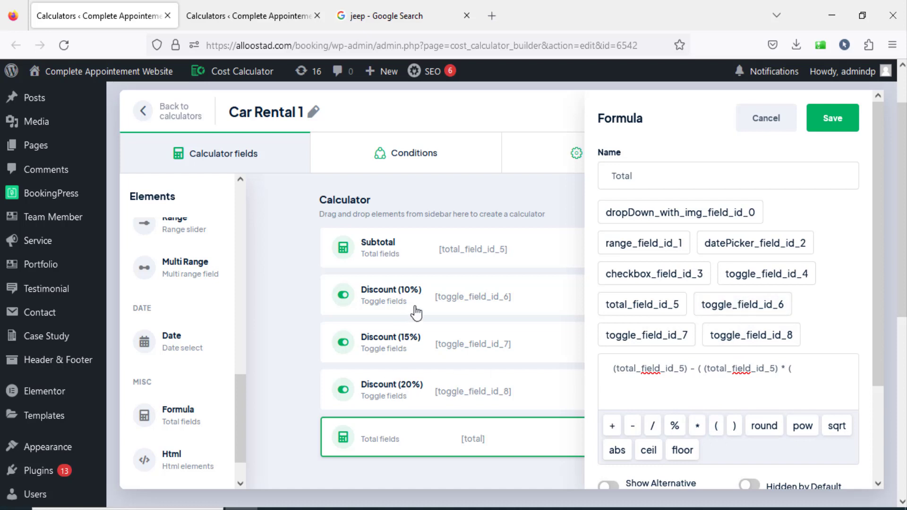
{"action": "left_click", "coordinate": [775, 308]}
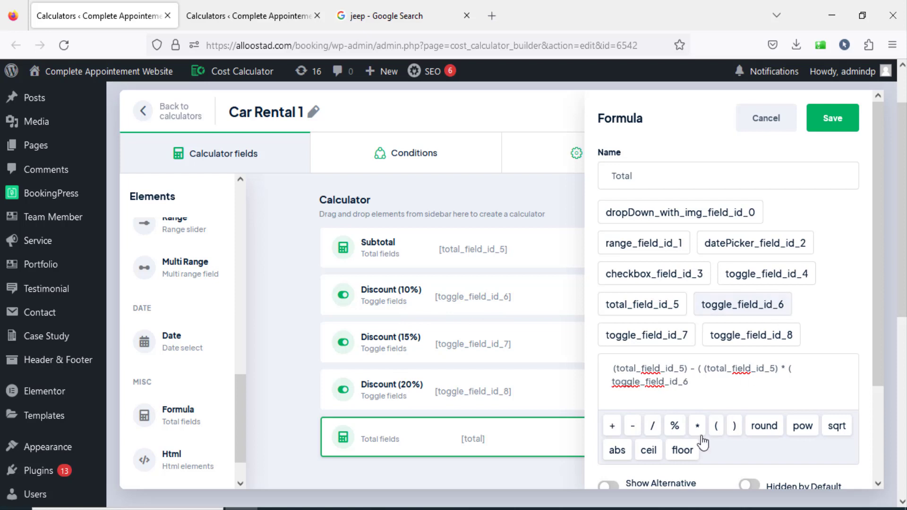
{"action": "left_click", "coordinate": [614, 428]}
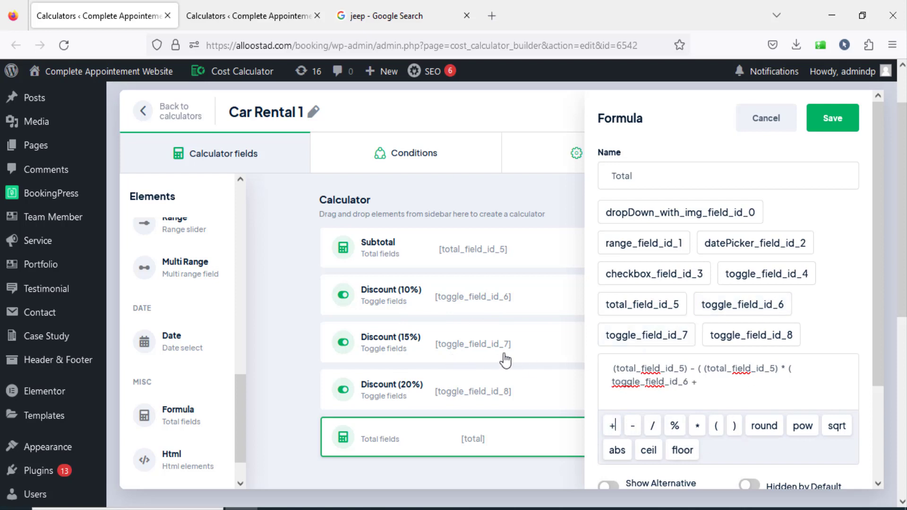
{"action": "left_click", "coordinate": [645, 338]}
{"action": "left_click", "coordinate": [616, 431]}
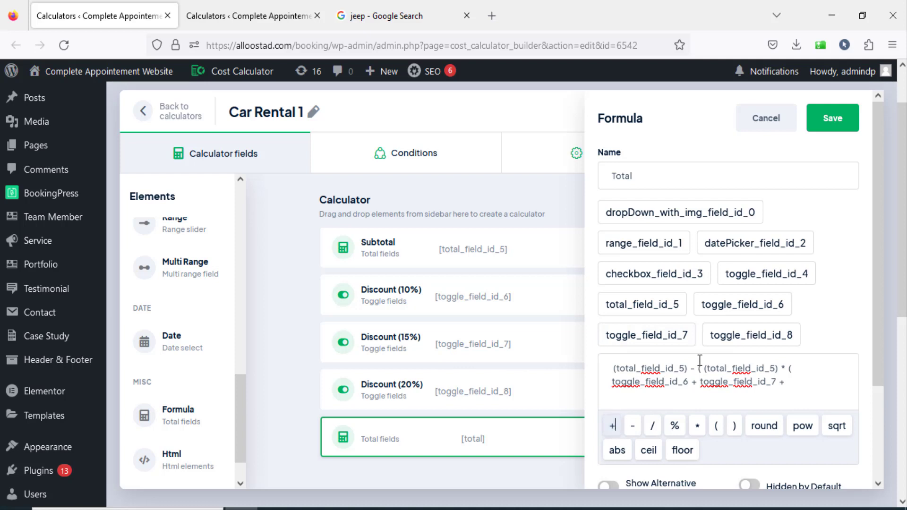
{"action": "left_click", "coordinate": [749, 343]}
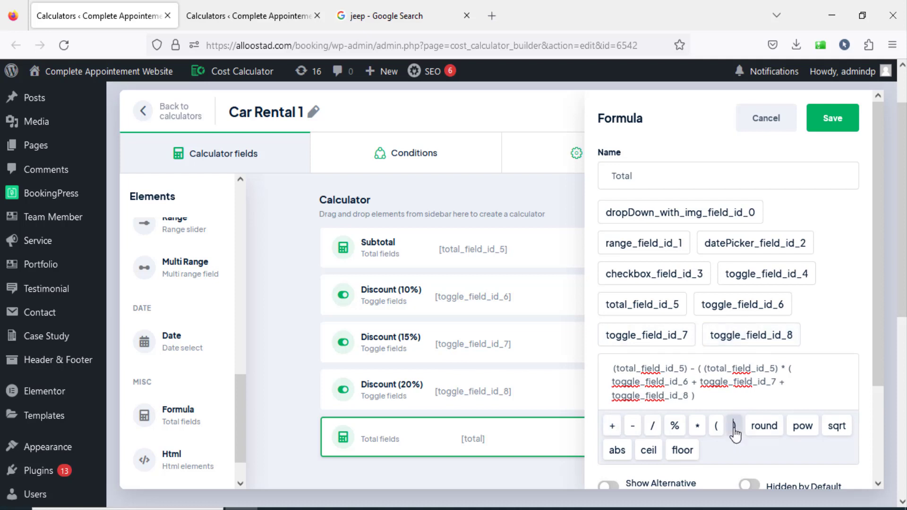
{"action": "left_click", "coordinate": [734, 428]}
Save the Total formula element and the Car Rental 1 calculator.
{"action": "scroll", "coordinate": [709, 381], "scroll_direction": "down", "scroll_amount": 3}
{"action": "scroll", "coordinate": [828, 197], "scroll_direction": "up", "scroll_amount": 3}
{"action": "left_click", "coordinate": [835, 118]}
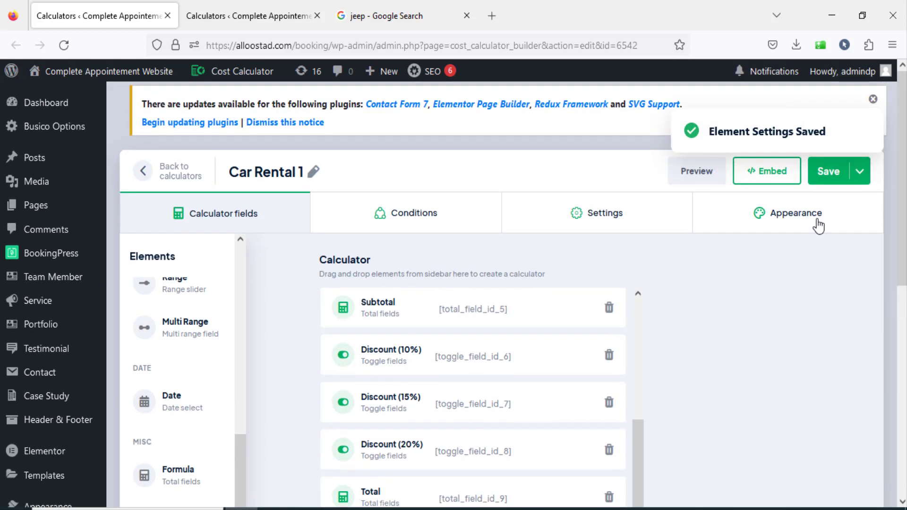
{"action": "left_click", "coordinate": [824, 175]}
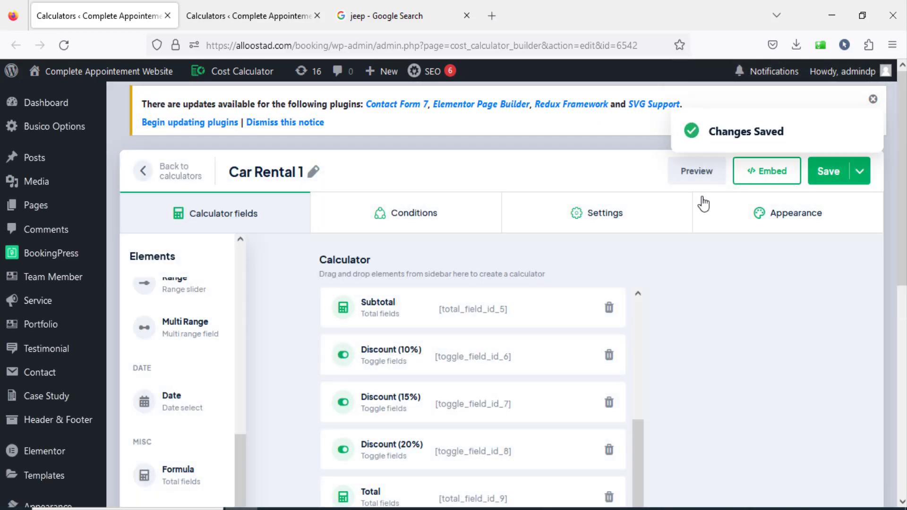
Preview the calculator with Type of Car set to Dacia and Number od days at 27.
{"action": "left_click", "coordinate": [699, 172]}
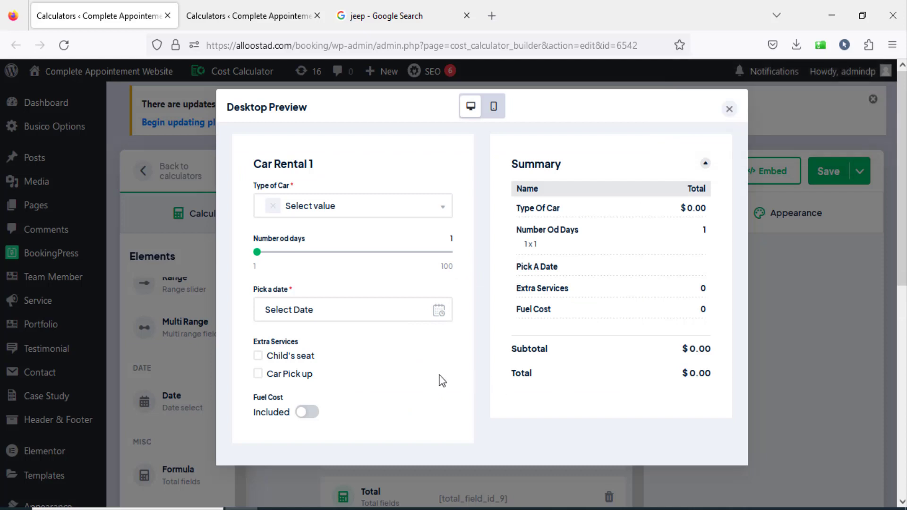
{"action": "left_click", "coordinate": [295, 222]}
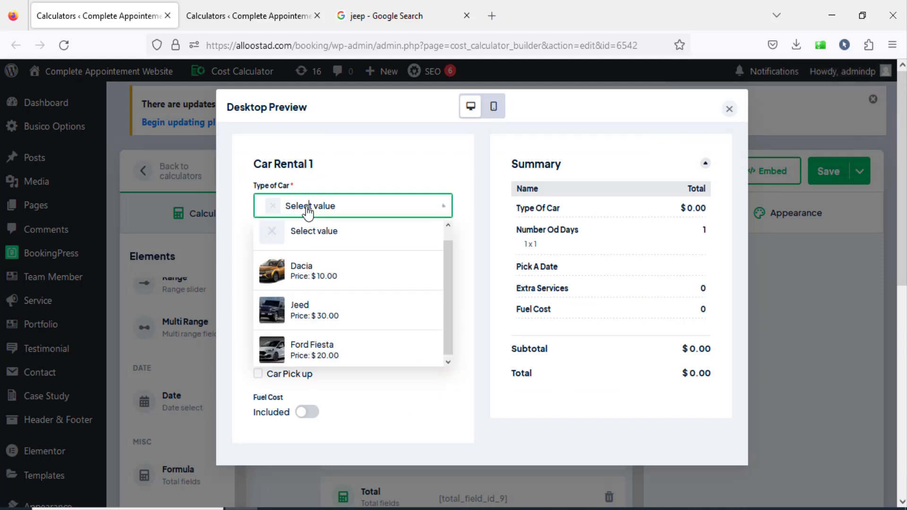
{"action": "left_click", "coordinate": [310, 274]}
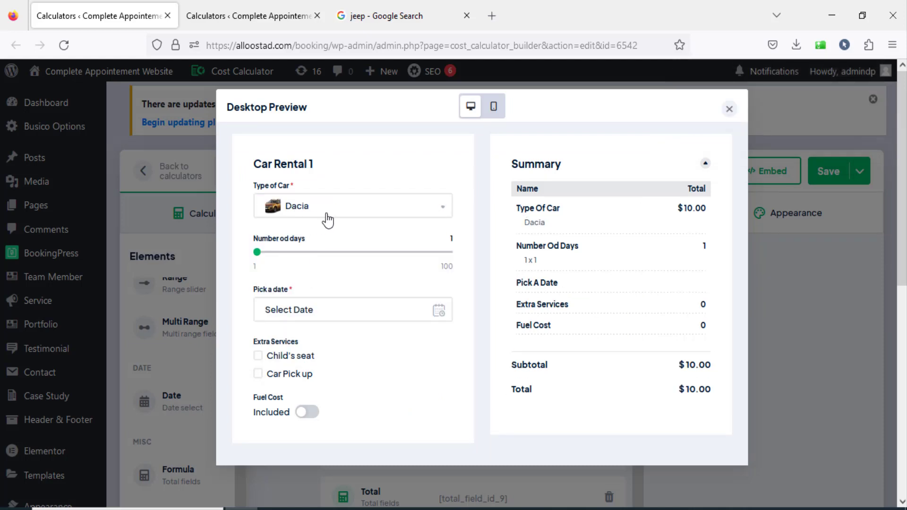
{"action": "left_click_drag", "start_coordinate": [678, 210], "coordinate": [712, 210]}
{"action": "left_click", "coordinate": [710, 212]}
{"action": "left_click_drag", "start_coordinate": [258, 251], "coordinate": [308, 257]}
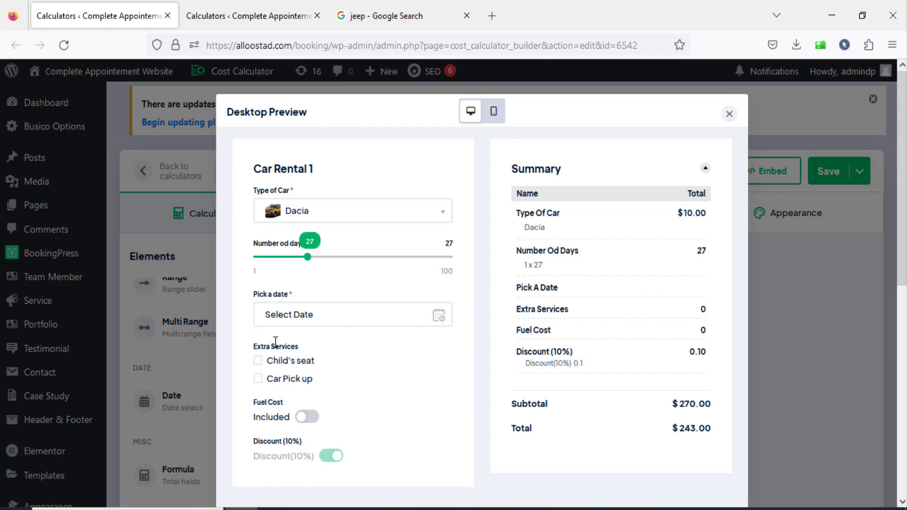
Pick July 21, 2023, add Child's seat and the included fuel cost in the preview, and check the total.
{"action": "left_click", "coordinate": [313, 315]}
{"action": "left_click", "coordinate": [376, 445]}
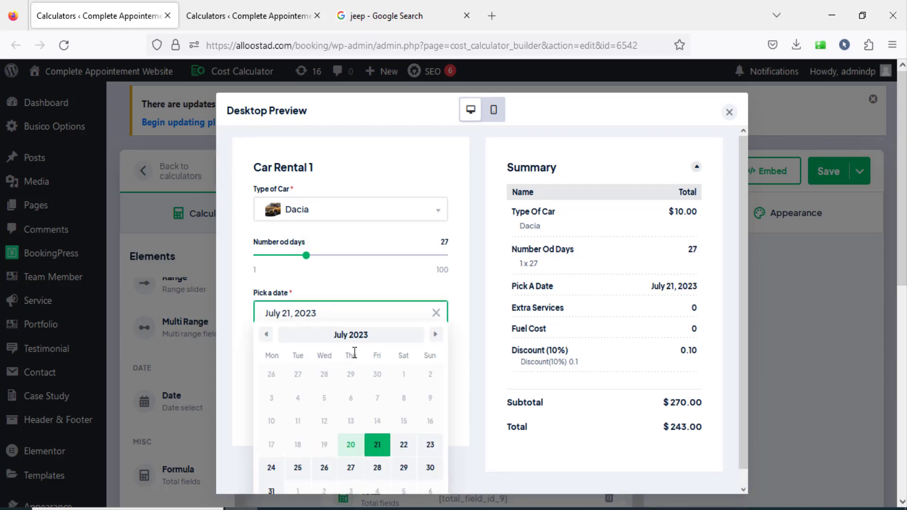
{"action": "left_click", "coordinate": [258, 350]}
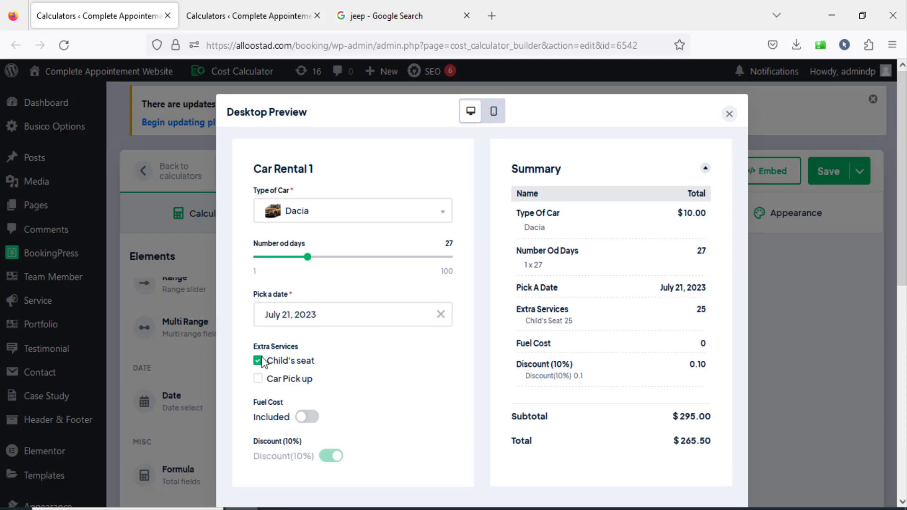
{"action": "left_click", "coordinate": [308, 417]}
{"action": "scroll", "coordinate": [474, 381], "scroll_direction": "down", "scroll_amount": 3}
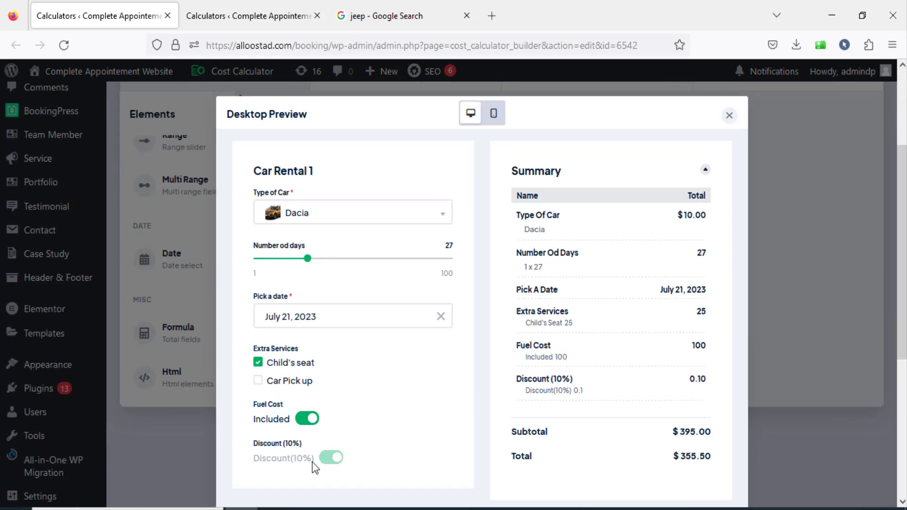
{"action": "left_click_drag", "start_coordinate": [712, 455], "coordinate": [648, 444]}
{"action": "left_click", "coordinate": [616, 461]}
Raise Number od days to 85 to check the 20% discounted total, and close the preview.
{"action": "left_click_drag", "start_coordinate": [307, 258], "coordinate": [421, 266]}
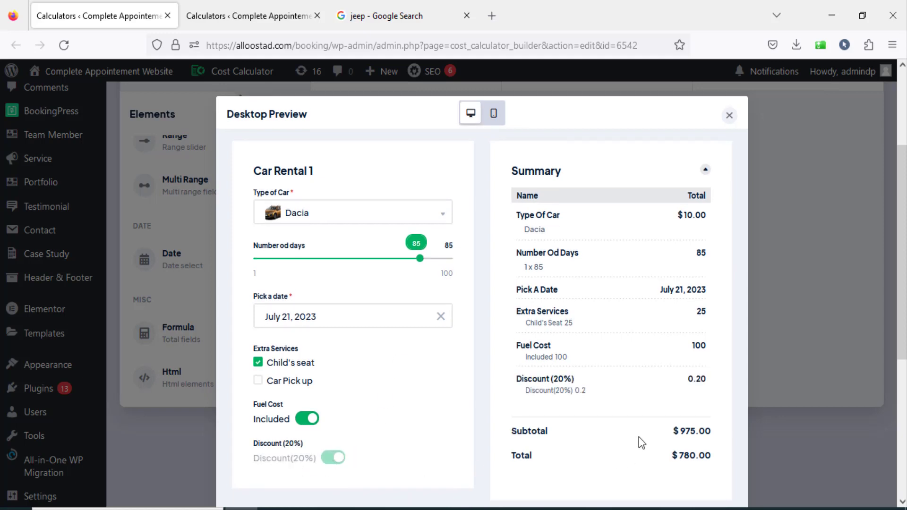
{"action": "scroll", "coordinate": [640, 437], "scroll_direction": "down", "scroll_amount": 3}
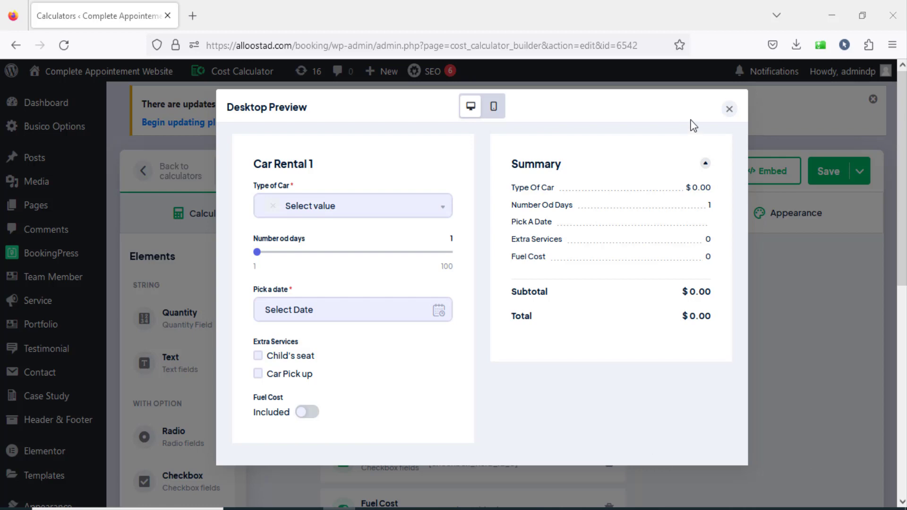
{"action": "left_click", "coordinate": [730, 111]}
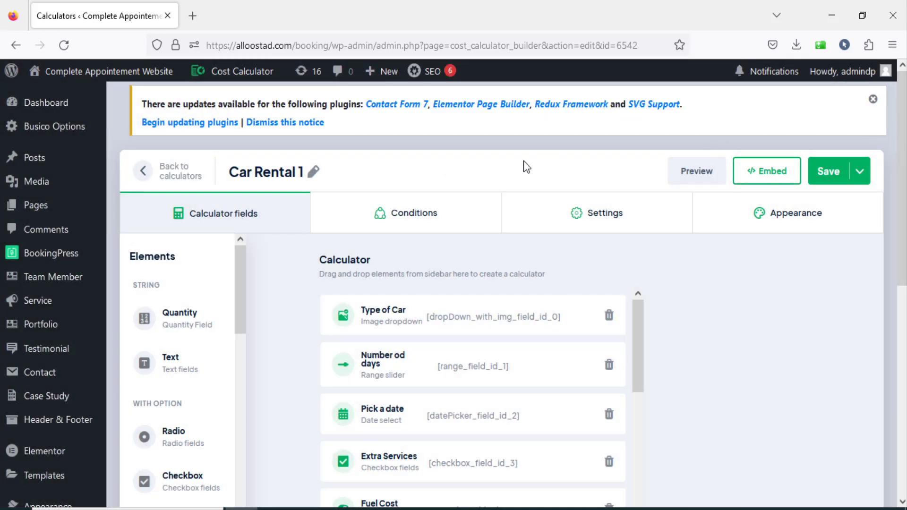
View the calculator's Currency settings and open the global Cost Calculator settings in a new browser tab.
{"action": "left_click", "coordinate": [605, 226]}
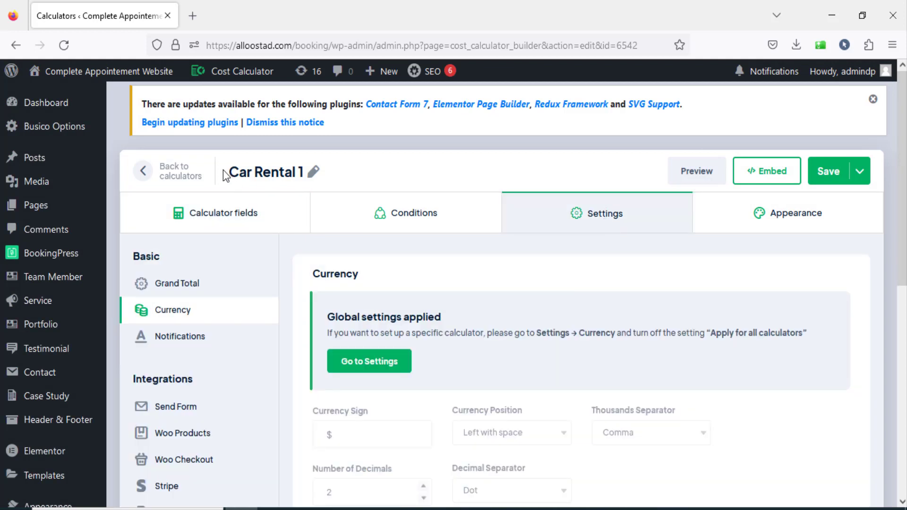
{"action": "mouse_move", "coordinate": [241, 71]}
{"action": "right_click", "coordinate": [209, 156]}
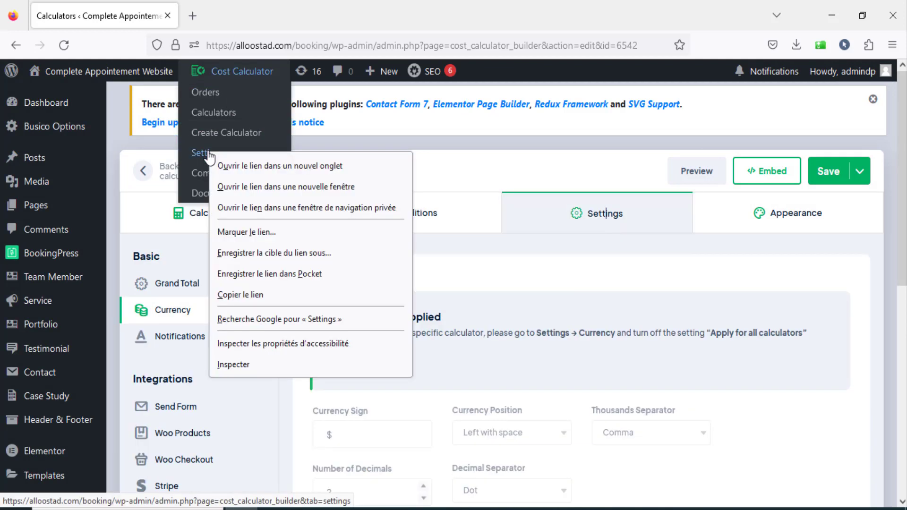
{"action": "left_click", "coordinate": [242, 166]}
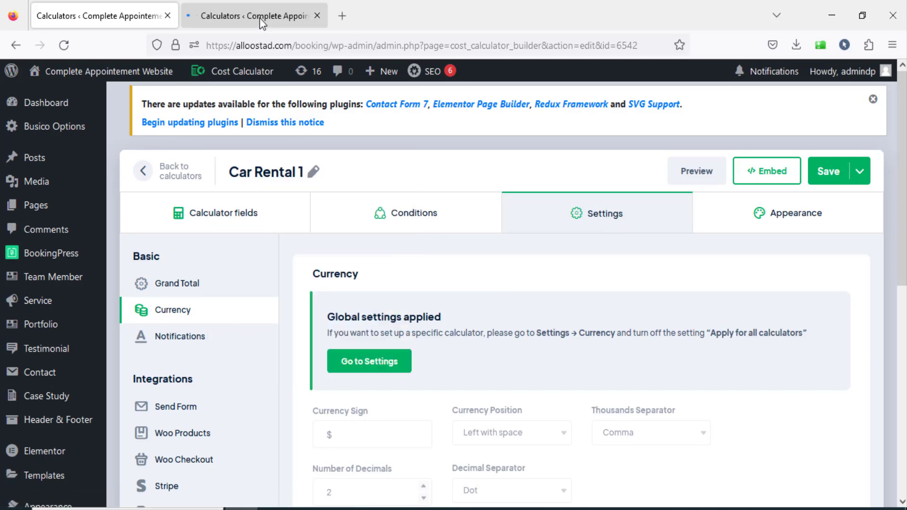
{"action": "left_click", "coordinate": [260, 21]}
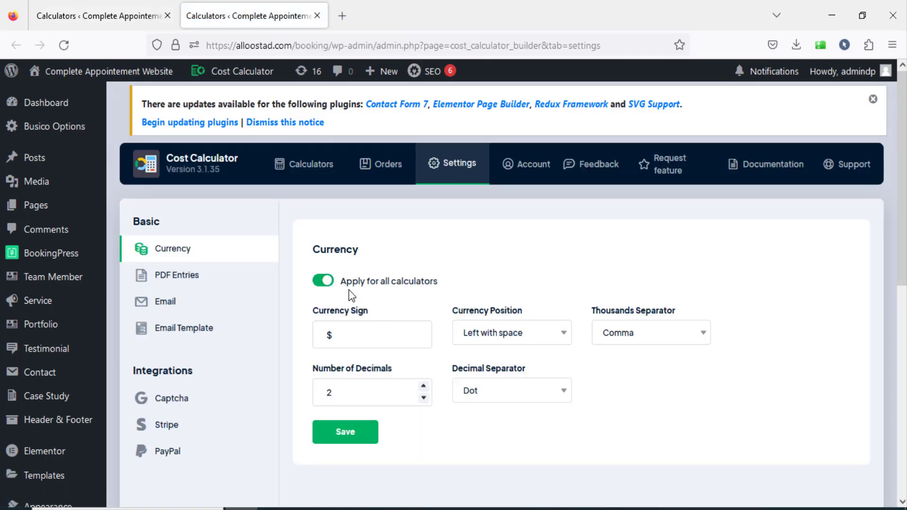
Return to Car Rental 1, open its Grand Total settings, and preview the current summary layout.
{"action": "left_click", "coordinate": [97, 17]}
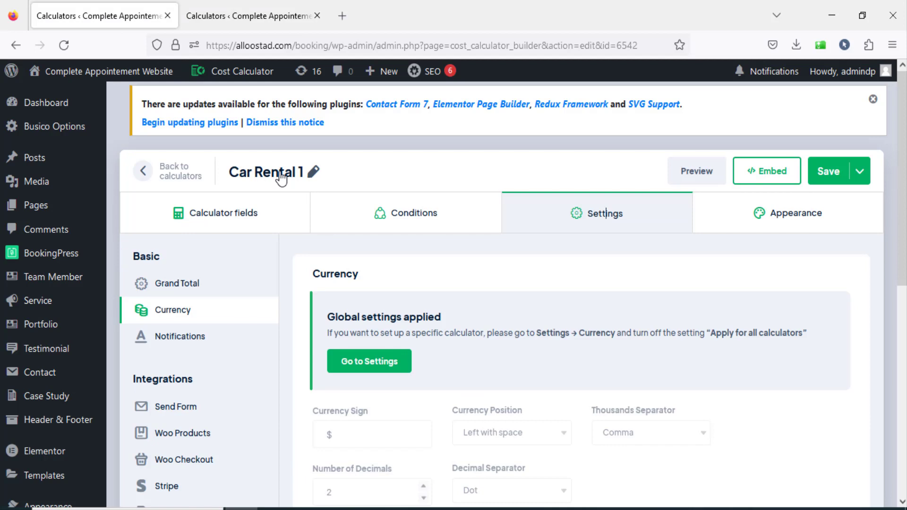
{"action": "scroll", "coordinate": [517, 298], "scroll_direction": "down", "scroll_amount": 3}
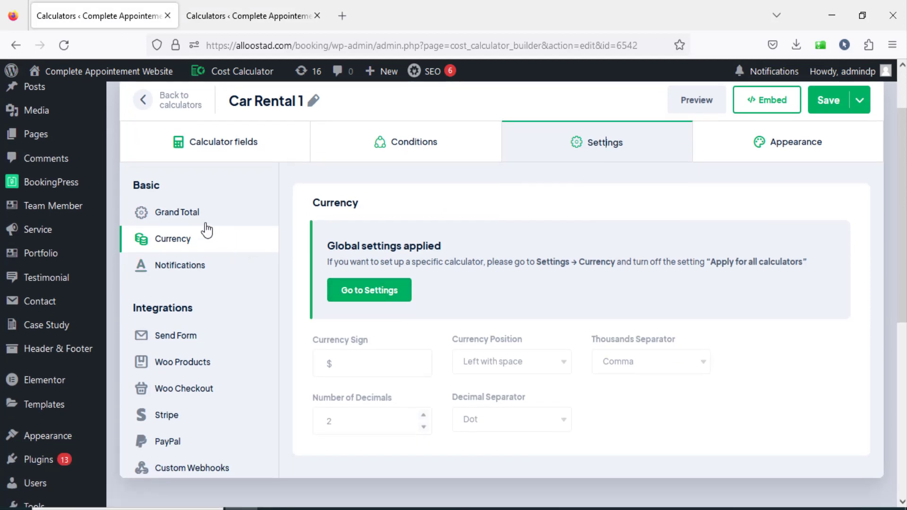
{"action": "left_click", "coordinate": [178, 212]}
{"action": "scroll", "coordinate": [587, 304], "scroll_direction": "up", "scroll_amount": 3}
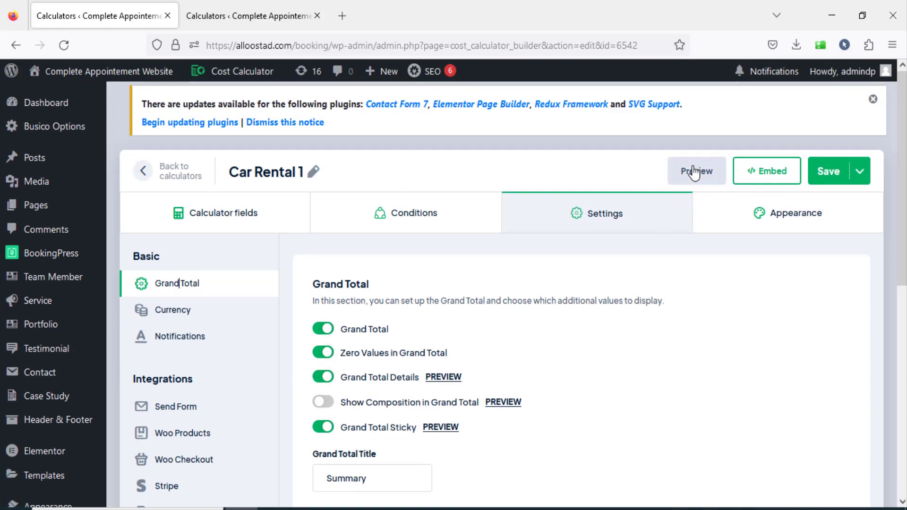
{"action": "left_click", "coordinate": [693, 173]}
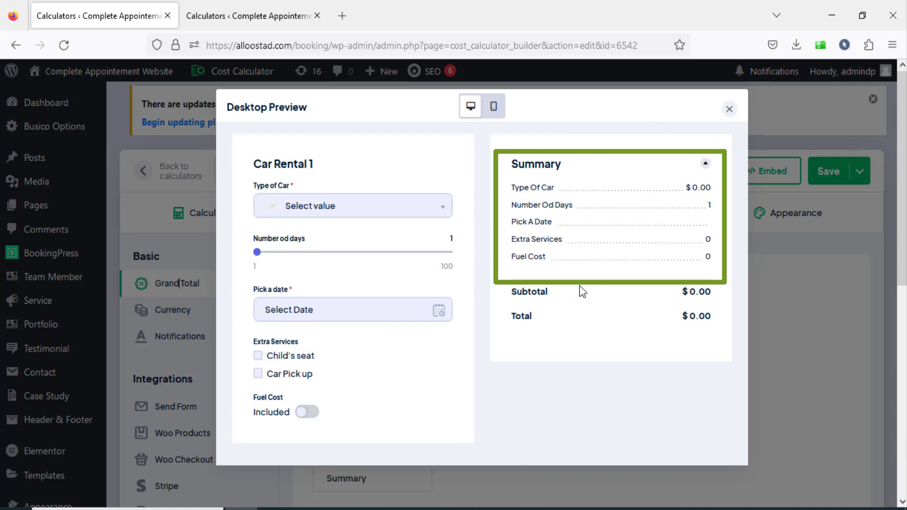
{"action": "left_click", "coordinate": [729, 109]}
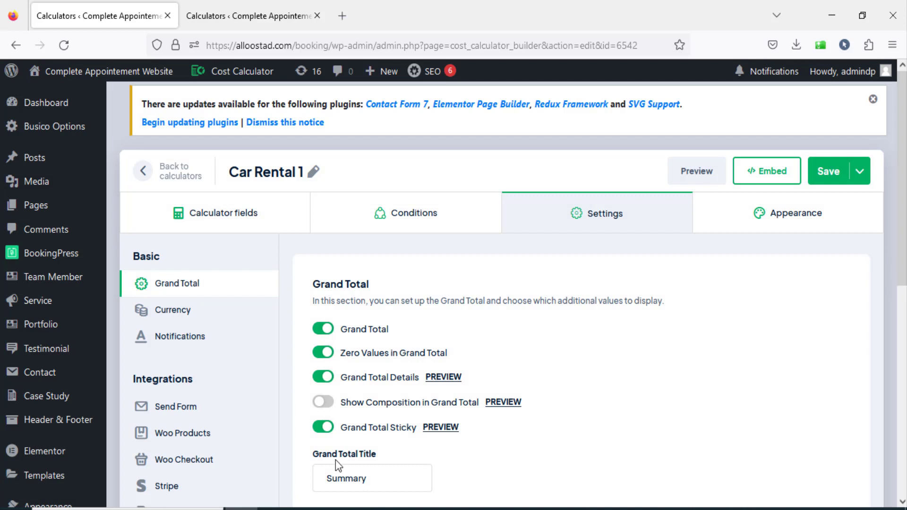
Enable Show Composition in Grand Total and save the calculator.
{"action": "left_click", "coordinate": [323, 402]}
{"action": "scroll", "coordinate": [299, 384], "scroll_direction": "down", "scroll_amount": 3}
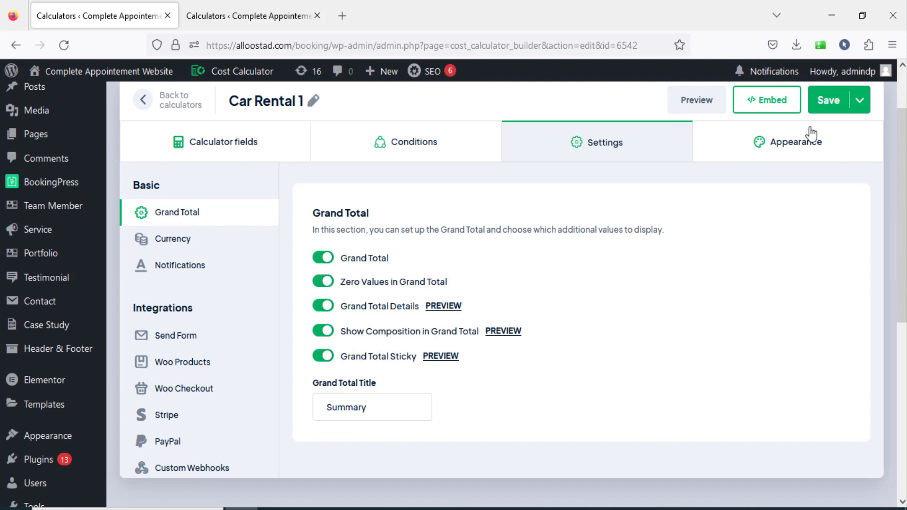
{"action": "left_click", "coordinate": [829, 100]}
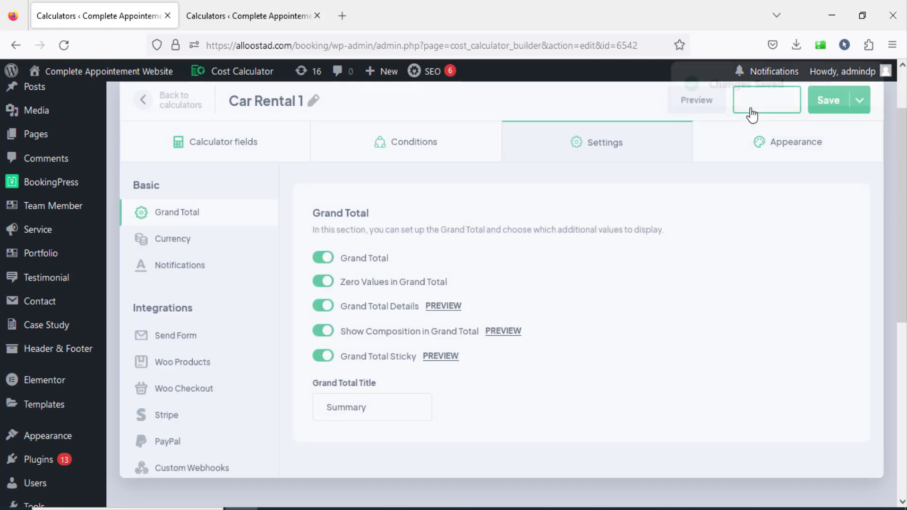
Turn off the Grand Total option and save the calculator.
{"action": "left_click", "coordinate": [325, 265]}
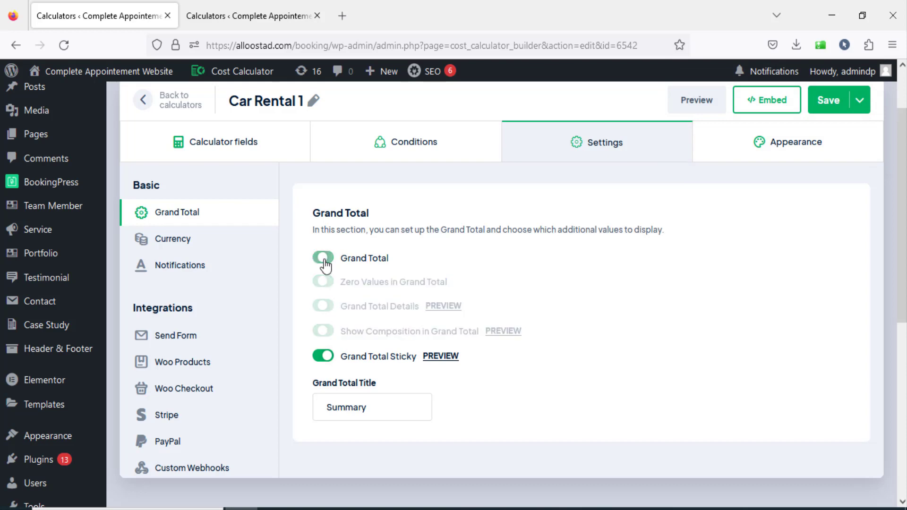
{"action": "left_click", "coordinate": [822, 104]}
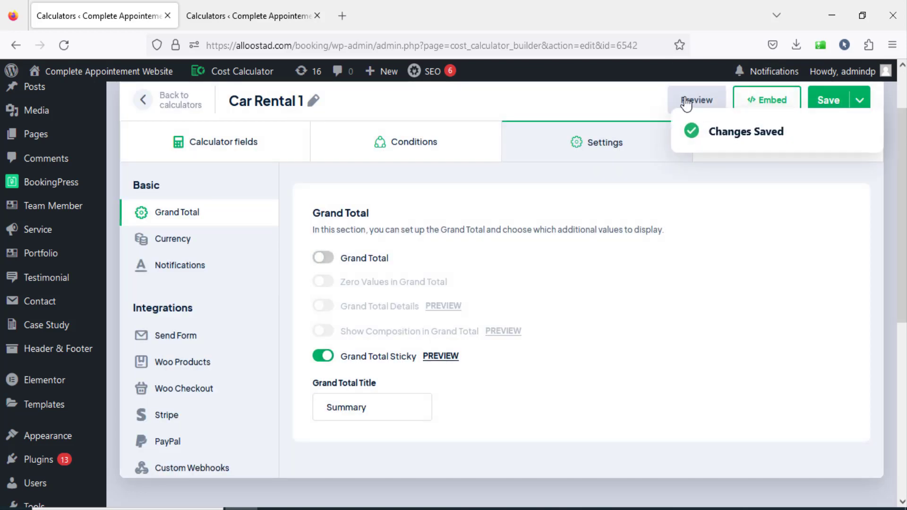
Preview the calculator with Jeed as the Type of Car to check the subtotal and total in the summary.
{"action": "left_click", "coordinate": [686, 101]}
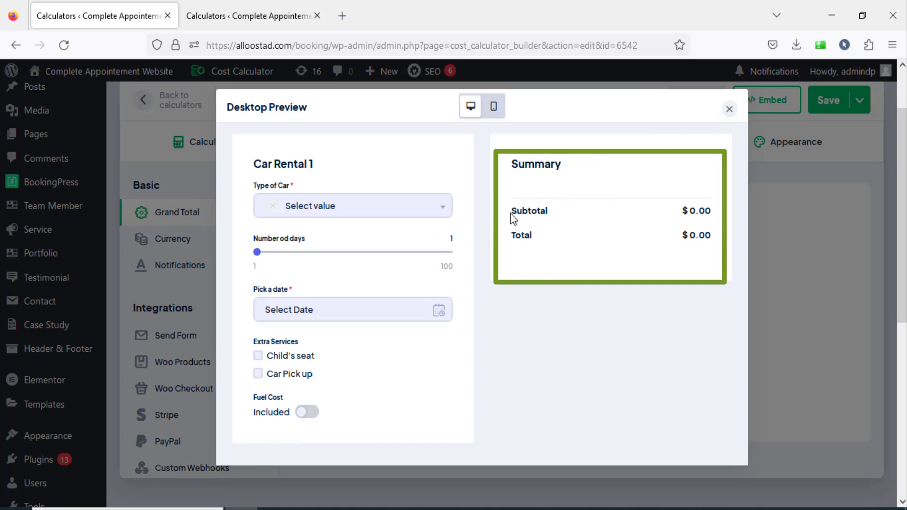
{"action": "double_click", "coordinate": [526, 213]}
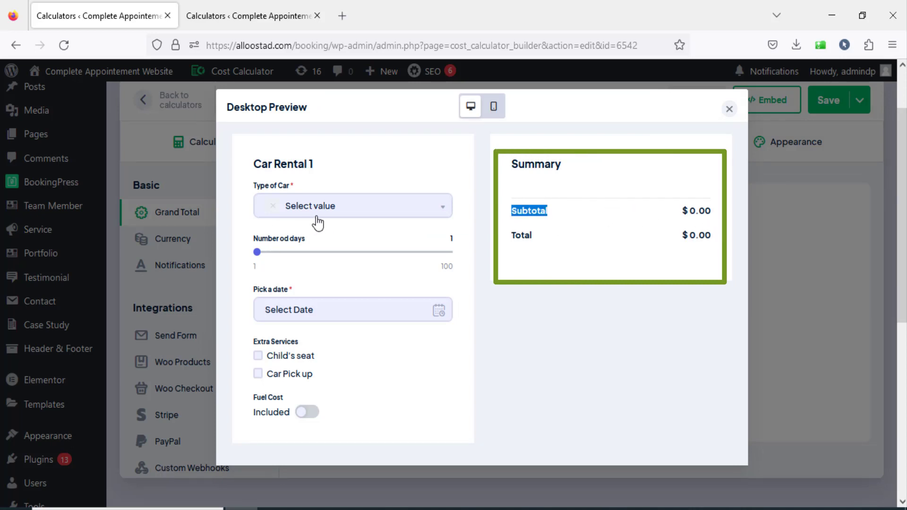
{"action": "left_click", "coordinate": [316, 216]}
{"action": "left_click", "coordinate": [318, 322]}
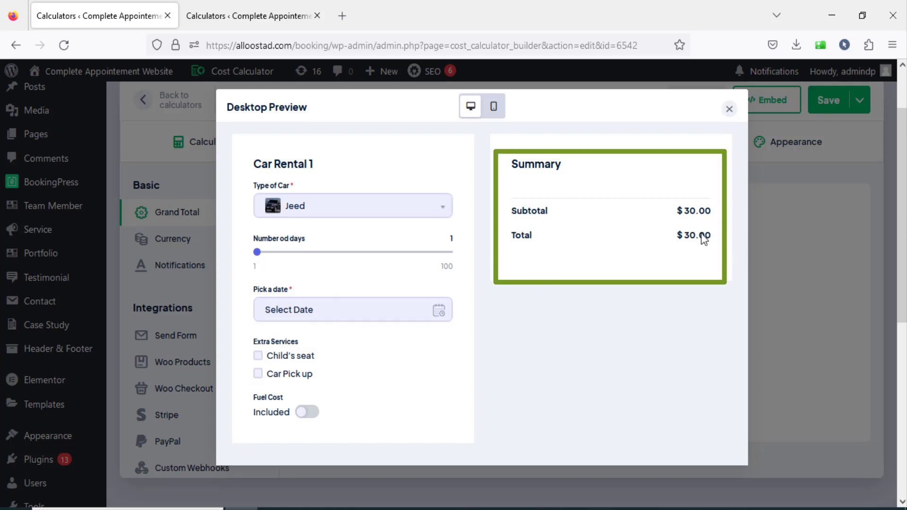
Test the preview with Child's seat selected and the number of days set to 62, and close it.
{"action": "left_click", "coordinate": [260, 357]}
{"action": "left_click_drag", "start_coordinate": [258, 252], "coordinate": [375, 258]}
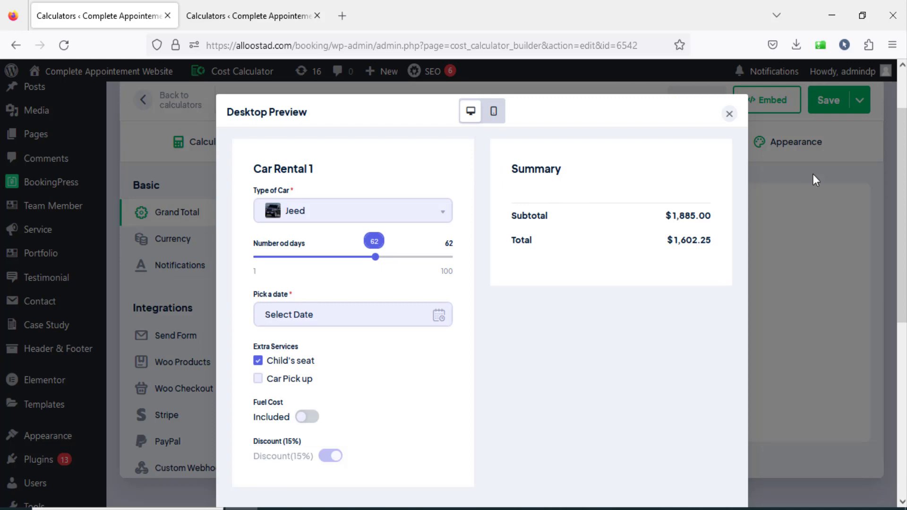
{"action": "left_click", "coordinate": [729, 114]}
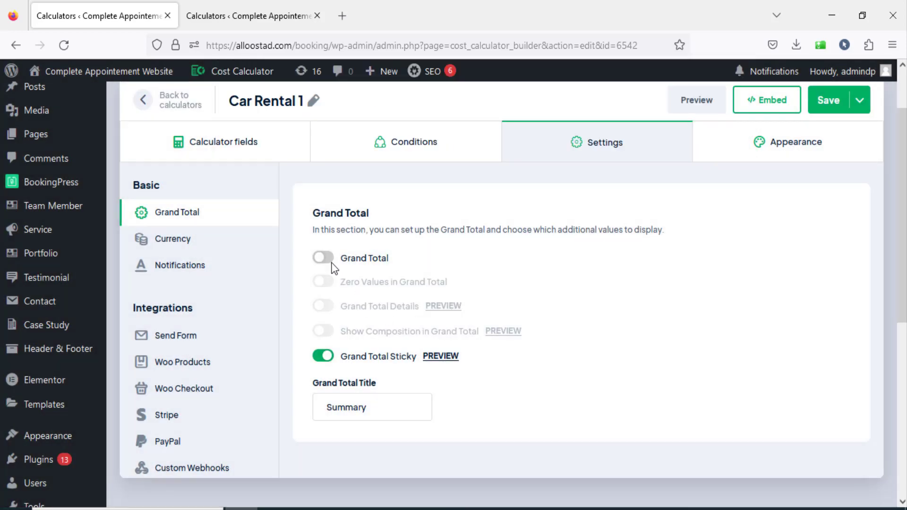
Turn on Grand Total, Zero Values in Grand Total, Grand Total Details and Show Composition in Grand Total.
{"action": "left_click", "coordinate": [331, 262]}
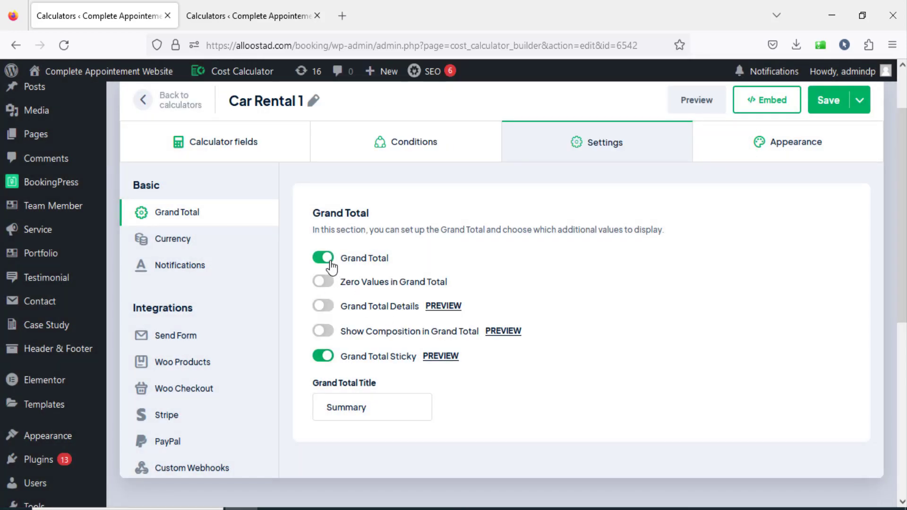
{"action": "left_click", "coordinate": [324, 282]}
{"action": "left_click", "coordinate": [323, 305]}
{"action": "left_click", "coordinate": [324, 332]}
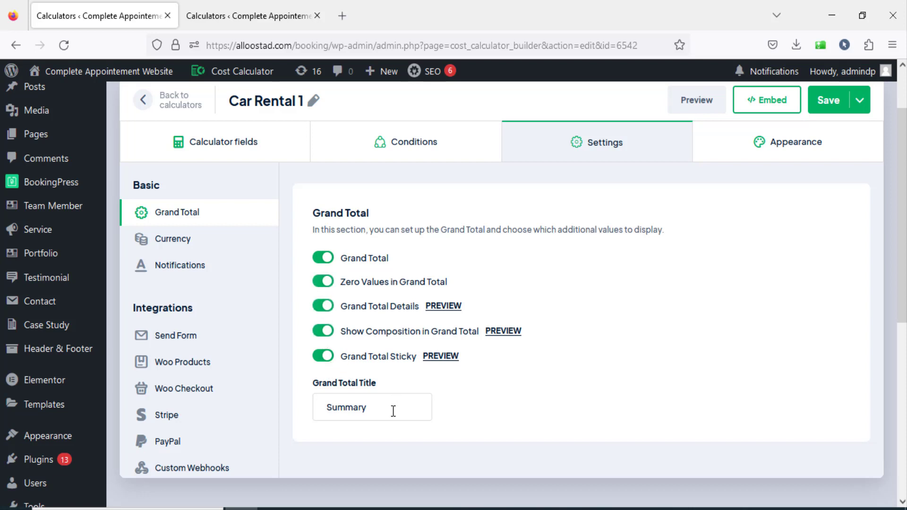
Preview the calculator to check where the Grand Total Title appears in the summary.
{"action": "left_click_drag", "start_coordinate": [393, 411], "coordinate": [331, 404]}
{"action": "left_click", "coordinate": [680, 105]}
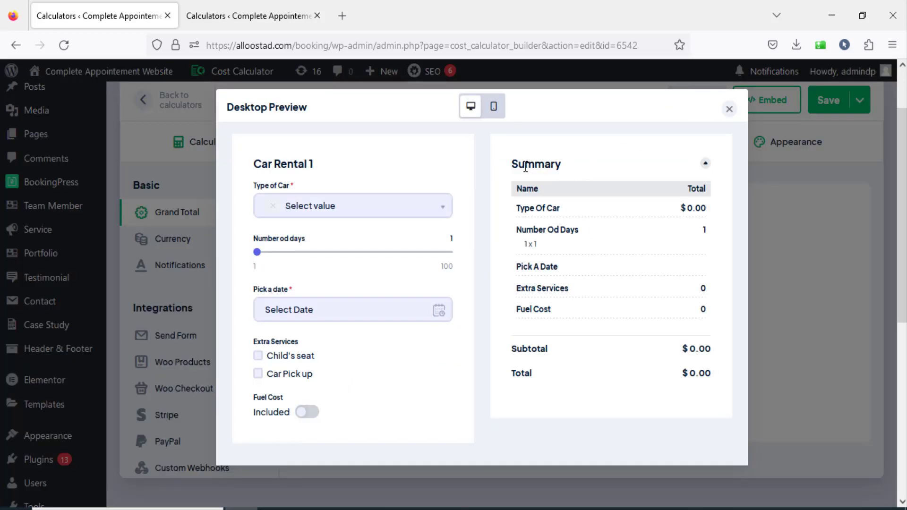
{"action": "left_click_drag", "start_coordinate": [520, 169], "coordinate": [555, 174]}
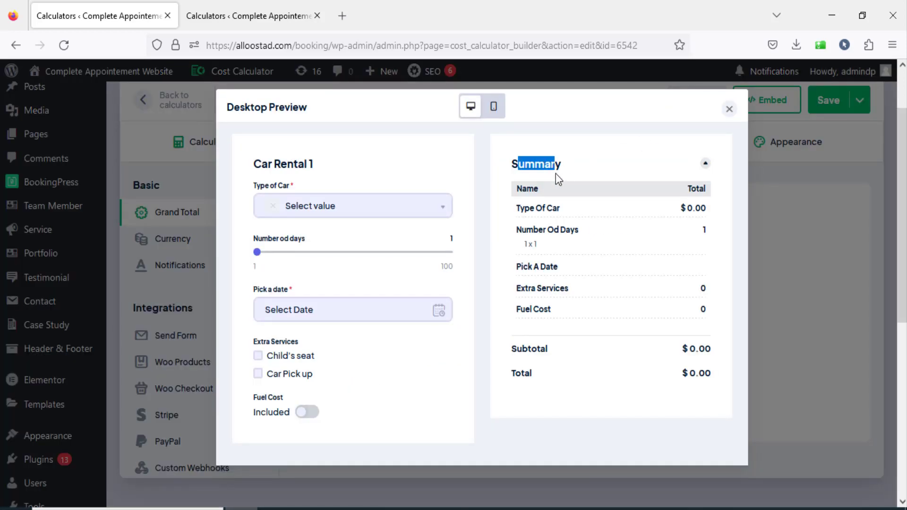
{"action": "left_click", "coordinate": [729, 109]}
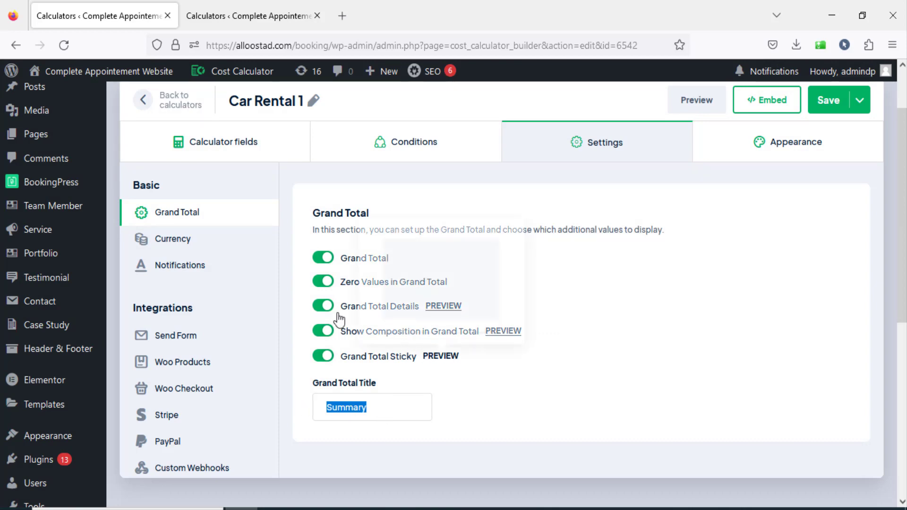
Open the calculator's Currency settings and preview how the amounts are formatted in the summary.
{"action": "left_click", "coordinate": [180, 240]}
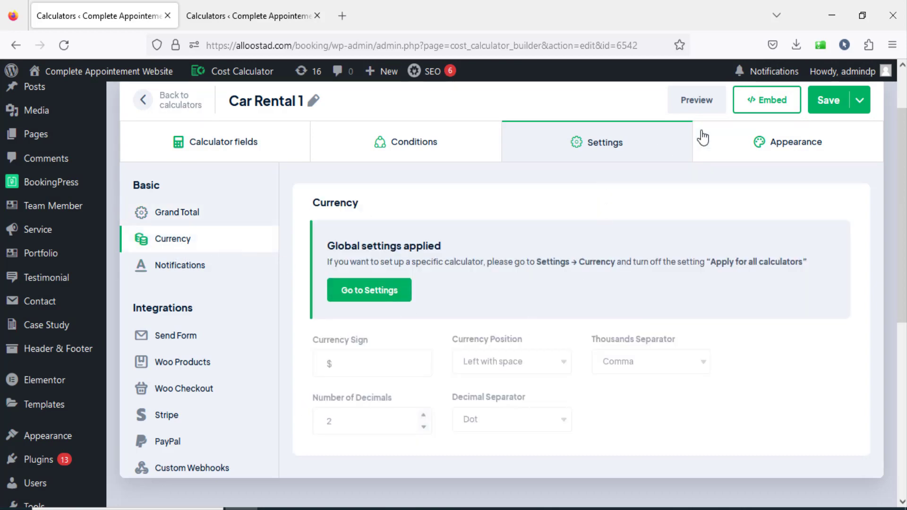
{"action": "left_click", "coordinate": [711, 101]}
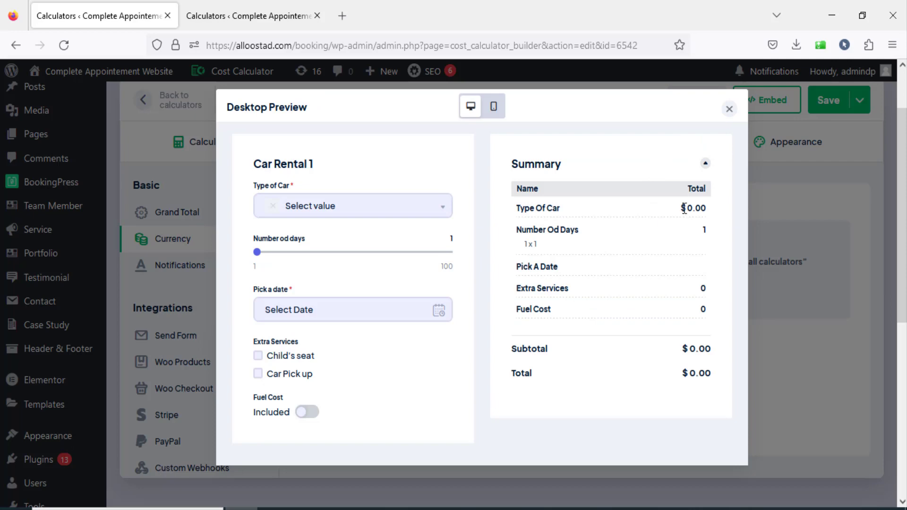
{"action": "left_click", "coordinate": [729, 109]}
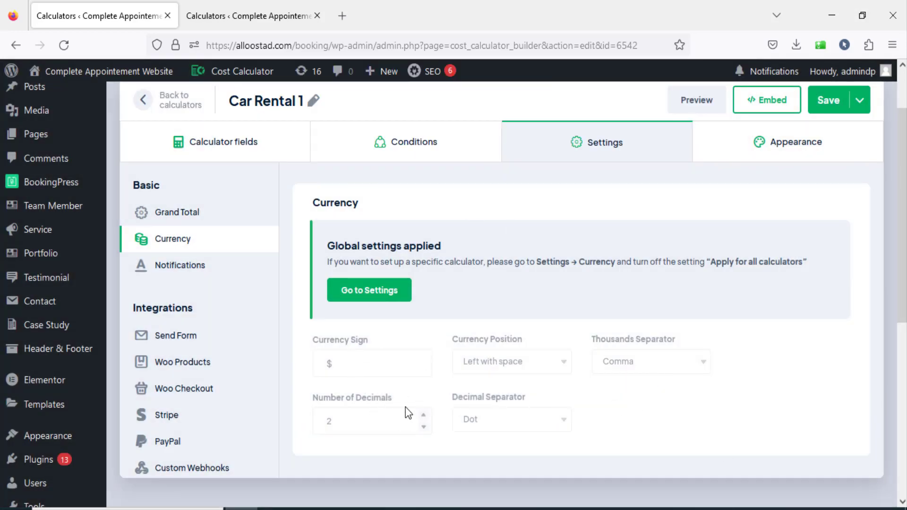
Turn off Apply for all calculators in the global Currency settings and save.
{"action": "left_click", "coordinate": [231, 10]}
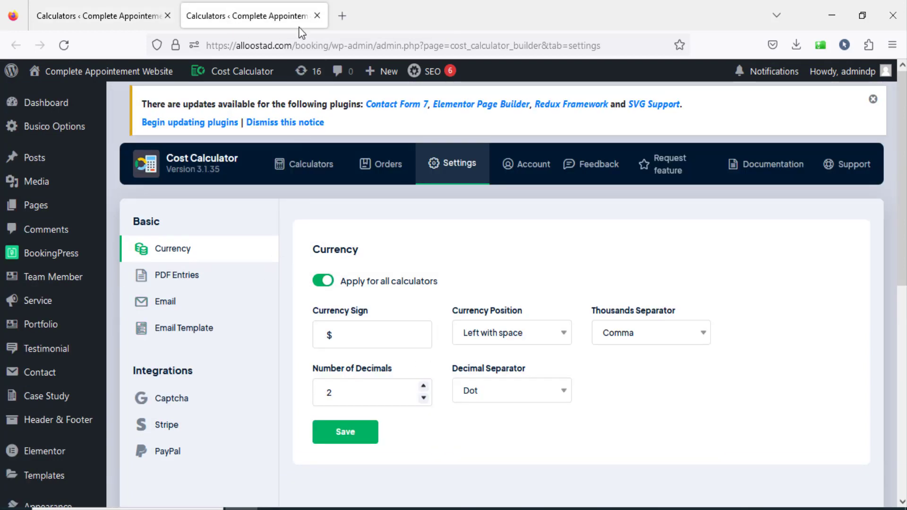
{"action": "left_click", "coordinate": [327, 284]}
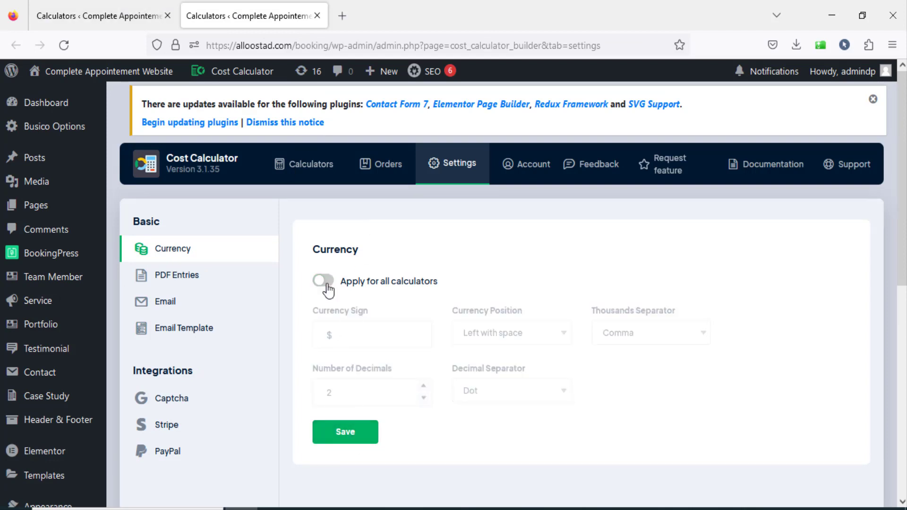
{"action": "left_click", "coordinate": [356, 437]}
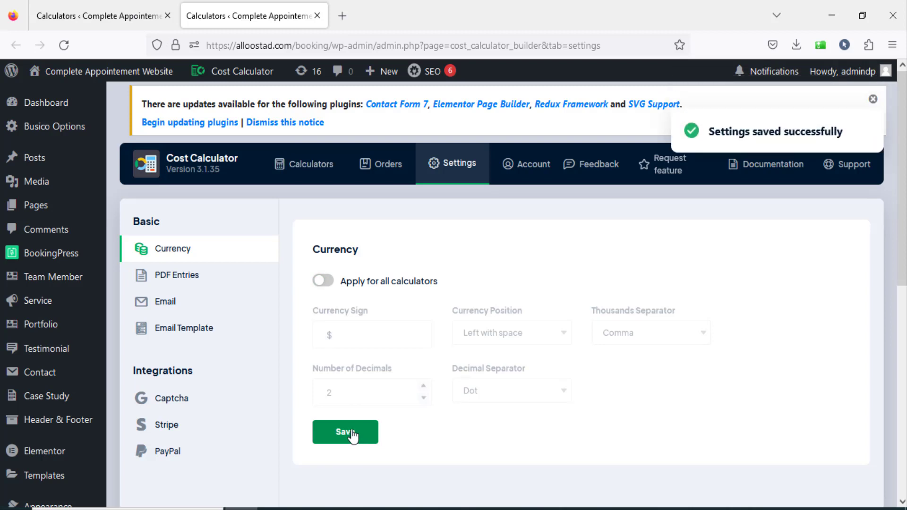
Reload the Car Rental 1 calculator and reopen its own Currency settings.
{"action": "left_click", "coordinate": [93, 9]}
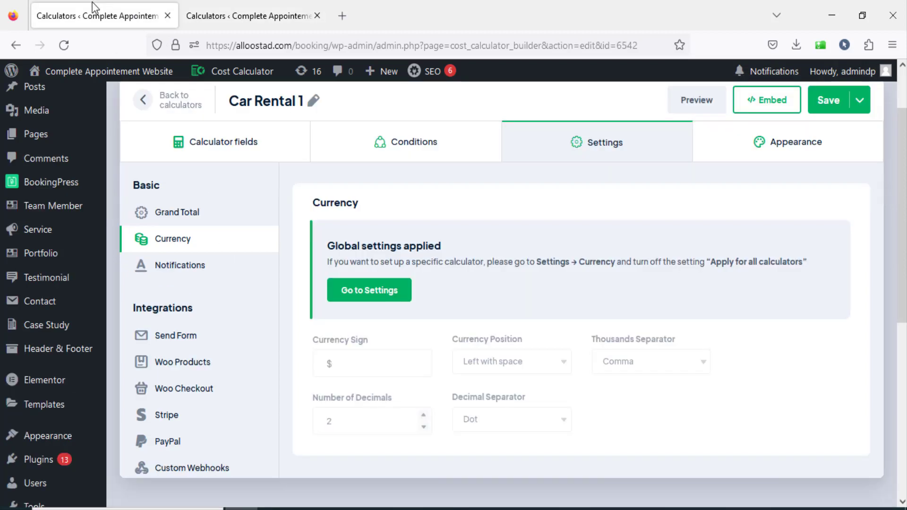
{"action": "left_click", "coordinate": [64, 50]}
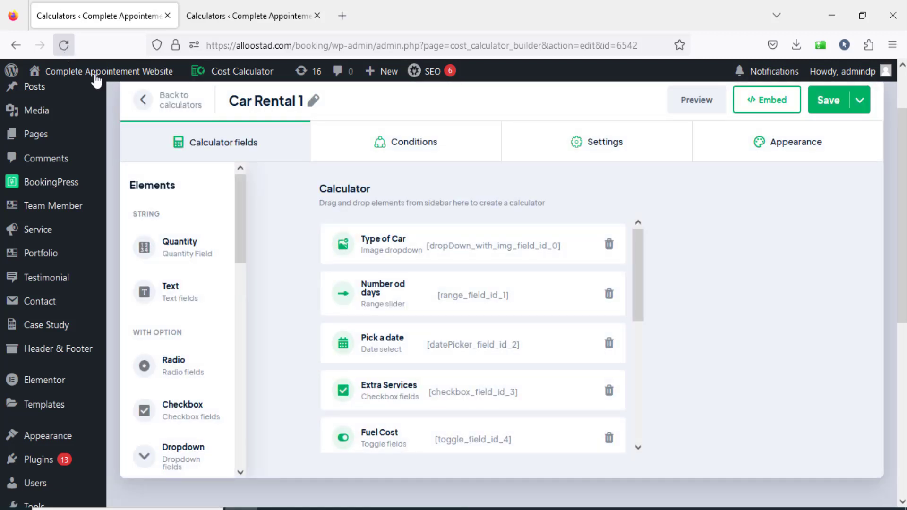
{"action": "left_click", "coordinate": [607, 150]}
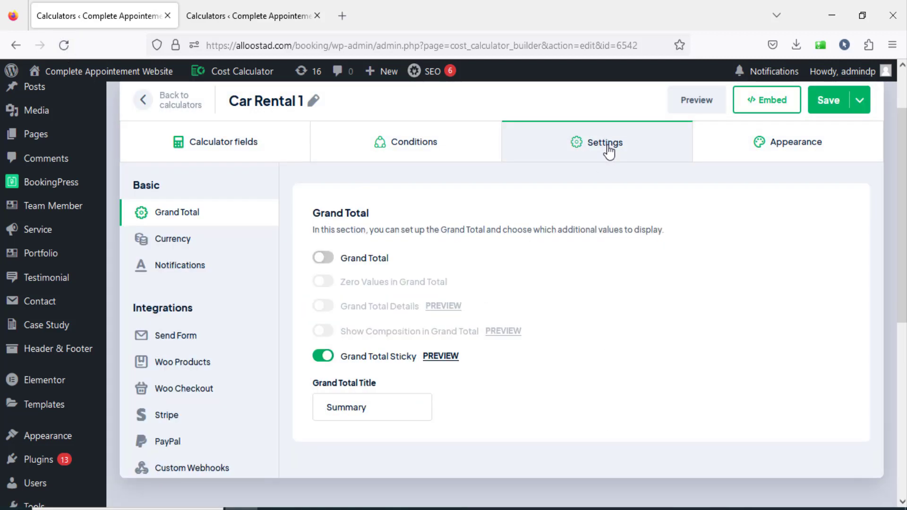
{"action": "left_click", "coordinate": [195, 242]}
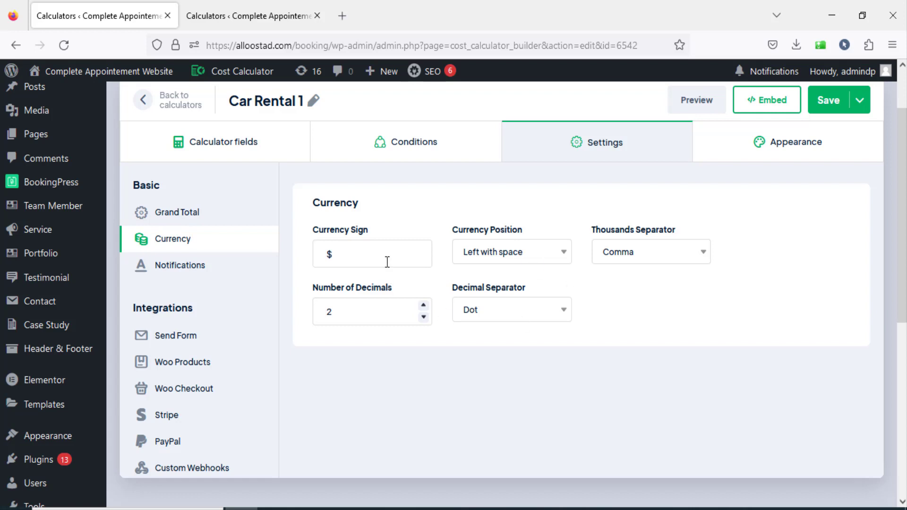
Compare the global Currency settings with the Currency settings of Car Rental 1.
{"action": "left_click", "coordinate": [253, 15]}
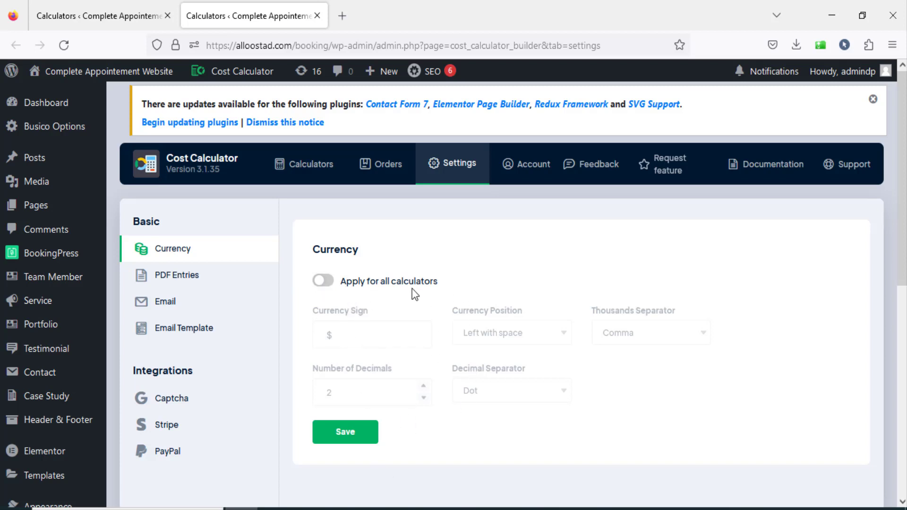
{"action": "left_click", "coordinate": [104, 6]}
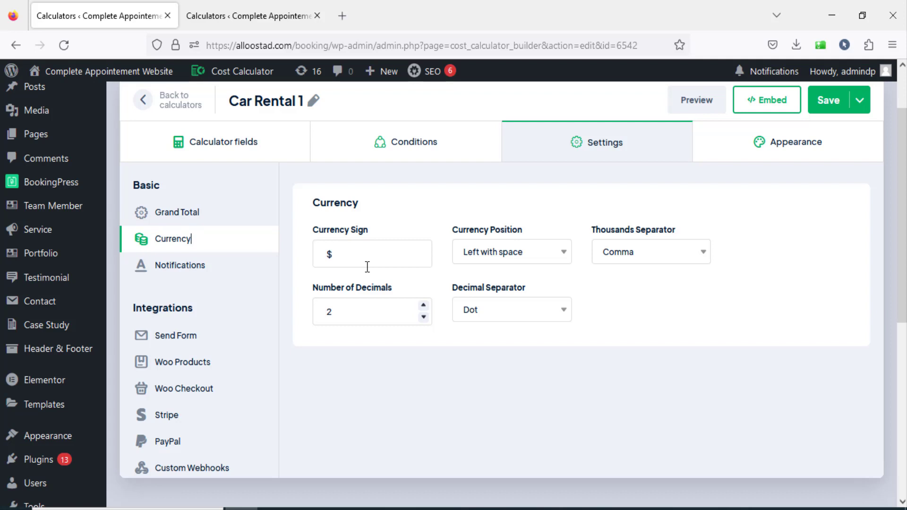
{"action": "left_click", "coordinate": [193, 11]}
{"action": "left_click", "coordinate": [116, 16]}
Review the calculator's Notifications settings, including the title, message, labels and required field notice.
{"action": "left_click", "coordinate": [184, 267]}
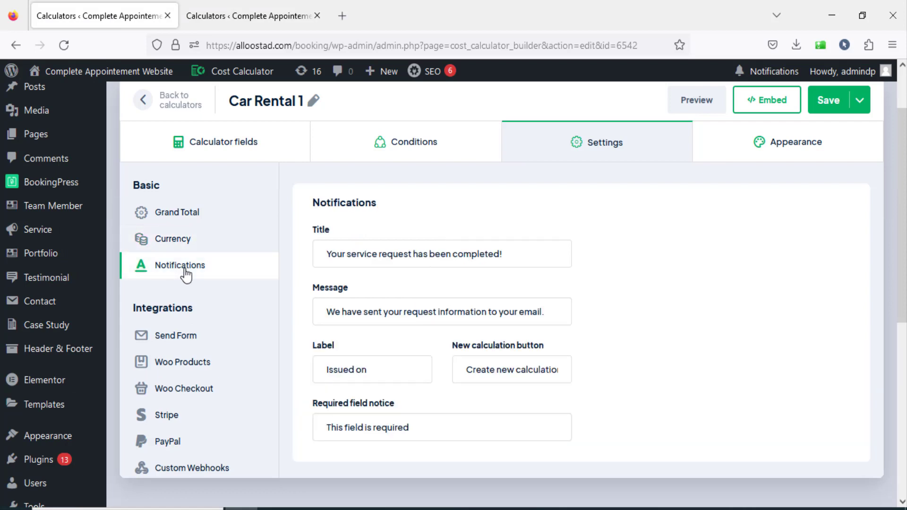
{"action": "left_click_drag", "start_coordinate": [522, 260], "coordinate": [332, 242]}
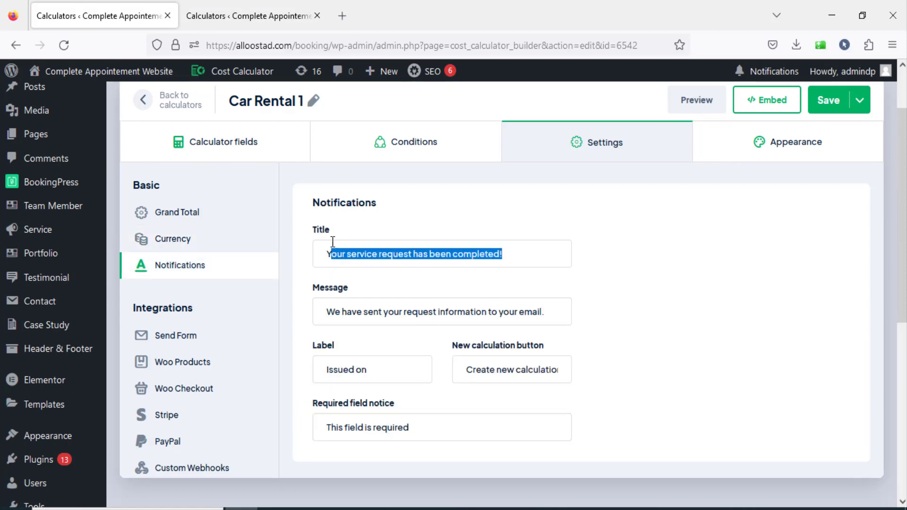
{"action": "left_click", "coordinate": [520, 257]}
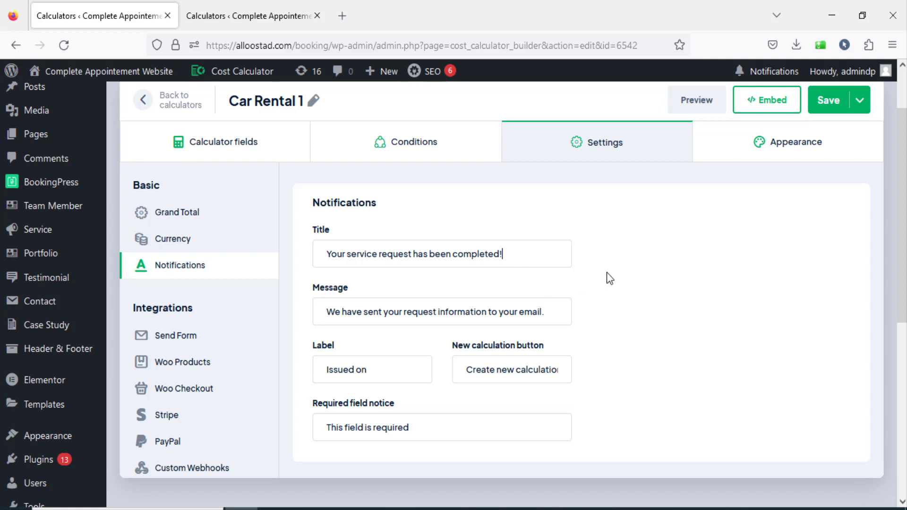
{"action": "scroll", "coordinate": [606, 274], "scroll_direction": "down", "scroll_amount": 2}
{"action": "scroll", "coordinate": [606, 274], "scroll_direction": "up", "scroll_amount": 1}
{"action": "scroll", "coordinate": [606, 278], "scroll_direction": "up", "scroll_amount": 1}
Enable Contact Form in the calculator's Send Form integration.
{"action": "left_click", "coordinate": [186, 339]}
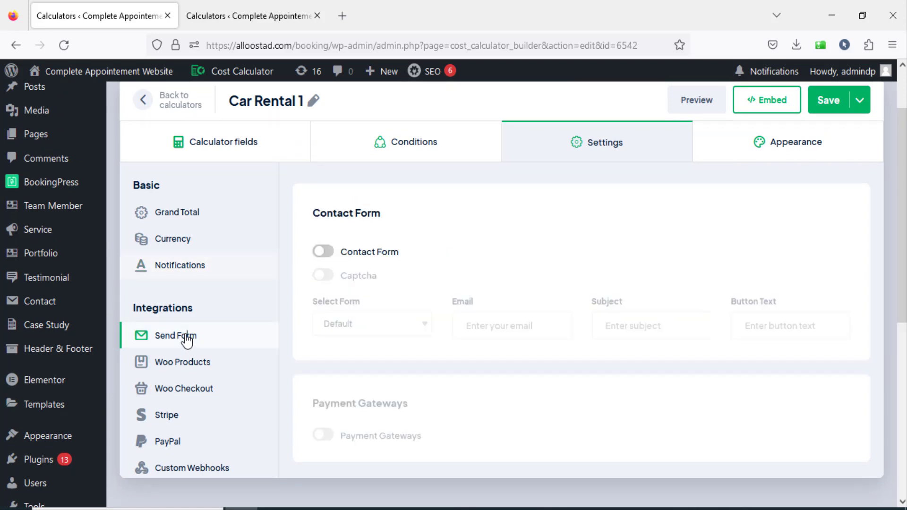
{"action": "left_click", "coordinate": [330, 254]}
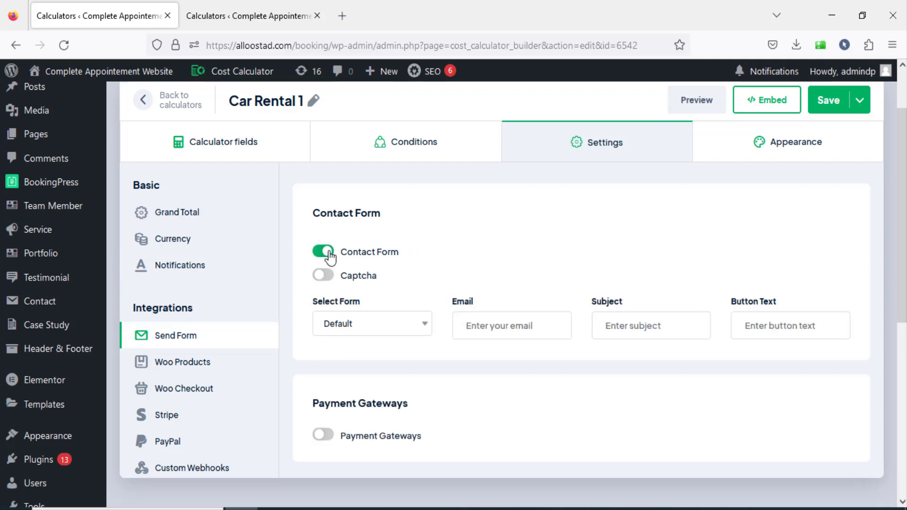
{"action": "left_click", "coordinate": [494, 326]}
Check which contact forms can be selected for the calculator and where the site's contact forms are managed.
{"action": "left_click", "coordinate": [419, 325]}
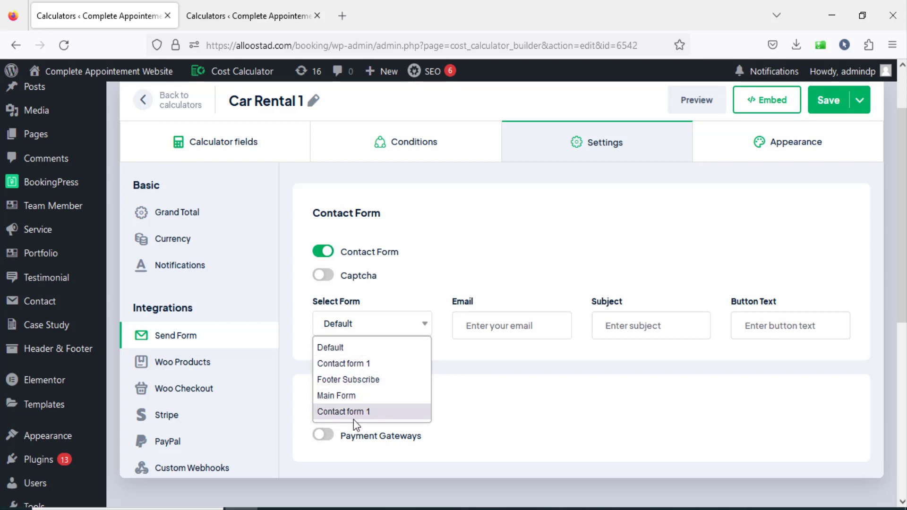
{"action": "left_click", "coordinate": [455, 246]}
{"action": "mouse_move", "coordinate": [48, 306]}
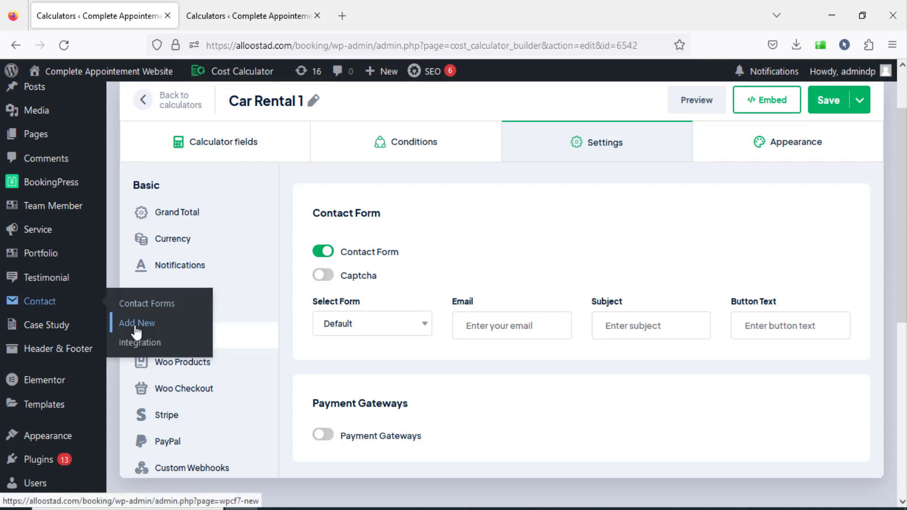
{"action": "left_click", "coordinate": [354, 328]}
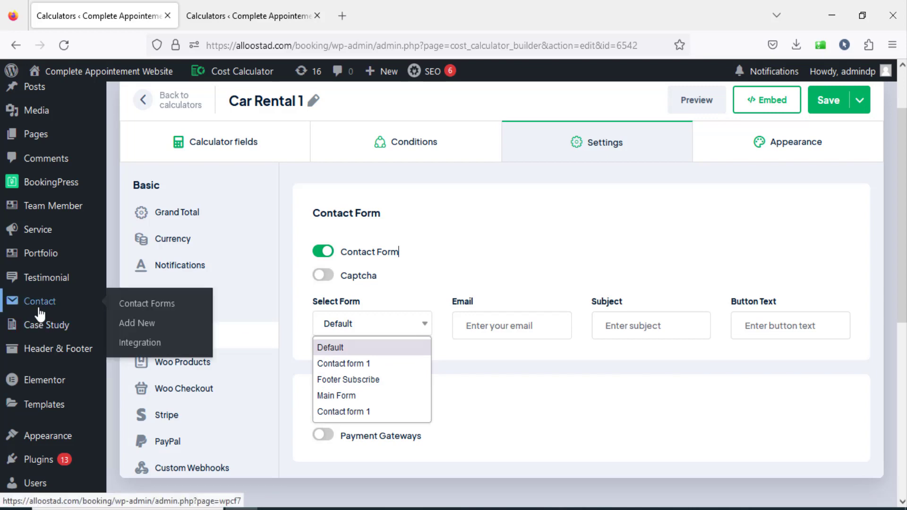
Open the Devenir Professionnel YouTube channel in a new tab, look through its WordPress plugin tutorials, and close the tab.
{"action": "left_click", "coordinate": [343, 16]}
{"action": "type", "text": "youtube.com/"}
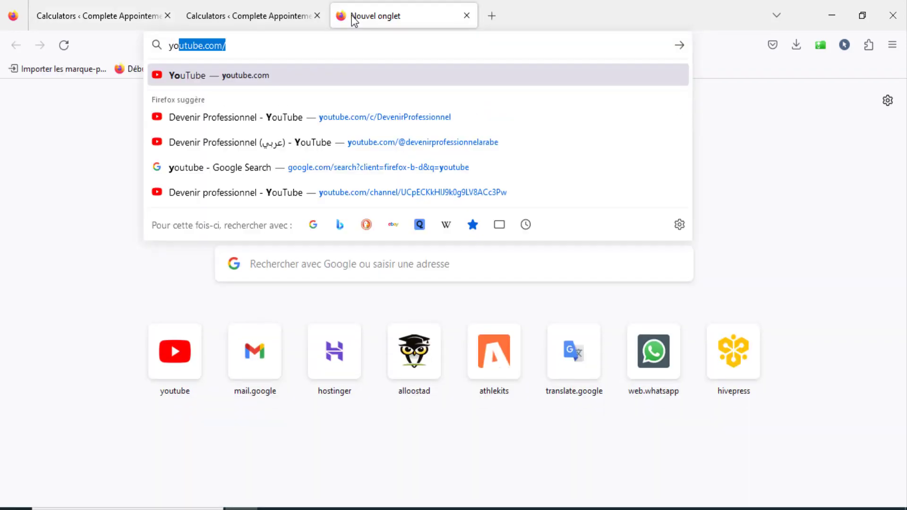
{"action": "key", "text": "Down"}
{"action": "key", "text": "Down"}
{"action": "key", "text": "Down"}
{"action": "key", "text": "Down"}
{"action": "key", "text": "Down"}
{"action": "key", "text": "Down"}
{"action": "key", "text": "Down"}
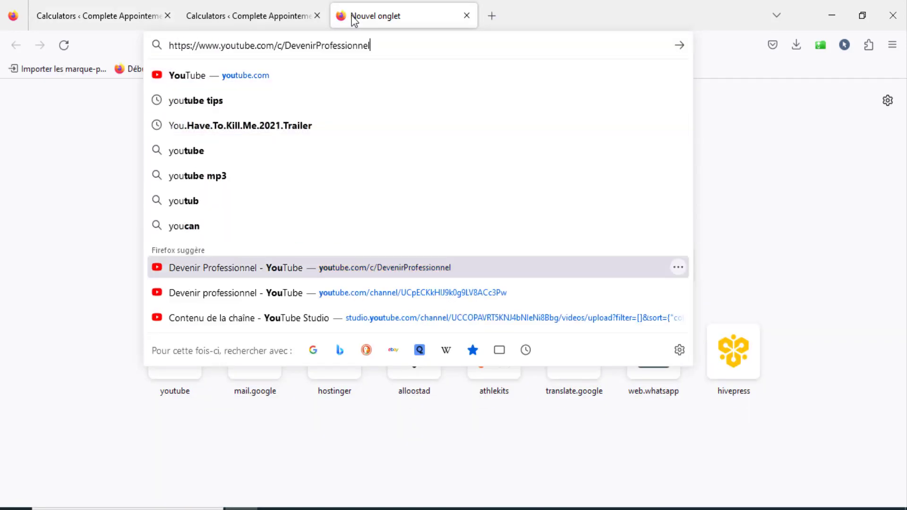
{"action": "key", "text": "Return"}
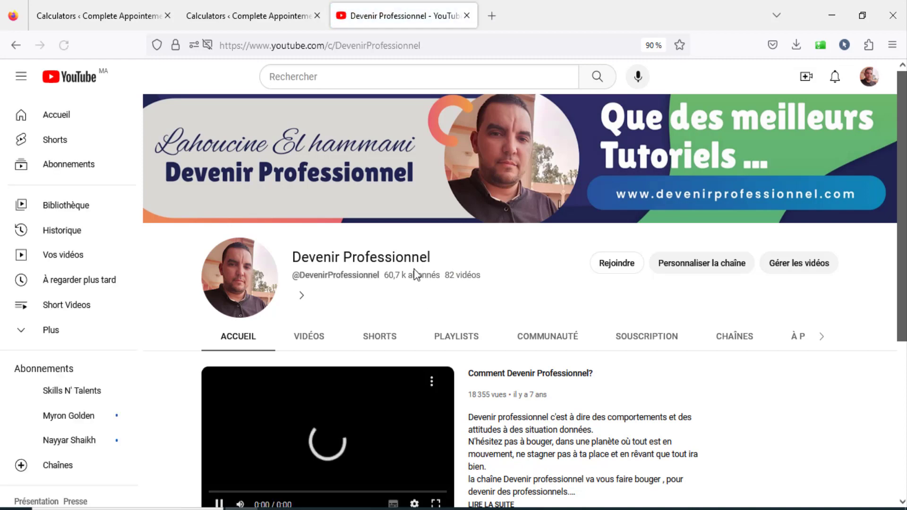
{"action": "scroll", "coordinate": [478, 272], "scroll_direction": "down", "scroll_amount": 3}
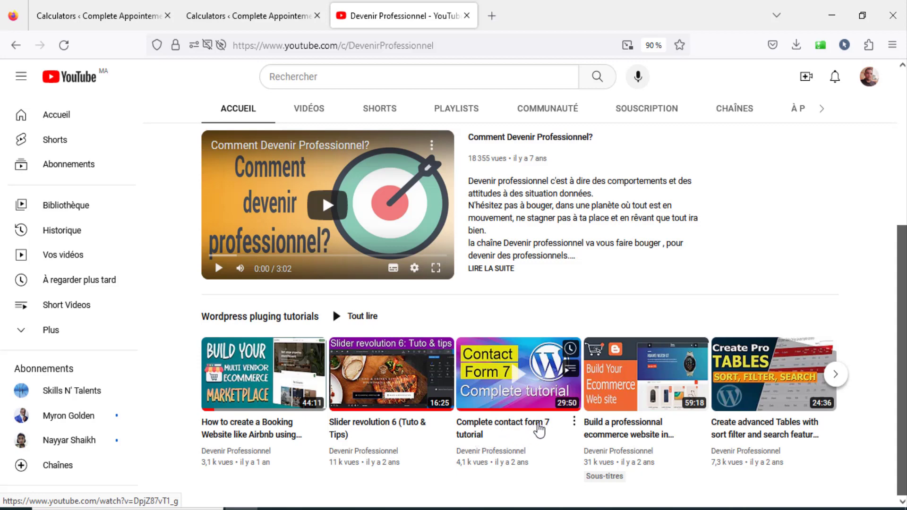
{"action": "left_click", "coordinate": [467, 16]}
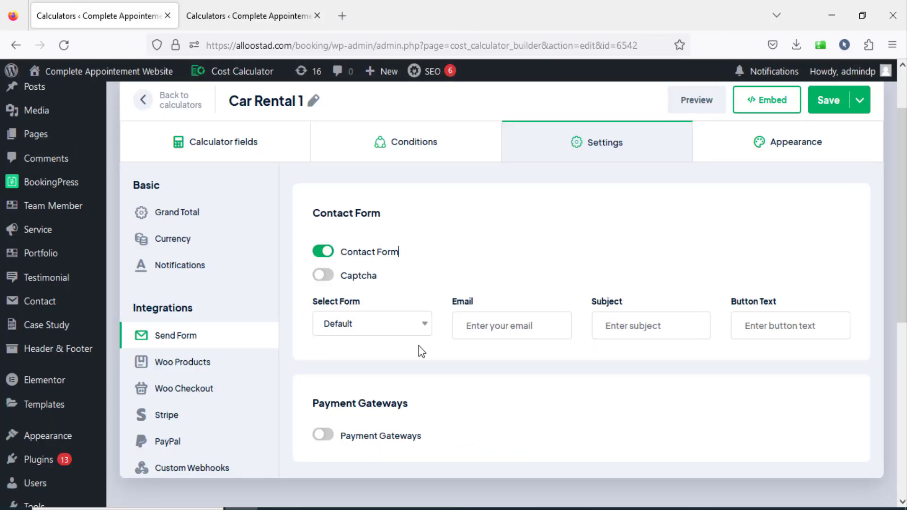
Check the Cost Calculator's global Email settings in the other tab, and return to the Car Rental 1 calculator's contact form settings.
{"action": "left_click", "coordinate": [492, 333]}
{"action": "left_click", "coordinate": [231, 14]}
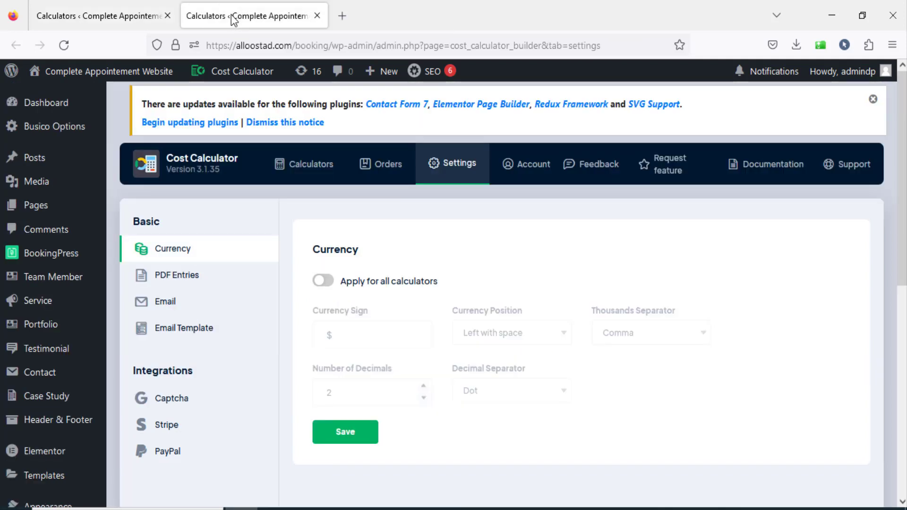
{"action": "mouse_move", "coordinate": [231, 71]}
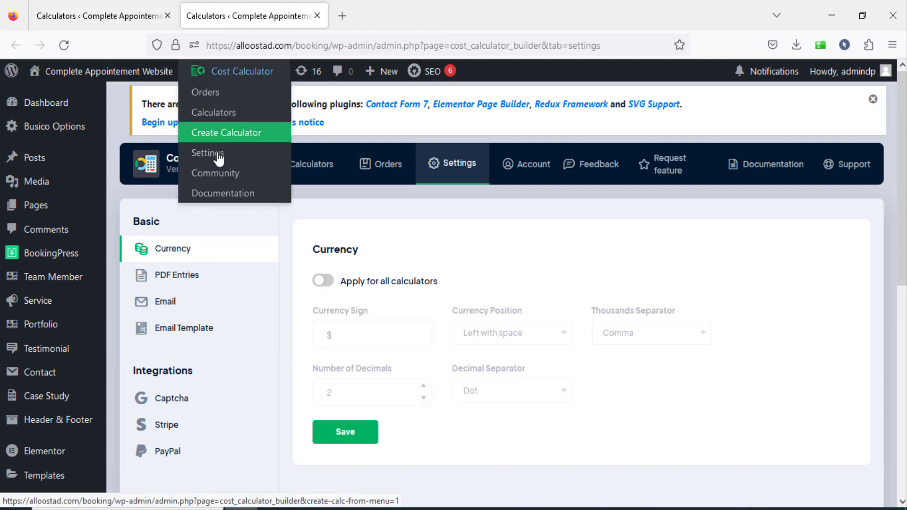
{"action": "left_click", "coordinate": [160, 304]}
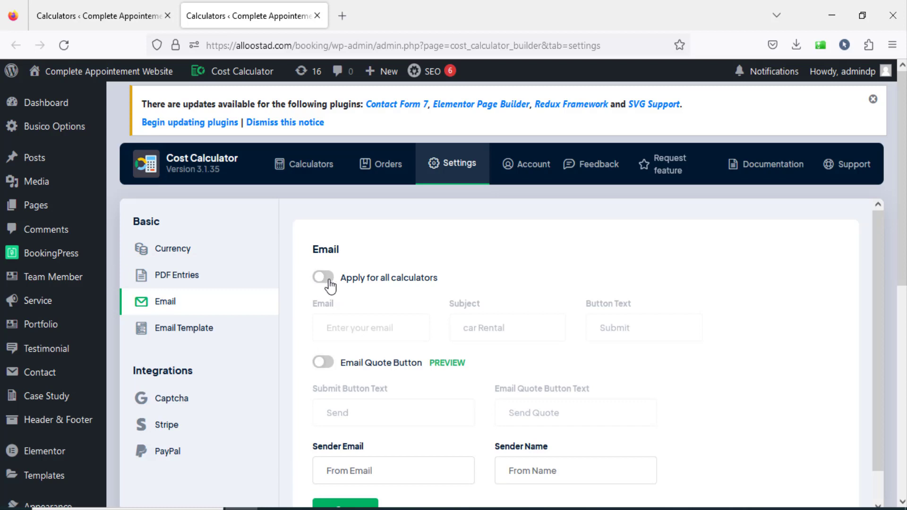
{"action": "left_click", "coordinate": [120, 18]}
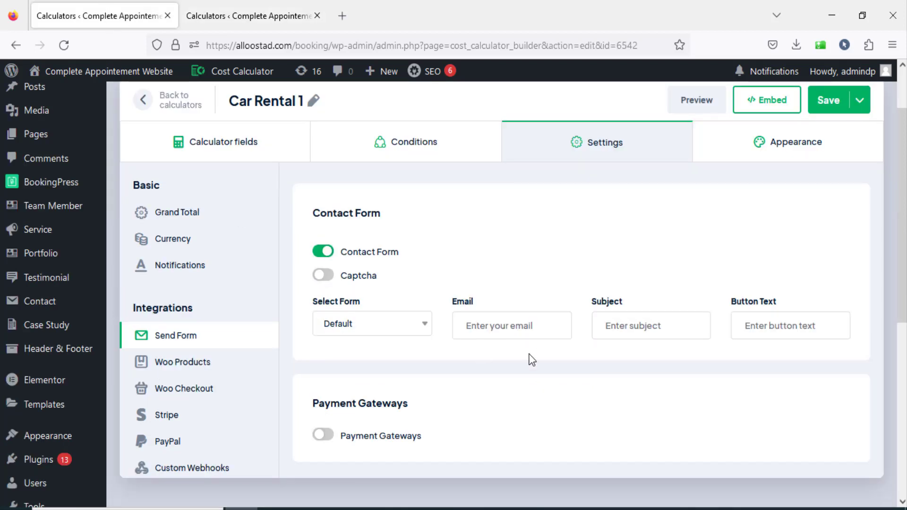
Fill in the recipient's email address for the Car Rental 1 contact form.
{"action": "left_click", "coordinate": [521, 327]}
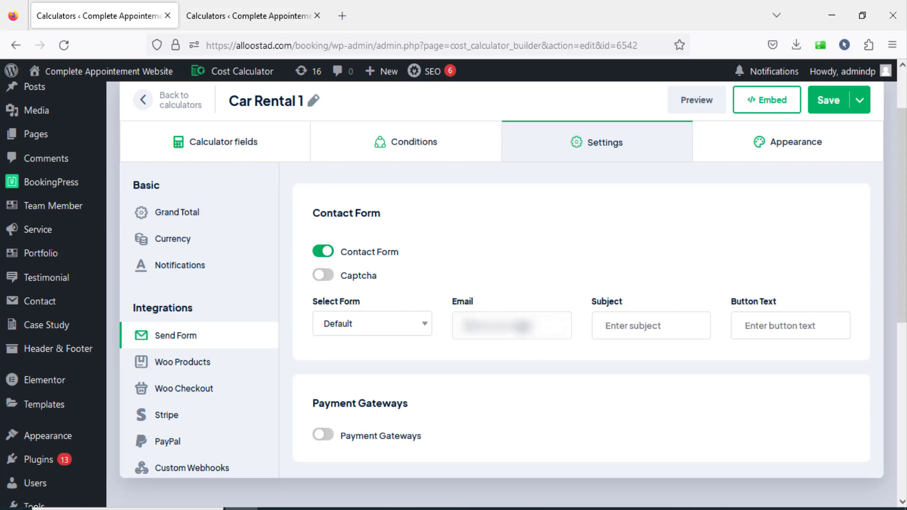
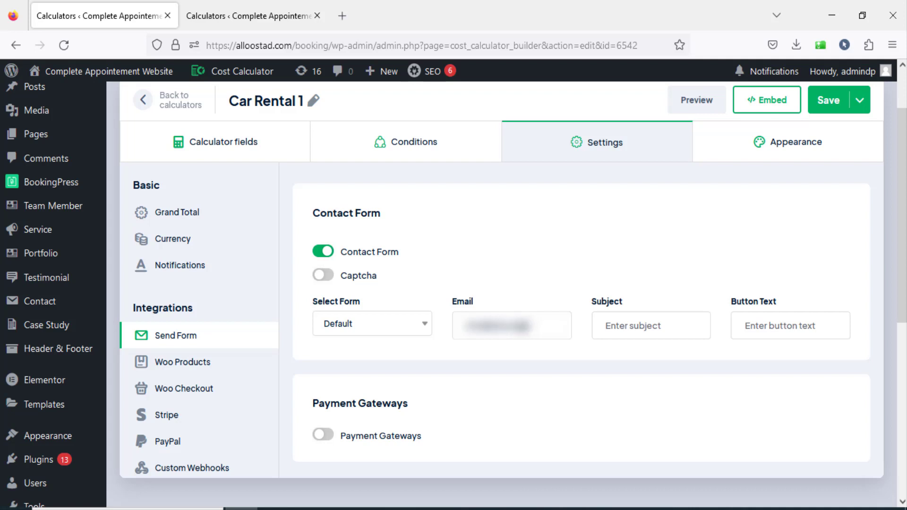
{"action": "key", "text": "Tab"}
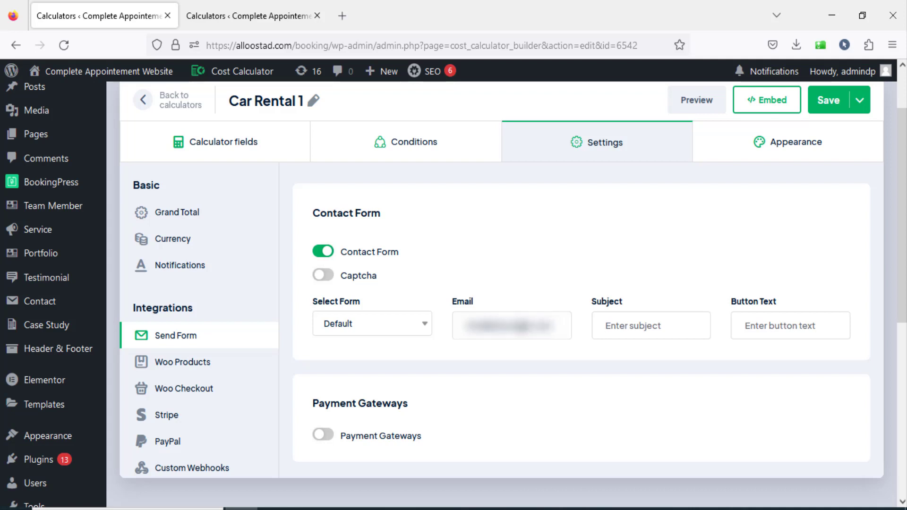
Set the contact form's subject to "Car Rental" and its button text to "Submit", and save the calculator.
{"action": "type", "text": "Car"}
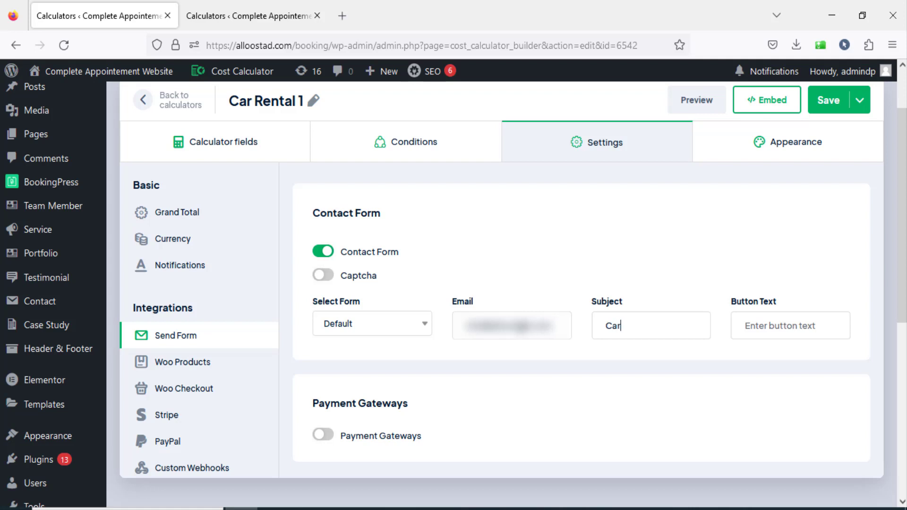
{"action": "type", "text": " REN"}
{"action": "key", "text": "BackSpace"}
{"action": "type", "text": "ental"}
{"action": "key", "text": "Tab"}
{"action": "type", "text": "Su"}
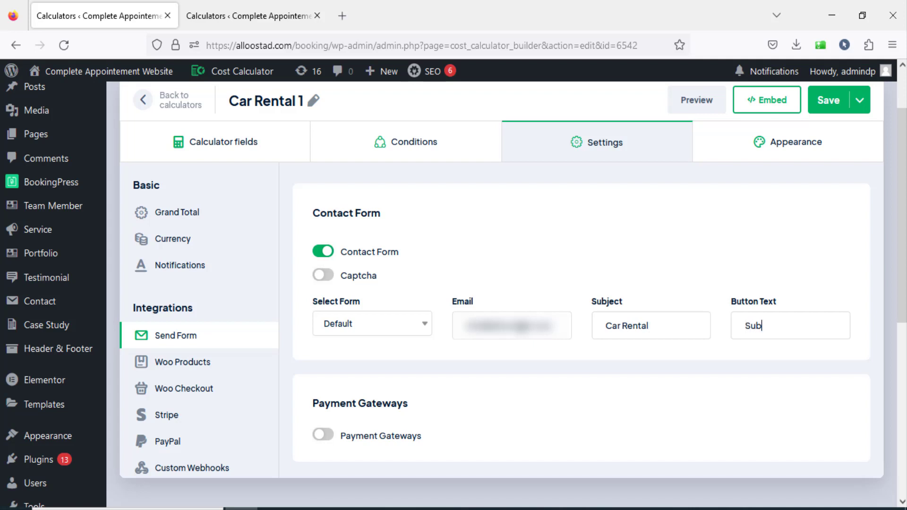
{"action": "type", "text": "bmit"}
{"action": "left_click", "coordinate": [831, 106]}
Review the calculator's embed options for inserting it by shortcode or into an existing page.
{"action": "left_click", "coordinate": [763, 105]}
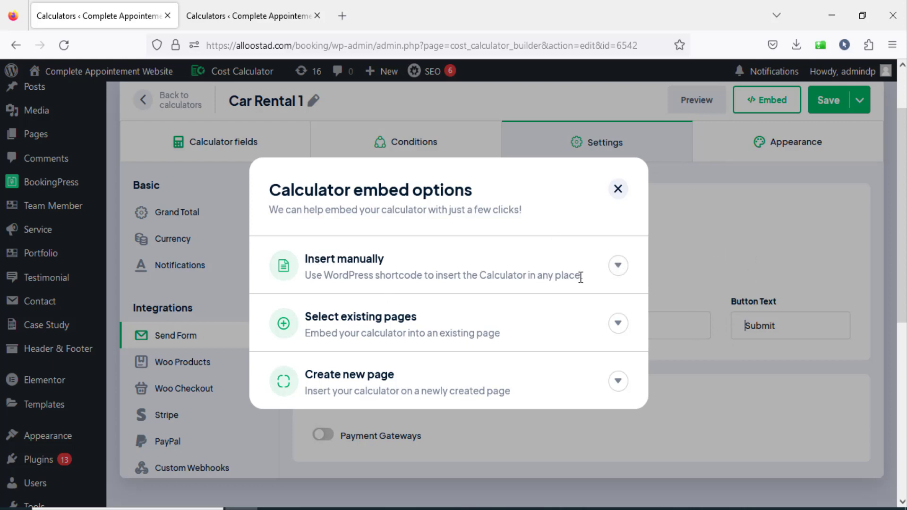
{"action": "left_click", "coordinate": [617, 265]}
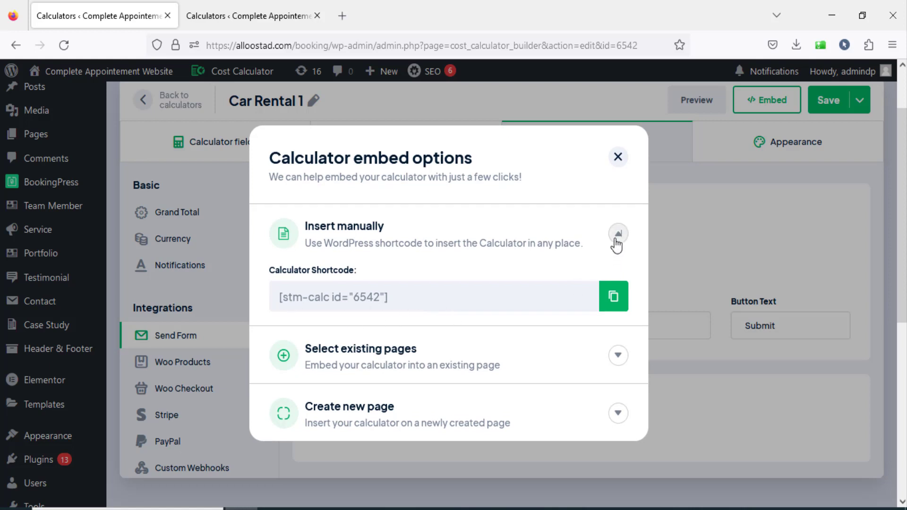
{"action": "left_click", "coordinate": [617, 360]}
{"action": "left_click", "coordinate": [617, 336]}
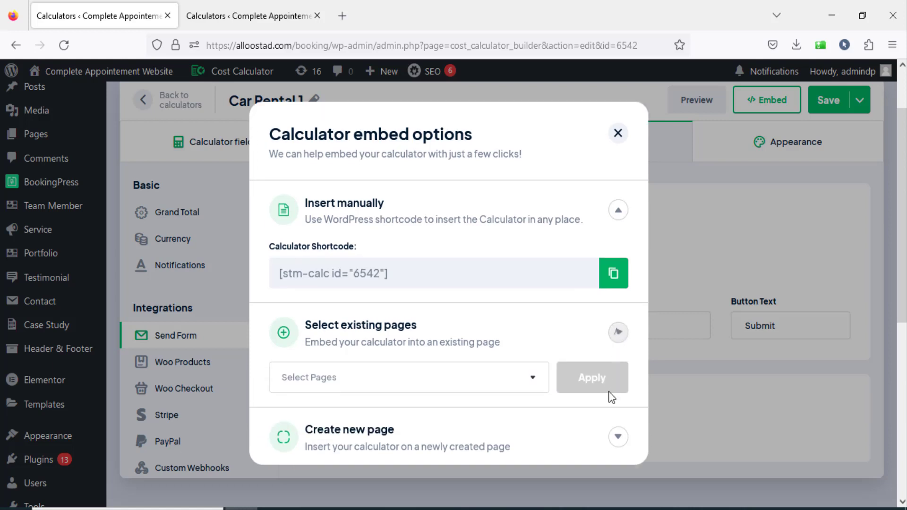
Embed the calculator in a newly created page named "Car Rental Test page".
{"action": "left_click", "coordinate": [614, 415]}
{"action": "scroll", "coordinate": [453, 401], "scroll_direction": "down", "scroll_amount": 2}
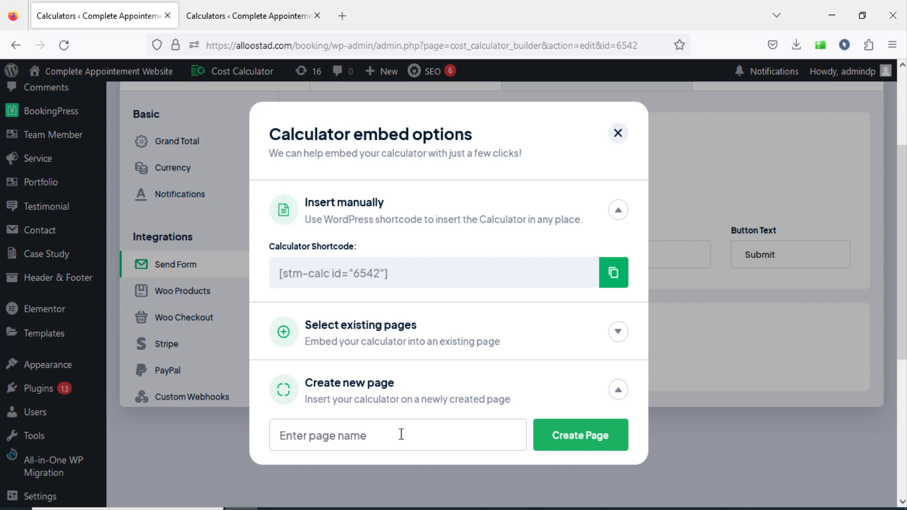
{"action": "type", "text": "Cart"}
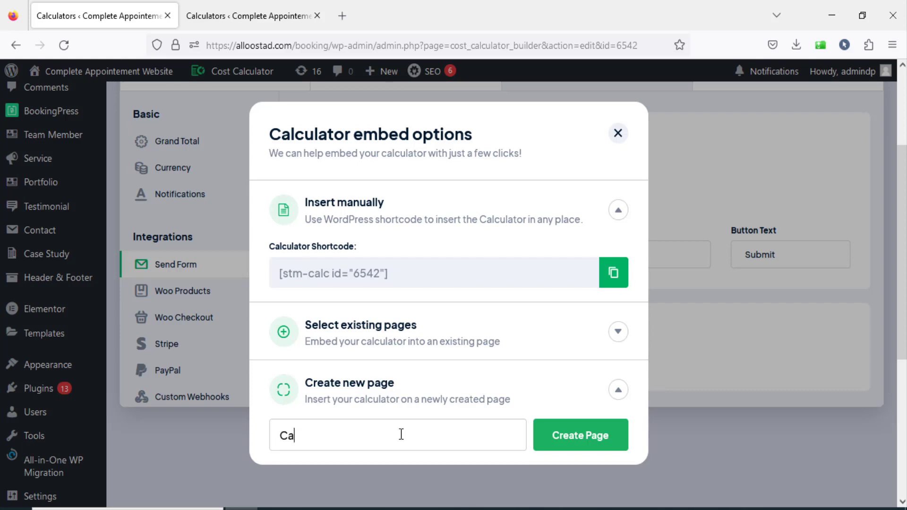
{"action": "key", "text": "BackSpace"}
{"action": "type", "text": "Rental Ta"}
{"action": "key", "text": "BackSpace"}
{"action": "type", "text": "est page"}
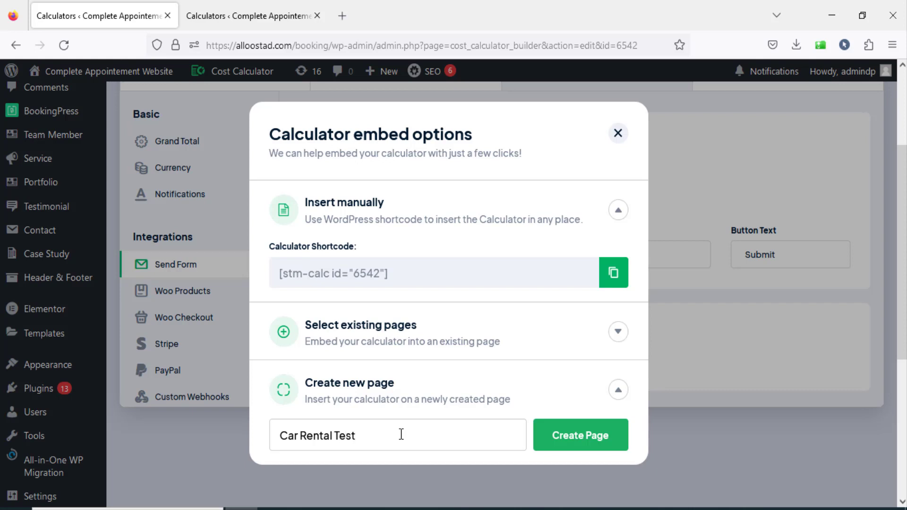
{"action": "left_click", "coordinate": [581, 448]}
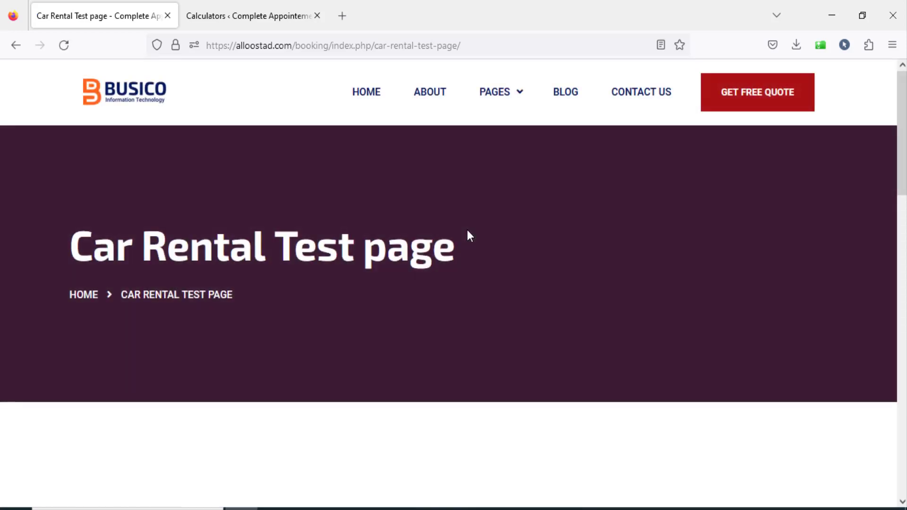
Try the calculator on the Car Rental Test page with Dacia as the car type and 30 days.
{"action": "scroll", "coordinate": [467, 230], "scroll_direction": "down", "scroll_amount": 5}
{"action": "scroll", "coordinate": [469, 235], "scroll_direction": "down", "scroll_amount": 7}
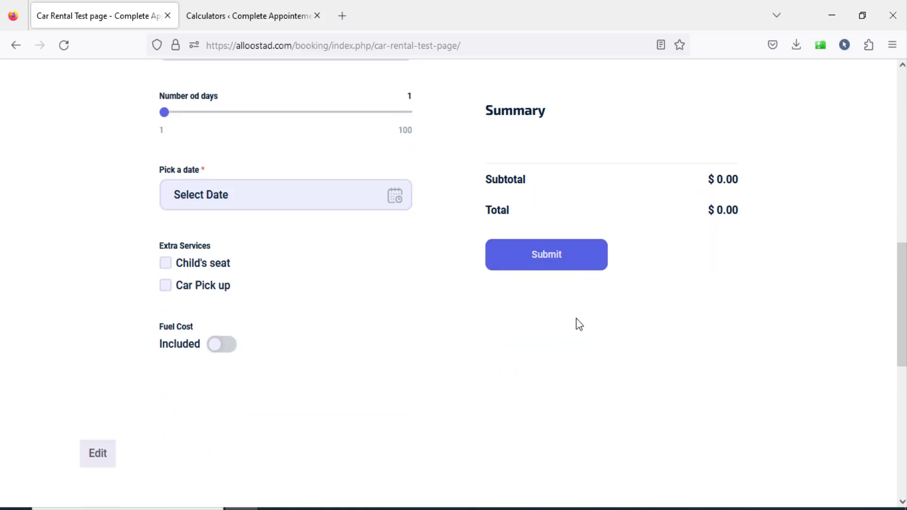
{"action": "scroll", "coordinate": [552, 298], "scroll_direction": "up", "scroll_amount": 2}
{"action": "scroll", "coordinate": [565, 335], "scroll_direction": "up", "scroll_amount": 3}
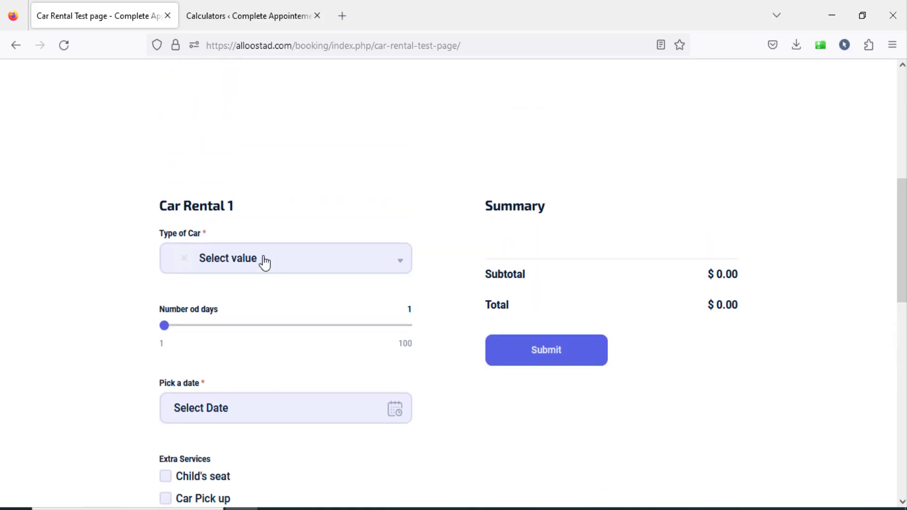
{"action": "left_click", "coordinate": [279, 259]}
{"action": "left_click", "coordinate": [249, 380]}
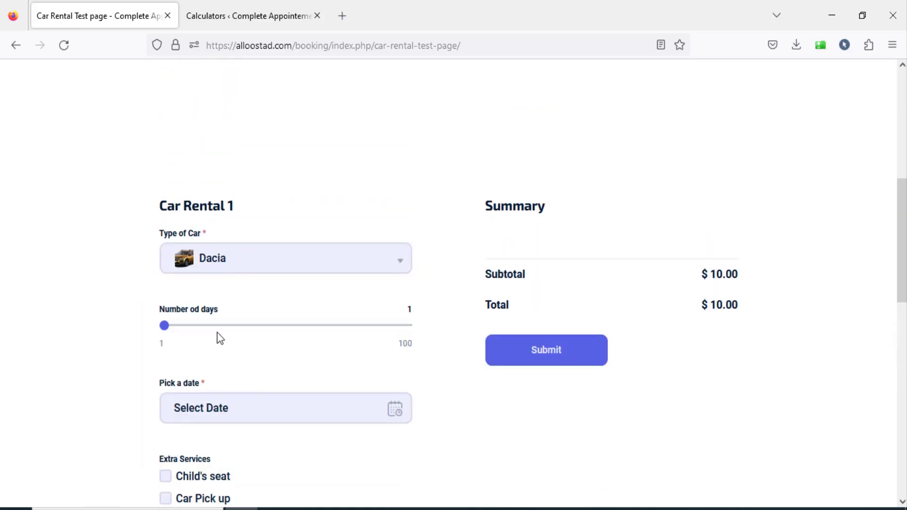
{"action": "left_click", "coordinate": [235, 326]}
Set the test rental's date to July 29, 2023, add Child's seat, and check the Summary.
{"action": "scroll", "coordinate": [290, 377], "scroll_direction": "down", "scroll_amount": 2}
{"action": "left_click", "coordinate": [282, 348]}
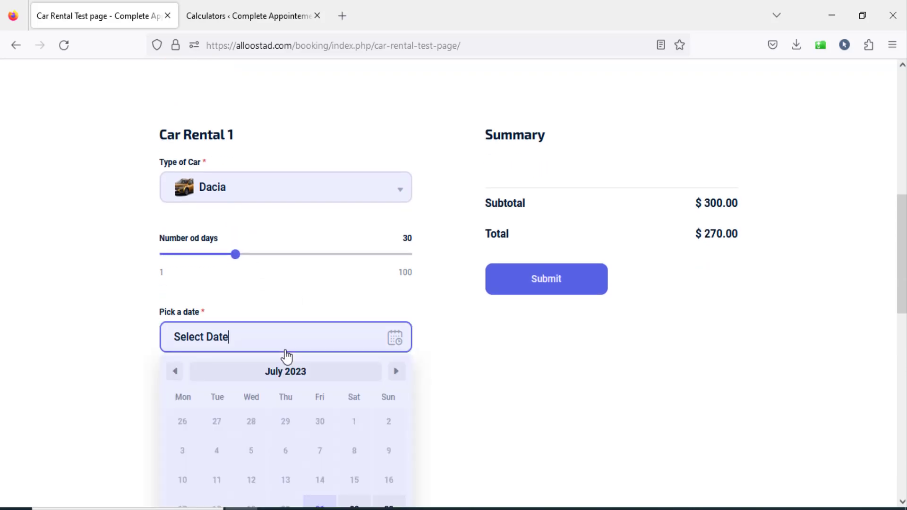
{"action": "scroll", "coordinate": [398, 425], "scroll_direction": "down", "scroll_amount": 3}
{"action": "left_click", "coordinate": [353, 399]}
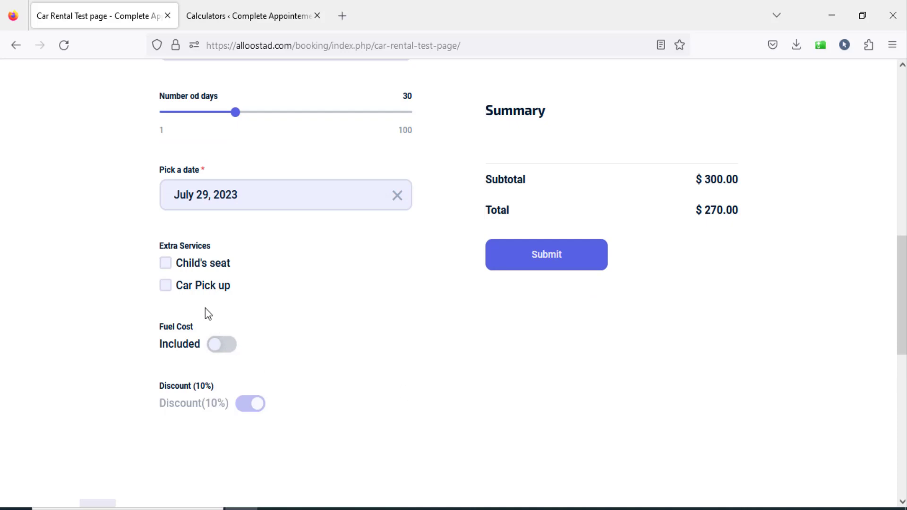
{"action": "left_click", "coordinate": [165, 263]}
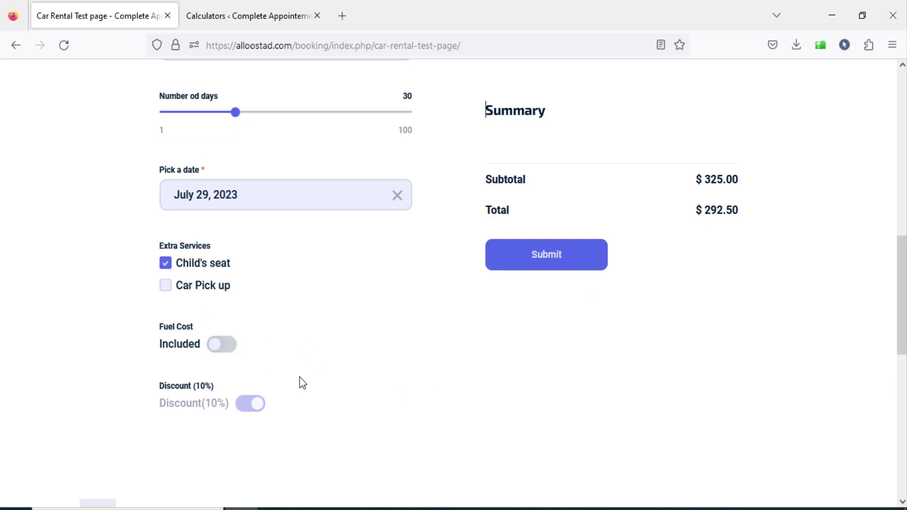
{"action": "scroll", "coordinate": [426, 317], "scroll_direction": "up", "scroll_amount": 3}
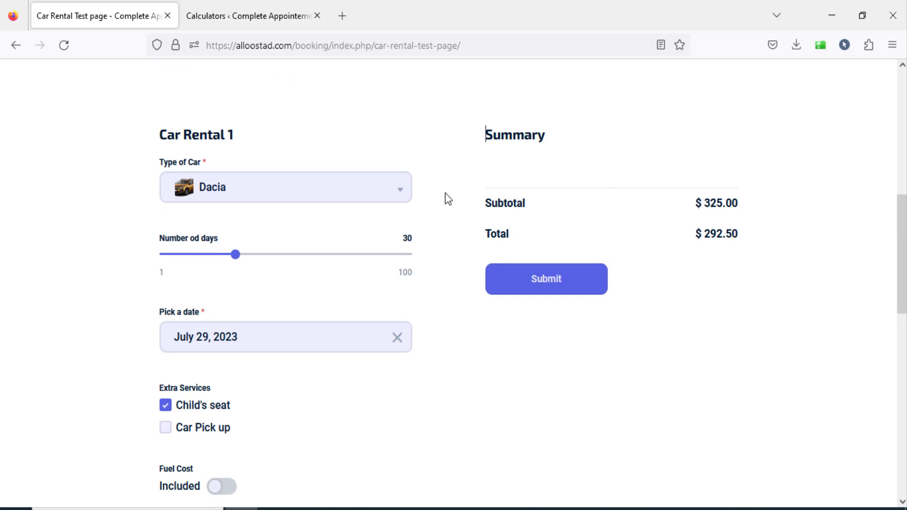
{"action": "scroll", "coordinate": [440, 189], "scroll_direction": "up", "scroll_amount": 3}
In Car Rental 1's settings, enable Grand Total, Zero Values in Grand Total, Grand Total Details and Show Composition in Grand Total, and save.
{"action": "left_click", "coordinate": [247, 14]}
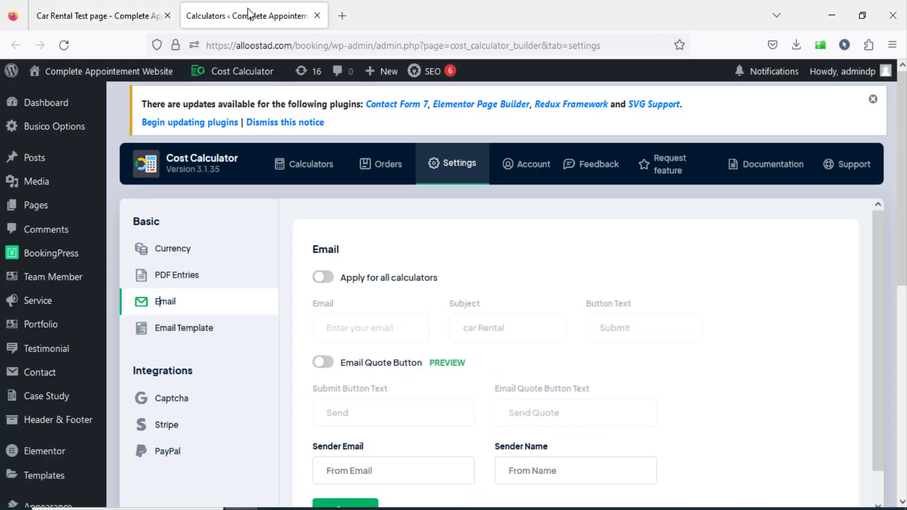
{"action": "left_click", "coordinate": [314, 171]}
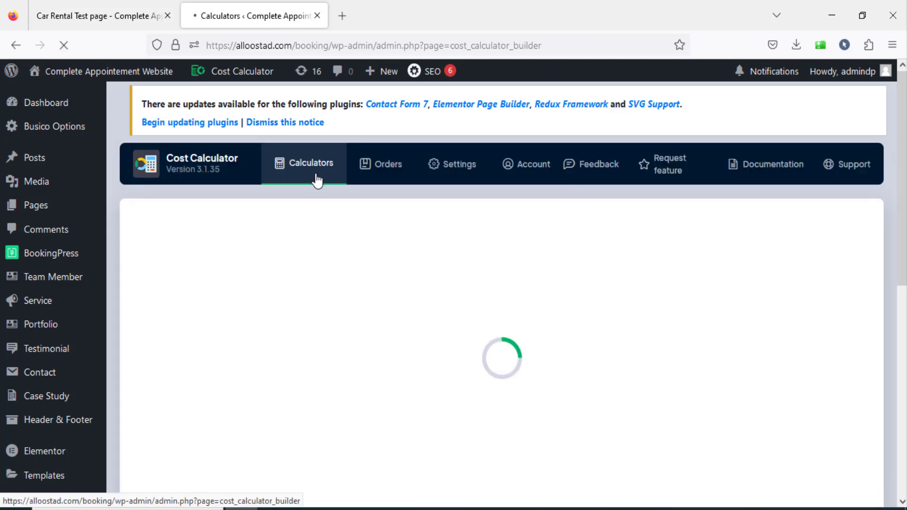
{"action": "left_click", "coordinate": [220, 289]}
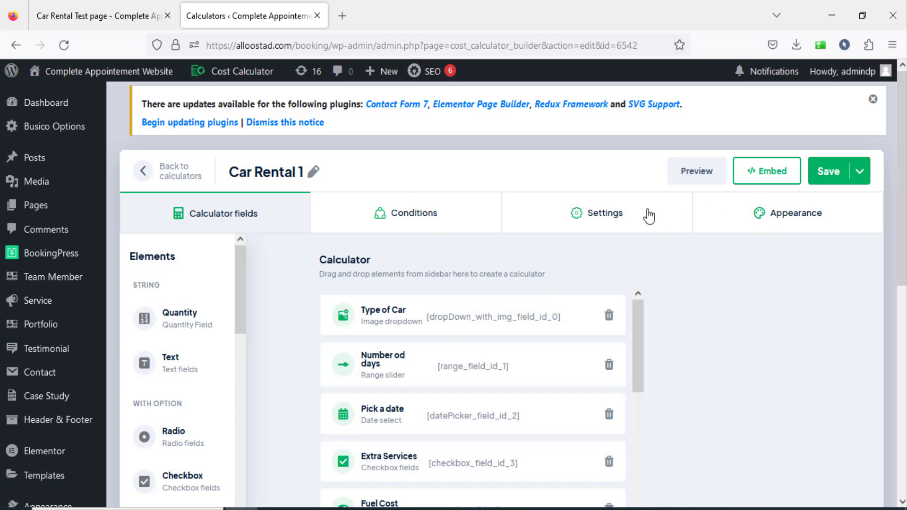
{"action": "left_click", "coordinate": [622, 213]}
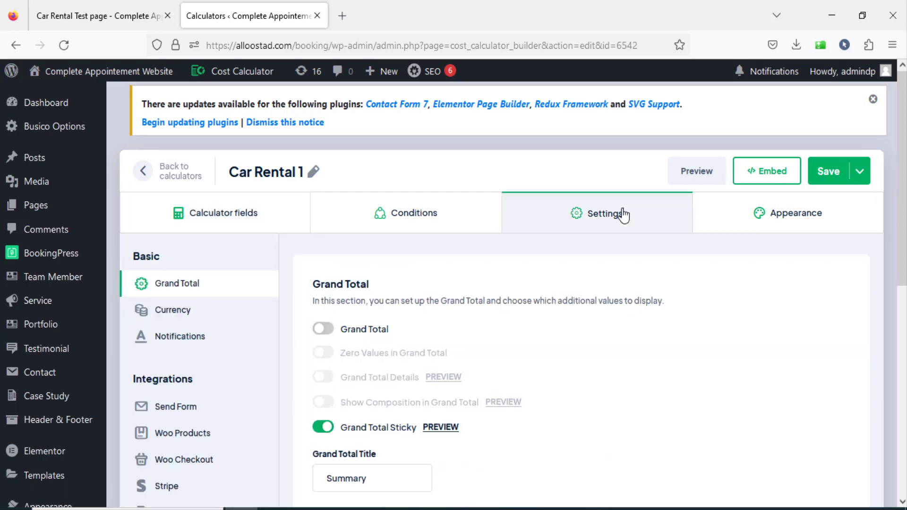
{"action": "left_click", "coordinate": [324, 331]}
{"action": "left_click", "coordinate": [323, 352]}
{"action": "left_click", "coordinate": [323, 377]}
{"action": "left_click", "coordinate": [323, 402]}
{"action": "left_click", "coordinate": [820, 178]}
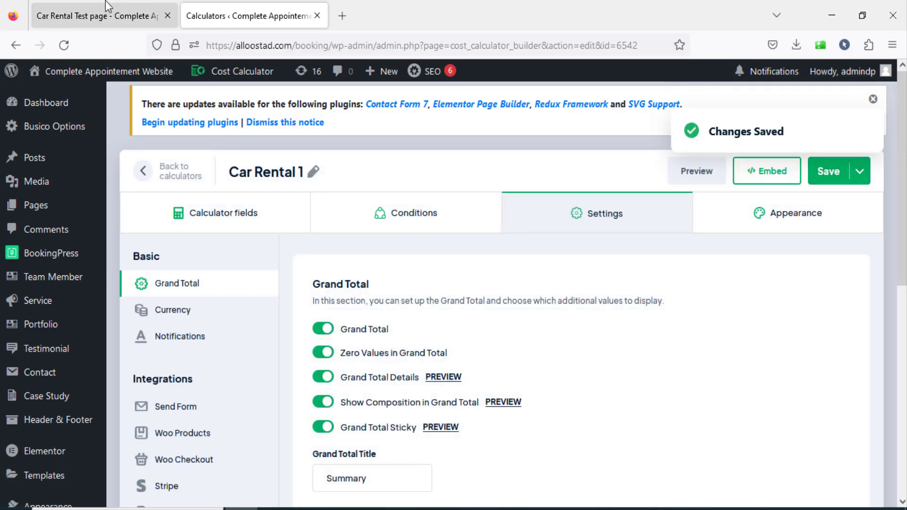
Reload the Car Rental Test page and choose Dacia for 44 days in the calculator.
{"action": "left_click", "coordinate": [102, 15]}
{"action": "left_click", "coordinate": [62, 53]}
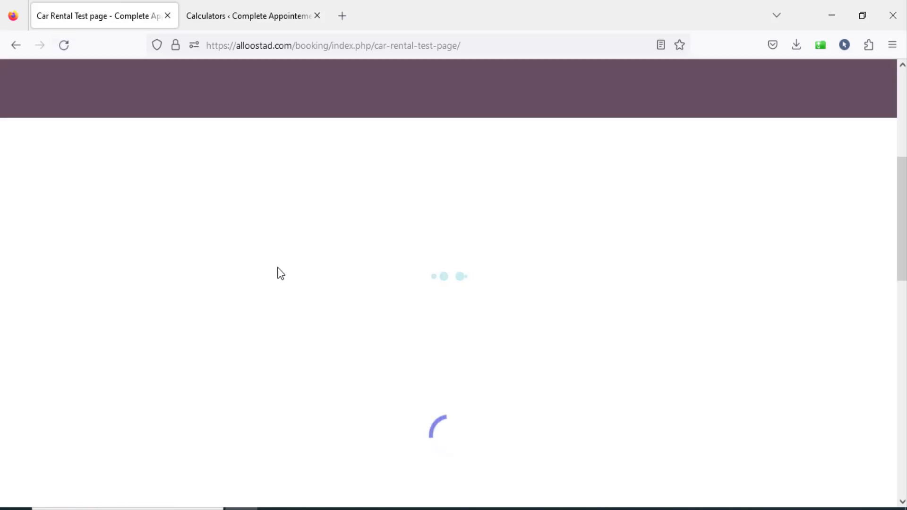
{"action": "scroll", "coordinate": [841, 354], "scroll_direction": "down", "scroll_amount": 1}
{"action": "left_click", "coordinate": [296, 202]}
{"action": "left_click", "coordinate": [259, 307]}
{"action": "left_click", "coordinate": [268, 254]}
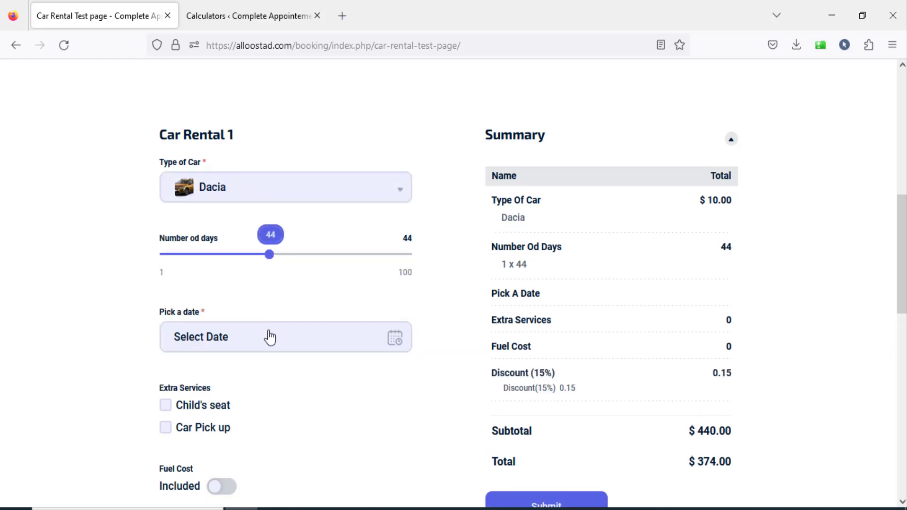
Pick July 29, 2023 as the rental date and add Child's seat as an extra service.
{"action": "left_click", "coordinate": [269, 334]}
{"action": "scroll", "coordinate": [380, 416], "scroll_direction": "down", "scroll_amount": 4}
{"action": "left_click", "coordinate": [357, 399]}
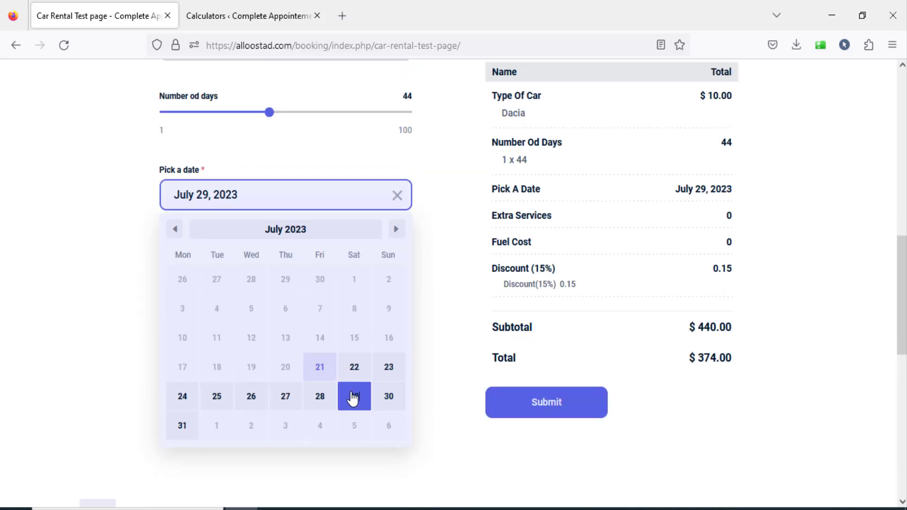
{"action": "left_click", "coordinate": [437, 359]}
{"action": "left_click", "coordinate": [166, 263]}
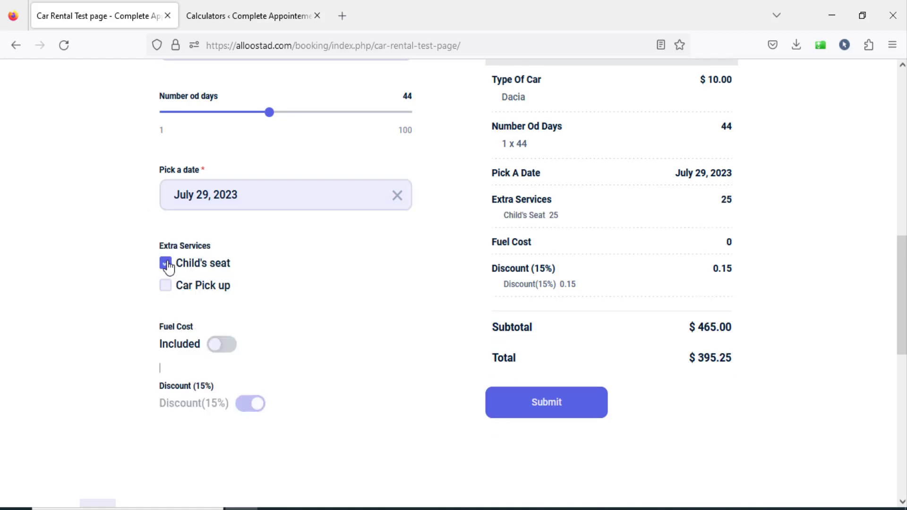
Review the itemized Summary on the test page and submit the calculation to open the contact form.
{"action": "scroll", "coordinate": [765, 316], "scroll_direction": "up", "scroll_amount": 3}
{"action": "scroll", "coordinate": [765, 311], "scroll_direction": "down", "scroll_amount": 2}
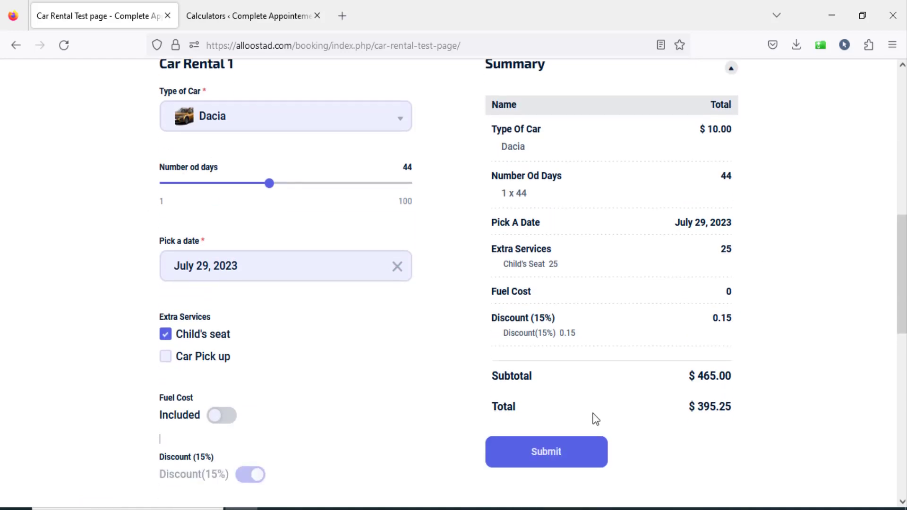
{"action": "scroll", "coordinate": [569, 447], "scroll_direction": "down", "scroll_amount": 3}
{"action": "left_click", "coordinate": [564, 351]}
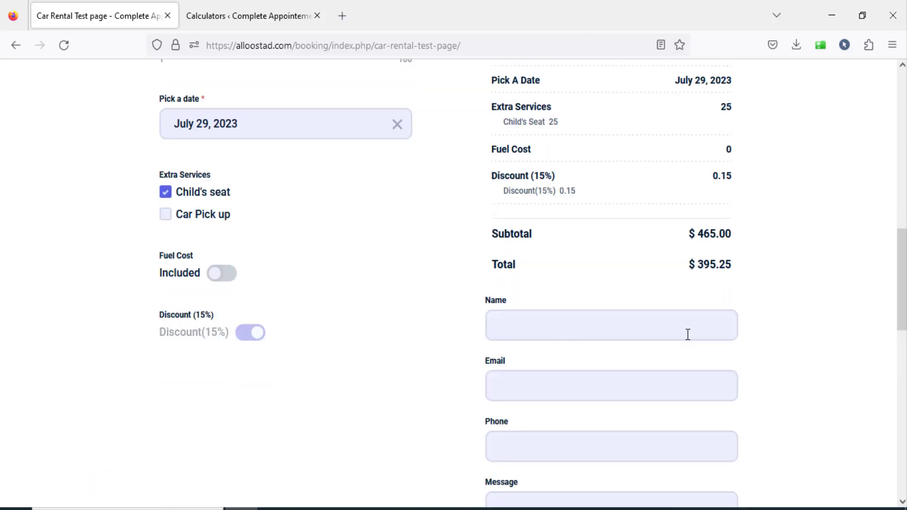
Fill in the customer's name and e-mail address in the calculator's contact form.
{"action": "scroll", "coordinate": [687, 334], "scroll_direction": "down", "scroll_amount": 2}
{"action": "left_click", "coordinate": [544, 264]}
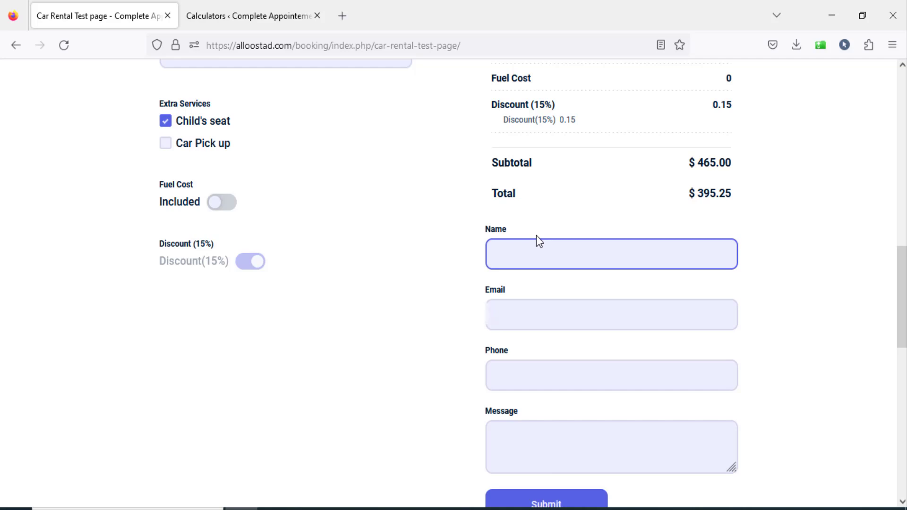
{"action": "key", "text": "Tab"}
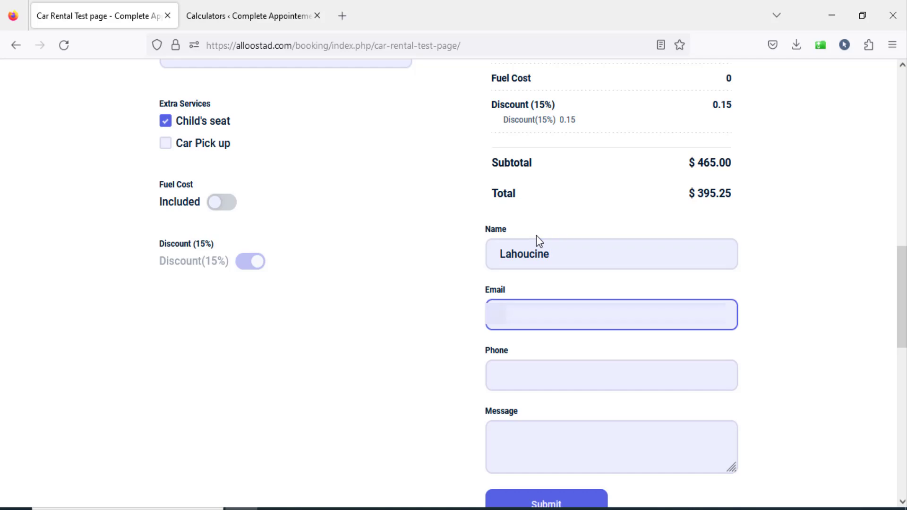
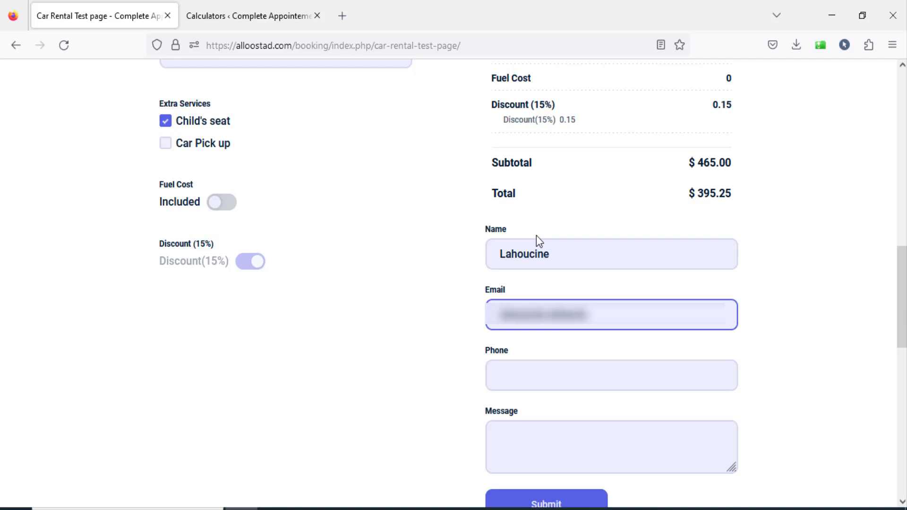
{"action": "key", "text": "Tab"}
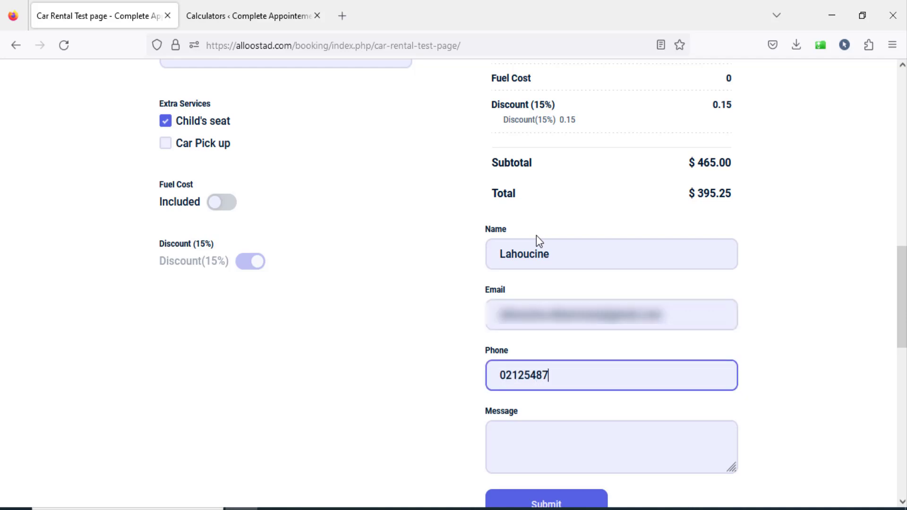
Enter the customer's phone number and a message beginning "Loremp ips", and submit the service request.
{"action": "key", "text": "Tab"}
{"action": "type", "text": "Lo"}
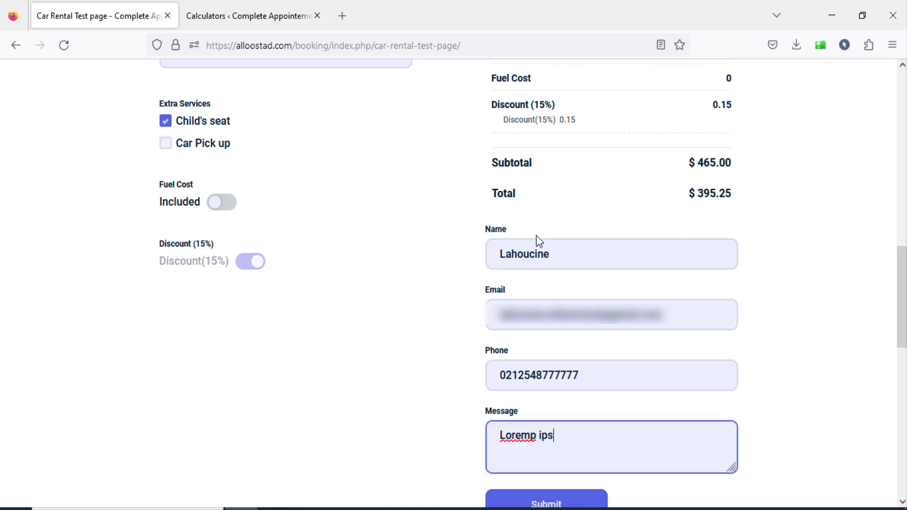
{"action": "left_click", "coordinate": [548, 501]}
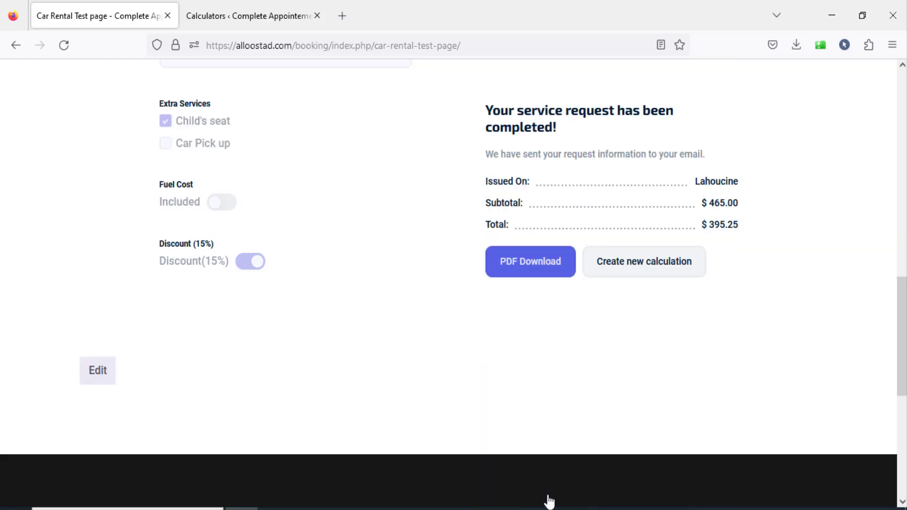
Review the service request confirmation on the test page and open Gmail in a new tab.
{"action": "scroll", "coordinate": [283, 260], "scroll_direction": "up", "scroll_amount": 1}
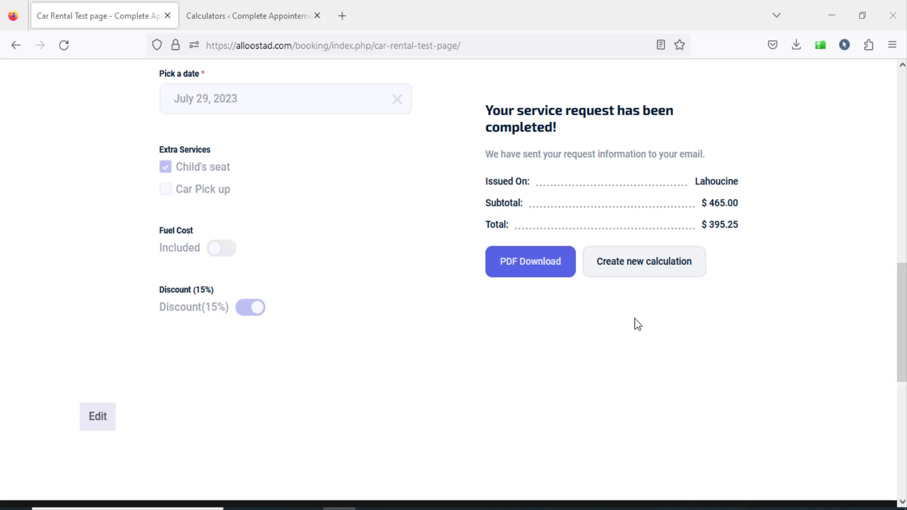
{"action": "left_click_drag", "start_coordinate": [903, 323], "coordinate": [903, 219]}
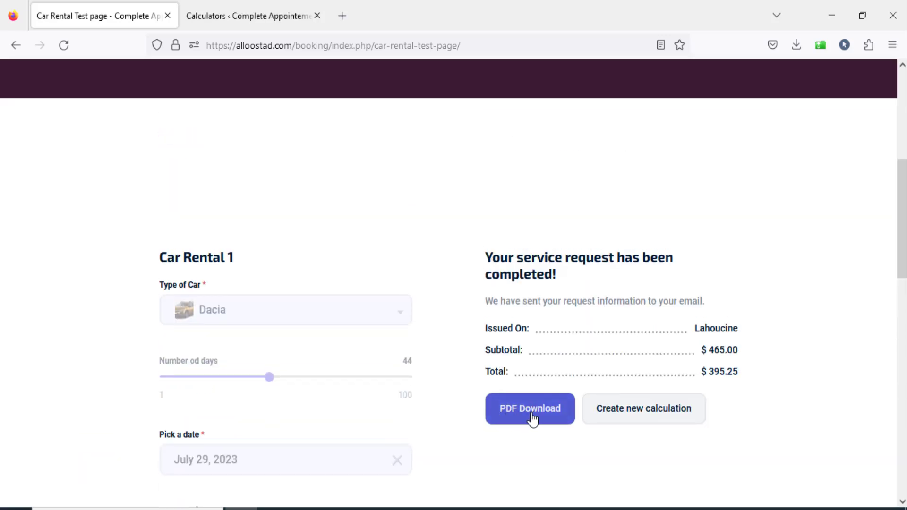
{"action": "left_click", "coordinate": [341, 16]}
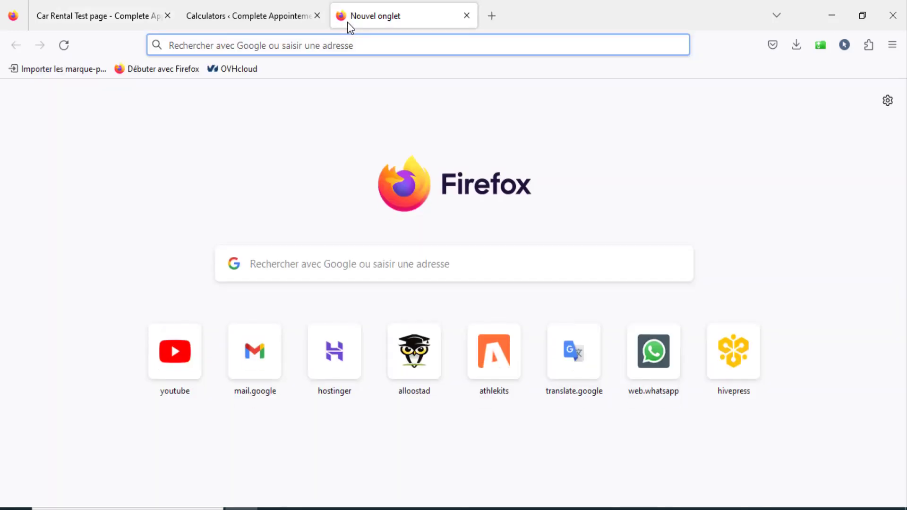
{"action": "type", "text": "gmail.com/"}
{"action": "key", "text": "Return"}
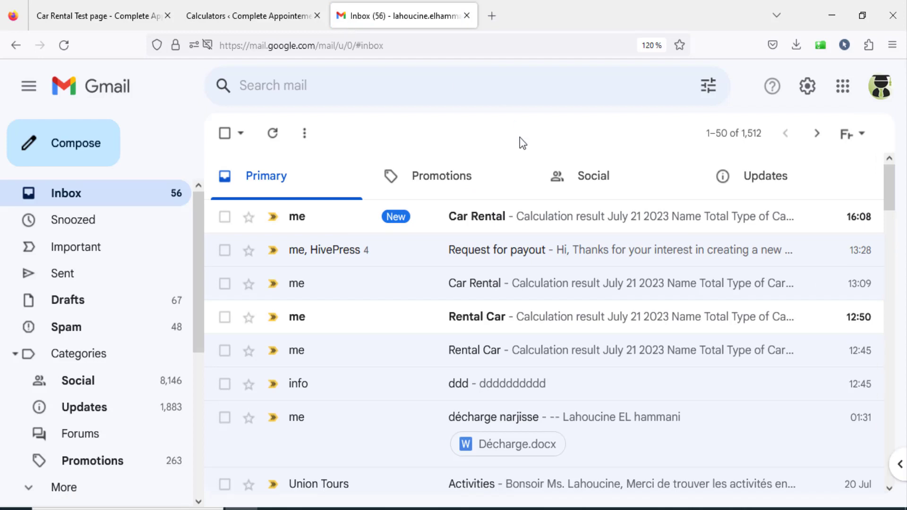
Open the newest Car Rental email, mark it as safe, and review its calculation result down to the total.
{"action": "left_click", "coordinate": [422, 221]}
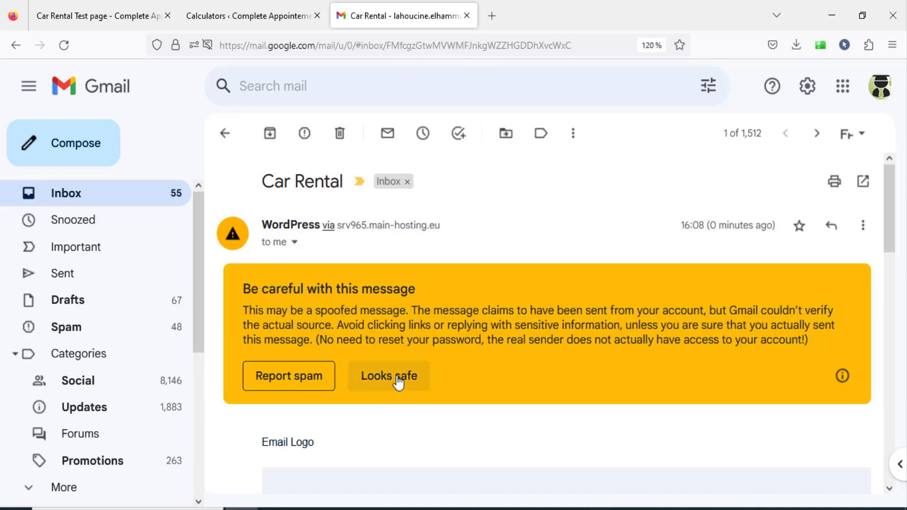
{"action": "left_click", "coordinate": [398, 378]}
{"action": "scroll", "coordinate": [647, 344], "scroll_direction": "down", "scroll_amount": 2}
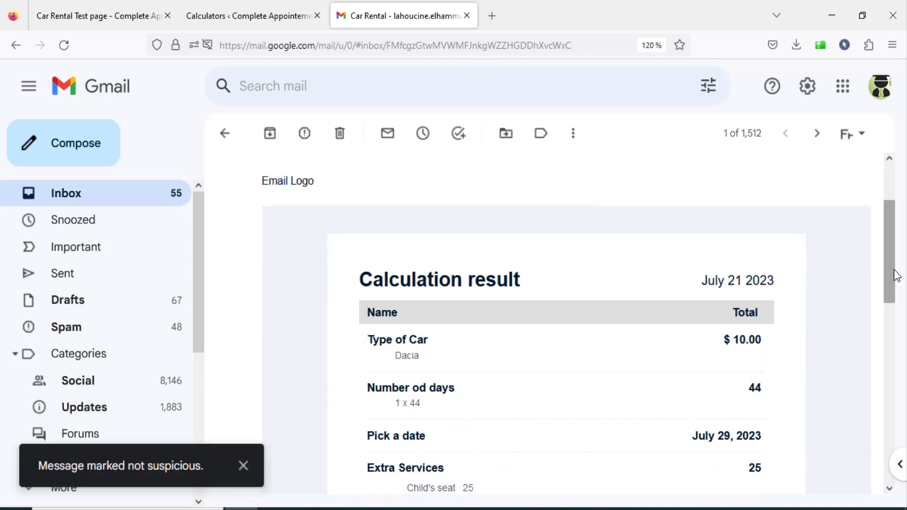
{"action": "left_click_drag", "start_coordinate": [894, 275], "coordinate": [900, 314]}
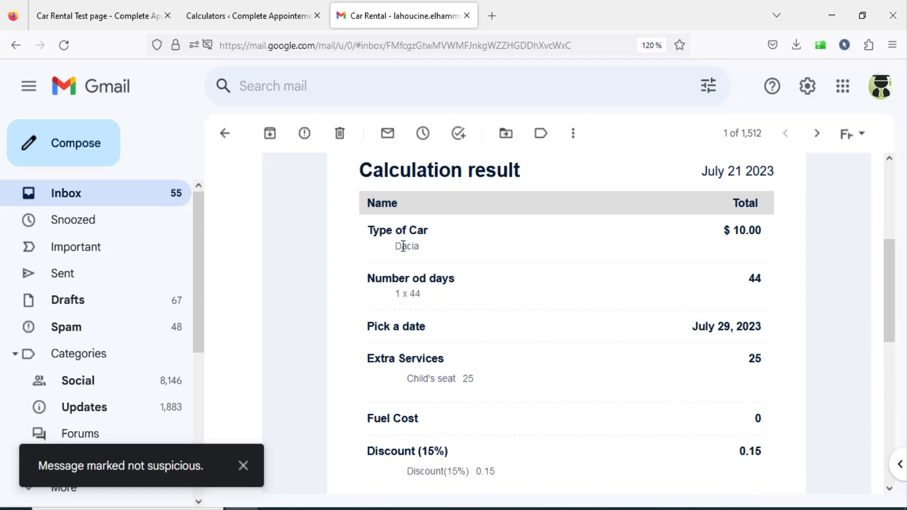
{"action": "left_click_drag", "start_coordinate": [374, 231], "coordinate": [539, 260]}
{"action": "scroll", "coordinate": [614, 285], "scroll_direction": "down", "scroll_amount": 4}
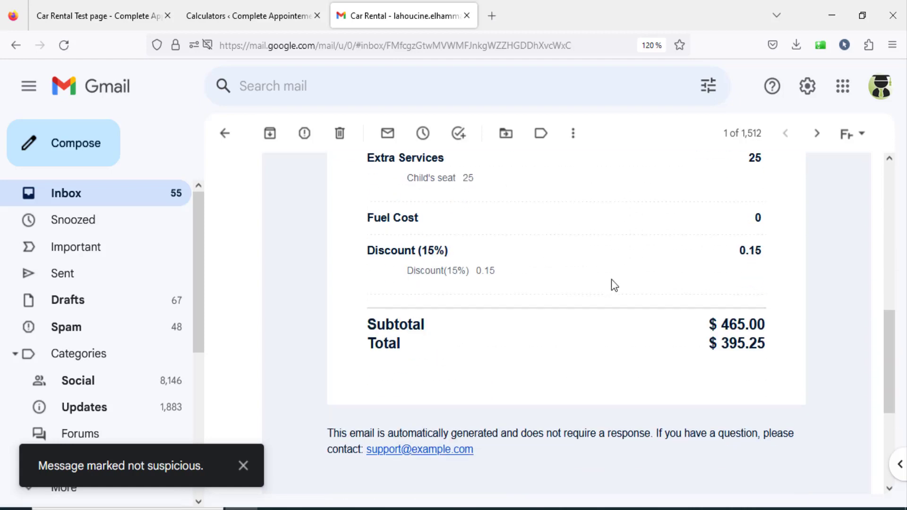
{"action": "left_click_drag", "start_coordinate": [735, 347], "coordinate": [770, 347]}
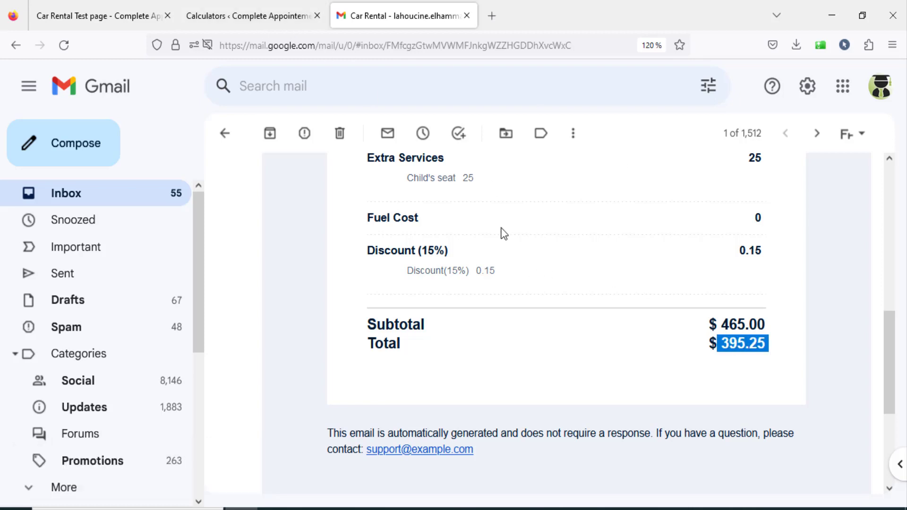
Compare the total in the Car Rental email with the total on the test page.
{"action": "left_click", "coordinate": [277, 17]}
{"action": "left_click", "coordinate": [357, 24]}
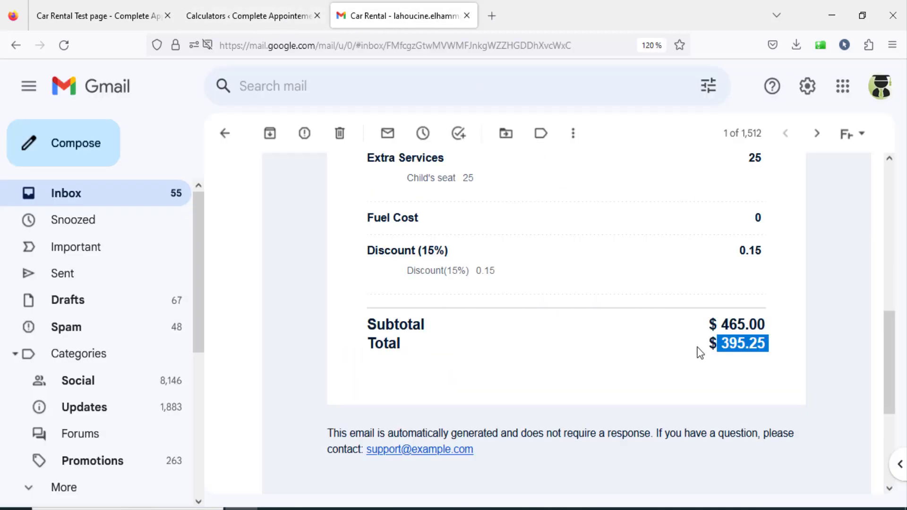
{"action": "left_click", "coordinate": [101, 15]}
{"action": "left_click_drag", "start_coordinate": [707, 372], "coordinate": [747, 376]}
{"action": "left_click", "coordinate": [375, 23]}
{"action": "left_click", "coordinate": [727, 366]}
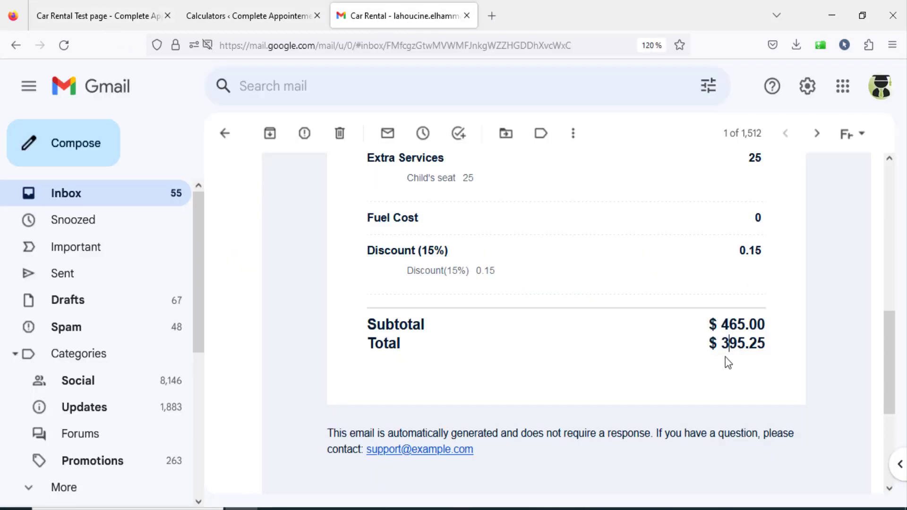
Examine the layout and itemized rows of the calculation result in the Car Rental email.
{"action": "scroll", "coordinate": [689, 354], "scroll_direction": "up", "scroll_amount": 2}
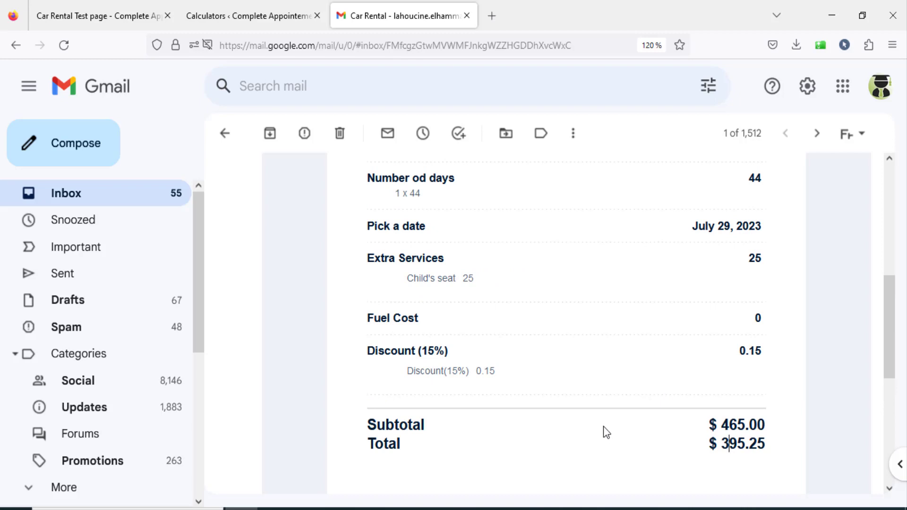
{"action": "scroll", "coordinate": [603, 415], "scroll_direction": "up", "scroll_amount": 4}
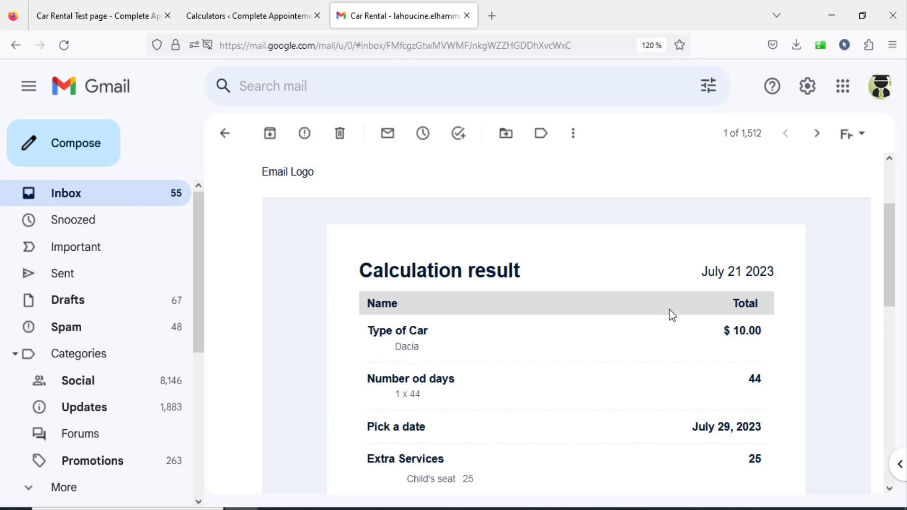
{"action": "scroll", "coordinate": [671, 315], "scroll_direction": "down", "scroll_amount": 4}
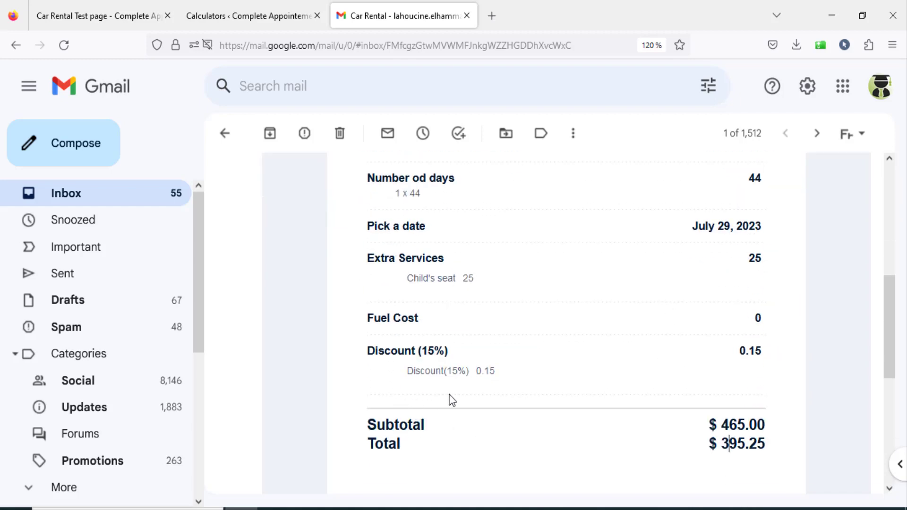
{"action": "scroll", "coordinate": [579, 388], "scroll_direction": "up", "scroll_amount": 2}
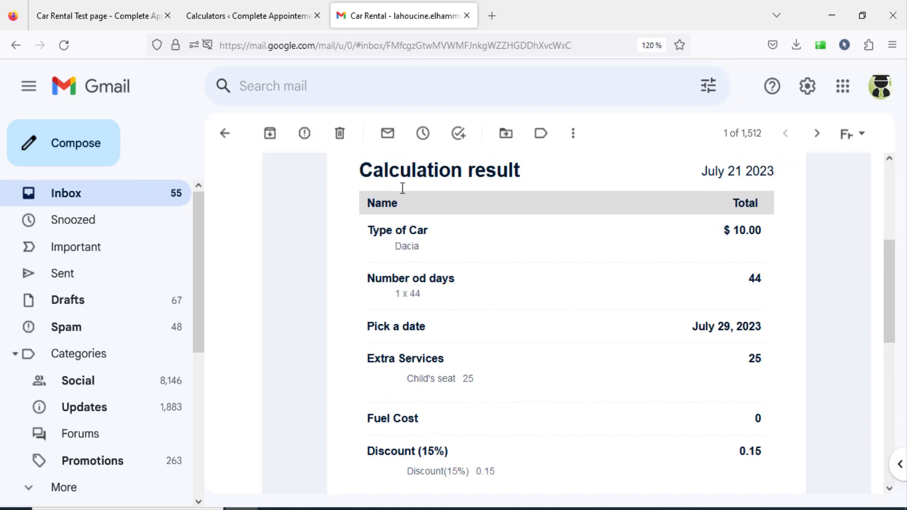
{"action": "scroll", "coordinate": [511, 283], "scroll_direction": "up", "scroll_amount": 2}
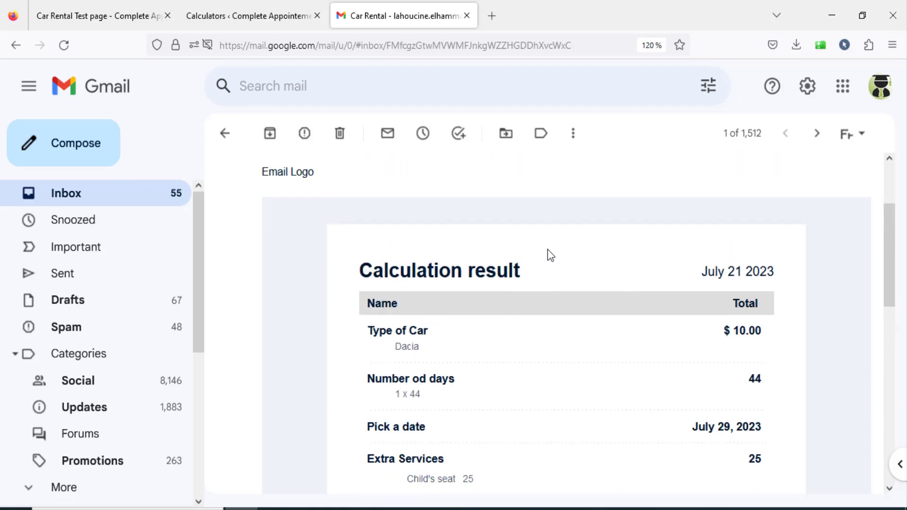
{"action": "scroll", "coordinate": [612, 330], "scroll_direction": "down", "scroll_amount": 2}
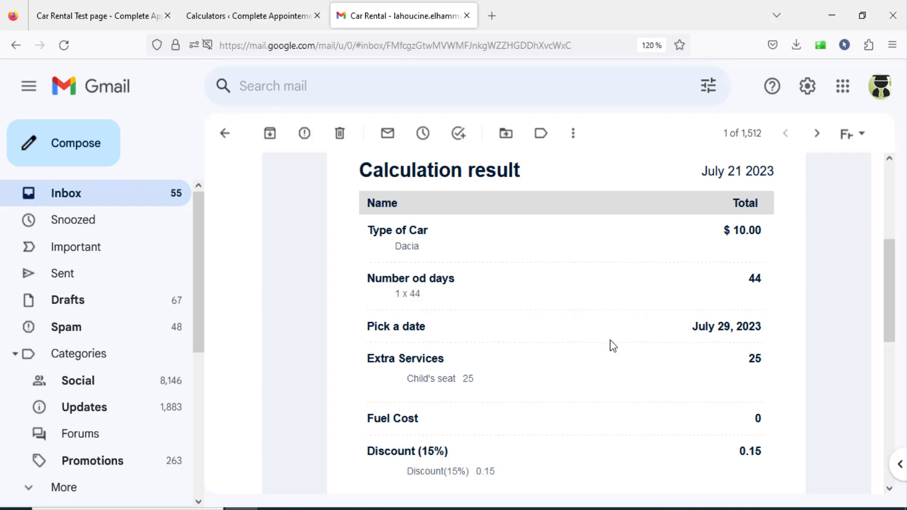
Open the global Cost Calculator settings in WordPress and review the Email Template's colors, logo, customer email text and preview.
{"action": "left_click", "coordinate": [274, 21]}
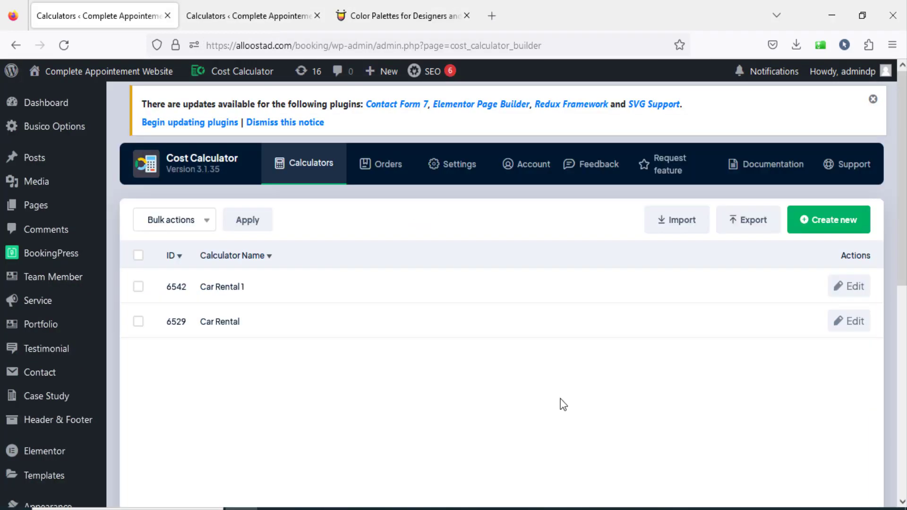
{"action": "mouse_move", "coordinate": [228, 77]}
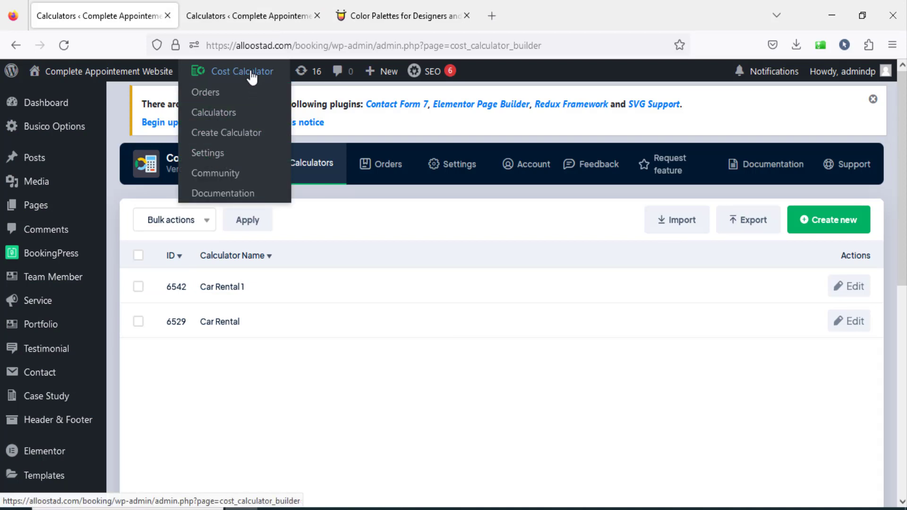
{"action": "left_click", "coordinate": [204, 152]}
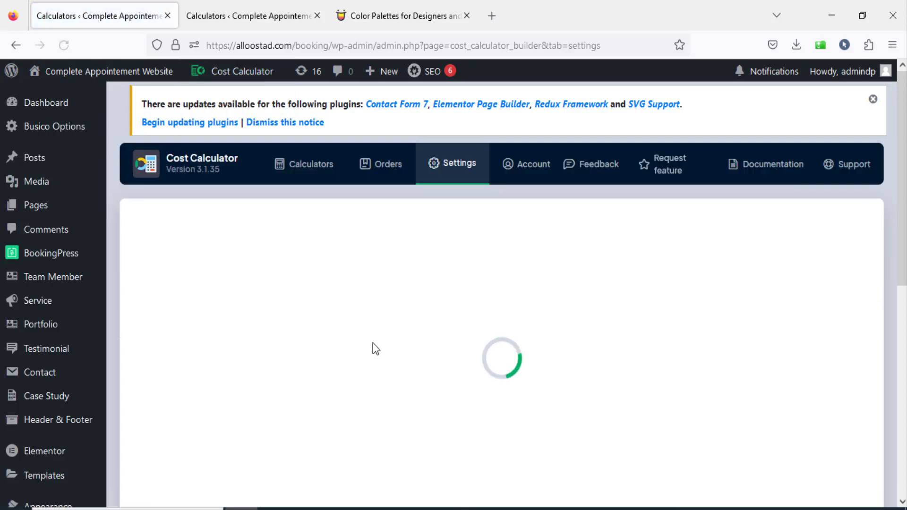
{"action": "scroll", "coordinate": [189, 261], "scroll_direction": "down", "scroll_amount": 3}
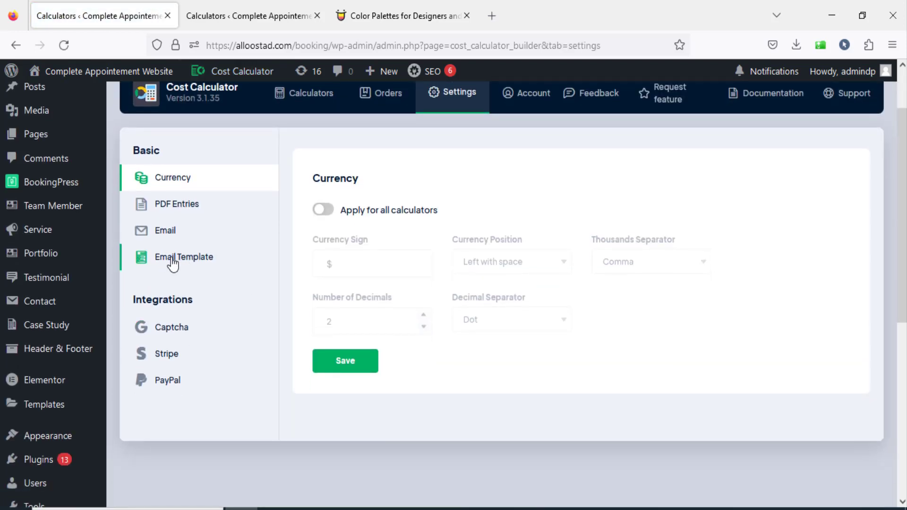
{"action": "left_click", "coordinate": [182, 257]}
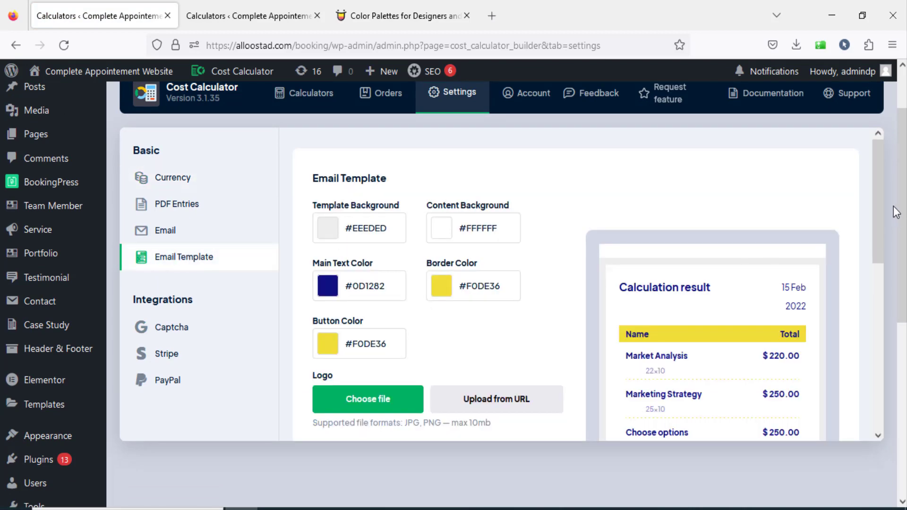
{"action": "left_click_drag", "start_coordinate": [875, 208], "coordinate": [884, 238]}
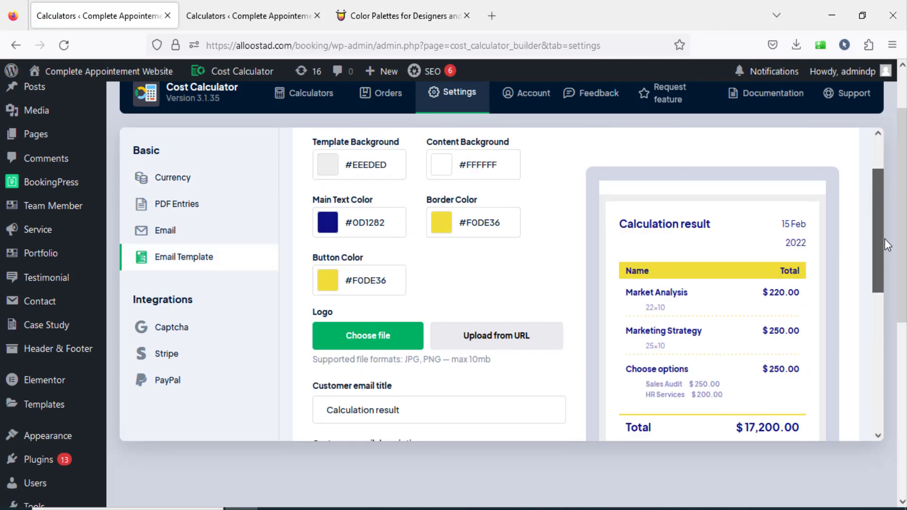
{"action": "scroll", "coordinate": [749, 264], "scroll_direction": "down", "scroll_amount": 5}
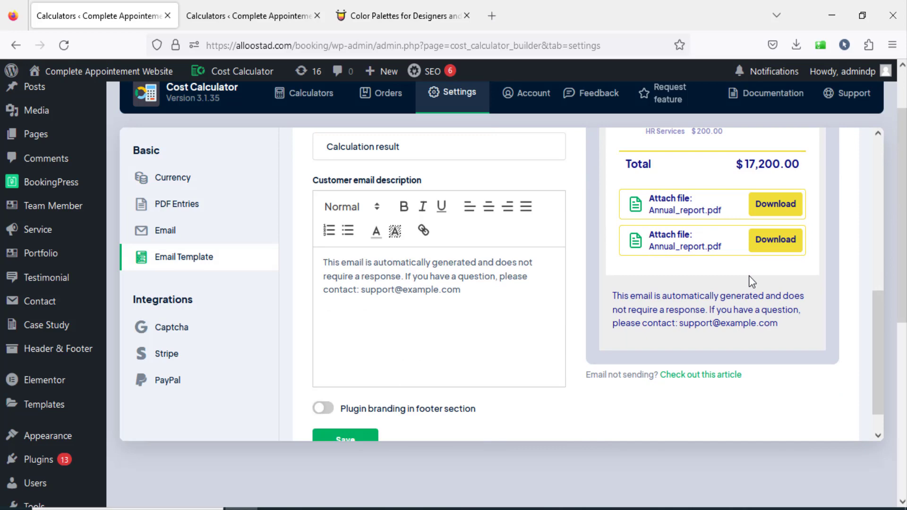
{"action": "scroll", "coordinate": [751, 282], "scroll_direction": "up", "scroll_amount": 6}
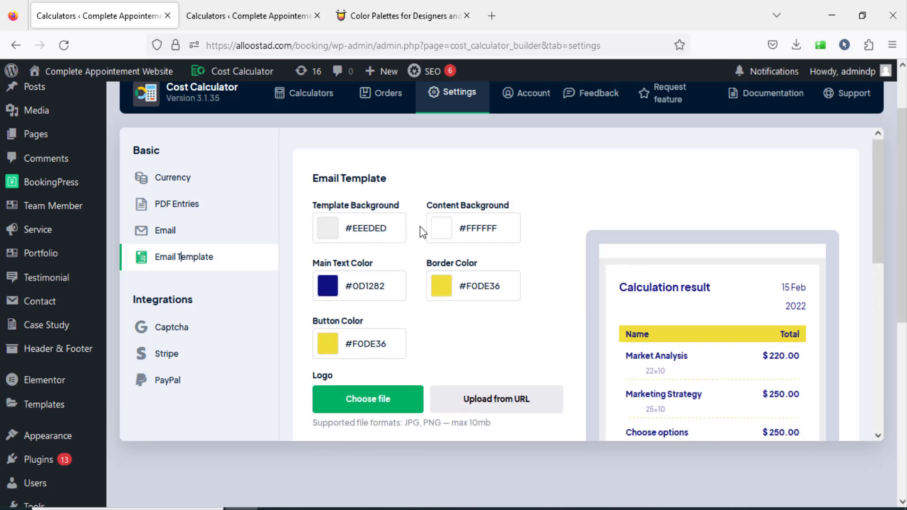
Switch to Color Hunt and open the navy-to-teal palette containing #071952, #0B666A, #35A29F and #97FEED.
{"action": "left_click", "coordinate": [383, 22]}
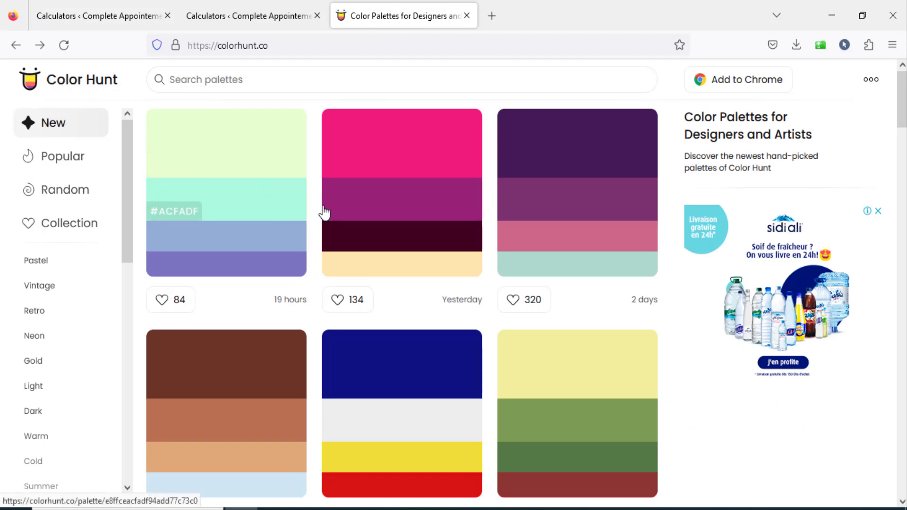
{"action": "scroll", "coordinate": [324, 211], "scroll_direction": "down", "scroll_amount": 15}
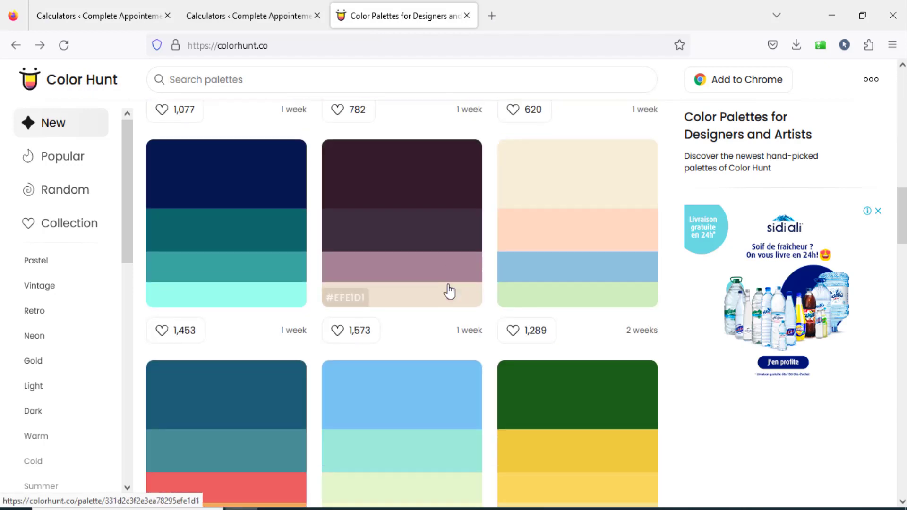
{"action": "scroll", "coordinate": [449, 292], "scroll_direction": "down", "scroll_amount": 8}
{"action": "scroll", "coordinate": [462, 350], "scroll_direction": "up", "scroll_amount": 10}
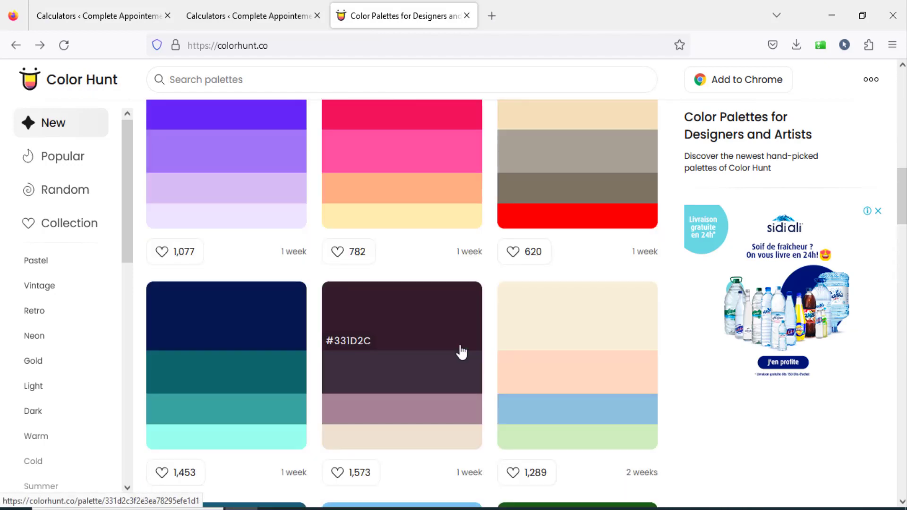
{"action": "scroll", "coordinate": [461, 350], "scroll_direction": "down", "scroll_amount": 3}
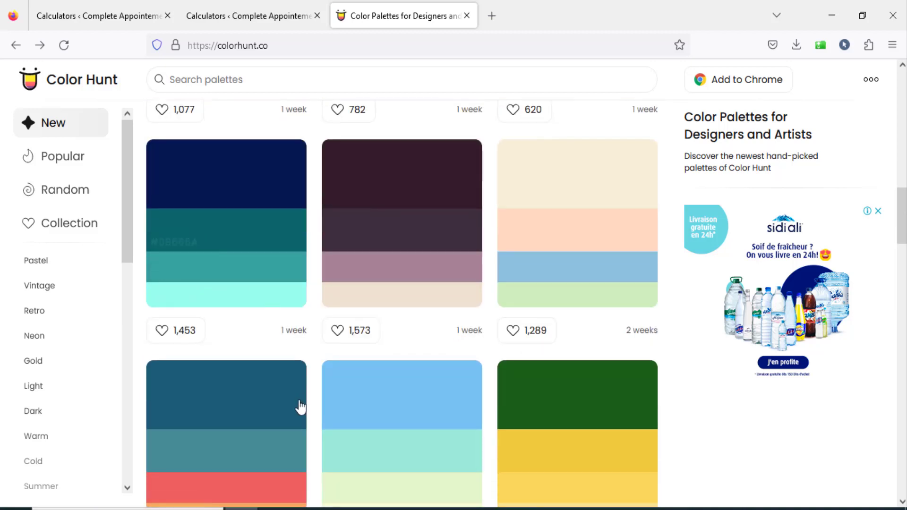
{"action": "scroll", "coordinate": [356, 347], "scroll_direction": "down", "scroll_amount": 2}
{"action": "scroll", "coordinate": [356, 348], "scroll_direction": "up", "scroll_amount": 2}
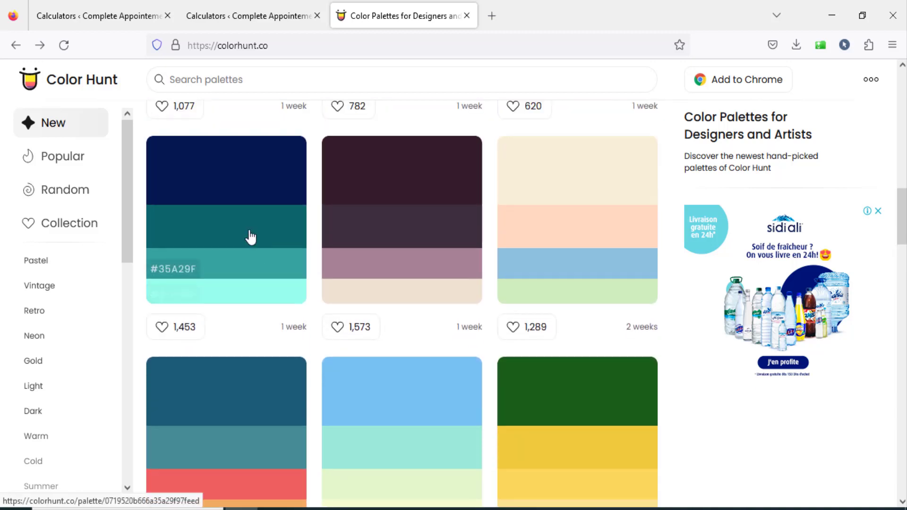
{"action": "left_click", "coordinate": [250, 184]}
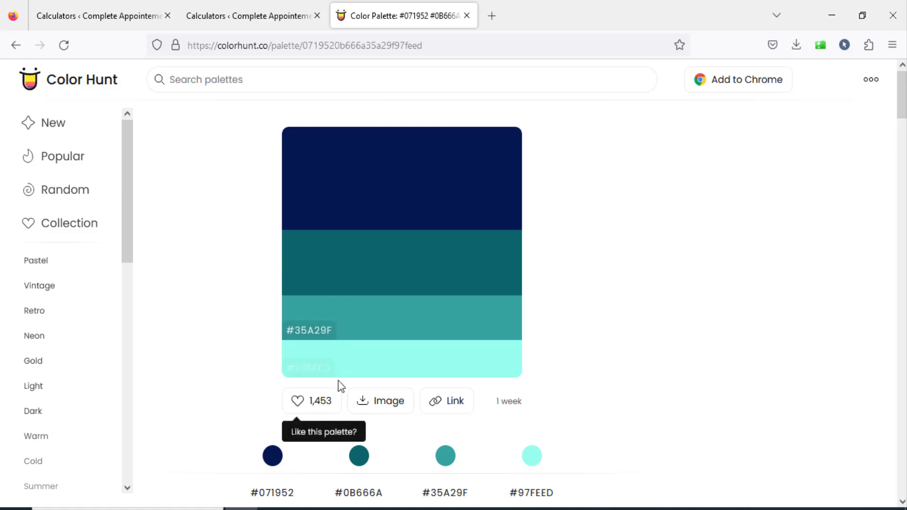
Copy the palette's #97FEED color, close the Car Rental 1 editor page and return to the Email Template settings.
{"action": "left_click", "coordinate": [303, 371]}
{"action": "left_click", "coordinate": [248, 7]}
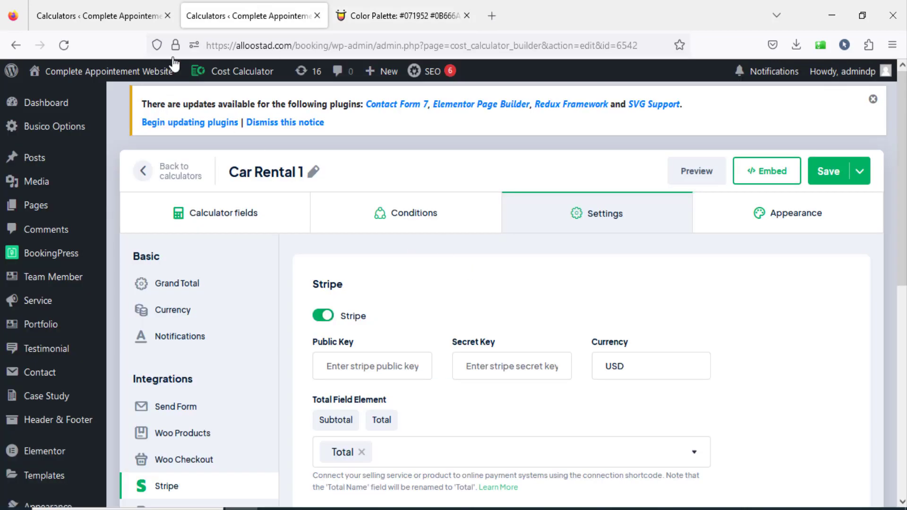
{"action": "left_click", "coordinate": [317, 16]}
{"action": "left_click", "coordinate": [104, 16]}
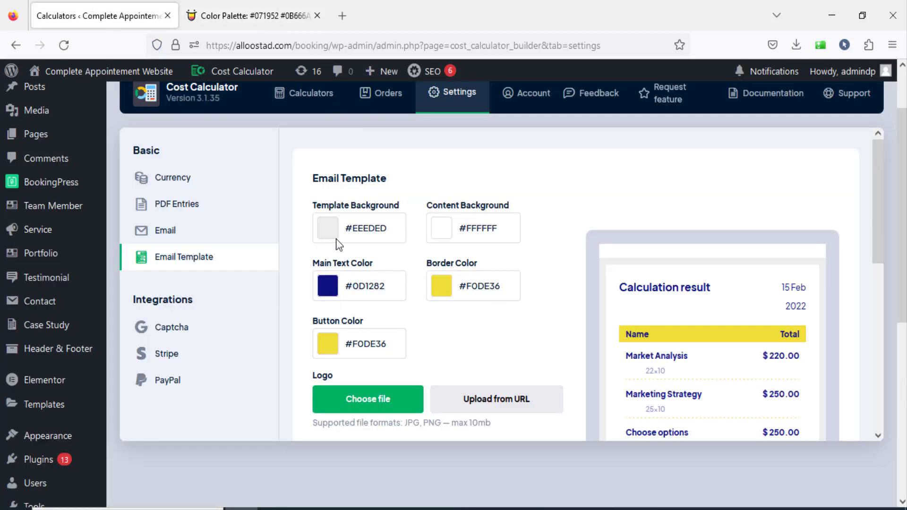
Set the email template's Template Background to the copied color #97FEED.
{"action": "left_click_drag", "start_coordinate": [877, 244], "coordinate": [877, 387]}
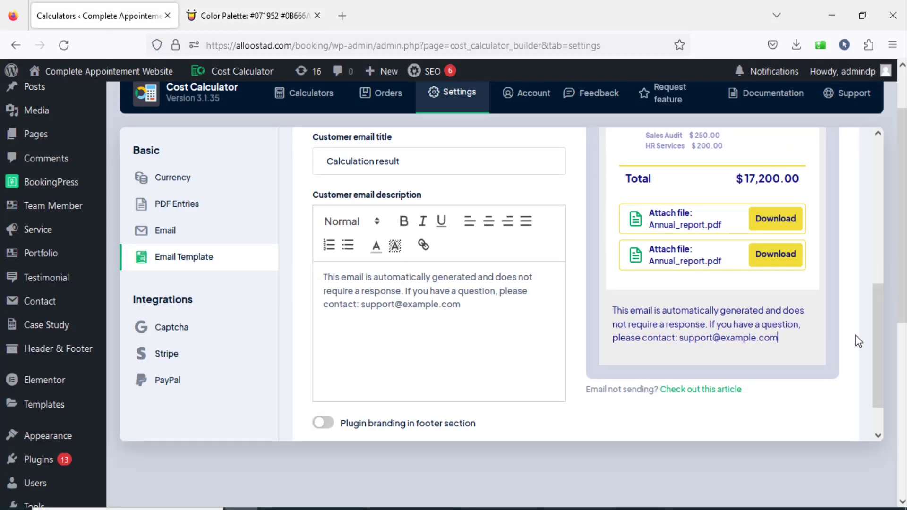
{"action": "left_click_drag", "start_coordinate": [878, 350], "coordinate": [874, 239]}
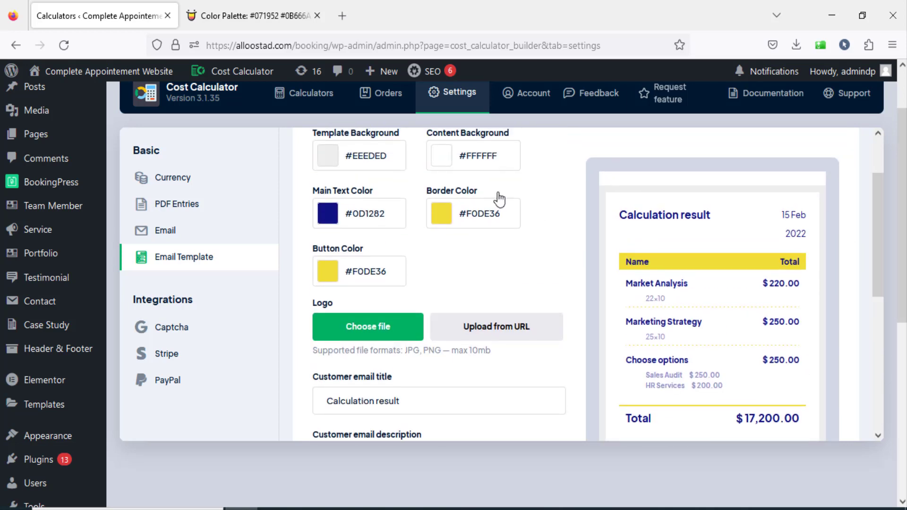
{"action": "left_click", "coordinate": [394, 162]}
{"action": "double_click", "coordinate": [350, 197]}
{"action": "left_click_drag", "start_coordinate": [351, 195], "coordinate": [344, 196]}
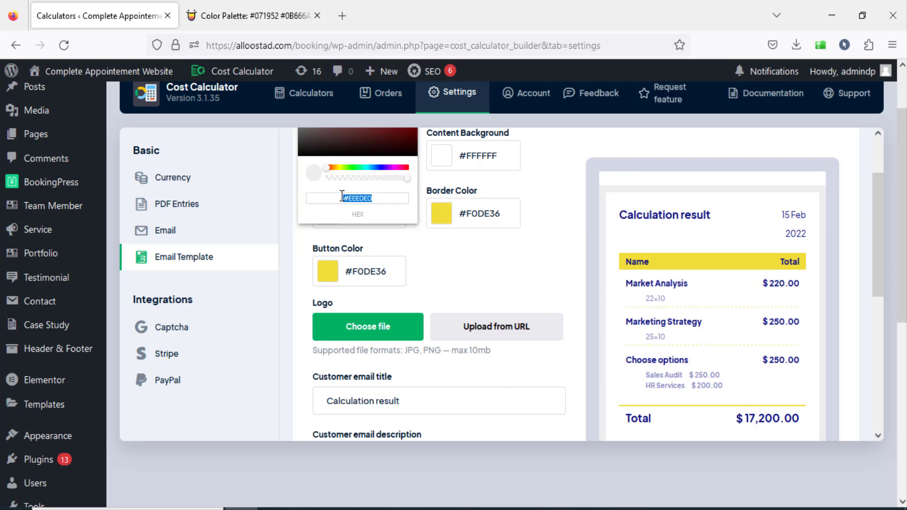
{"action": "key", "text": "ctrl+v"}
{"action": "left_click", "coordinate": [453, 279]}
{"action": "mouse_move", "coordinate": [874, 262]}
{"action": "left_mouse_down"}
{"action": "mouse_move", "coordinate": [880, 352]}
{"action": "mouse_move", "coordinate": [865, 273]}
{"action": "left_mouse_up"}
Copy #071952 from the Color Hunt palette, set it as the Main Text Color and check the email preview.
{"action": "left_click", "coordinate": [249, 14]}
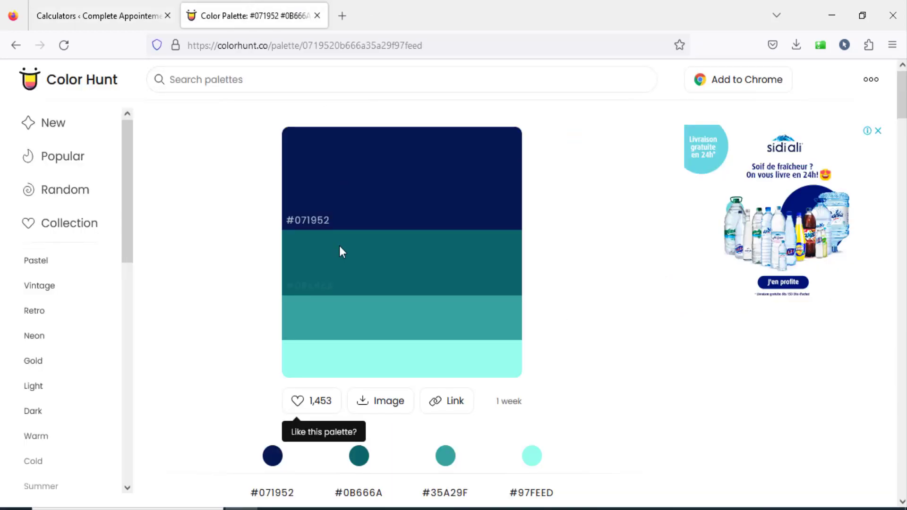
{"action": "left_click", "coordinate": [310, 220]}
{"action": "left_click", "coordinate": [120, 11]}
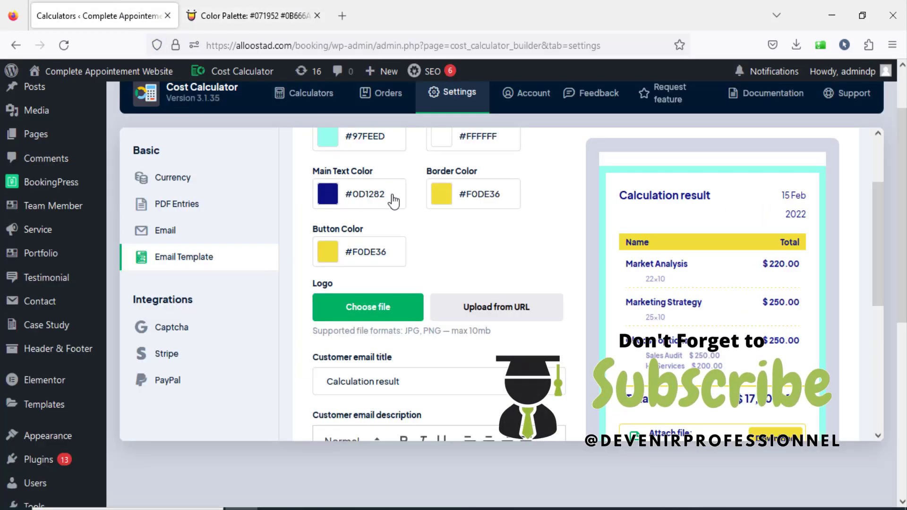
{"action": "scroll", "coordinate": [393, 201], "scroll_direction": "up", "scroll_amount": 2}
{"action": "left_click", "coordinate": [390, 292]}
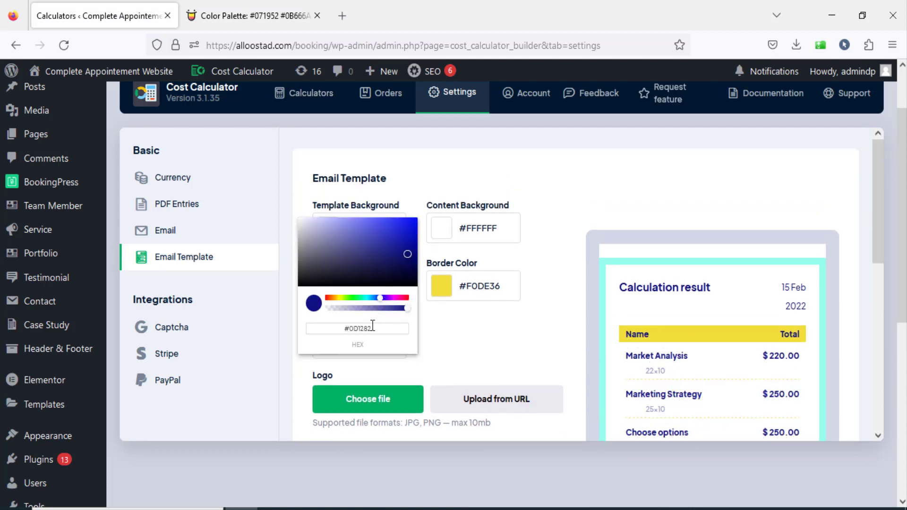
{"action": "left_click_drag", "start_coordinate": [375, 328], "coordinate": [299, 319]}
{"action": "type", "text": "#071952"}
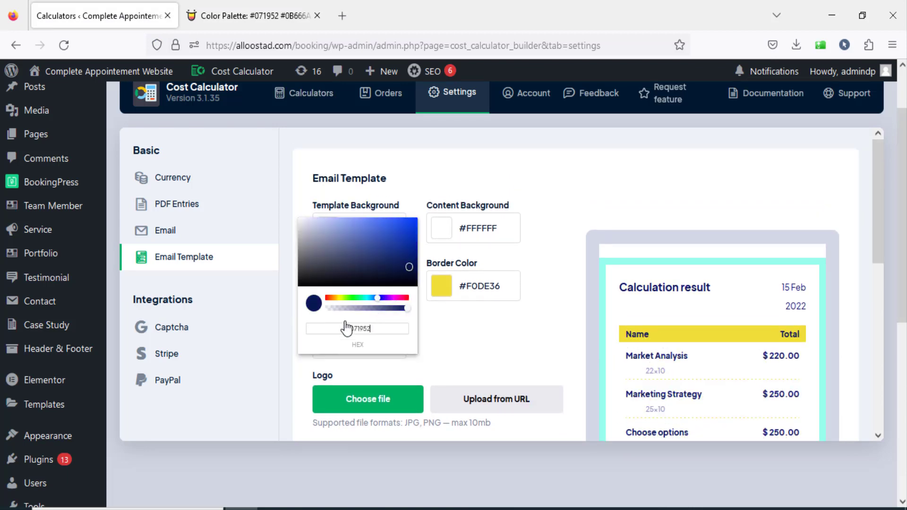
{"action": "left_click", "coordinate": [511, 346]}
{"action": "scroll", "coordinate": [748, 327], "scroll_direction": "down", "scroll_amount": 5}
{"action": "scroll", "coordinate": [784, 321], "scroll_direction": "up", "scroll_amount": 3}
{"action": "scroll", "coordinate": [508, 235], "scroll_direction": "up", "scroll_amount": 2}
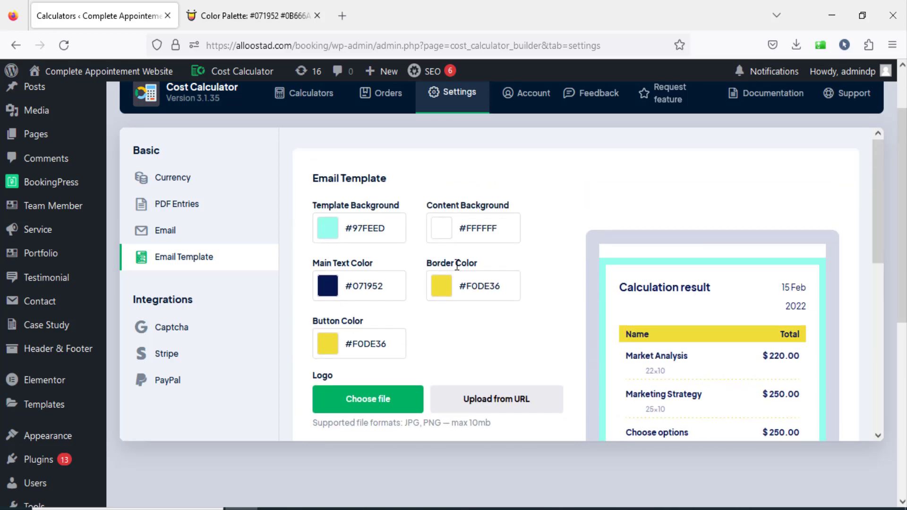
Copy #0B666A from the Color Hunt palette, set it as the Border Color and check the email preview.
{"action": "left_click", "coordinate": [242, 19]}
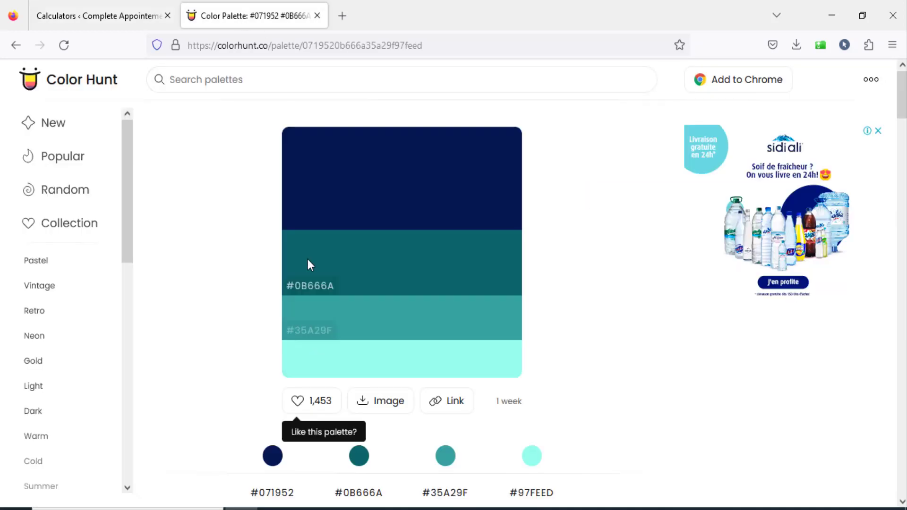
{"action": "left_click", "coordinate": [313, 287]}
{"action": "left_click", "coordinate": [126, 15]}
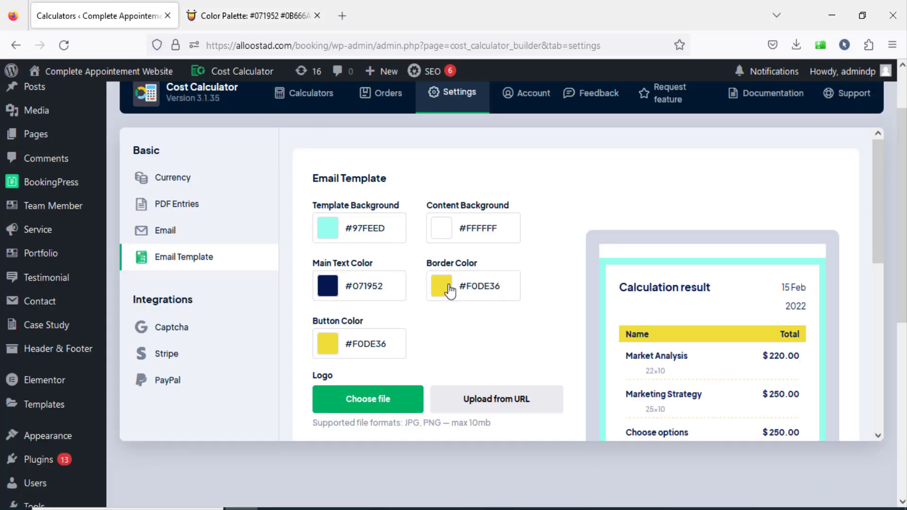
{"action": "left_click", "coordinate": [482, 288]}
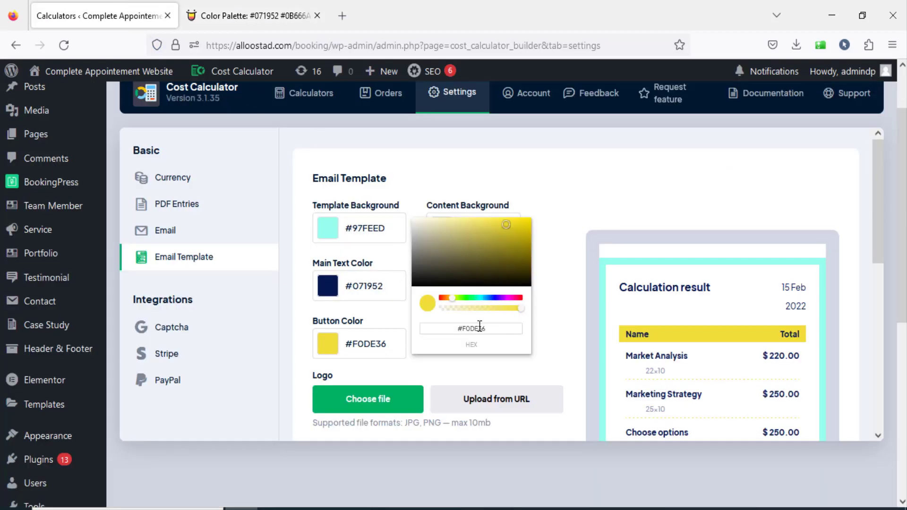
{"action": "left_click_drag", "start_coordinate": [487, 329], "coordinate": [448, 329]}
{"action": "key", "text": "BackSpace"}
{"action": "key", "text": "ctrl+v"}
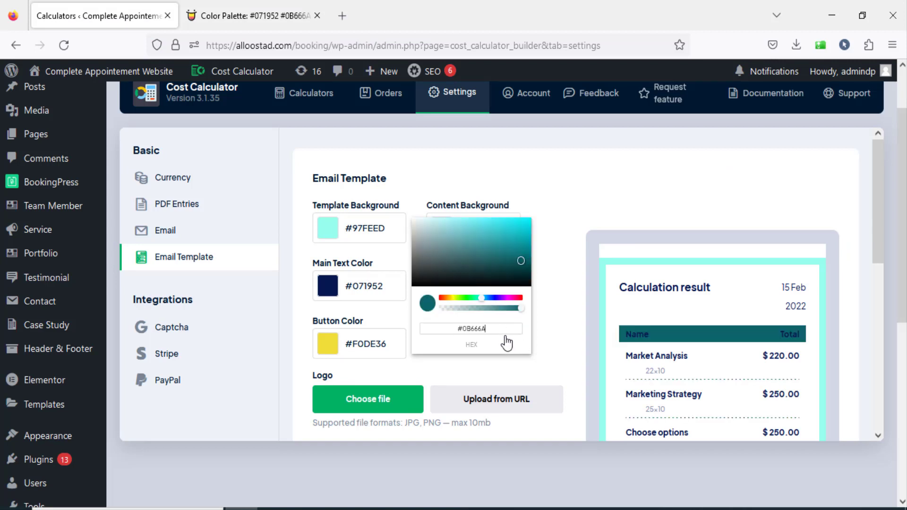
{"action": "left_click", "coordinate": [565, 335]}
{"action": "left_click_drag", "start_coordinate": [879, 218], "coordinate": [882, 260]}
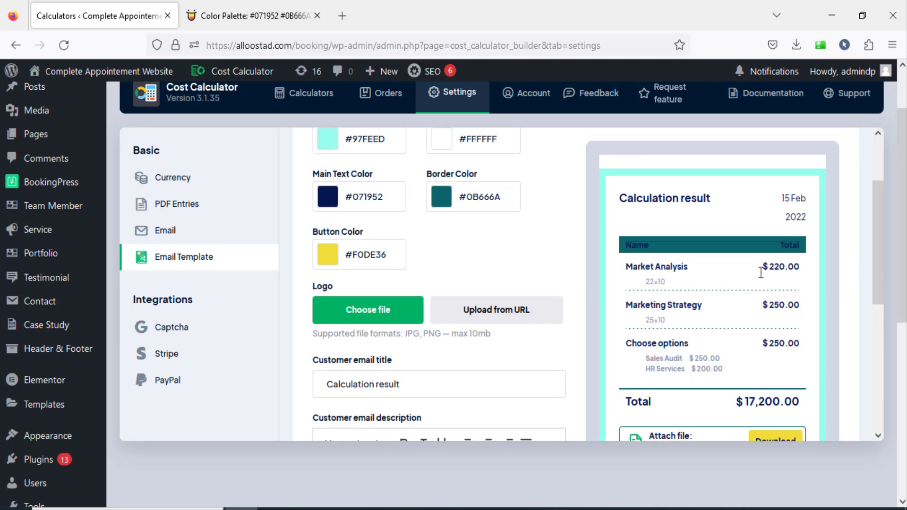
{"action": "scroll", "coordinate": [655, 258], "scroll_direction": "down", "scroll_amount": 2}
{"action": "scroll", "coordinate": [649, 259], "scroll_direction": "up", "scroll_amount": 2}
Copy #35A29F from the Color Hunt palette, set it as the Border Color and check the email preview.
{"action": "left_click", "coordinate": [260, 5]}
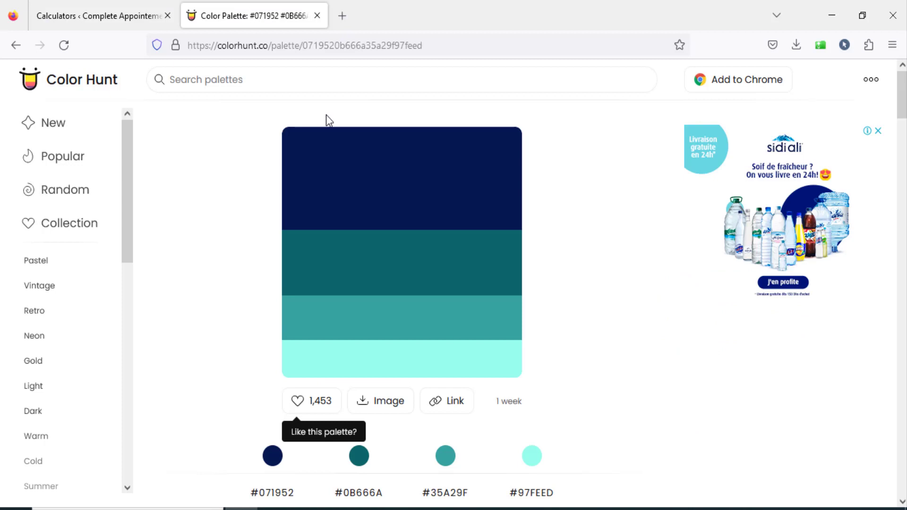
{"action": "left_click", "coordinate": [303, 338]}
{"action": "left_click", "coordinate": [109, 16]}
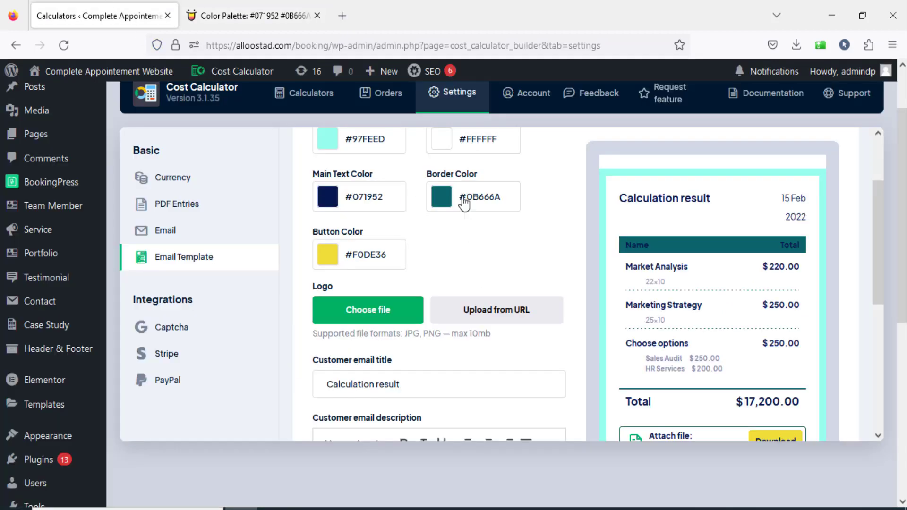
{"action": "left_click", "coordinate": [511, 201]}
{"action": "left_click_drag", "start_coordinate": [505, 240], "coordinate": [417, 241]}
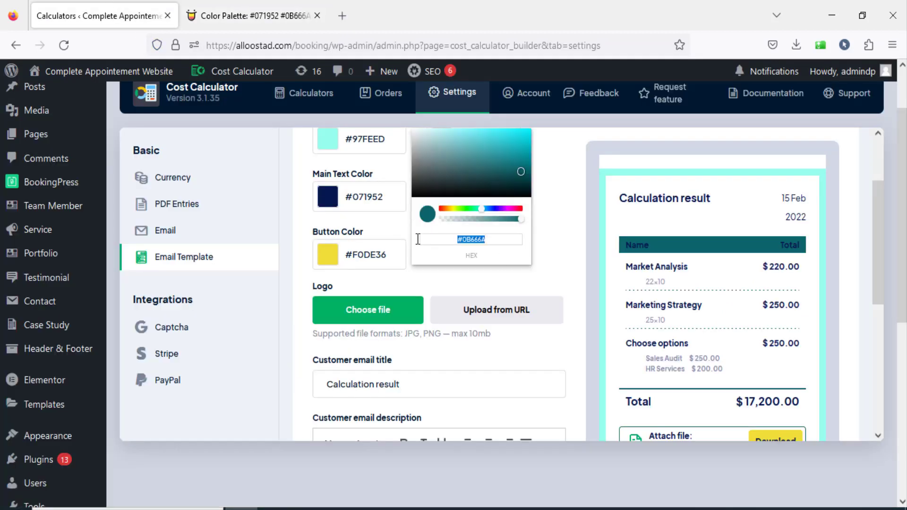
{"action": "type", "text": "#35A29F"}
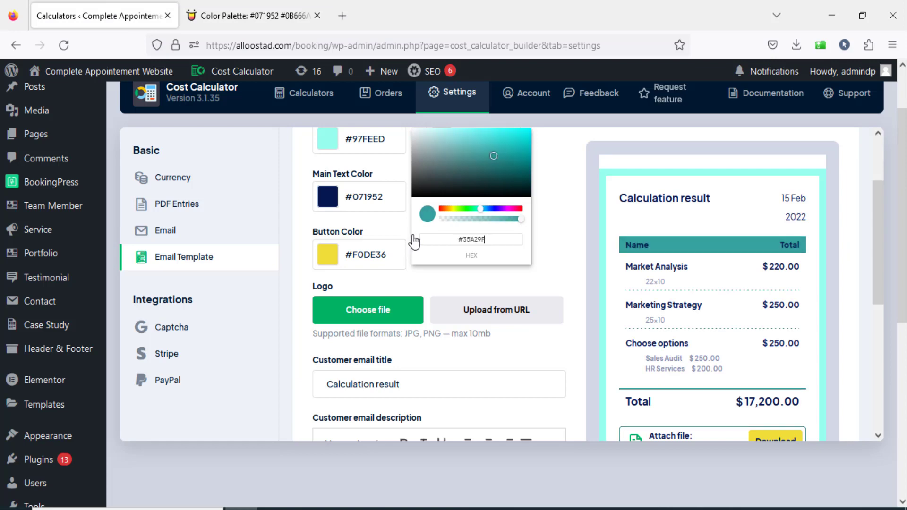
{"action": "left_click", "coordinate": [544, 254]}
{"action": "left_click_drag", "start_coordinate": [876, 275], "coordinate": [859, 334]}
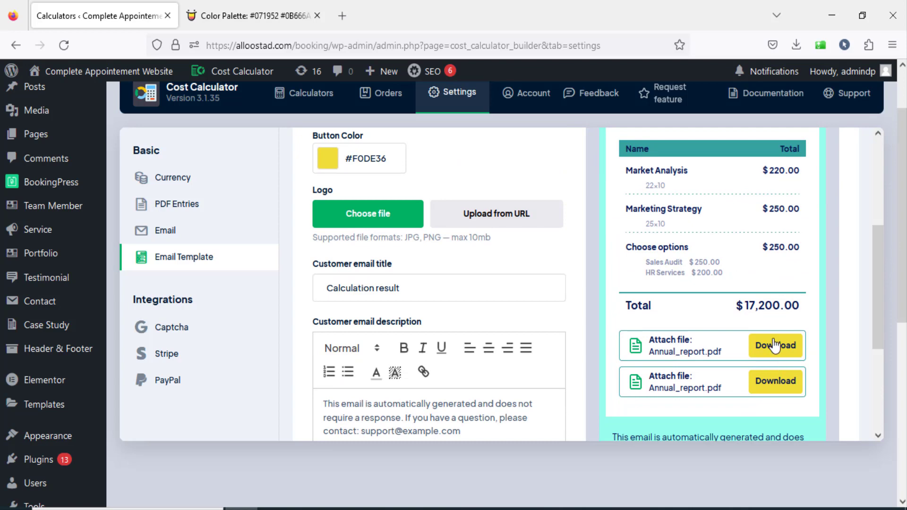
{"action": "scroll", "coordinate": [713, 332], "scroll_direction": "up", "scroll_amount": 2}
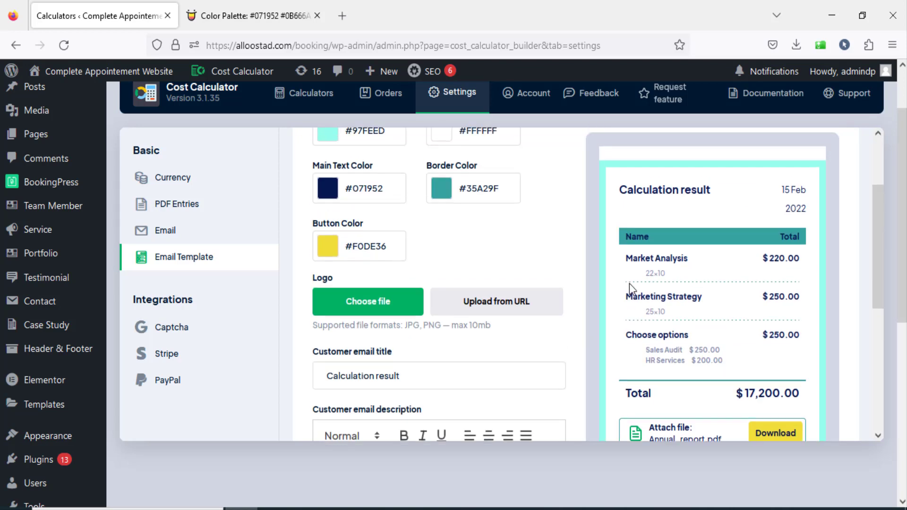
Copy #0B666A from the Color Hunt palette and examine the Download buttons in the email template preview.
{"action": "left_click", "coordinate": [271, 22]}
{"action": "left_click", "coordinate": [318, 285]}
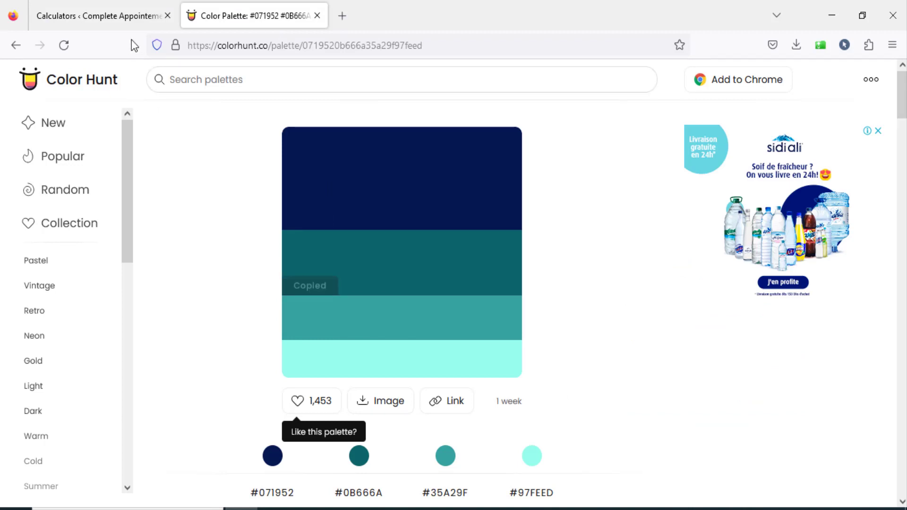
{"action": "left_click", "coordinate": [99, 15]}
{"action": "scroll", "coordinate": [704, 283], "scroll_direction": "down", "scroll_amount": 2}
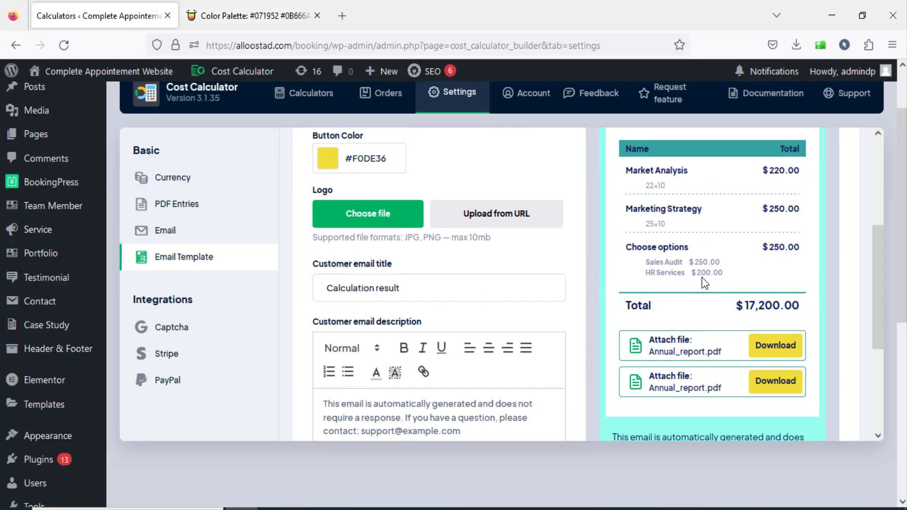
{"action": "scroll", "coordinate": [707, 281], "scroll_direction": "down", "scroll_amount": 2}
{"action": "scroll", "coordinate": [707, 281], "scroll_direction": "up", "scroll_amount": 2}
{"action": "scroll", "coordinate": [378, 178], "scroll_direction": "up", "scroll_amount": 2}
{"action": "mouse_move", "coordinate": [880, 253]}
{"action": "left_mouse_down"}
{"action": "mouse_move", "coordinate": [879, 325]}
{"action": "mouse_move", "coordinate": [878, 240]}
{"action": "mouse_move", "coordinate": [878, 290]}
{"action": "mouse_move", "coordinate": [880, 262]}
{"action": "left_mouse_up"}
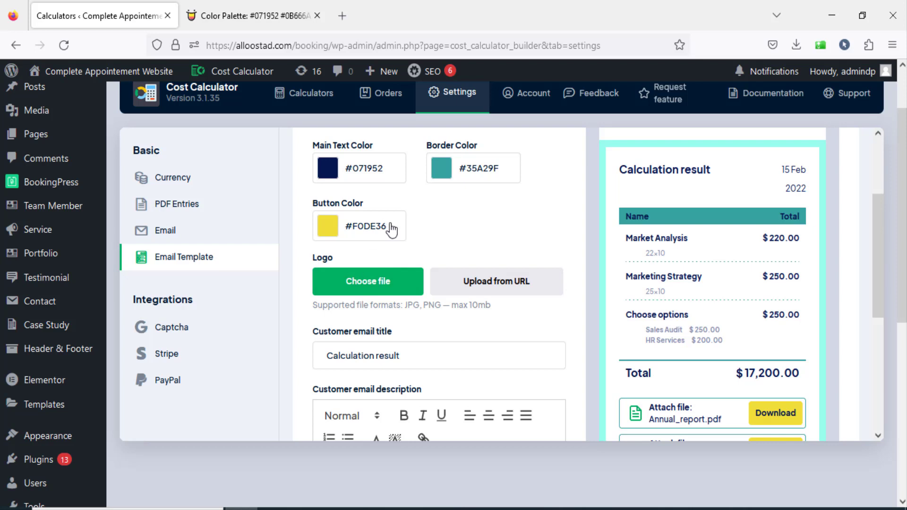
{"action": "left_click", "coordinate": [390, 226]}
{"action": "left_click_drag", "start_coordinate": [347, 271], "coordinate": [316, 270]}
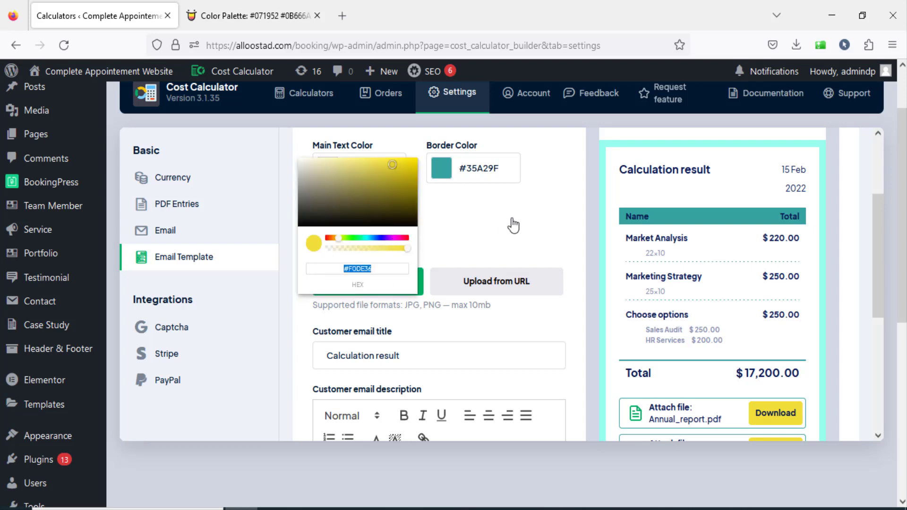
{"action": "left_click", "coordinate": [512, 225]}
{"action": "scroll", "coordinate": [520, 219], "scroll_direction": "down", "scroll_amount": 2}
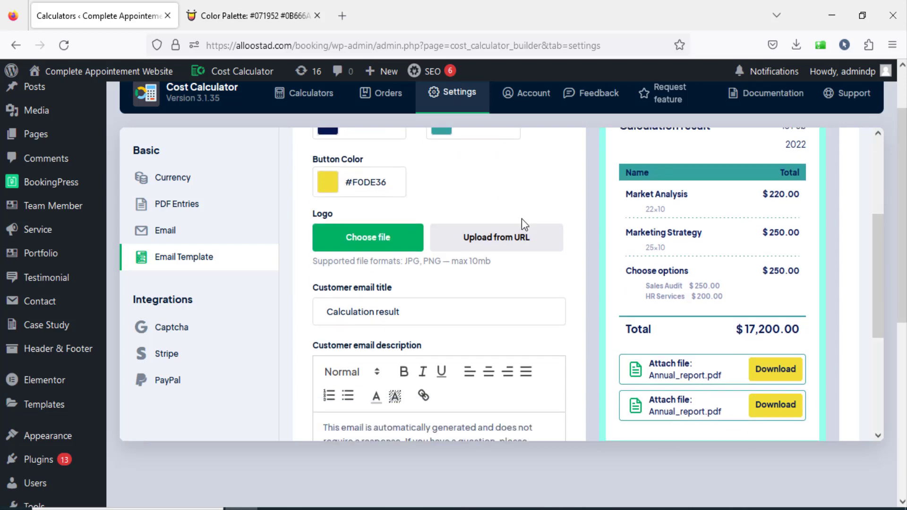
{"action": "scroll", "coordinate": [377, 203], "scroll_direction": "up", "scroll_amount": 2}
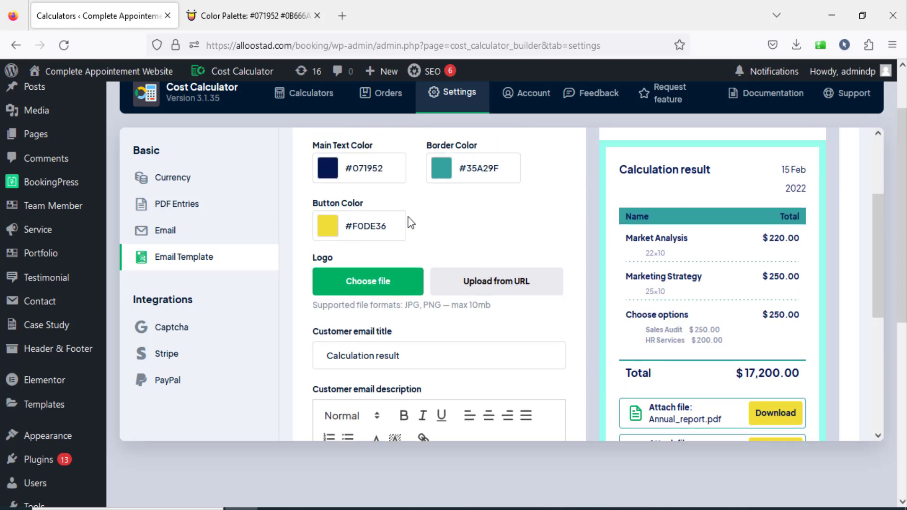
Upload "devenir professionnel logo.png" from the desktop as the email template's logo.
{"action": "left_click", "coordinate": [381, 288]}
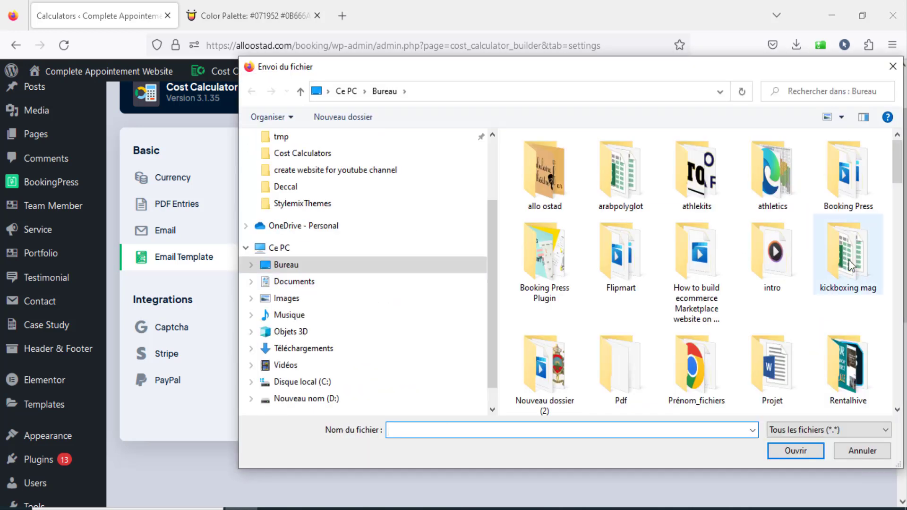
{"action": "scroll", "coordinate": [709, 236], "scroll_direction": "down", "scroll_amount": 10}
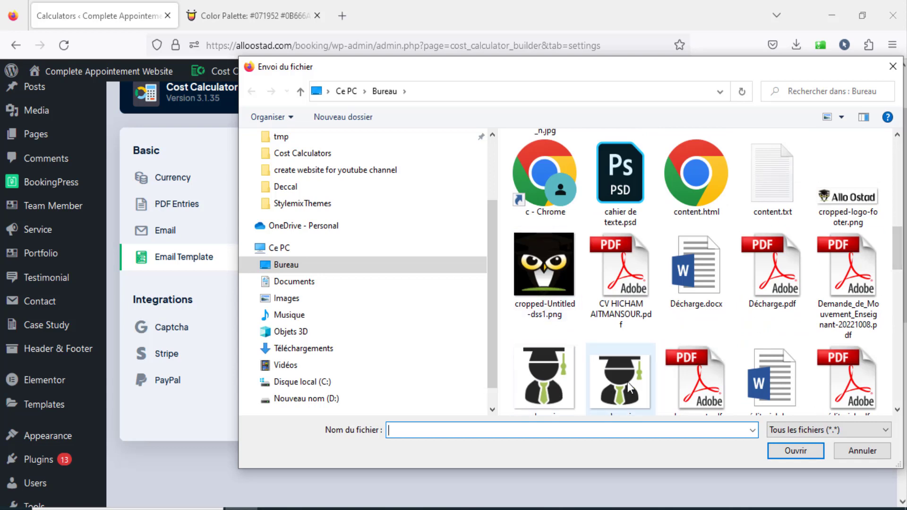
{"action": "left_click", "coordinate": [546, 378]}
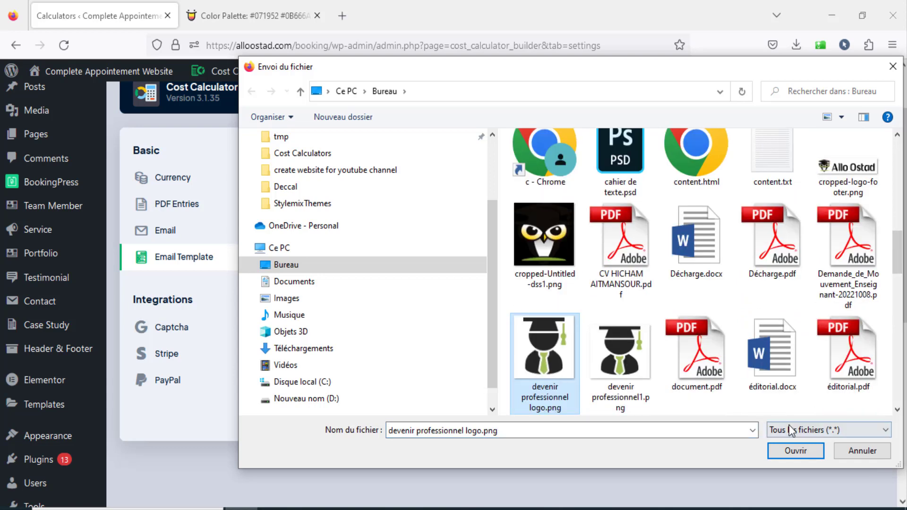
{"action": "left_click", "coordinate": [804, 449]}
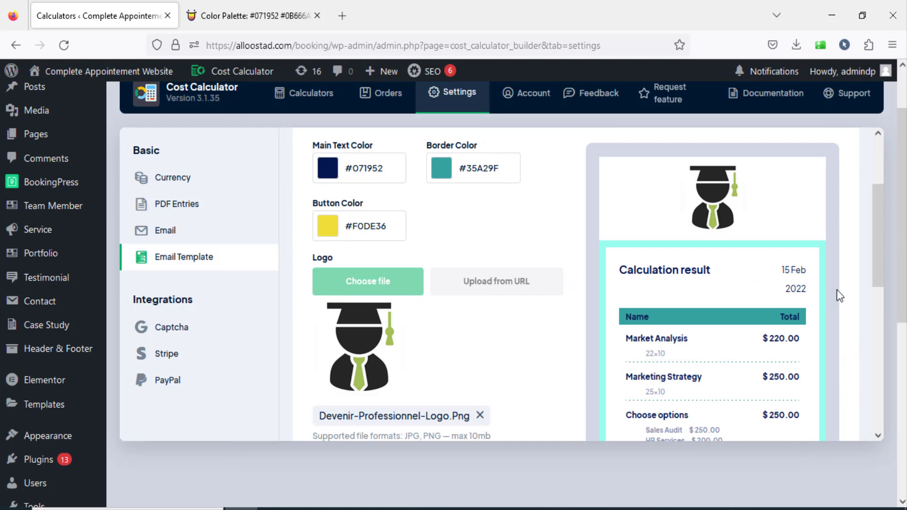
Examine the customer email title, description, logo and colors in the email preview, comparing them with the Color Hunt palette.
{"action": "scroll", "coordinate": [531, 255], "scroll_direction": "down", "scroll_amount": 2}
{"action": "scroll", "coordinate": [587, 298], "scroll_direction": "down", "scroll_amount": 2}
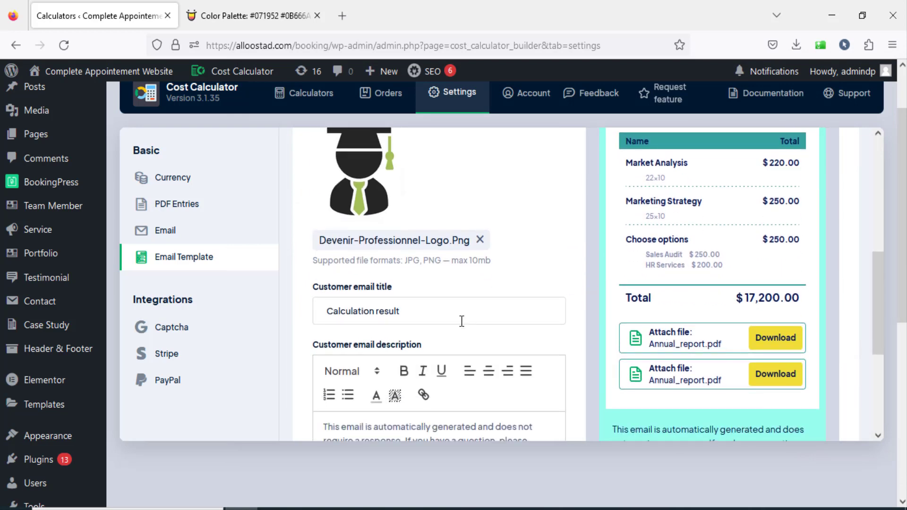
{"action": "scroll", "coordinate": [596, 305], "scroll_direction": "up", "scroll_amount": 2}
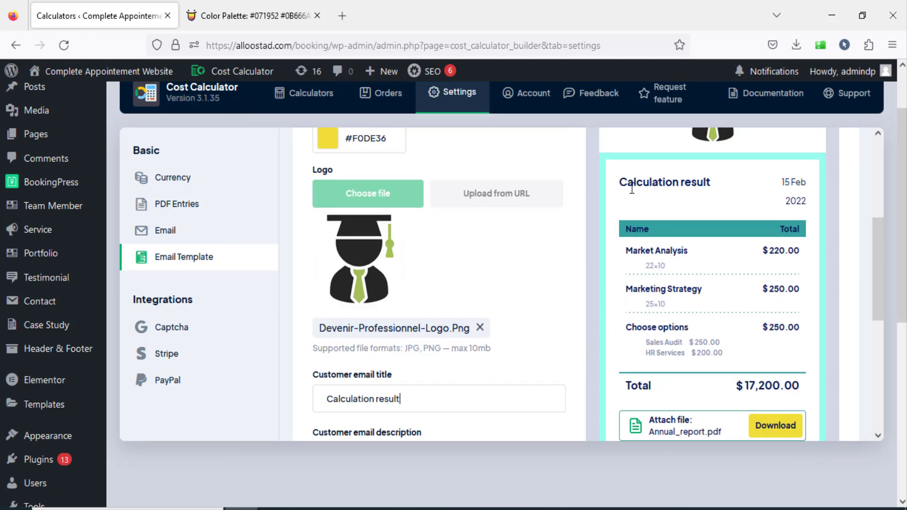
{"action": "left_click_drag", "start_coordinate": [627, 182], "coordinate": [714, 184]}
{"action": "scroll", "coordinate": [472, 232], "scroll_direction": "down", "scroll_amount": 3}
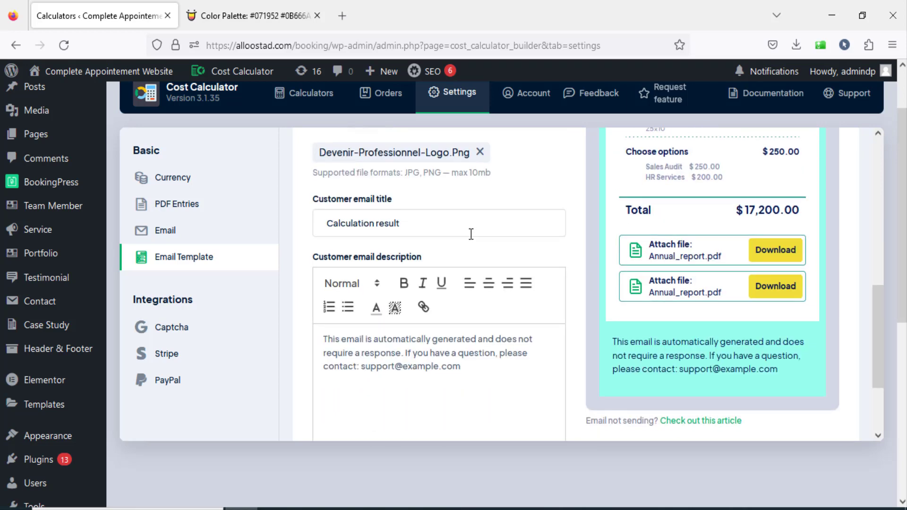
{"action": "left_click_drag", "start_coordinate": [456, 370], "coordinate": [303, 342]}
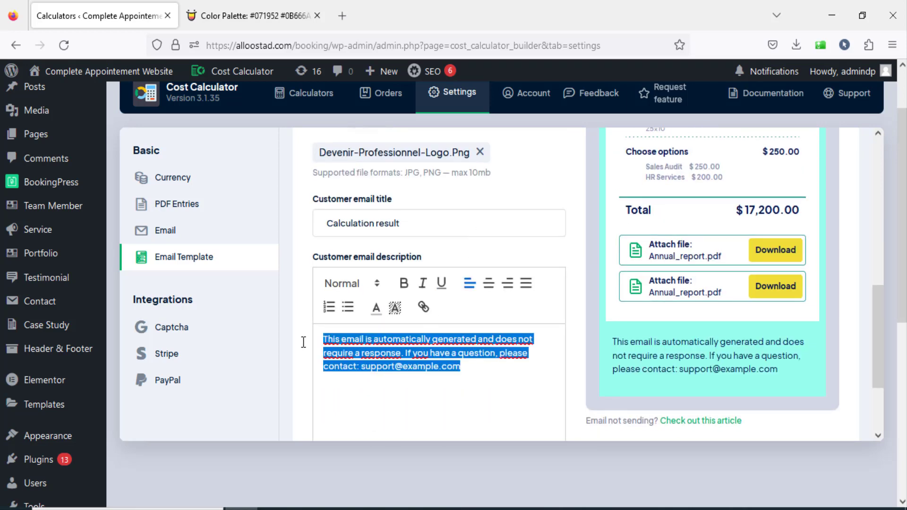
{"action": "left_click_drag", "start_coordinate": [786, 369], "coordinate": [613, 341]}
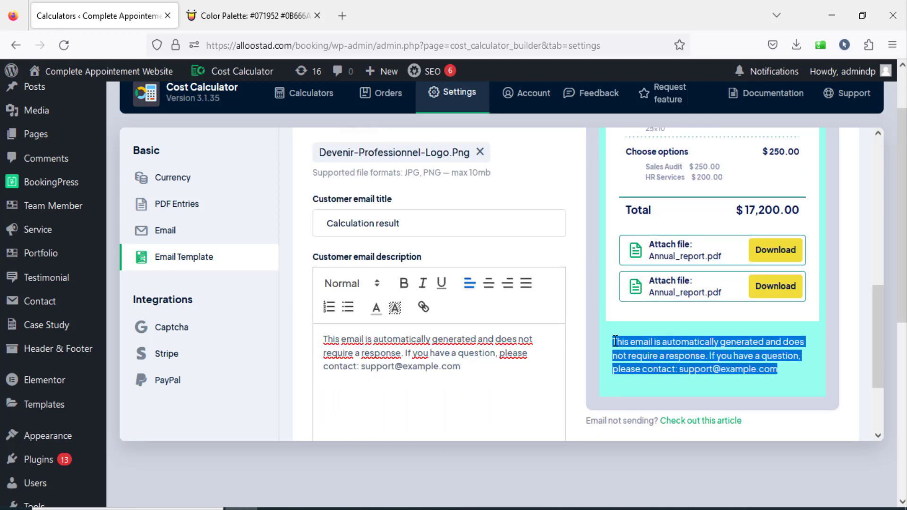
{"action": "scroll", "coordinate": [614, 341], "scroll_direction": "up", "scroll_amount": 7}
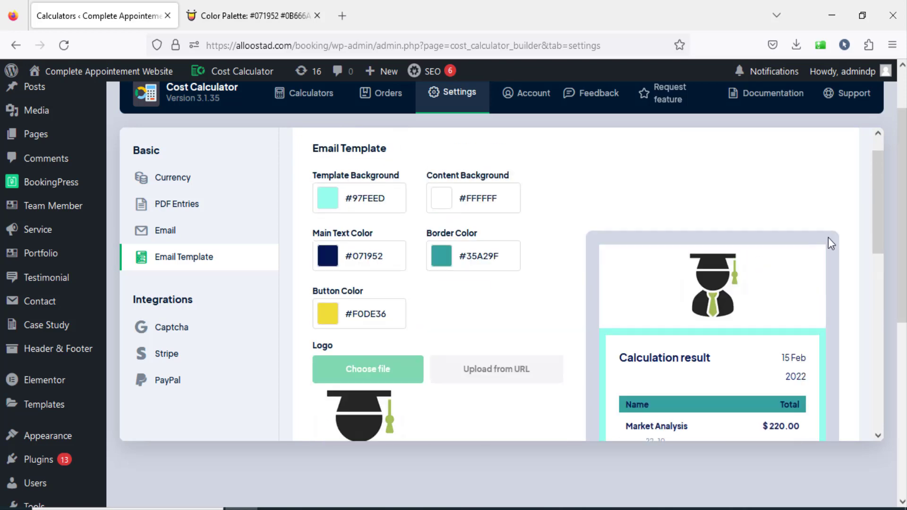
{"action": "left_click_drag", "start_coordinate": [874, 224], "coordinate": [880, 253]}
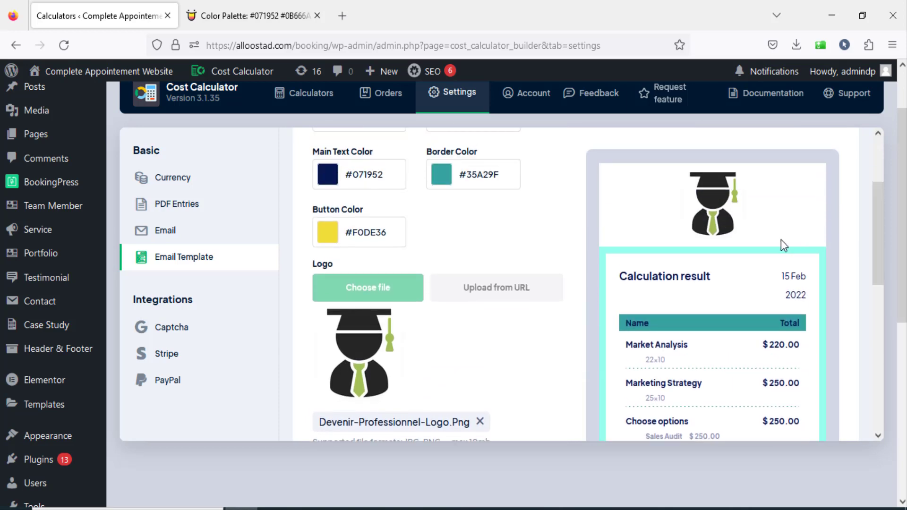
{"action": "left_click", "coordinate": [255, 15]}
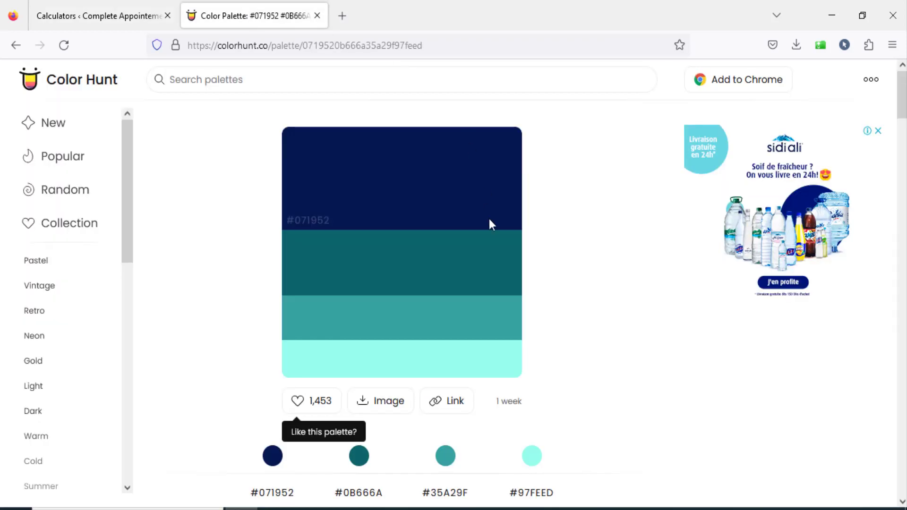
{"action": "left_click", "coordinate": [99, 16]}
{"action": "left_click_drag", "start_coordinate": [877, 231], "coordinate": [877, 358]}
{"action": "left_click", "coordinate": [790, 355]}
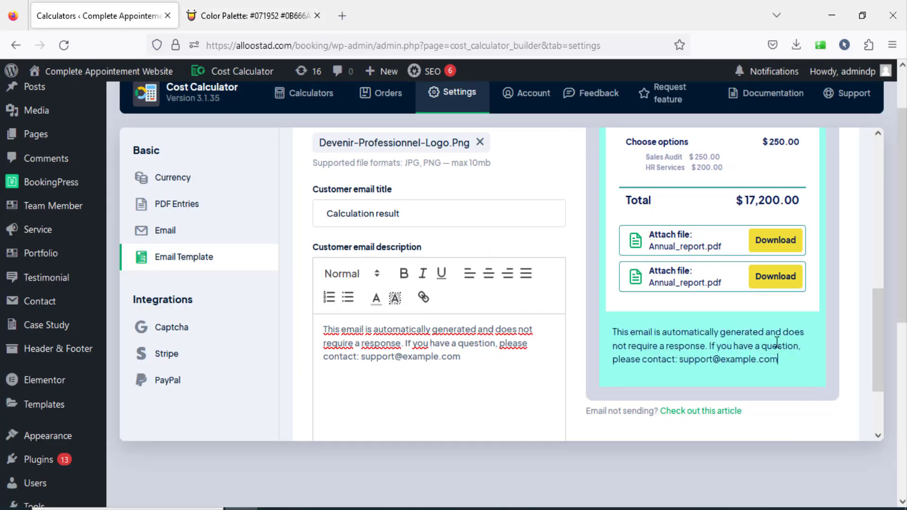
Turn on plugin branding in the footer section, inspect it in the email preview, and turn it off again.
{"action": "scroll", "coordinate": [775, 341], "scroll_direction": "down", "scroll_amount": 3}
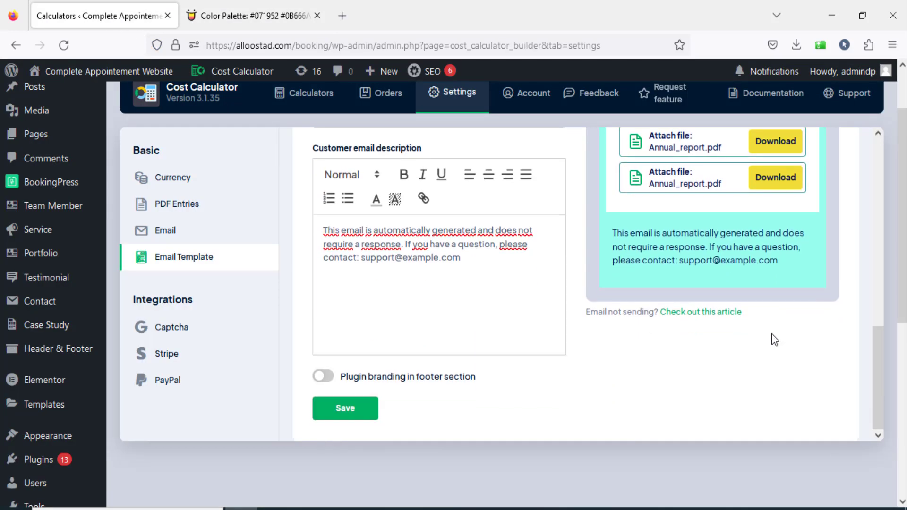
{"action": "left_click", "coordinate": [325, 381]}
{"action": "mouse_move", "coordinate": [645, 291]}
{"action": "left_mouse_down"}
{"action": "mouse_move", "coordinate": [805, 291]}
{"action": "mouse_move", "coordinate": [630, 294]}
{"action": "left_mouse_up"}
{"action": "left_click", "coordinate": [654, 294]}
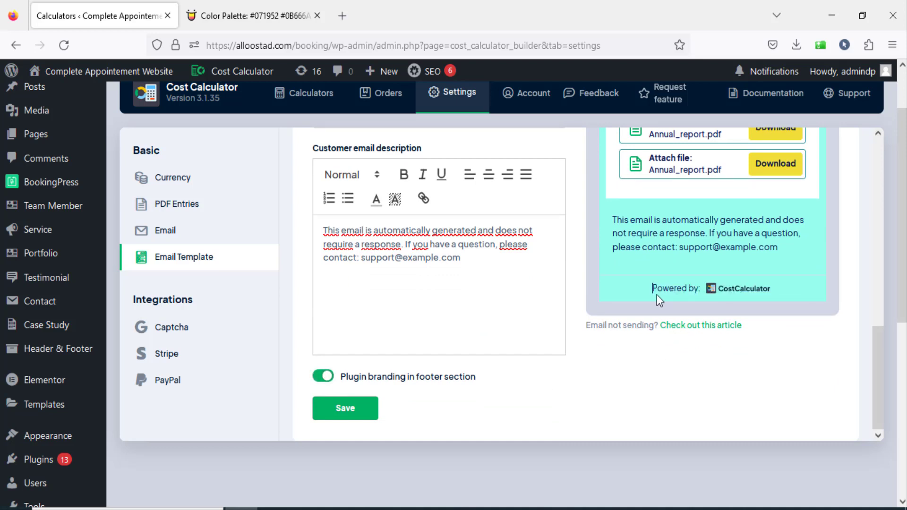
{"action": "left_click_drag", "start_coordinate": [757, 289], "coordinate": [669, 289]}
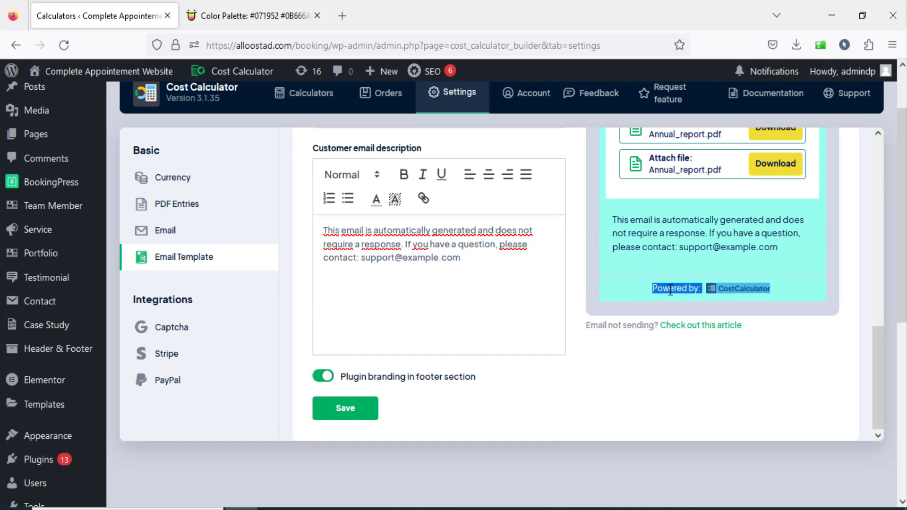
{"action": "left_click", "coordinate": [743, 290]}
{"action": "left_click_drag", "start_coordinate": [650, 293], "coordinate": [794, 294]}
{"action": "left_click", "coordinate": [778, 296]}
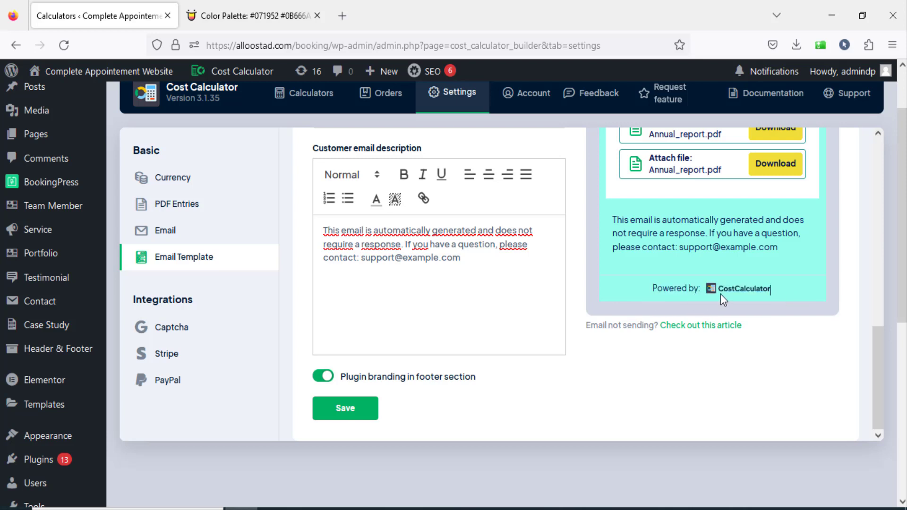
{"action": "left_click", "coordinate": [325, 377]}
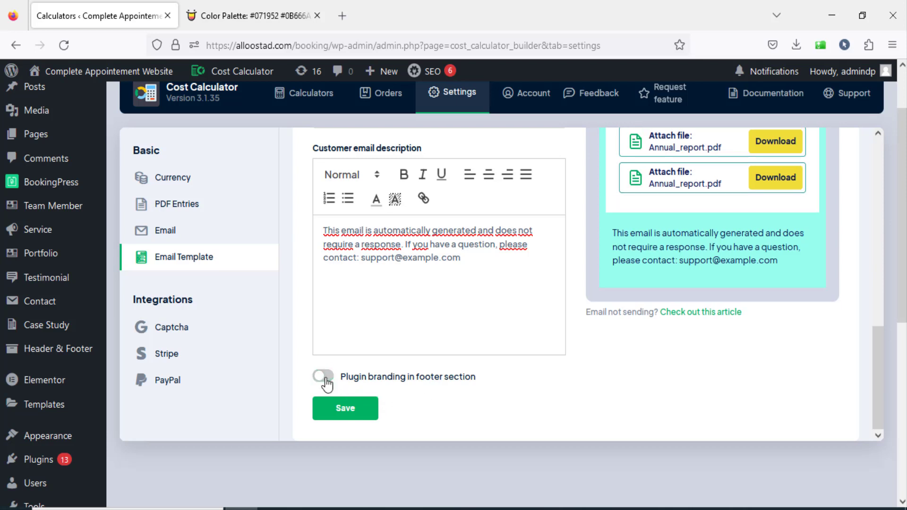
Save the email template settings and look over the colors and logo in the preview.
{"action": "left_click", "coordinate": [339, 409]}
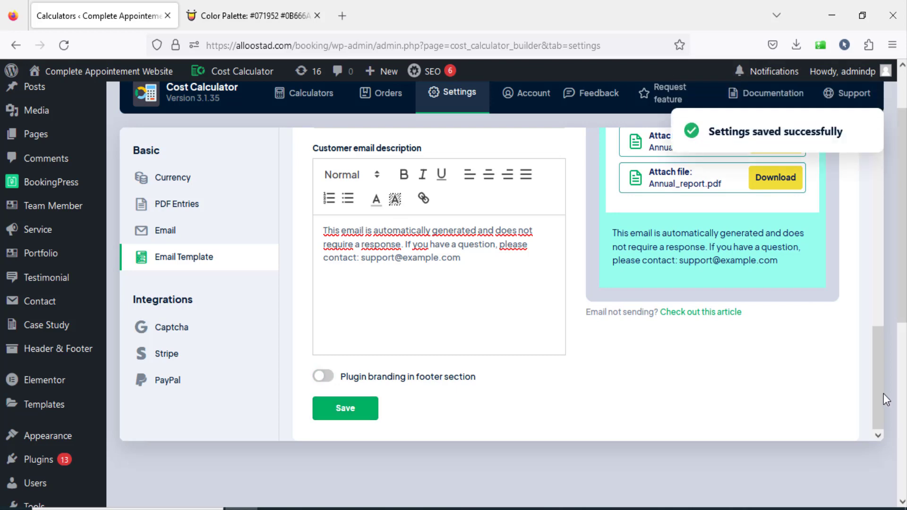
{"action": "scroll", "coordinate": [891, 358], "scroll_direction": "up", "scroll_amount": 2}
{"action": "scroll", "coordinate": [891, 265], "scroll_direction": "up", "scroll_amount": 10}
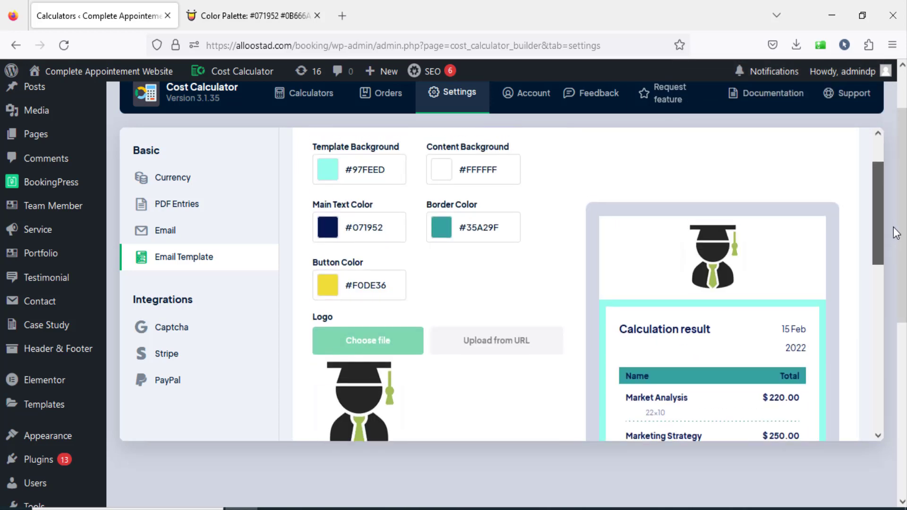
{"action": "scroll", "coordinate": [893, 227], "scroll_direction": "down", "scroll_amount": 10}
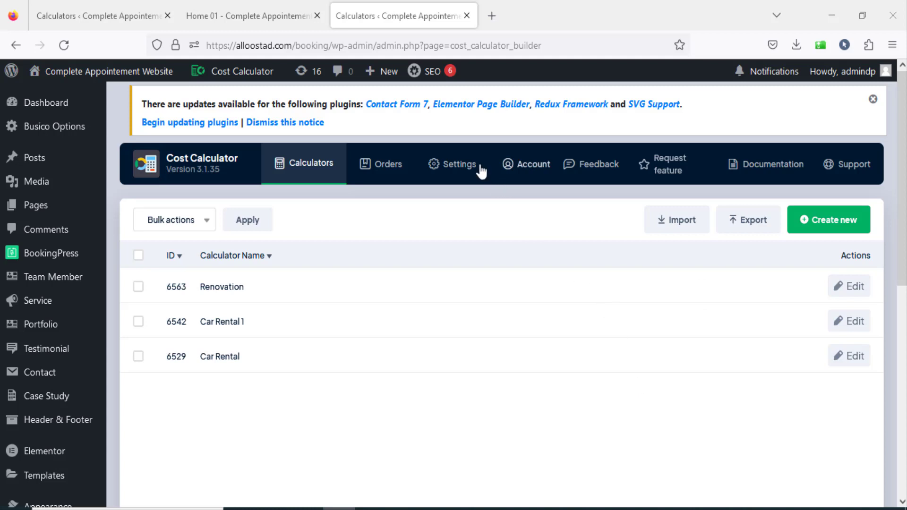
Open the global Stripe settings, check the keys and the USD currency, and save them.
{"action": "left_click", "coordinate": [465, 168]}
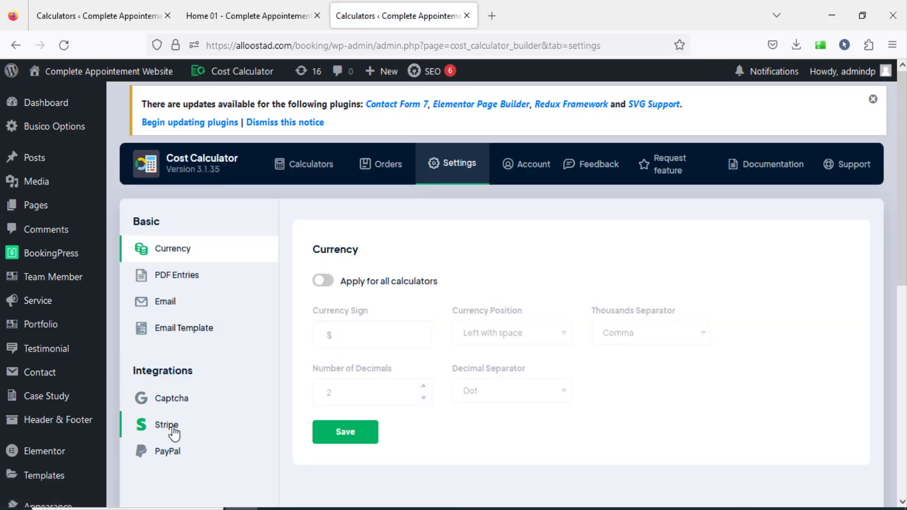
{"action": "left_click", "coordinate": [172, 426]}
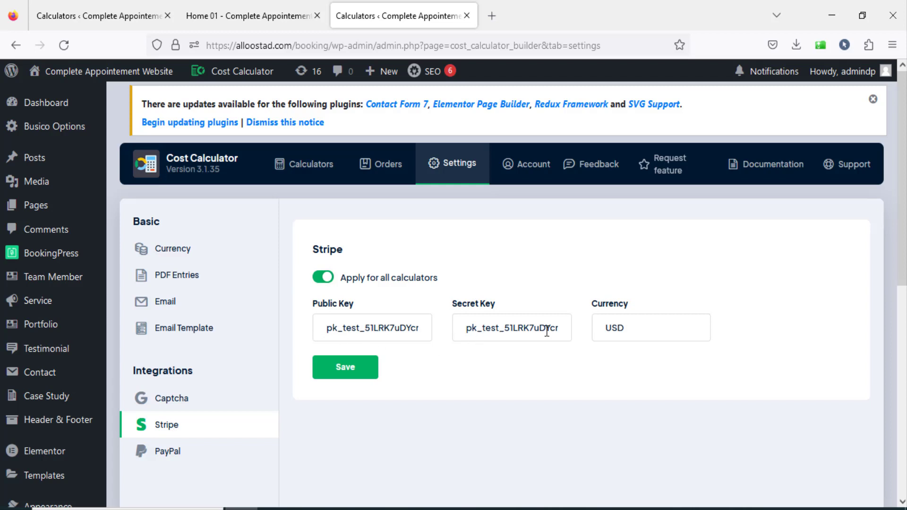
{"action": "left_click_drag", "start_coordinate": [632, 329], "coordinate": [586, 326]}
{"action": "left_click", "coordinate": [345, 368]}
Open the global PayPal settings, review the currency and account type options, and save with the Sandbox account type.
{"action": "left_click", "coordinate": [183, 459]}
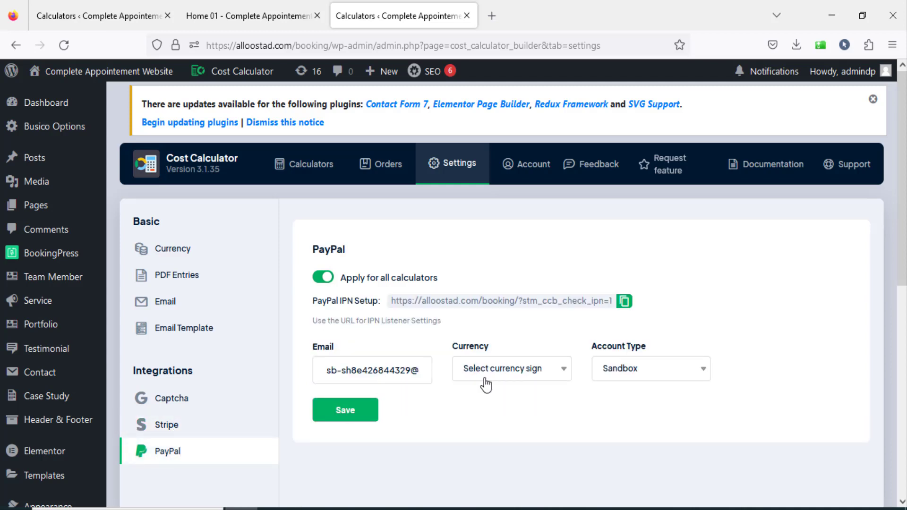
{"action": "left_click", "coordinate": [529, 369]}
{"action": "left_click_drag", "start_coordinate": [569, 214], "coordinate": [561, 320]}
{"action": "scroll", "coordinate": [559, 223], "scroll_direction": "up", "scroll_amount": 4}
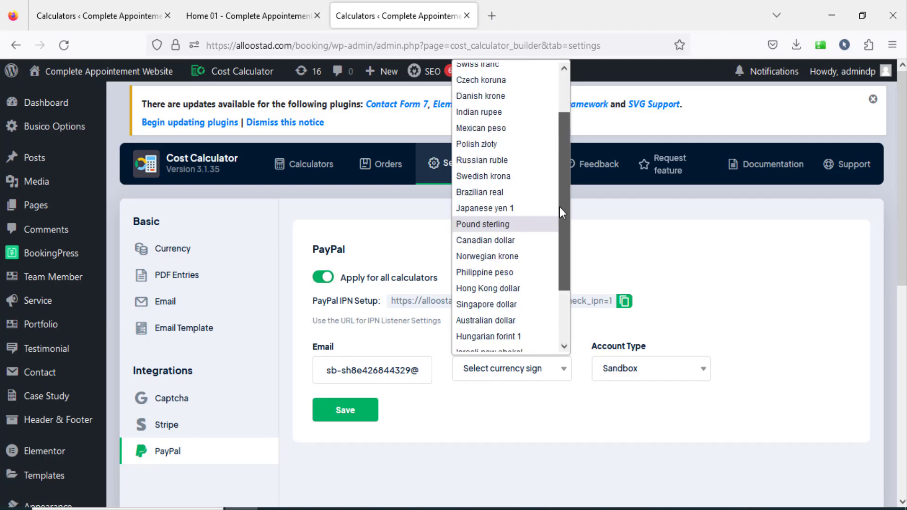
{"action": "left_click", "coordinate": [666, 377]}
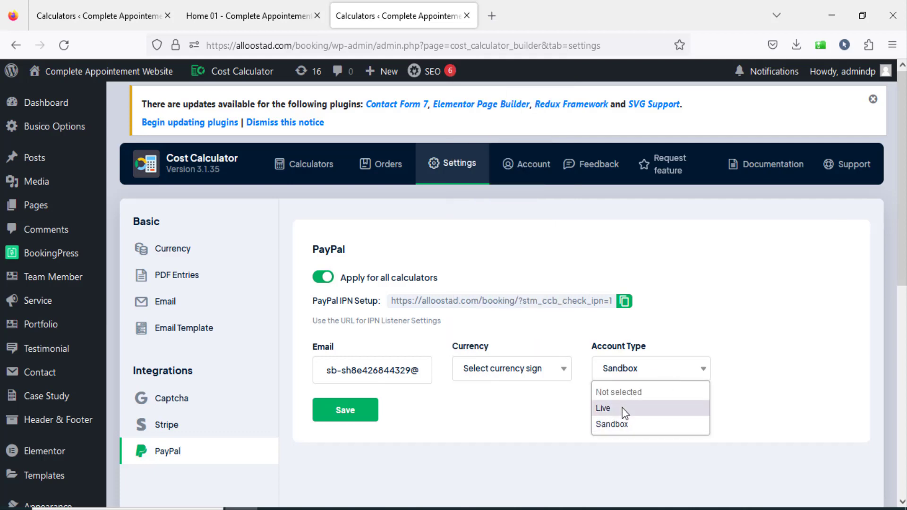
{"action": "left_click", "coordinate": [537, 405]}
{"action": "left_click", "coordinate": [337, 416]}
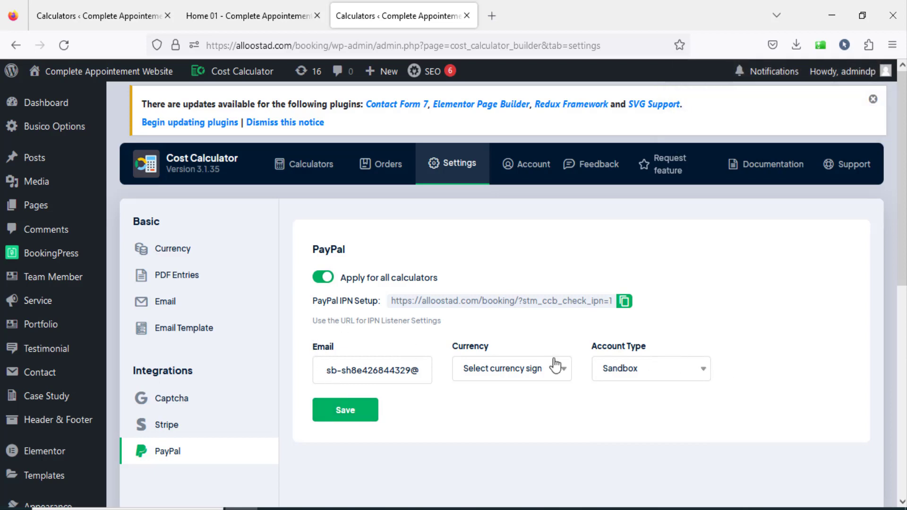
{"action": "left_click", "coordinate": [487, 276]}
Open the Send Form settings of the Car Rental 1 calculator, check its PayPal and Stripe payment gateways, and save the calculator.
{"action": "left_click", "coordinate": [317, 176]}
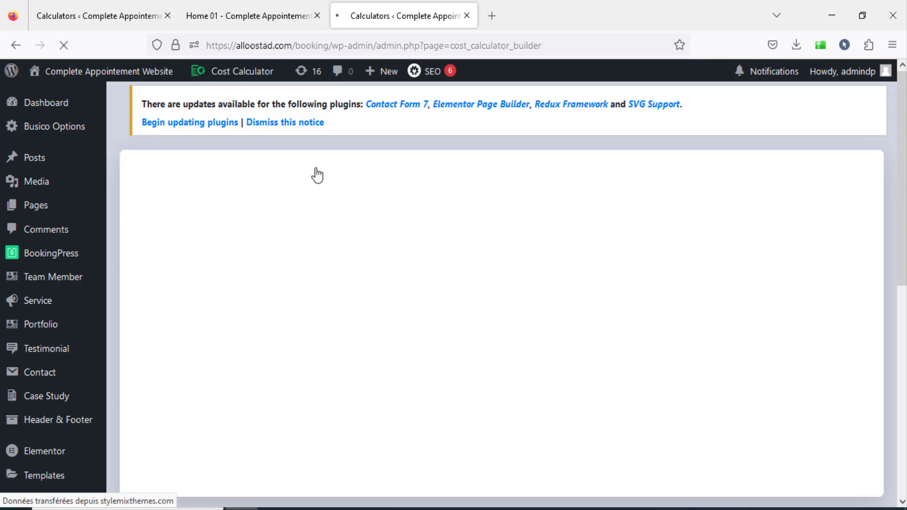
{"action": "mouse_move", "coordinate": [224, 325]}
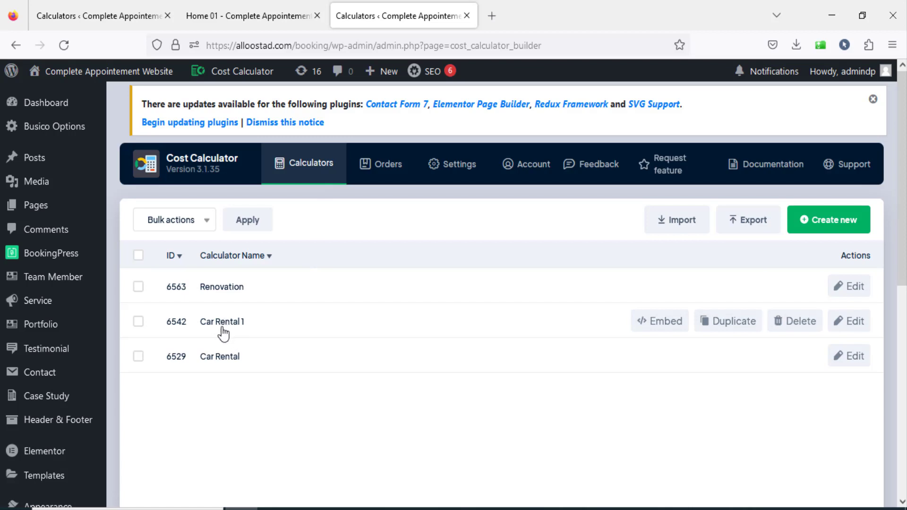
{"action": "left_click", "coordinate": [224, 327]}
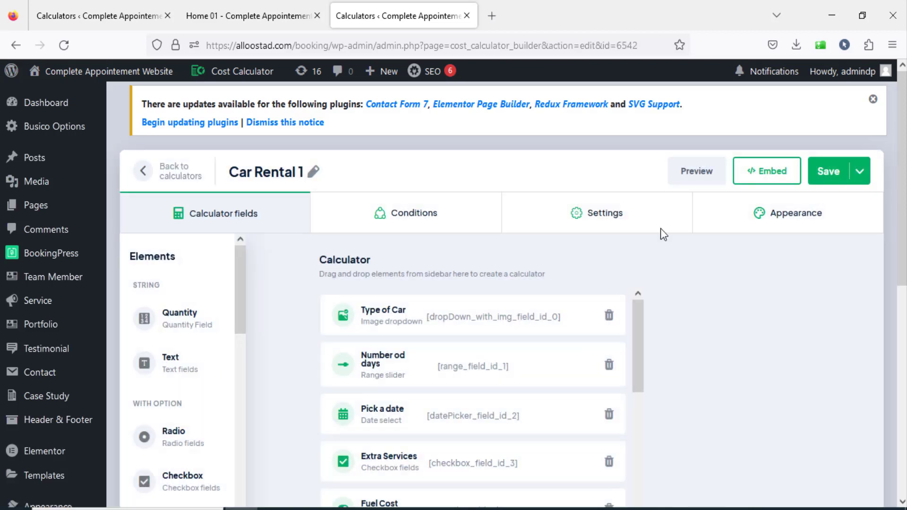
{"action": "left_click", "coordinate": [602, 217]}
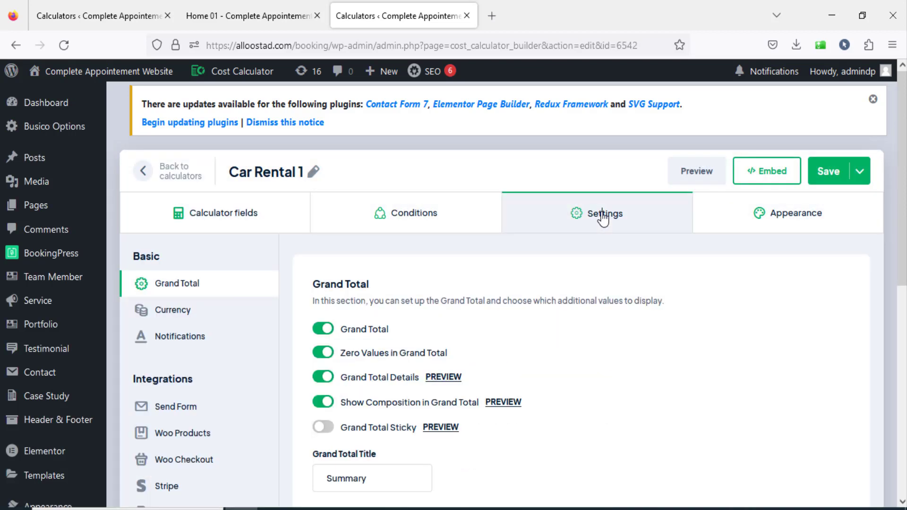
{"action": "scroll", "coordinate": [383, 253], "scroll_direction": "down", "scroll_amount": 3}
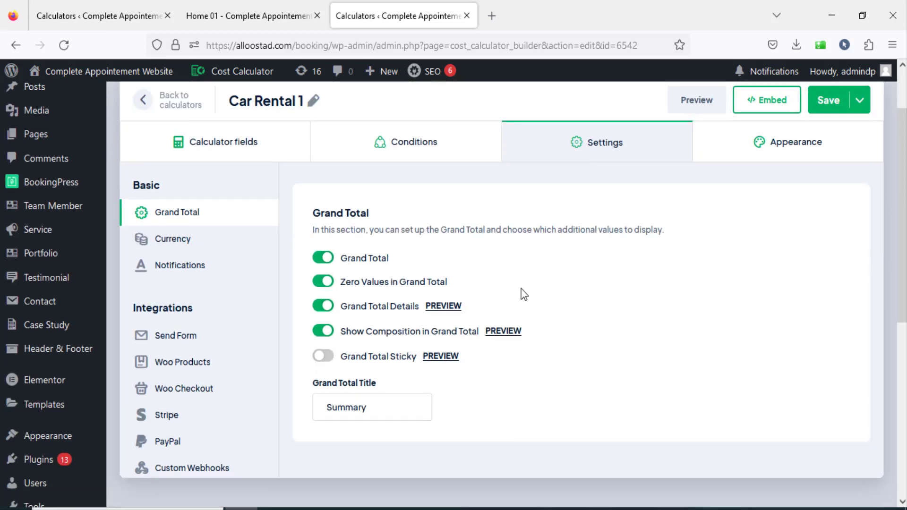
{"action": "left_click", "coordinate": [177, 347]}
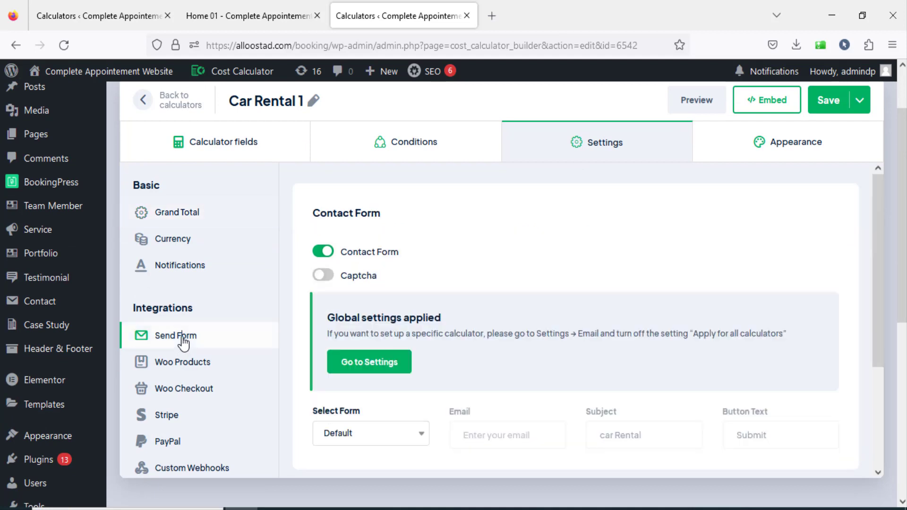
{"action": "scroll", "coordinate": [514, 304], "scroll_direction": "down", "scroll_amount": 1}
{"action": "scroll", "coordinate": [513, 301], "scroll_direction": "down", "scroll_amount": 2}
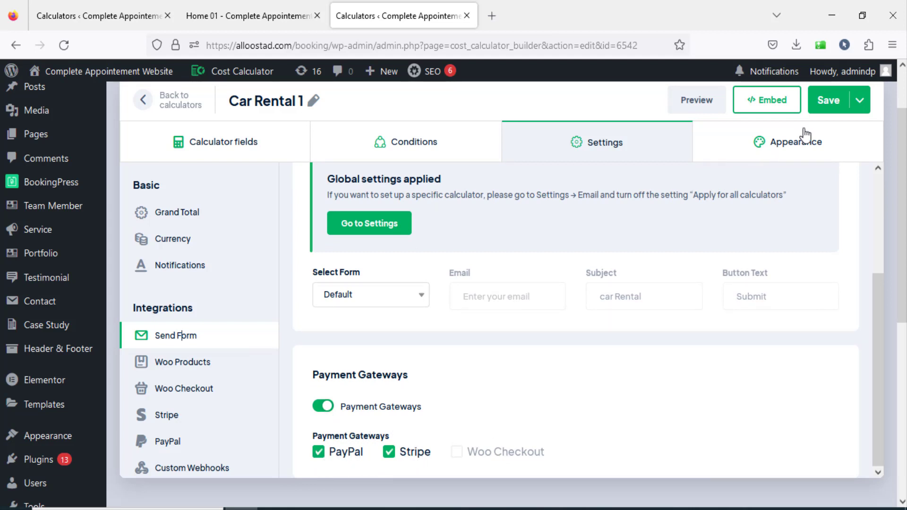
{"action": "left_click", "coordinate": [828, 112]}
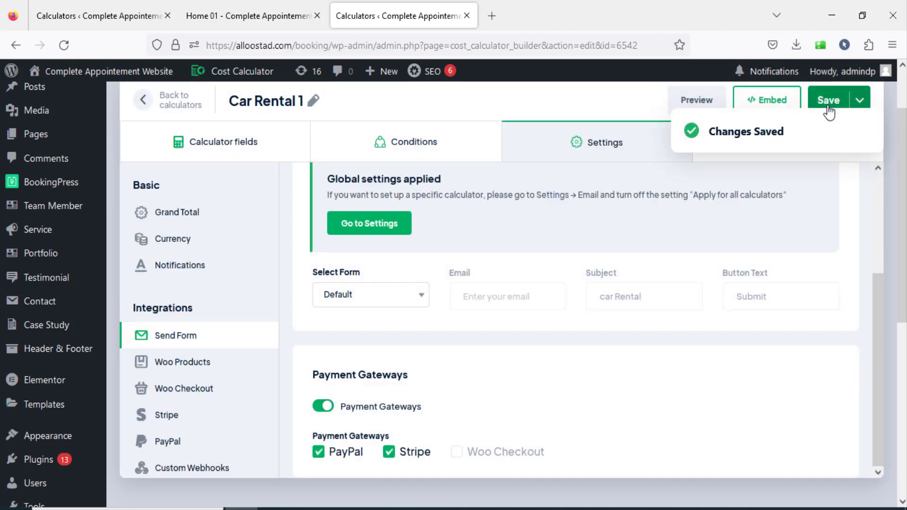
{"action": "left_click_drag", "start_coordinate": [890, 358], "coordinate": [865, 219]}
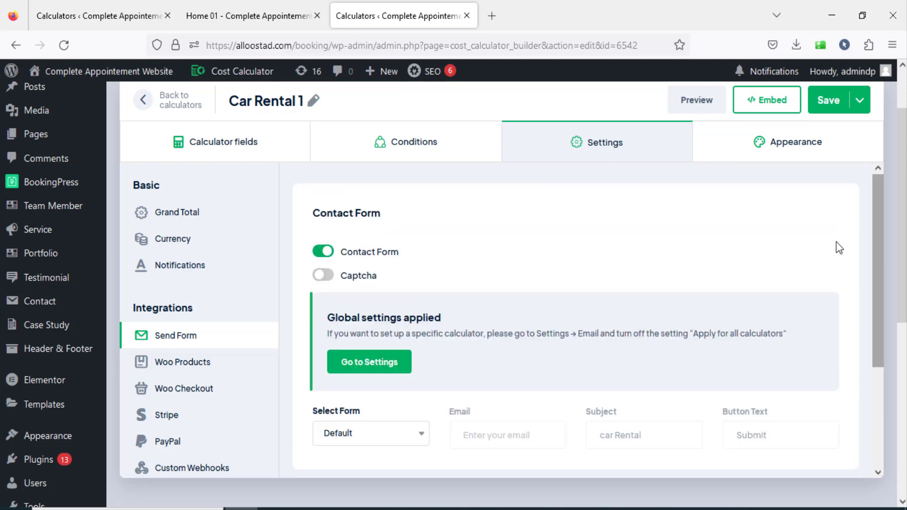
{"action": "scroll", "coordinate": [775, 273], "scroll_direction": "up", "scroll_amount": 3}
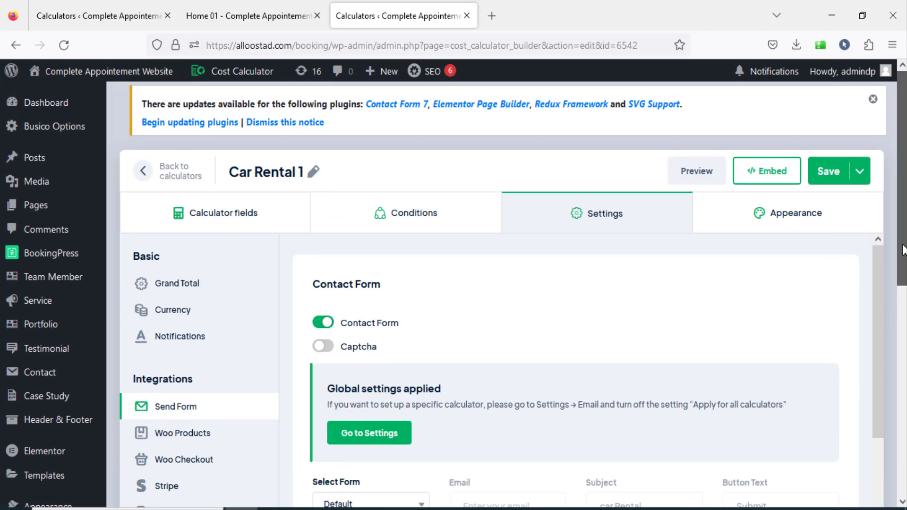
{"action": "scroll", "coordinate": [902, 255], "scroll_direction": "down", "scroll_amount": 2}
{"action": "mouse_move", "coordinate": [880, 245]}
{"action": "left_mouse_down"}
{"action": "mouse_move", "coordinate": [880, 355]}
{"action": "mouse_move", "coordinate": [877, 228]}
{"action": "left_mouse_up"}
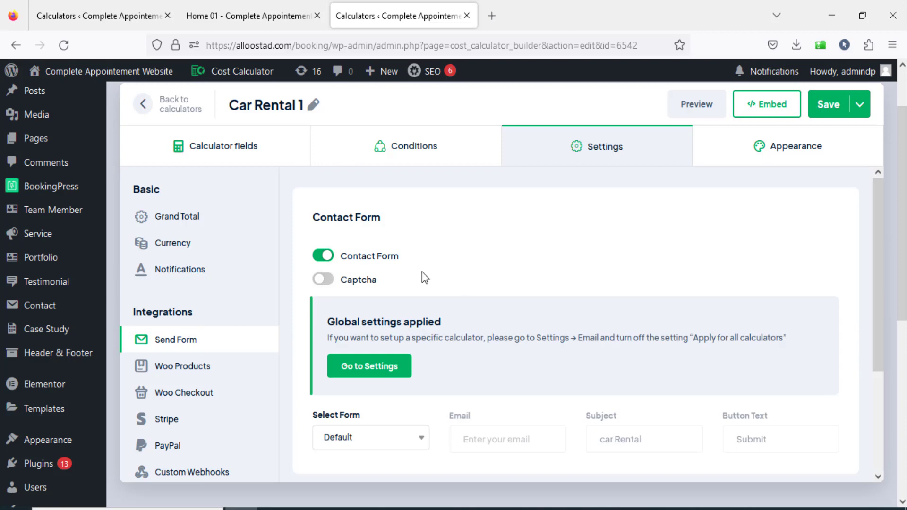
{"action": "scroll", "coordinate": [481, 260], "scroll_direction": "up", "scroll_amount": 2}
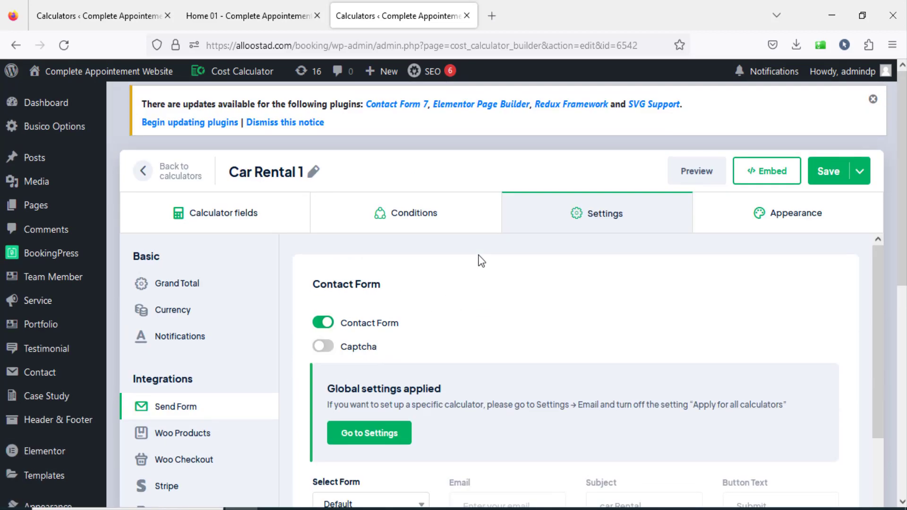
Open the global Captcha settings, review the site key, secret key and reCAPTCHA version options, and save them.
{"action": "mouse_move", "coordinate": [228, 85]}
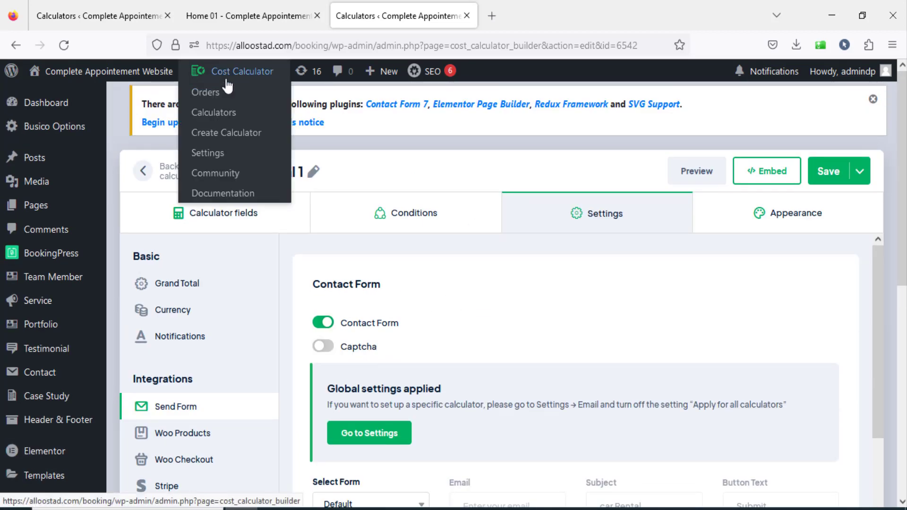
{"action": "left_click", "coordinate": [220, 159]}
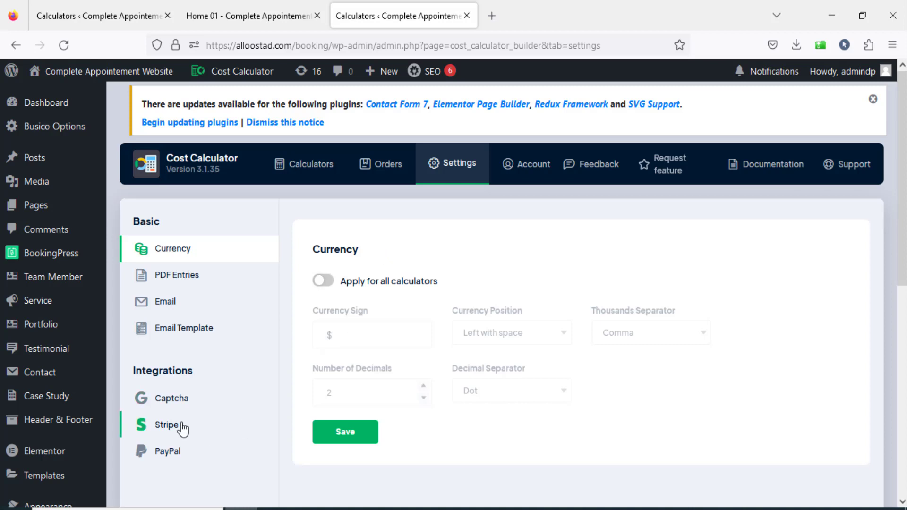
{"action": "left_click", "coordinate": [179, 399]}
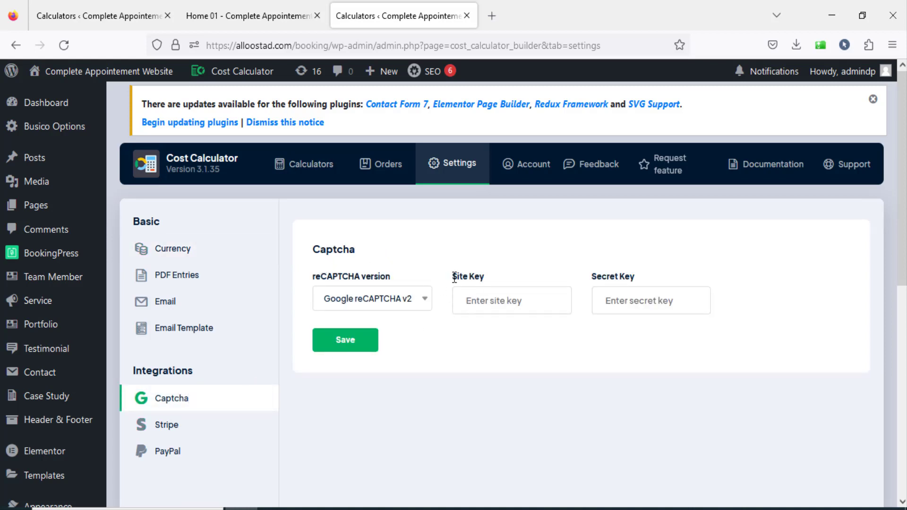
{"action": "left_click_drag", "start_coordinate": [471, 278], "coordinate": [485, 278]}
{"action": "left_click_drag", "start_coordinate": [591, 276], "coordinate": [663, 275]}
{"action": "left_click", "coordinate": [652, 300]}
{"action": "left_click", "coordinate": [418, 306]}
{"action": "left_click", "coordinate": [403, 338]}
{"action": "left_click", "coordinate": [352, 347]}
Open the Car Rental 1 calculator from the calculators list and go to its appearance settings.
{"action": "left_click", "coordinate": [306, 172]}
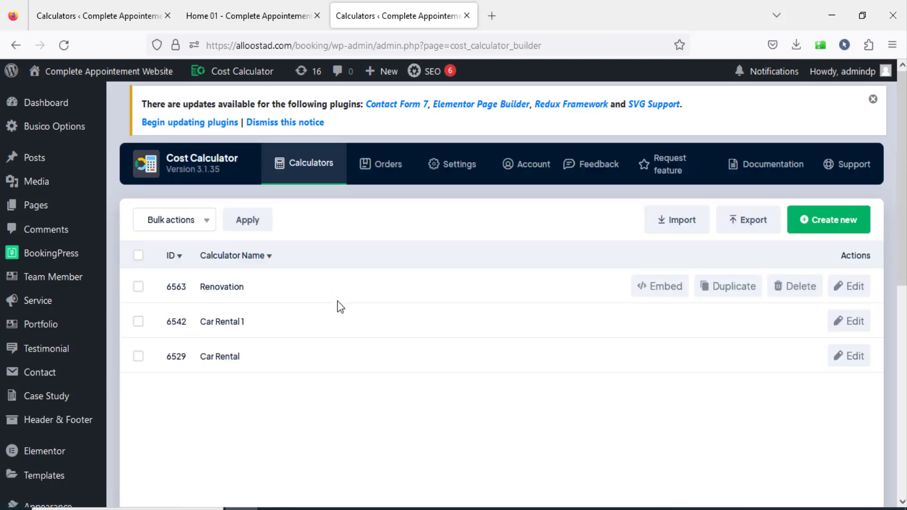
{"action": "left_click", "coordinate": [222, 322]}
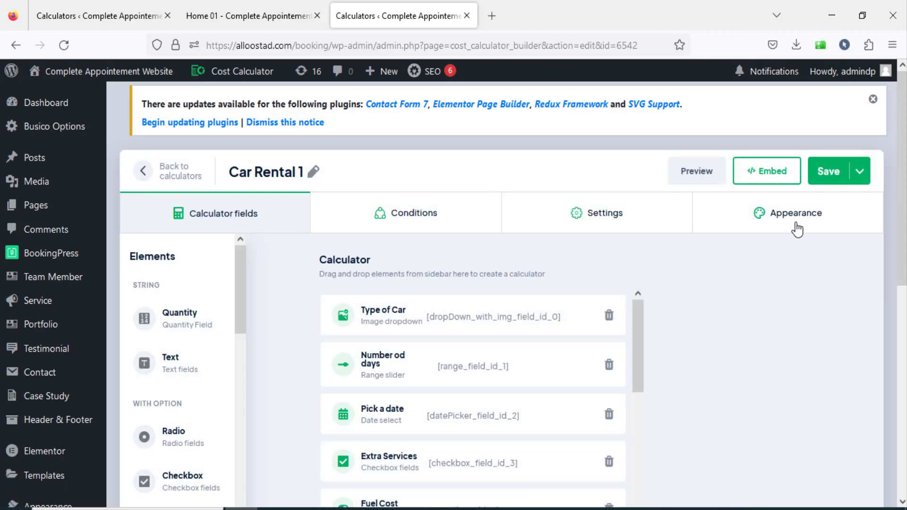
{"action": "left_click", "coordinate": [794, 224]}
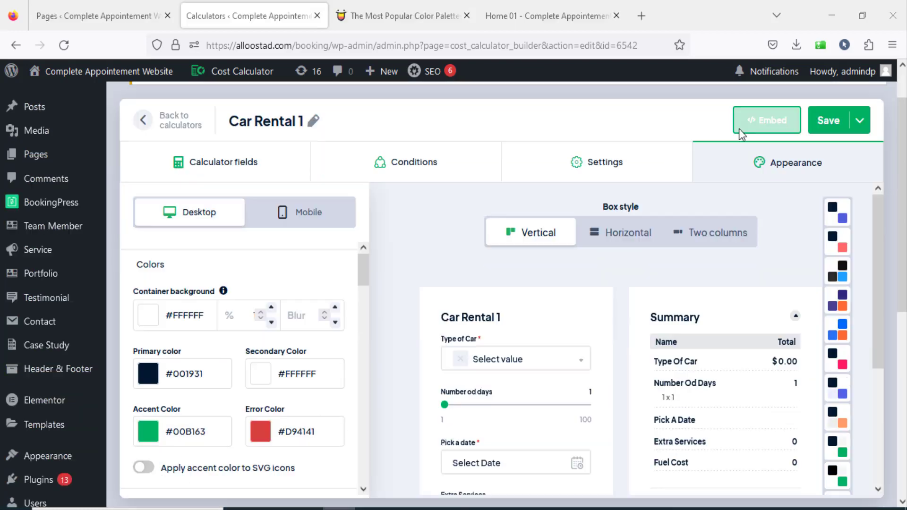
Close the embed options and look over the Car Rental 1 appearance preview and its color presets.
{"action": "left_click", "coordinate": [746, 125]}
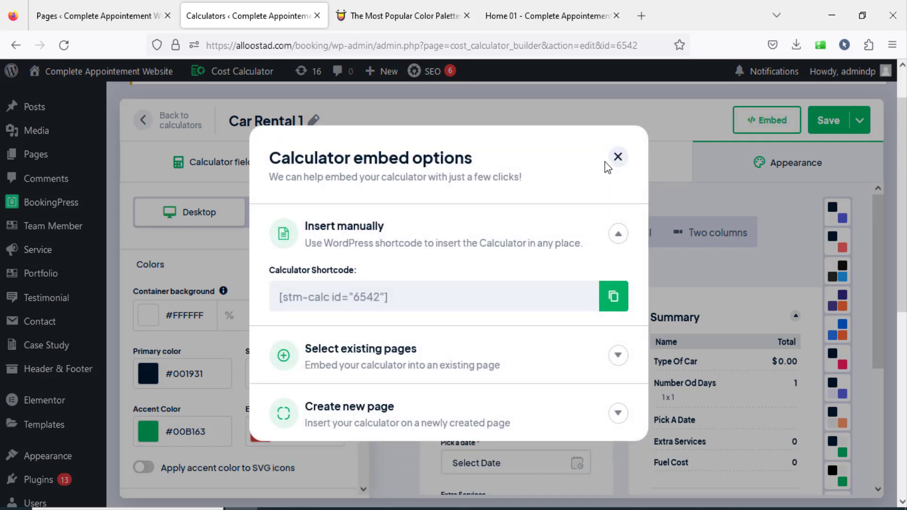
{"action": "left_click", "coordinate": [617, 157]}
{"action": "scroll", "coordinate": [617, 157], "scroll_direction": "down", "scroll_amount": 2}
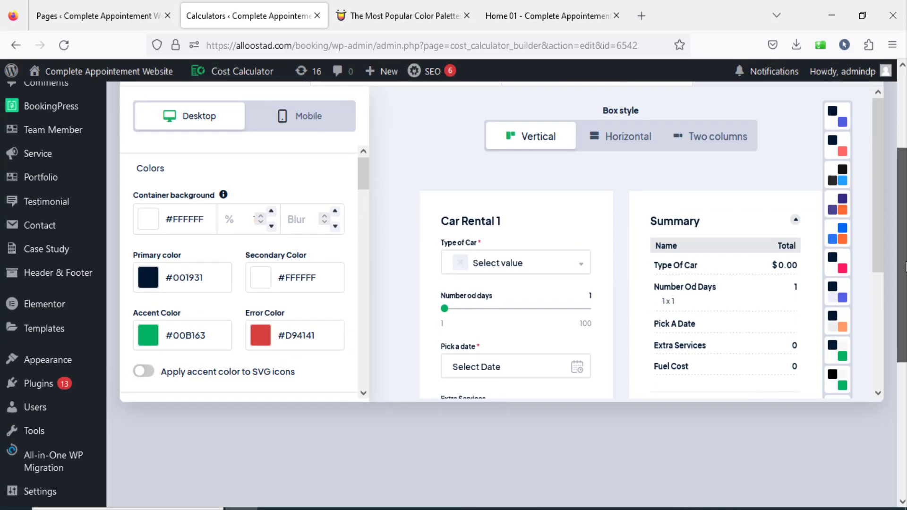
{"action": "left_click_drag", "start_coordinate": [880, 219], "coordinate": [883, 279]}
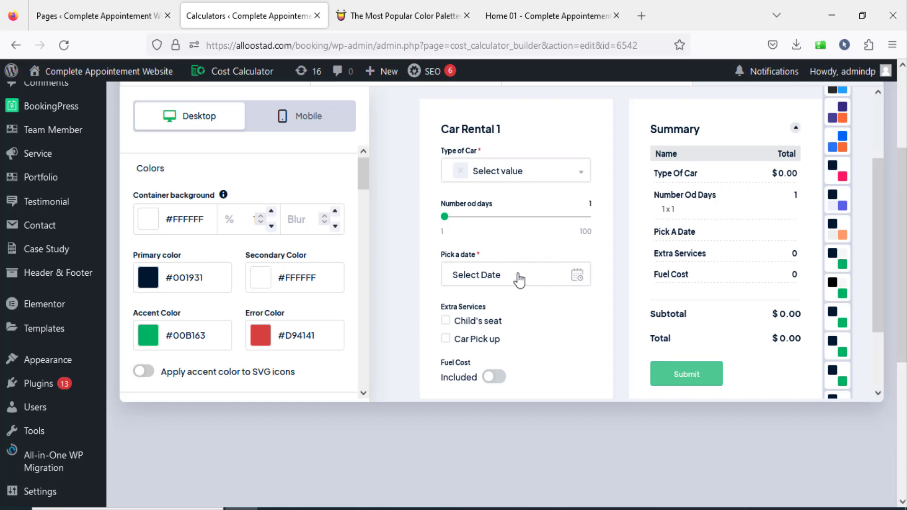
{"action": "scroll", "coordinate": [599, 236], "scroll_direction": "down", "scroll_amount": 2}
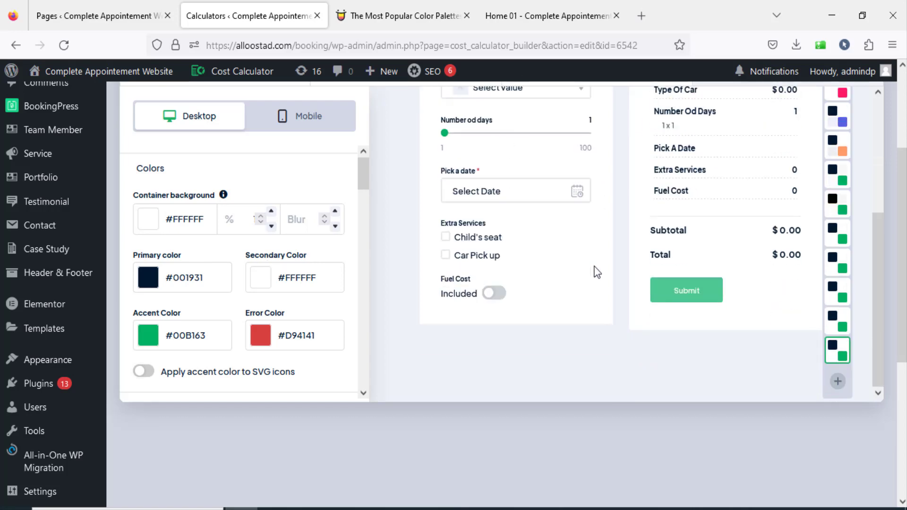
Examine the Renovation calculator and its summary embedded on the website's home page.
{"action": "left_click", "coordinate": [542, 17]}
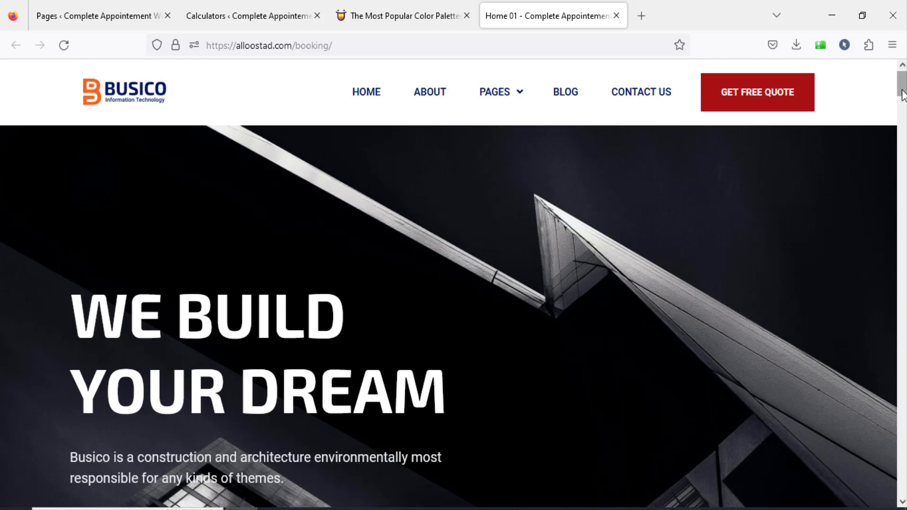
{"action": "scroll", "coordinate": [453, 283], "scroll_direction": "down", "scroll_amount": 10}
{"action": "scroll", "coordinate": [260, 204], "scroll_direction": "down", "scroll_amount": 20}
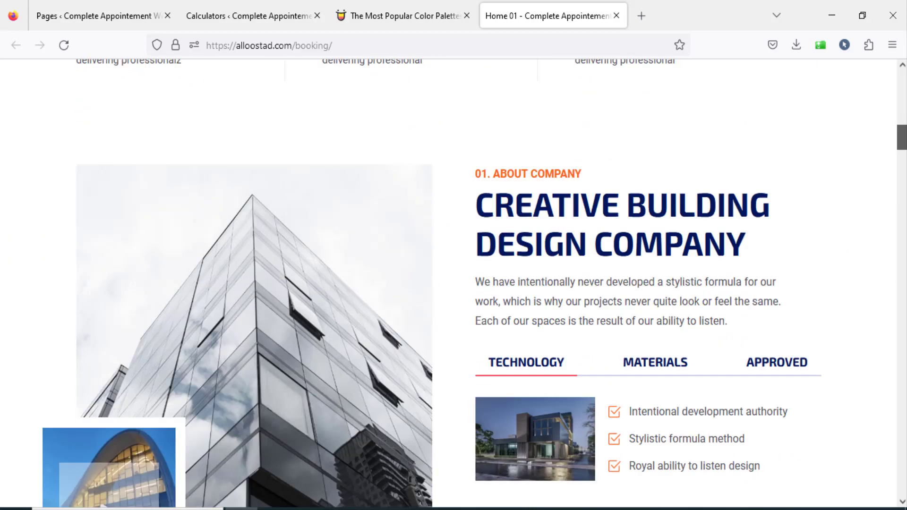
{"action": "scroll", "coordinate": [454, 283], "scroll_direction": "down", "scroll_amount": 3}
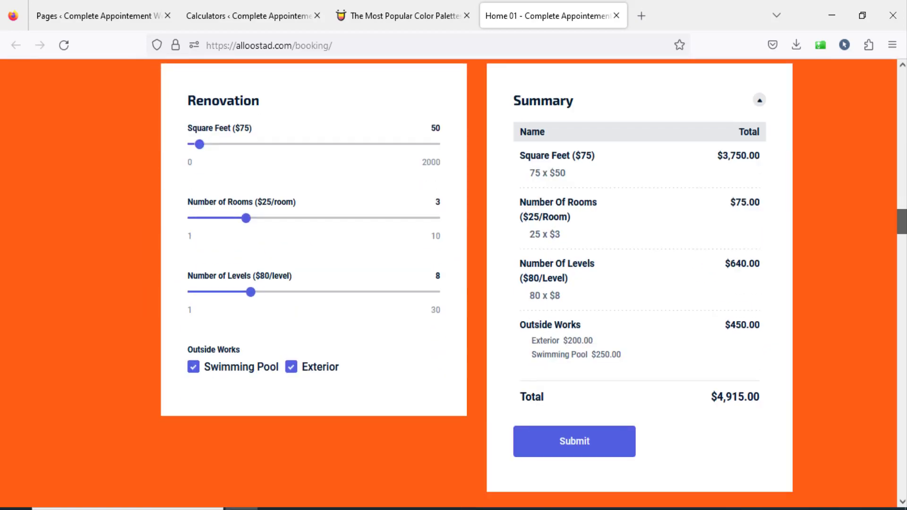
{"action": "scroll", "coordinate": [453, 283], "scroll_direction": "up", "scroll_amount": 2}
{"action": "scroll", "coordinate": [453, 283], "scroll_direction": "down", "scroll_amount": 3}
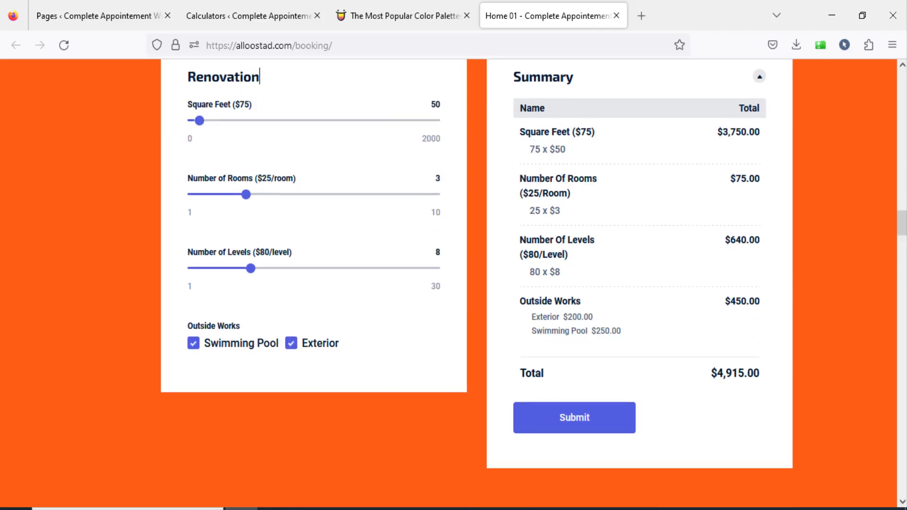
{"action": "scroll", "coordinate": [454, 283], "scroll_direction": "down", "scroll_amount": 3}
{"action": "scroll", "coordinate": [454, 283], "scroll_direction": "down", "scroll_amount": 4}
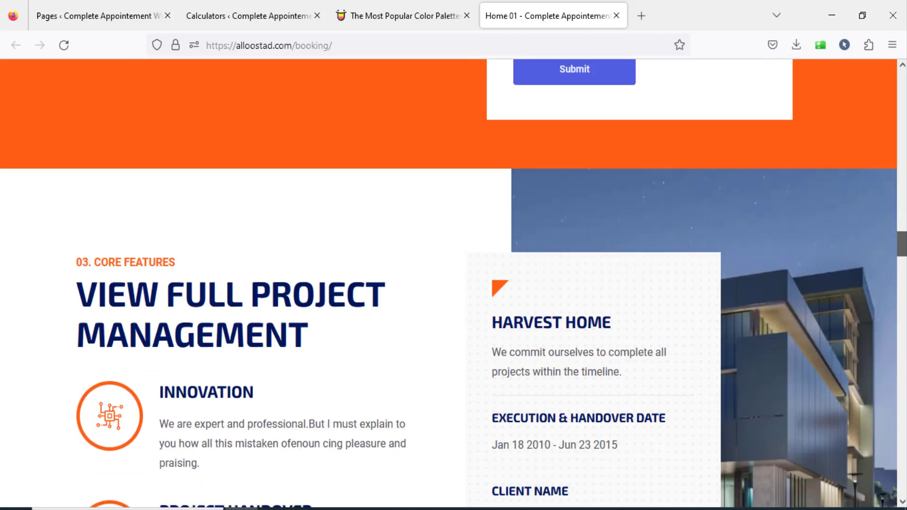
{"action": "scroll", "coordinate": [454, 284], "scroll_direction": "down", "scroll_amount": 20}
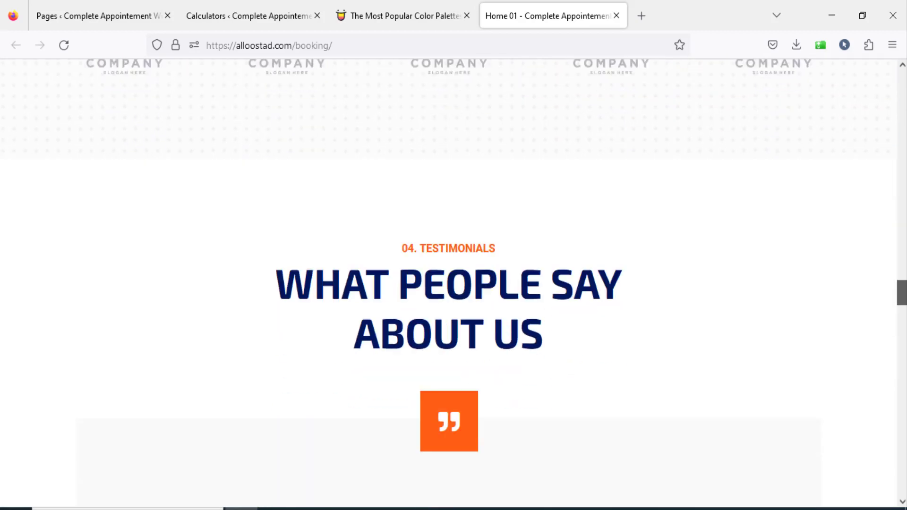
{"action": "scroll", "coordinate": [453, 283], "scroll_direction": "up", "scroll_amount": 20}
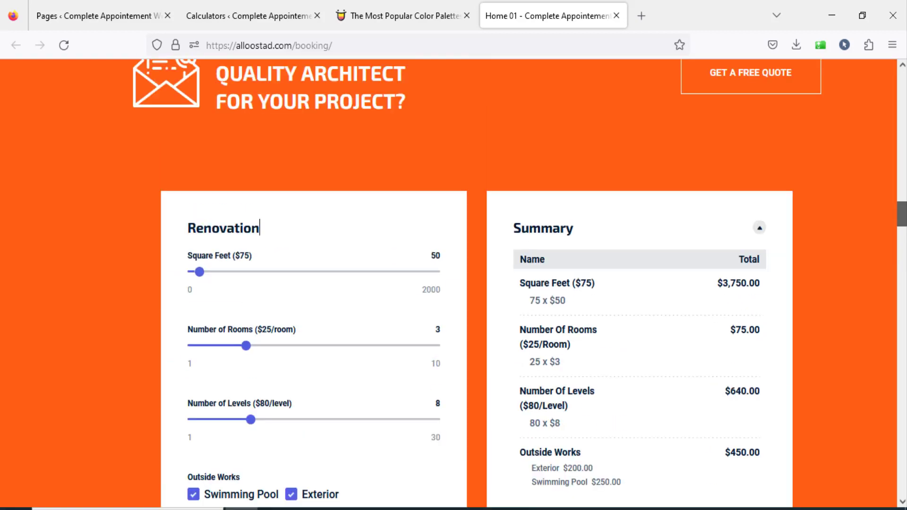
{"action": "scroll", "coordinate": [804, 269], "scroll_direction": "up", "scroll_amount": 1}
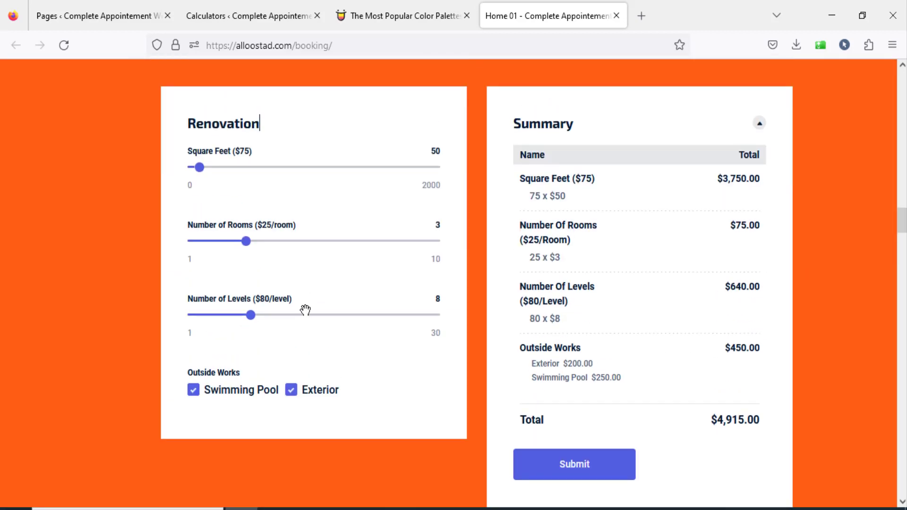
Test the Renovation calculator by setting the number of levels to 14 and deselecting Exterior and Swimming Pool.
{"action": "left_click", "coordinate": [302, 279]}
{"action": "left_click", "coordinate": [295, 395]}
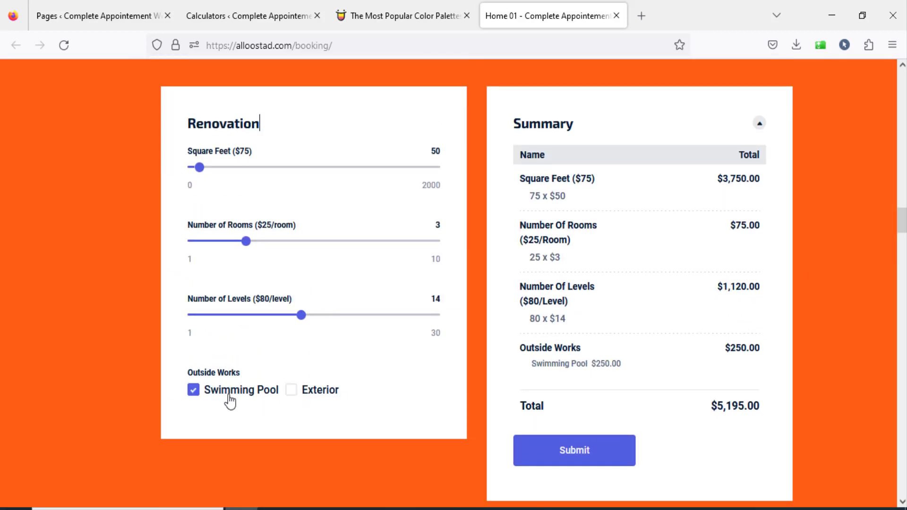
{"action": "left_click", "coordinate": [194, 393]}
Apply the dark color preset with the blue accent to Car Rental 1 and check it in the preview.
{"action": "left_click", "coordinate": [392, 19]}
{"action": "left_click", "coordinate": [253, 19]}
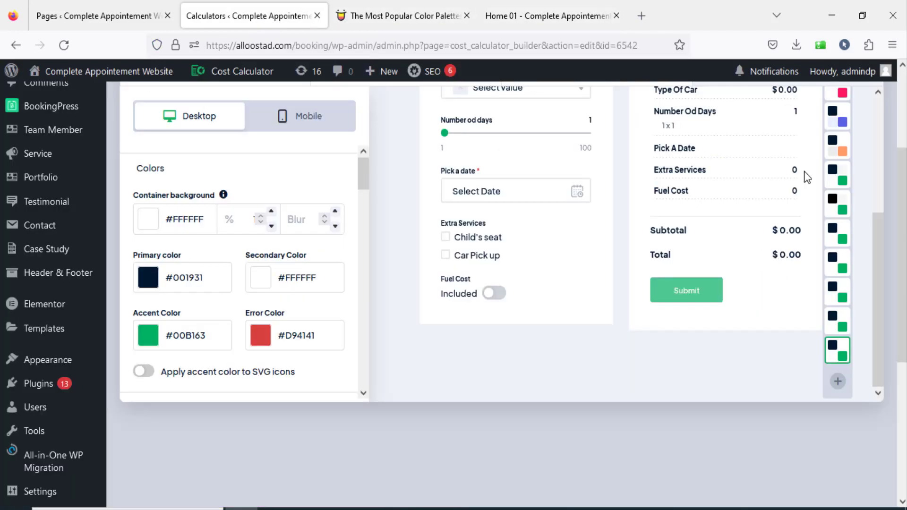
{"action": "scroll", "coordinate": [877, 284], "scroll_direction": "up", "scroll_amount": 3}
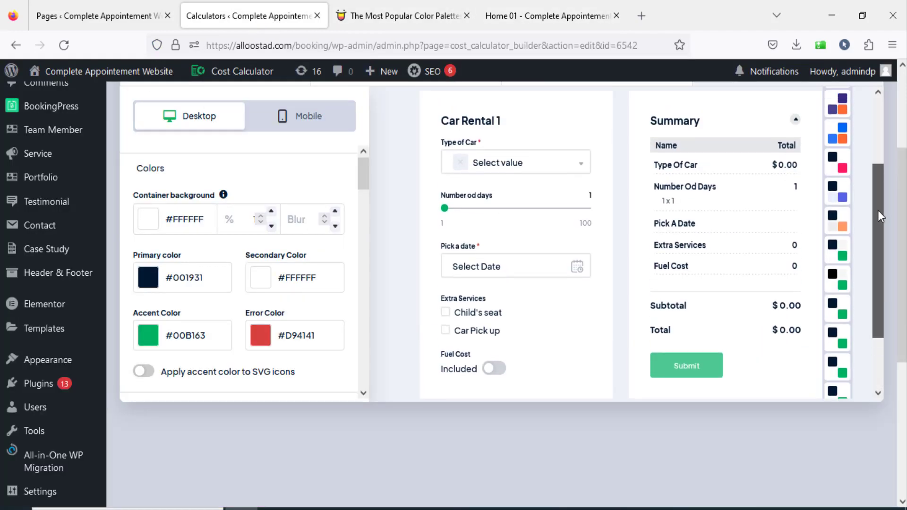
{"action": "scroll", "coordinate": [840, 236], "scroll_direction": "up", "scroll_amount": 2}
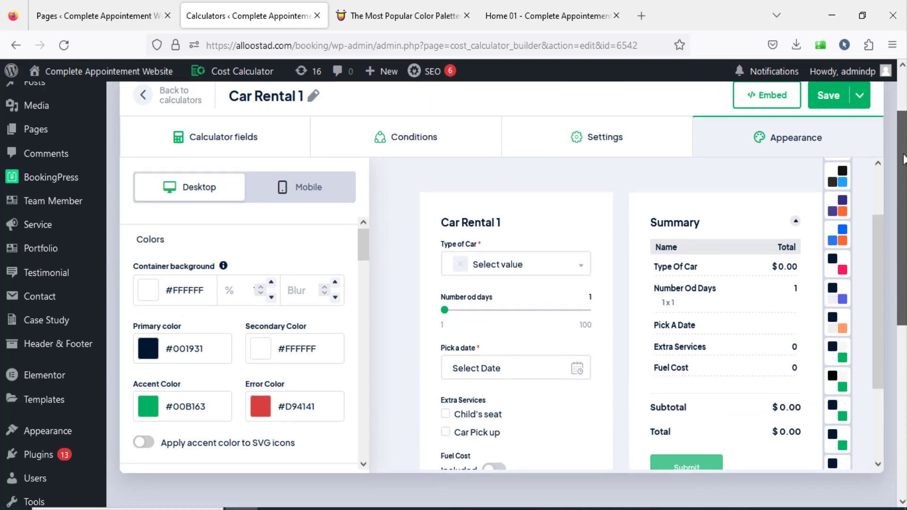
{"action": "left_click", "coordinate": [840, 184]}
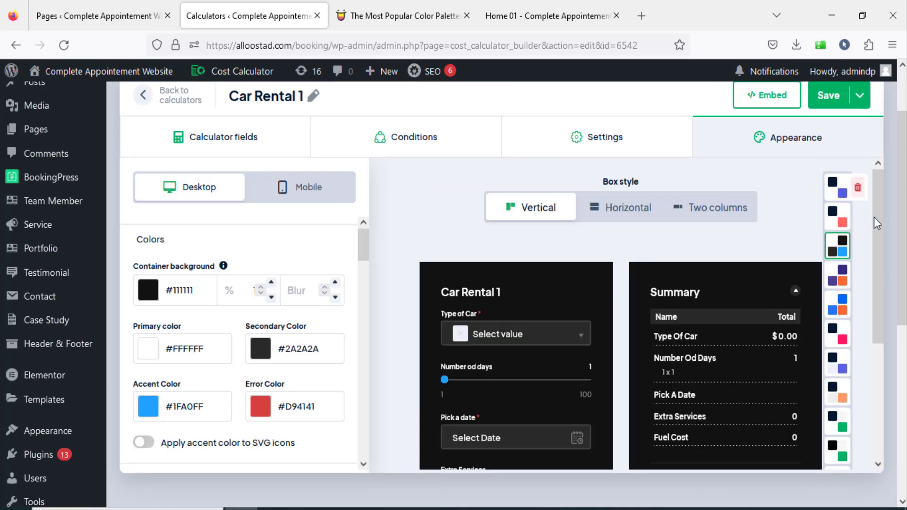
{"action": "scroll", "coordinate": [886, 210], "scroll_direction": "down", "scroll_amount": 1}
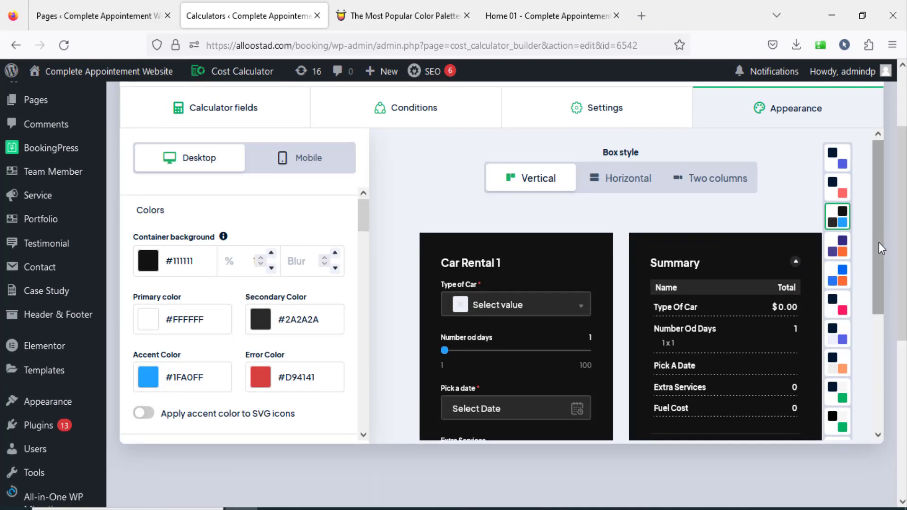
{"action": "scroll", "coordinate": [876, 359], "scroll_direction": "down", "scroll_amount": 3}
{"action": "scroll", "coordinate": [876, 359], "scroll_direction": "up", "scroll_amount": 2}
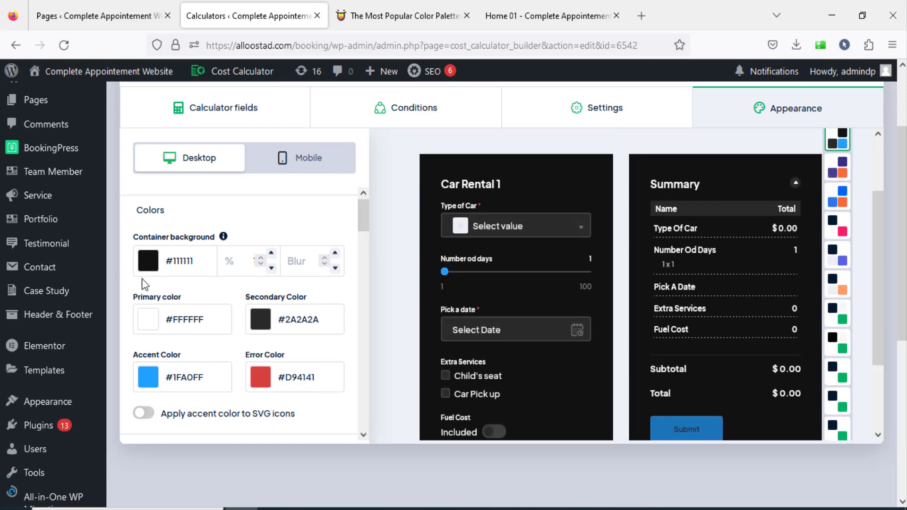
Browse the popular color palettes on Color Hunt for color ideas.
{"action": "left_click", "coordinate": [384, 6]}
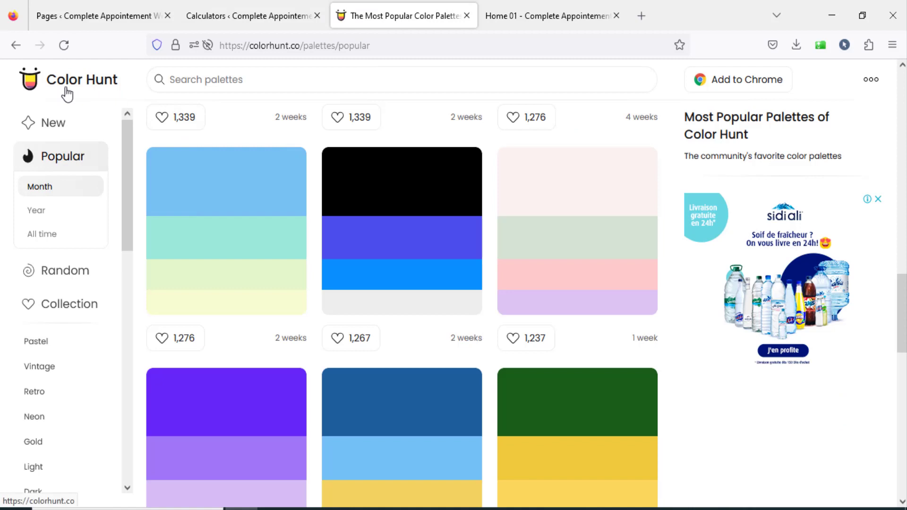
{"action": "left_click_drag", "start_coordinate": [128, 146], "coordinate": [120, 293]}
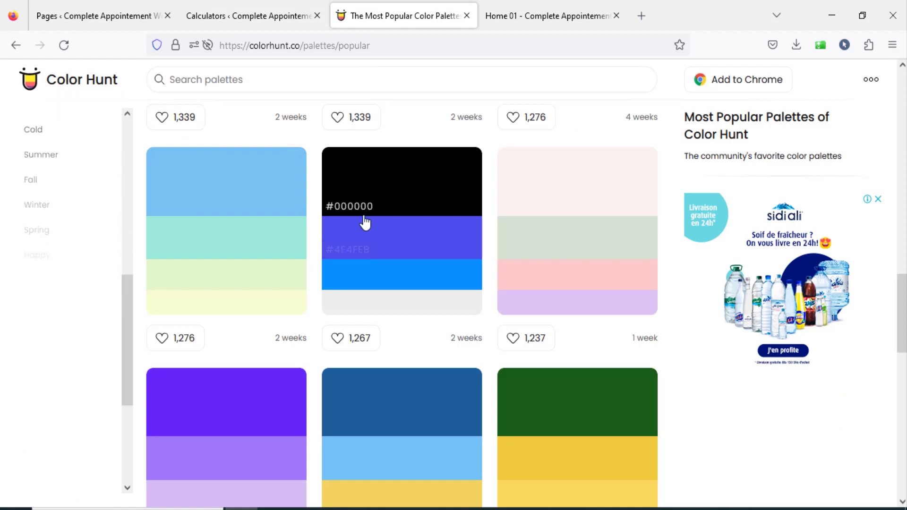
{"action": "scroll", "coordinate": [414, 279], "scroll_direction": "down", "scroll_amount": 10}
{"action": "scroll", "coordinate": [380, 172], "scroll_direction": "up", "scroll_amount": 4}
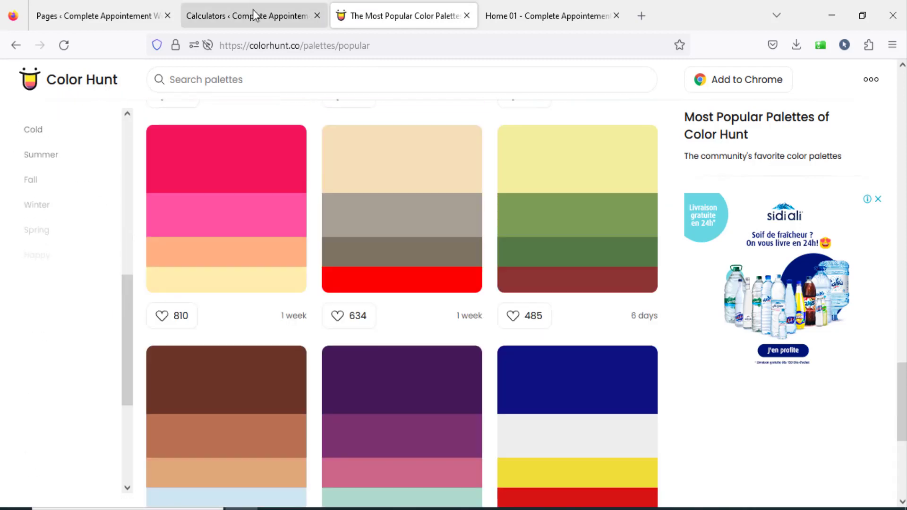
Return to the Car Rental 1 appearance editor and set the secondary color to #822D2D.
{"action": "left_click", "coordinate": [255, 16]}
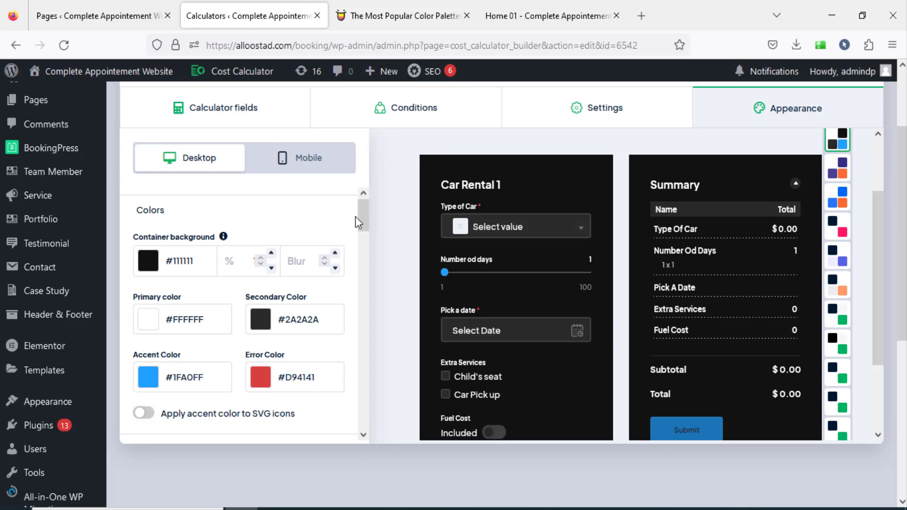
{"action": "left_click_drag", "start_coordinate": [365, 219], "coordinate": [364, 230]}
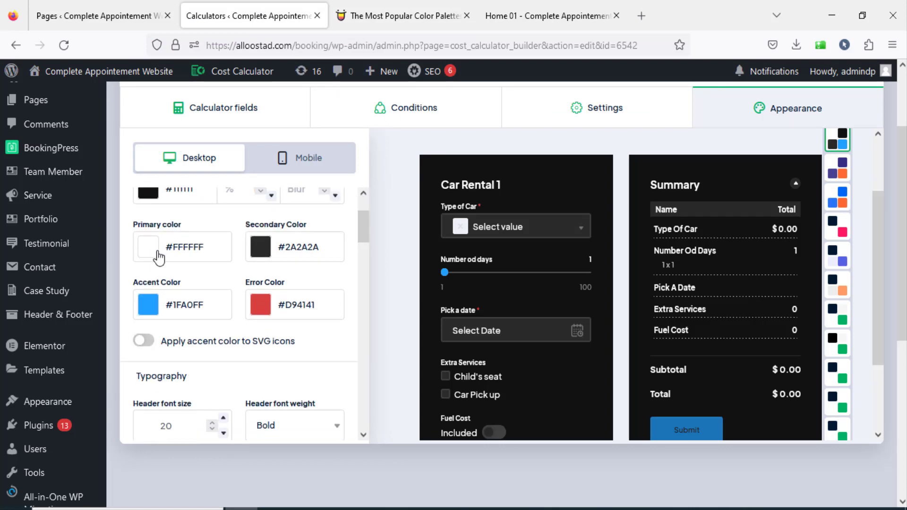
{"action": "left_click_drag", "start_coordinate": [444, 259], "coordinate": [523, 264]}
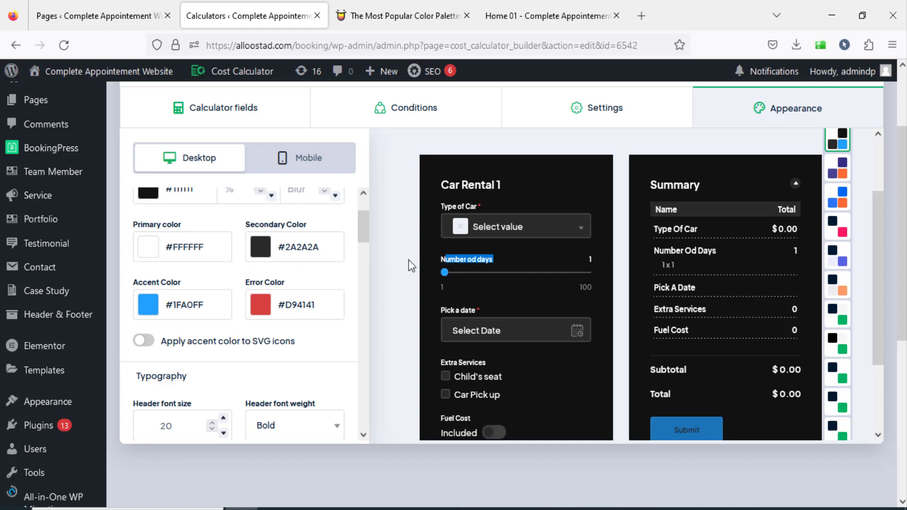
{"action": "left_click", "coordinate": [321, 250]}
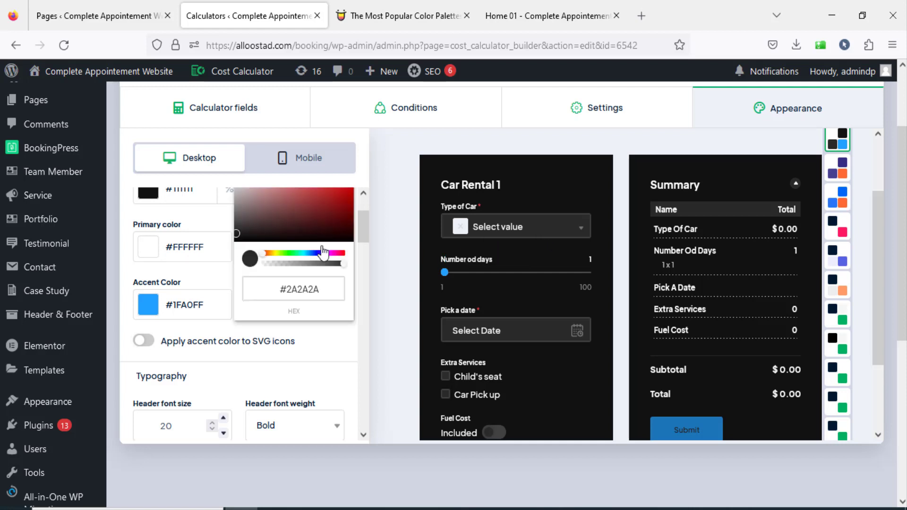
{"action": "left_click", "coordinate": [333, 217]}
{"action": "left_click", "coordinate": [332, 357]}
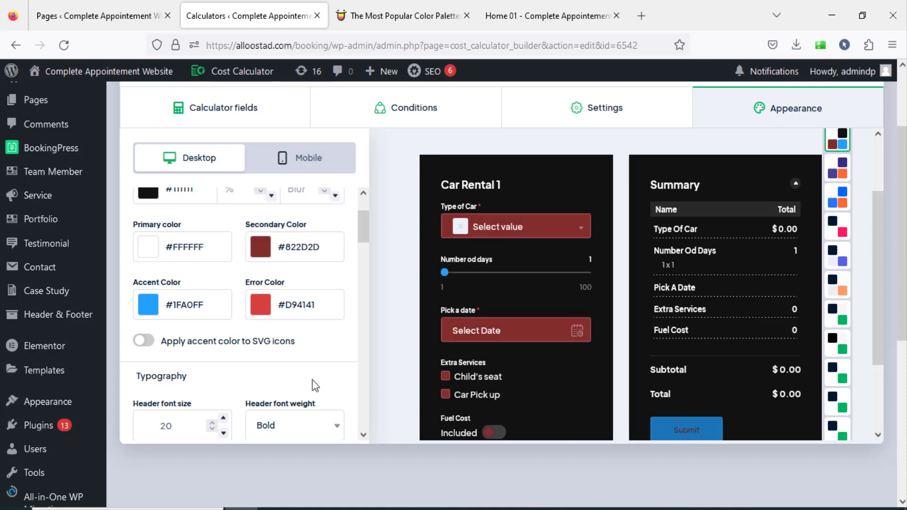
Set the calculator's accent color to purple #7146BE.
{"action": "left_click", "coordinate": [200, 309]}
{"action": "left_click", "coordinate": [209, 311]}
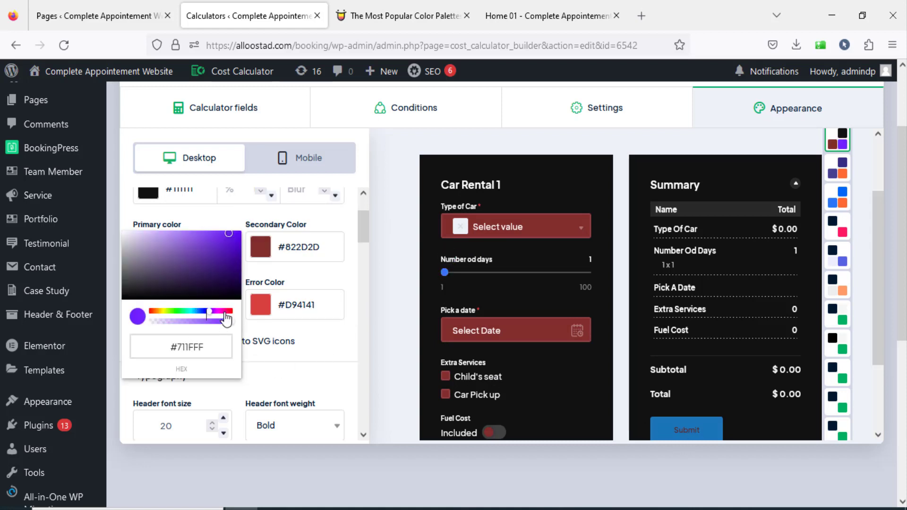
{"action": "left_click", "coordinate": [215, 260]}
{"action": "left_click", "coordinate": [381, 336]}
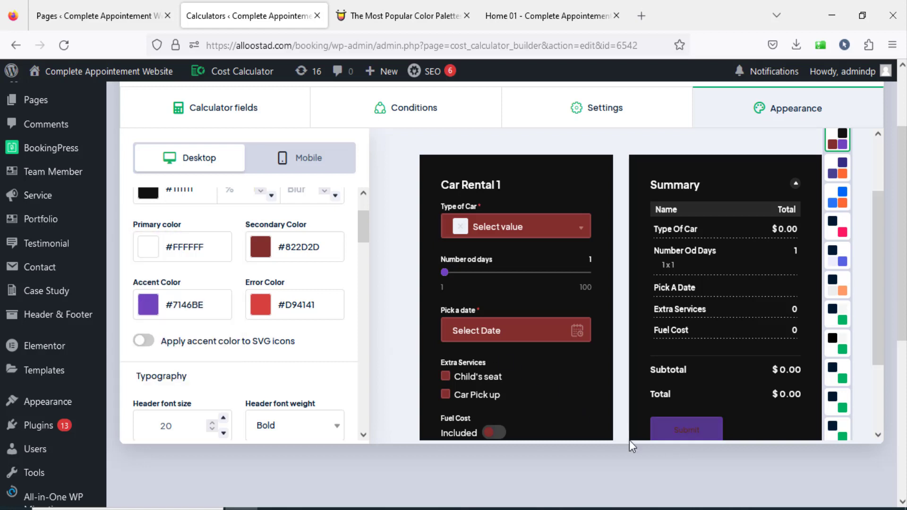
Set the header font size to 31 and the header font weight to 900.
{"action": "scroll", "coordinate": [335, 279], "scroll_direction": "down", "scroll_amount": 2}
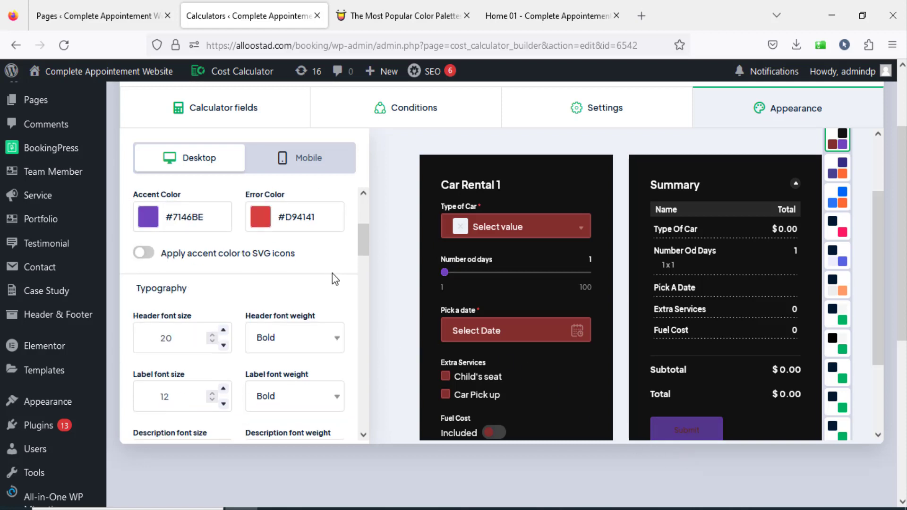
{"action": "left_click_drag", "start_coordinate": [134, 317], "coordinate": [221, 319]}
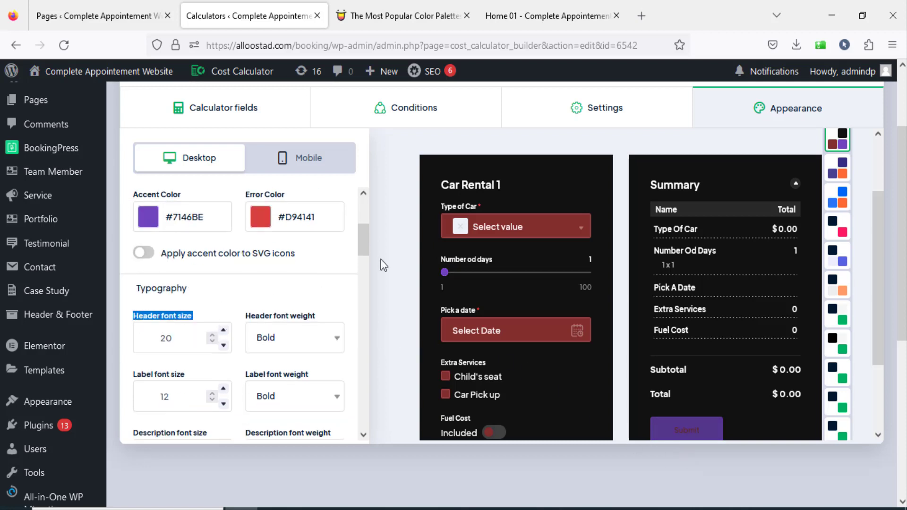
{"action": "left_click", "coordinate": [218, 319]}
{"action": "left_click", "coordinate": [223, 330]}
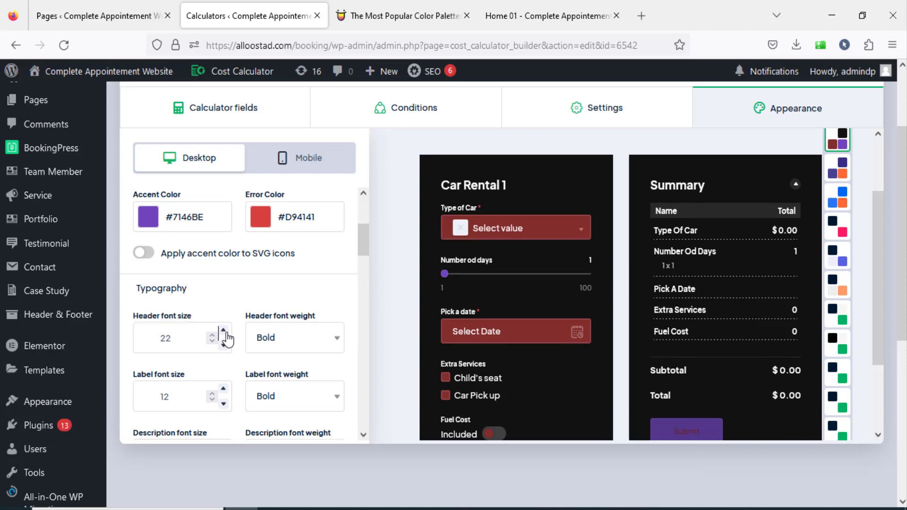
{"action": "left_click", "coordinate": [335, 338]}
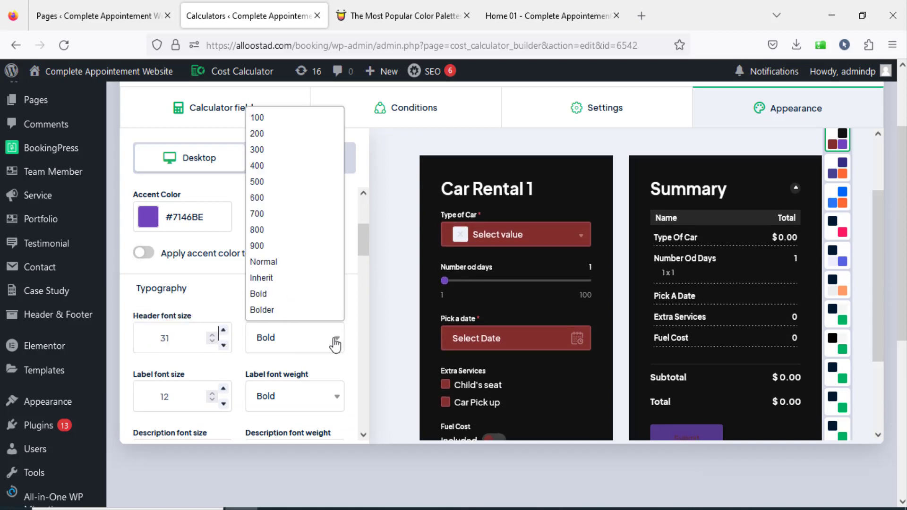
{"action": "left_click", "coordinate": [289, 251]}
Review the label and description font settings and set the total font size to 27.
{"action": "scroll", "coordinate": [220, 333], "scroll_direction": "down", "scroll_amount": 3}
{"action": "scroll", "coordinate": [219, 314], "scroll_direction": "up", "scroll_amount": 2}
{"action": "left_click_drag", "start_coordinate": [137, 286], "coordinate": [176, 287]}
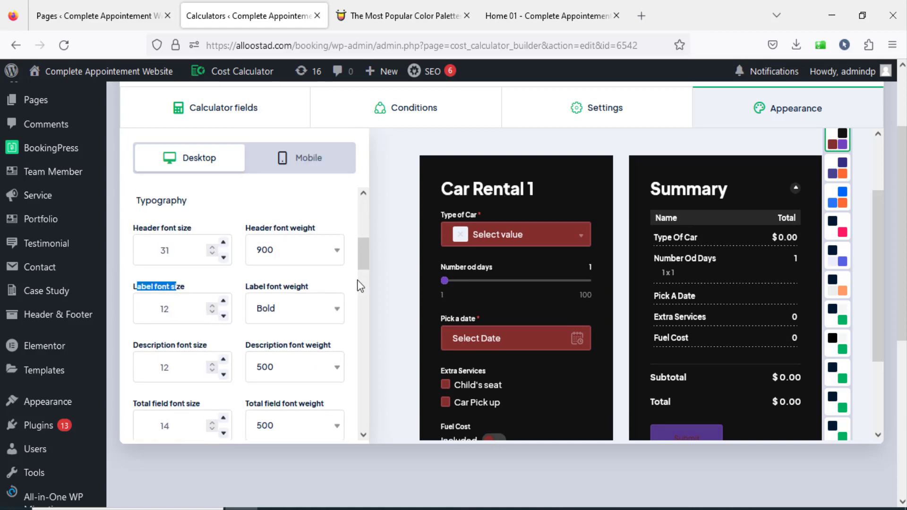
{"action": "left_click_drag", "start_coordinate": [445, 268], "coordinate": [495, 266]}
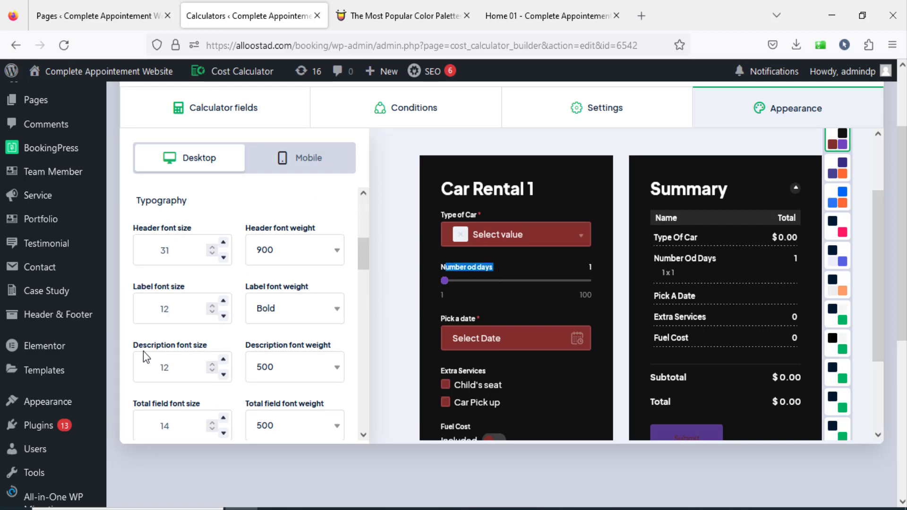
{"action": "left_click_drag", "start_coordinate": [137, 348], "coordinate": [194, 343]}
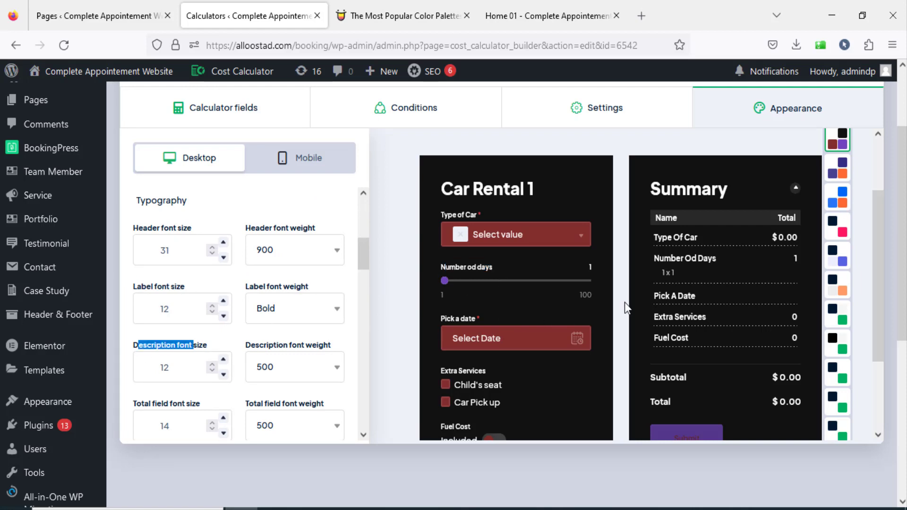
{"action": "scroll", "coordinate": [624, 301], "scroll_direction": "down", "scroll_amount": 2}
{"action": "scroll", "coordinate": [233, 371], "scroll_direction": "down", "scroll_amount": 2}
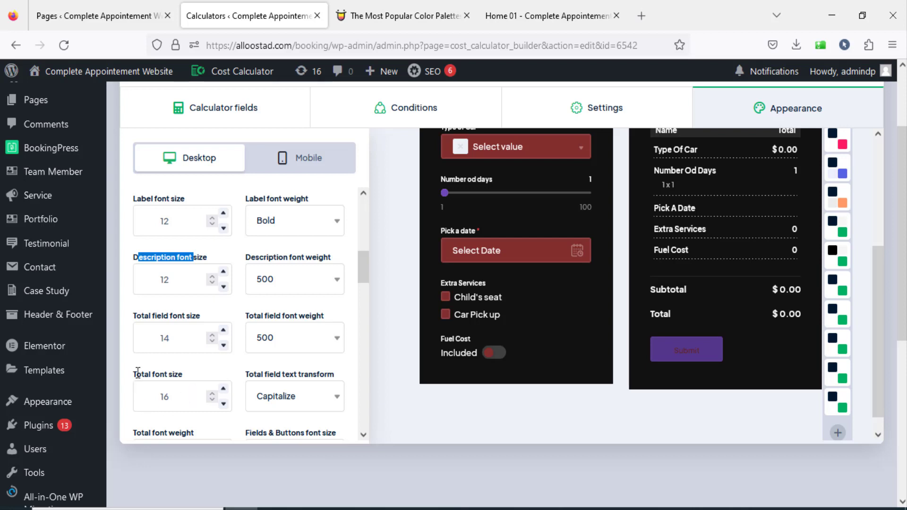
{"action": "left_click_drag", "start_coordinate": [137, 373], "coordinate": [198, 374]}
{"action": "left_click", "coordinate": [225, 390]}
{"action": "left_click", "coordinate": [226, 390]}
{"action": "left_click", "coordinate": [226, 390]}
{"action": "left_click", "coordinate": [226, 390]}
{"action": "left_click", "coordinate": [225, 390]}
{"action": "left_click", "coordinate": [226, 391]}
{"action": "left_click", "coordinate": [226, 391]}
{"action": "left_click", "coordinate": [225, 390]}
{"action": "left_click", "coordinate": [225, 390]}
{"action": "left_click", "coordinate": [226, 390]}
{"action": "left_click", "coordinate": [226, 390]}
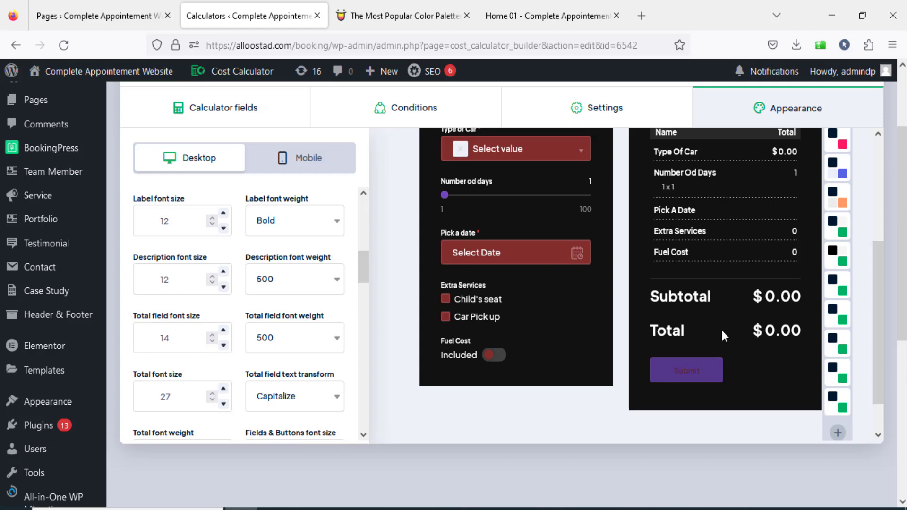
Examine the border, shadow and size settings and review the restyled Car Rental 1 preview.
{"action": "scroll", "coordinate": [223, 360], "scroll_direction": "down", "scroll_amount": 5}
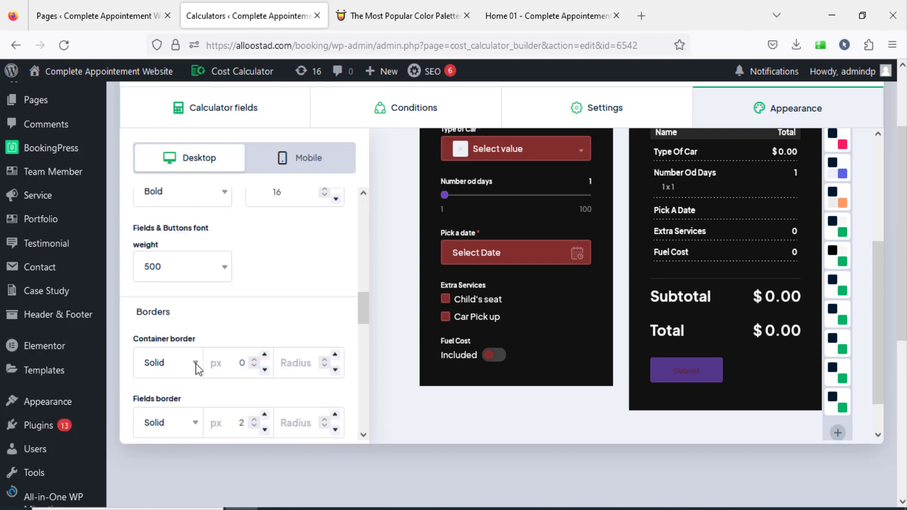
{"action": "left_click", "coordinate": [227, 365]}
{"action": "scroll", "coordinate": [243, 369], "scroll_direction": "down", "scroll_amount": 7}
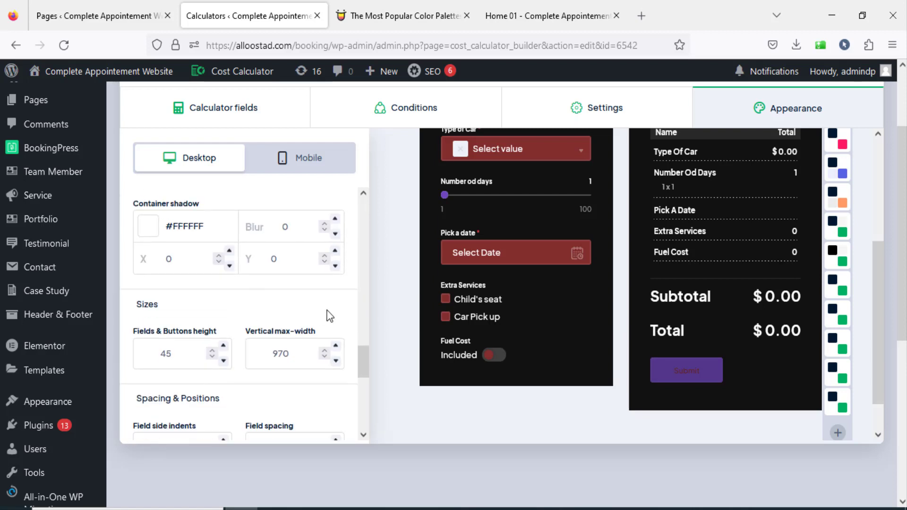
{"action": "left_click_drag", "start_coordinate": [362, 368], "coordinate": [364, 213]}
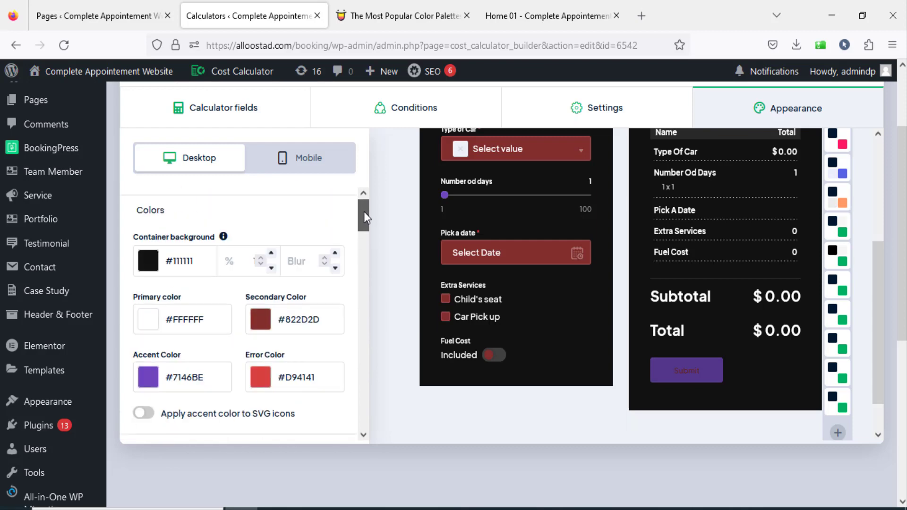
{"action": "scroll", "coordinate": [623, 243], "scroll_direction": "up", "scroll_amount": 5}
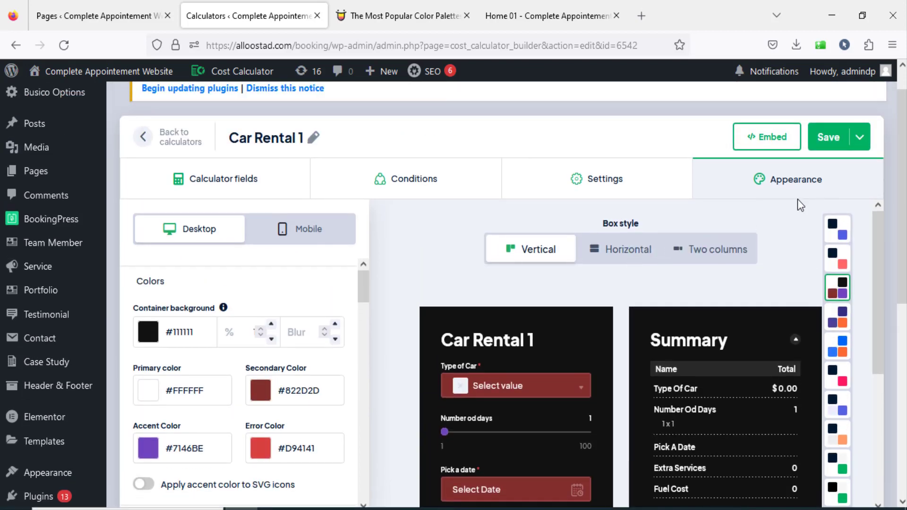
{"action": "scroll", "coordinate": [786, 211], "scroll_direction": "down", "scroll_amount": 2}
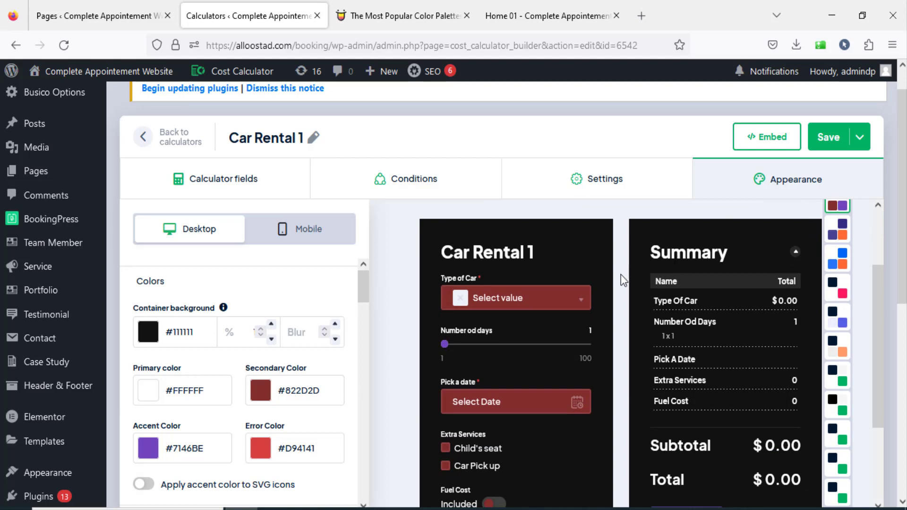
{"action": "scroll", "coordinate": [621, 274], "scroll_direction": "up", "scroll_amount": 1}
View the embedded Renovation calculator on the website's home page again.
{"action": "left_click", "coordinate": [548, 16]}
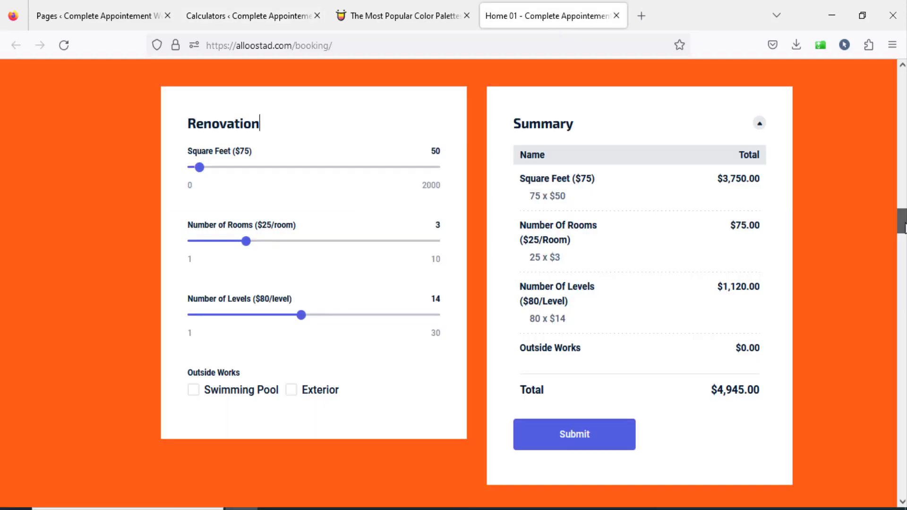
{"action": "scroll", "coordinate": [904, 231], "scroll_direction": "up", "scroll_amount": 10}
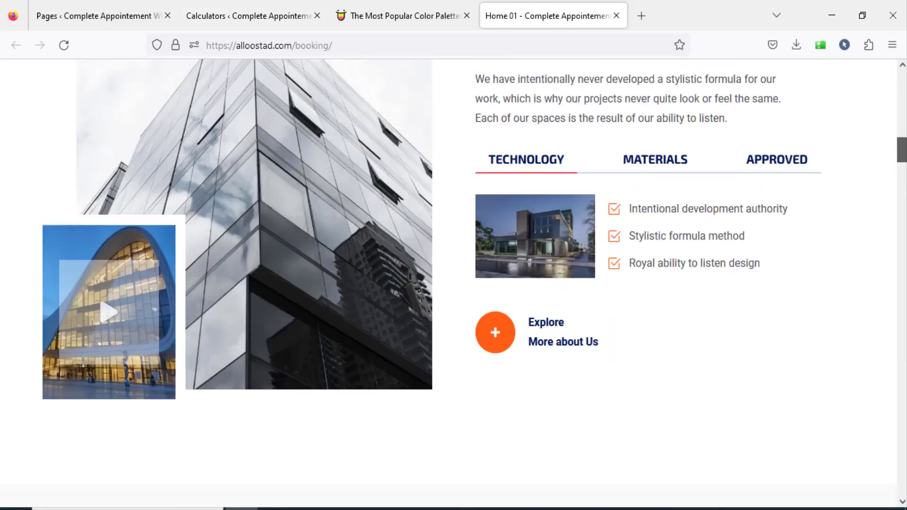
{"action": "left_click_drag", "start_coordinate": [904, 150], "coordinate": [906, 224]}
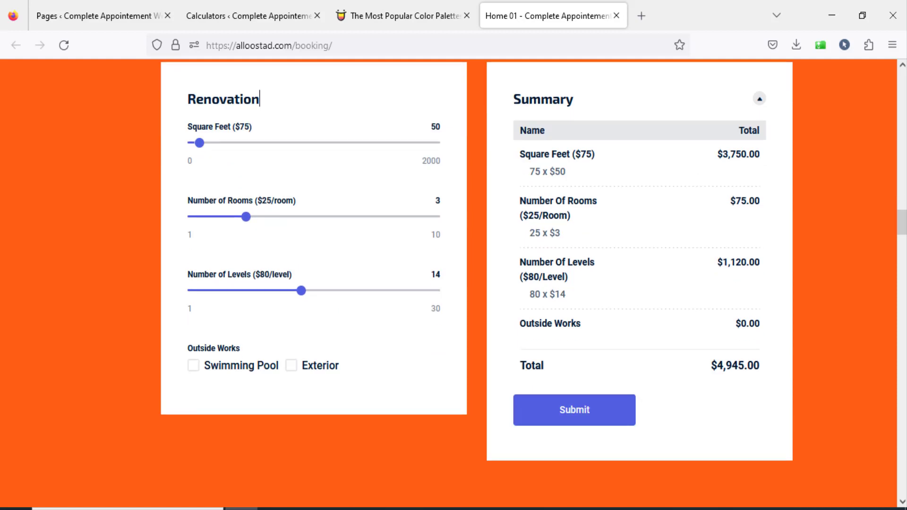
Return to the Car Rental 1 editor and view the shortcode for inserting the calculator manually in the embed options.
{"action": "left_click", "coordinate": [265, 19]}
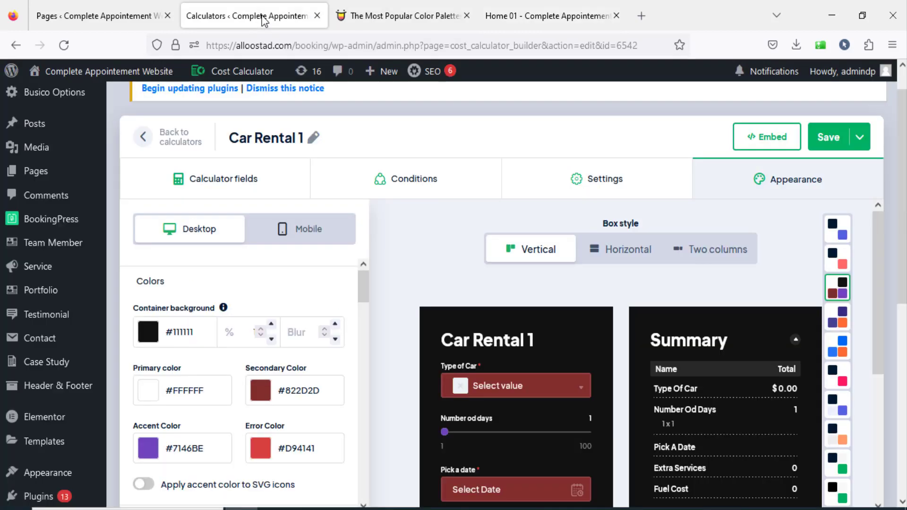
{"action": "left_click", "coordinate": [756, 142]}
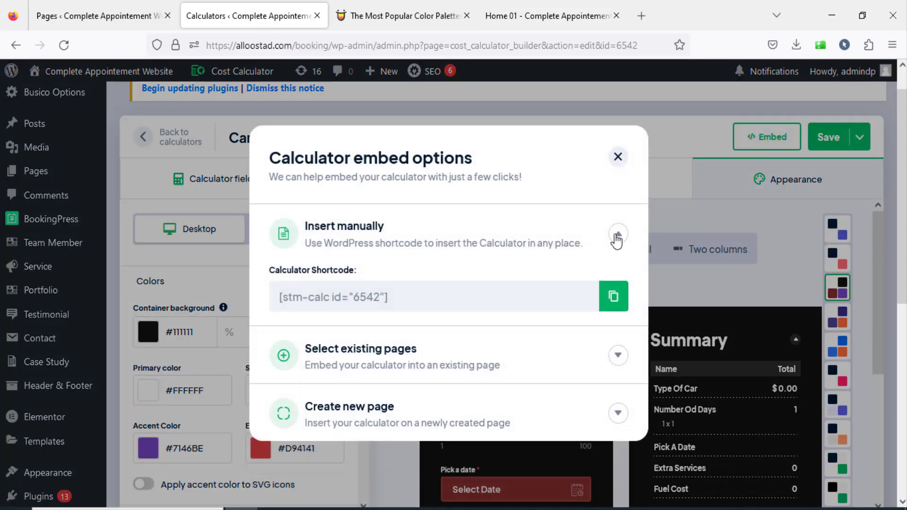
{"action": "left_click", "coordinate": [618, 234]}
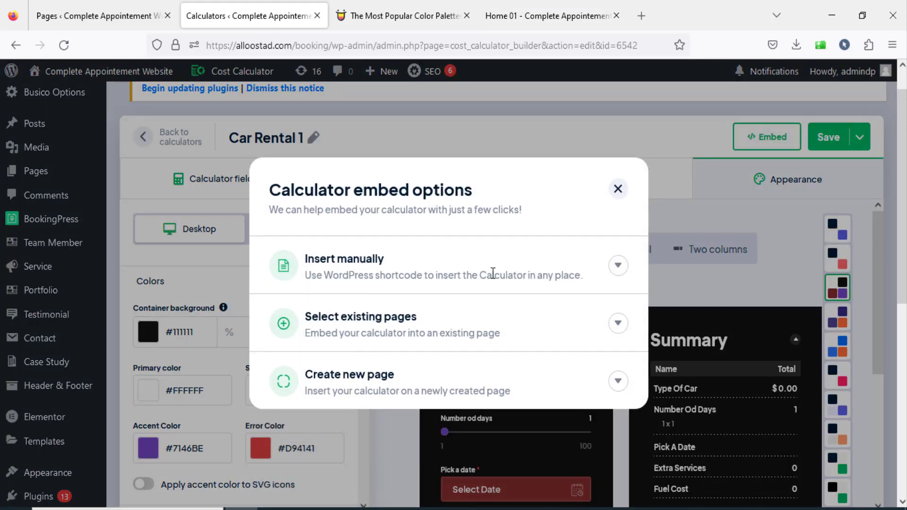
{"action": "left_click", "coordinate": [617, 265]}
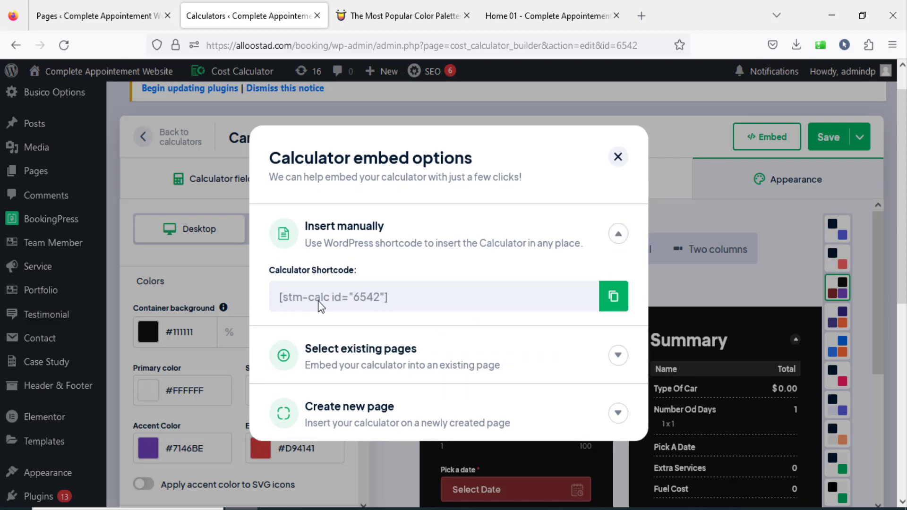
{"action": "left_click", "coordinate": [619, 234]}
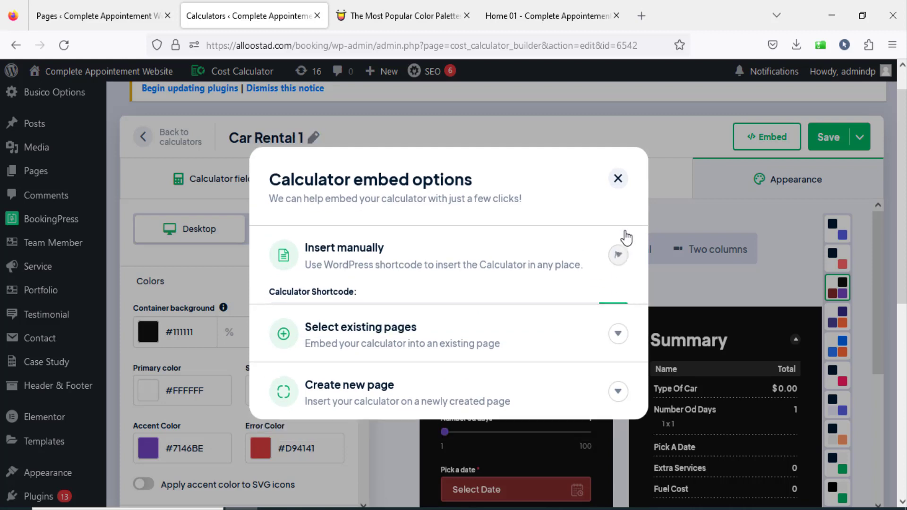
Examine the options for embedding the calculator in existing pages or a new page, and close the embed options.
{"action": "left_click", "coordinate": [617, 324]}
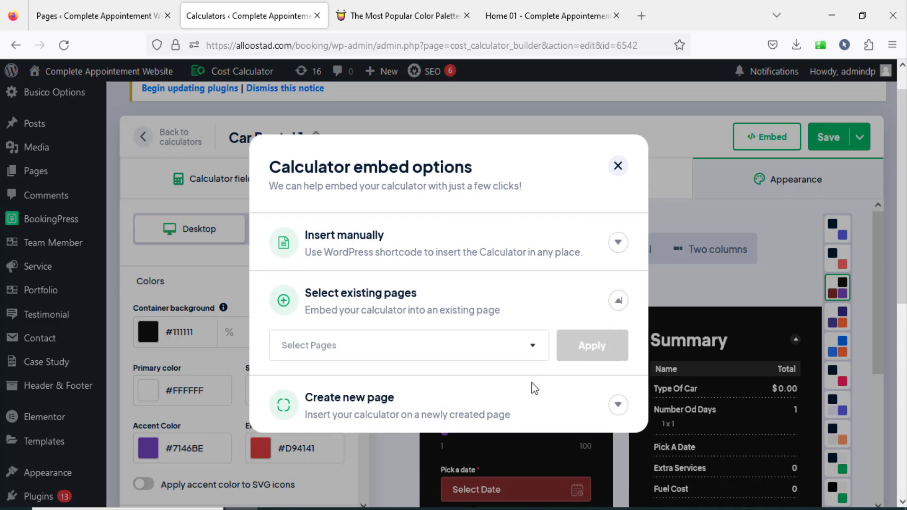
{"action": "left_click", "coordinate": [451, 355]}
{"action": "mouse_move", "coordinate": [543, 377]}
{"action": "left_mouse_down"}
{"action": "mouse_move", "coordinate": [543, 420]}
{"action": "mouse_move", "coordinate": [542, 391]}
{"action": "left_mouse_up"}
{"action": "left_click", "coordinate": [538, 352]}
{"action": "scroll", "coordinate": [594, 384], "scroll_direction": "down", "scroll_amount": 3}
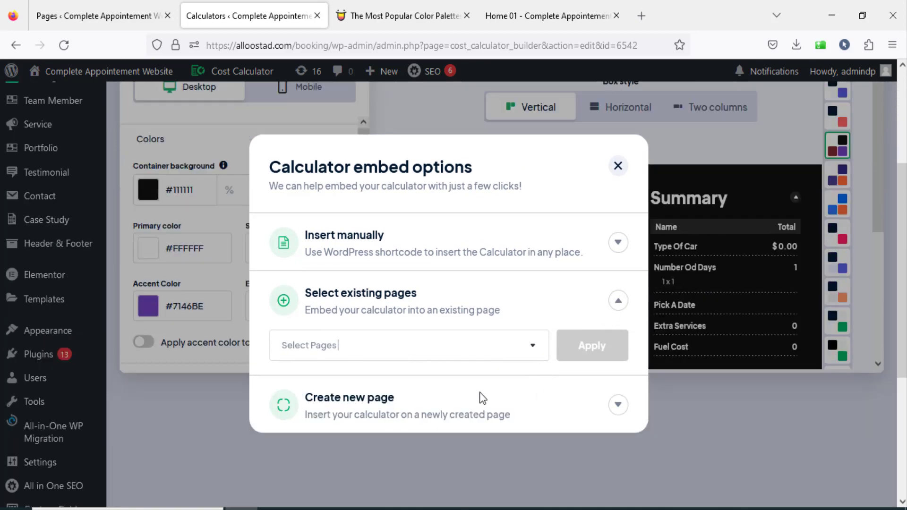
{"action": "left_click", "coordinate": [617, 407]}
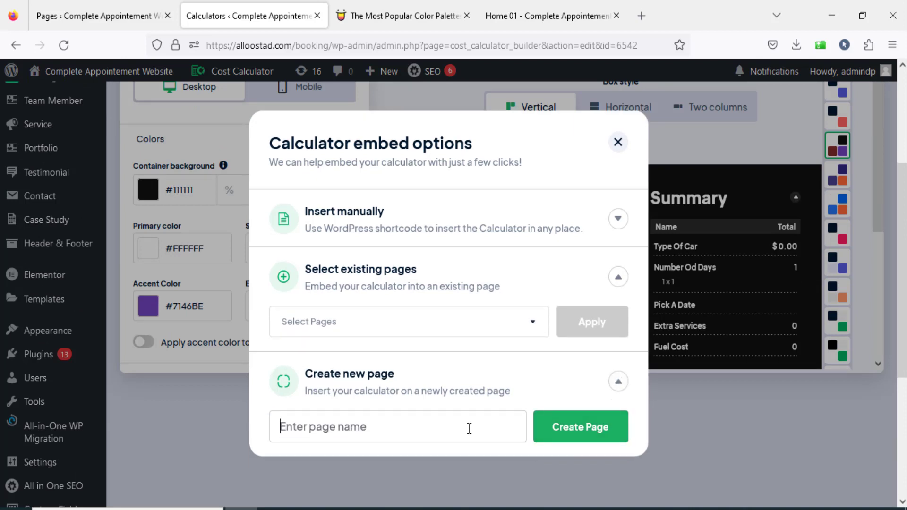
{"action": "left_click", "coordinate": [617, 382]}
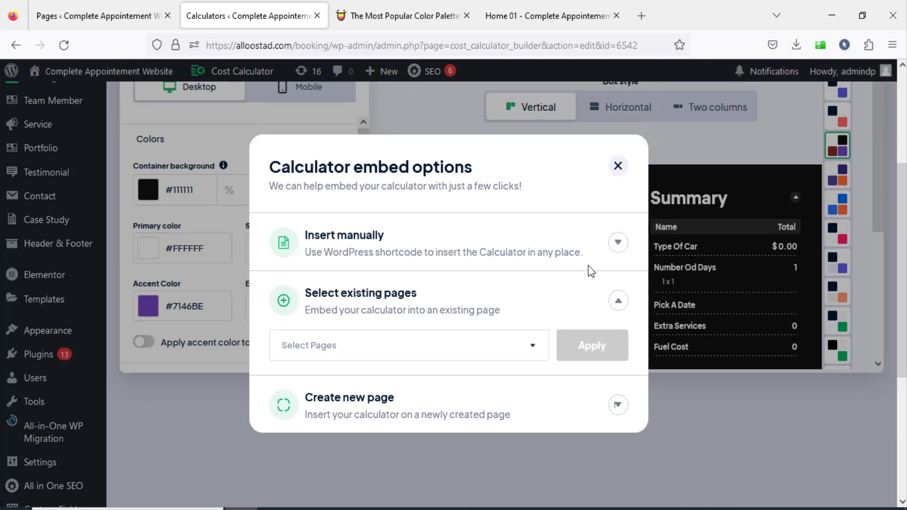
{"action": "left_click", "coordinate": [618, 174]}
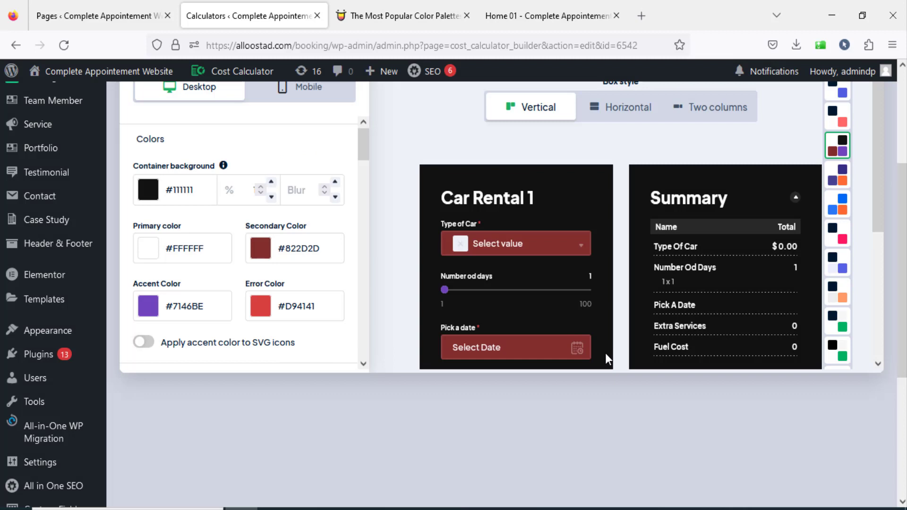